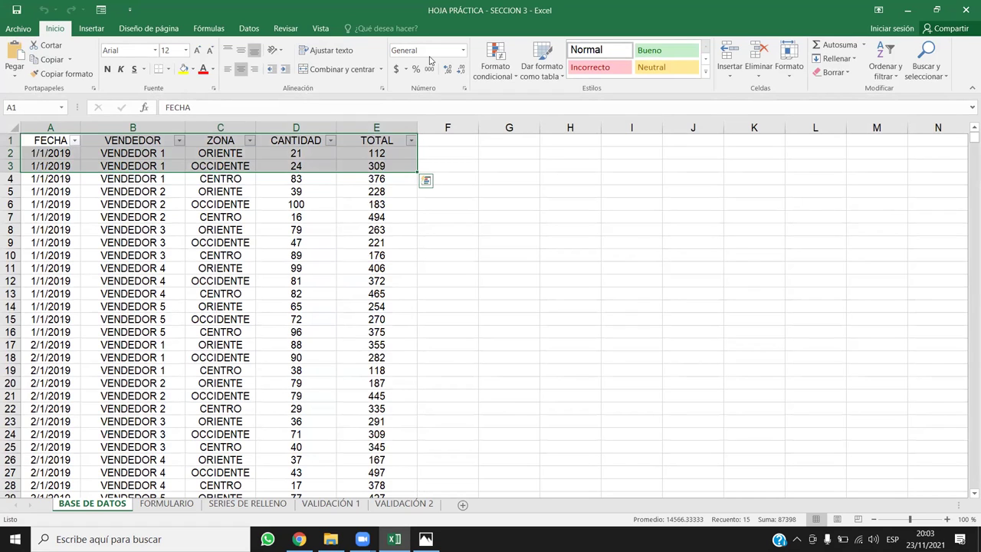
Check the first and last records of the FECHA column on the BASE DE DATOS sheet
click(60, 320)
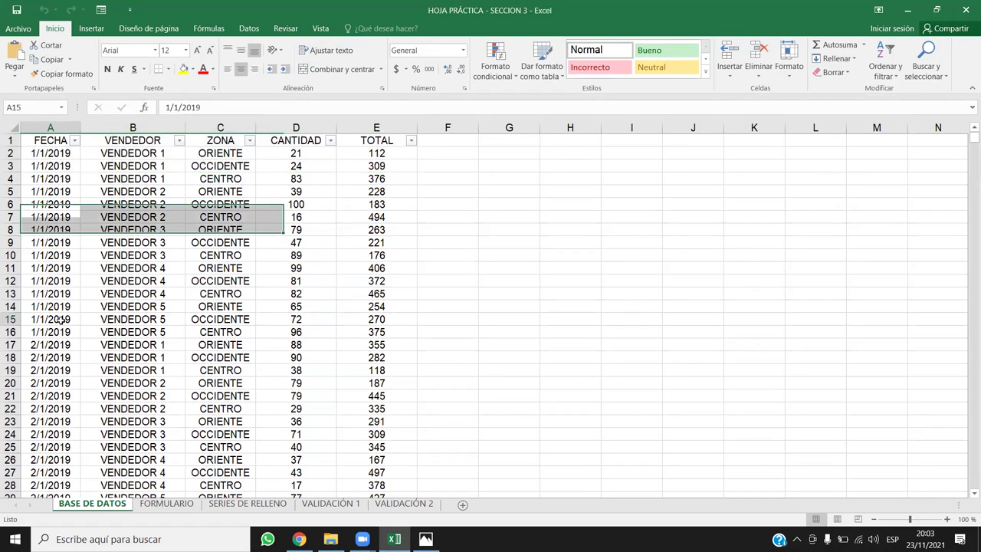
key(ctrl+Down)
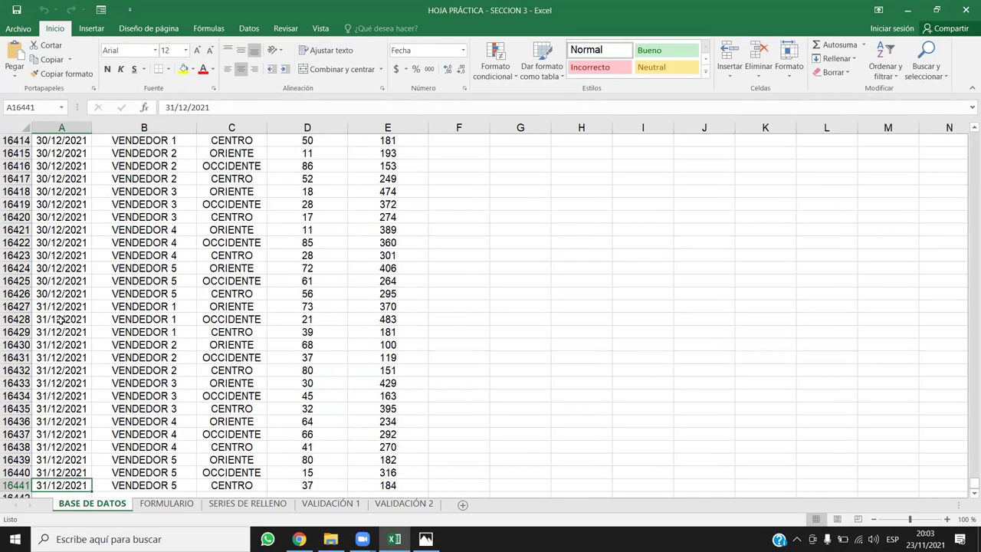
key(ctrl+Up)
key(ctrl+Down)
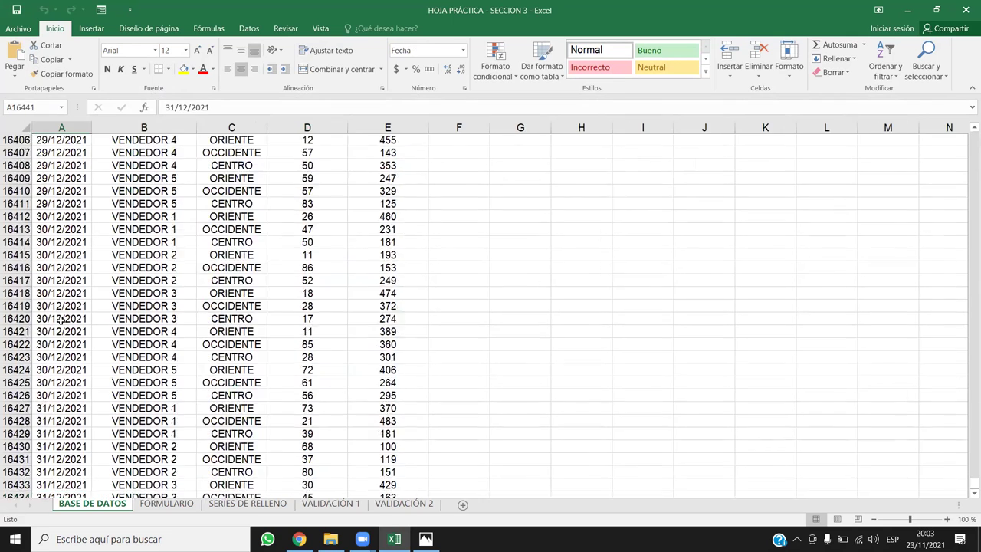
key(ctrl+Up)
Go through the entries of the VENDEDOR column from row 2 down to row 16
key(Right)
key(Down)
key(Down)
key(Down)
key(Down)
key(Down)
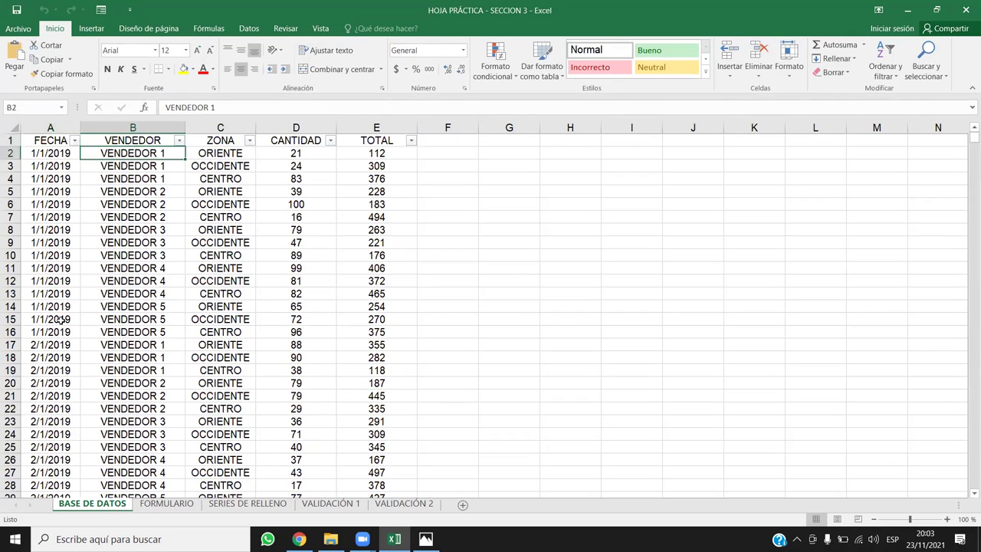
key(Down)
key(Down)
key(Down)
key(Down)
key(Down)
key(Down)
key(Down)
key(Down)
key(Down)
key(Down)
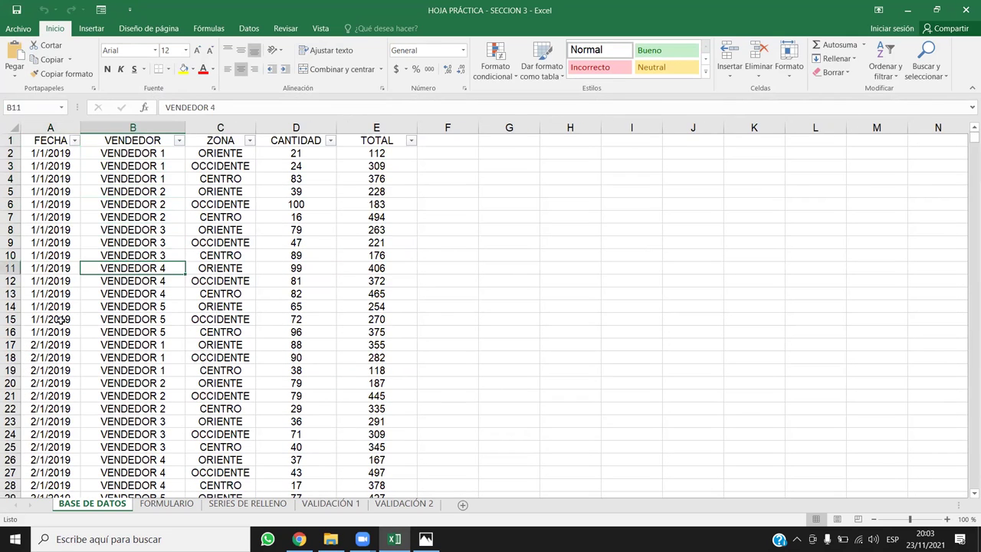
key(Down)
key(Up)
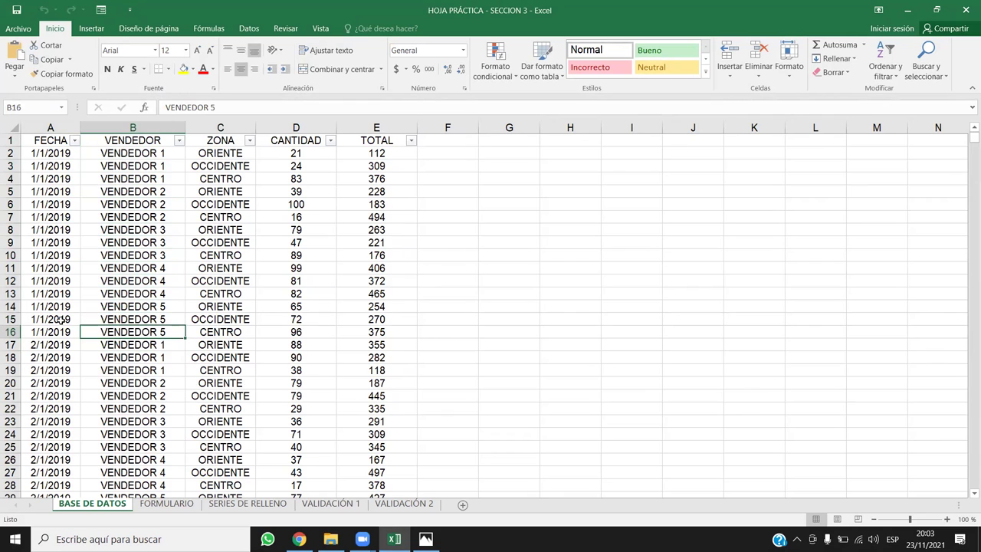
Review the fields of the record in row 16 cell by cell
key(Right)
key(Right)
key(Right)
key(Right)
key(Left)
key(Left)
key(Left)
key(Left)
key(Left)
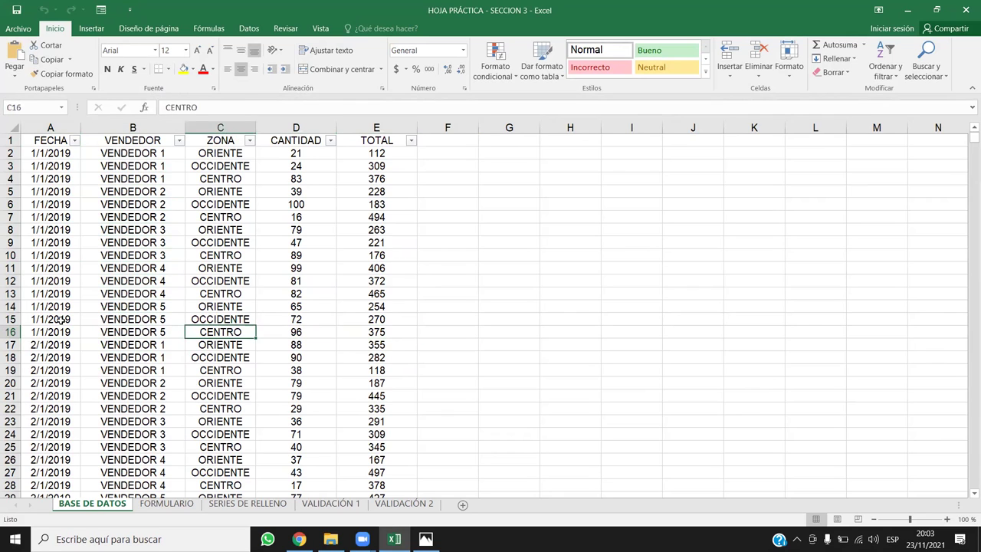
key(Right)
key(Right)
Highlight blocks of sales records, including B3:E17, to review the stored data
drag(63, 153, 374, 347)
click(374, 346)
click(217, 358)
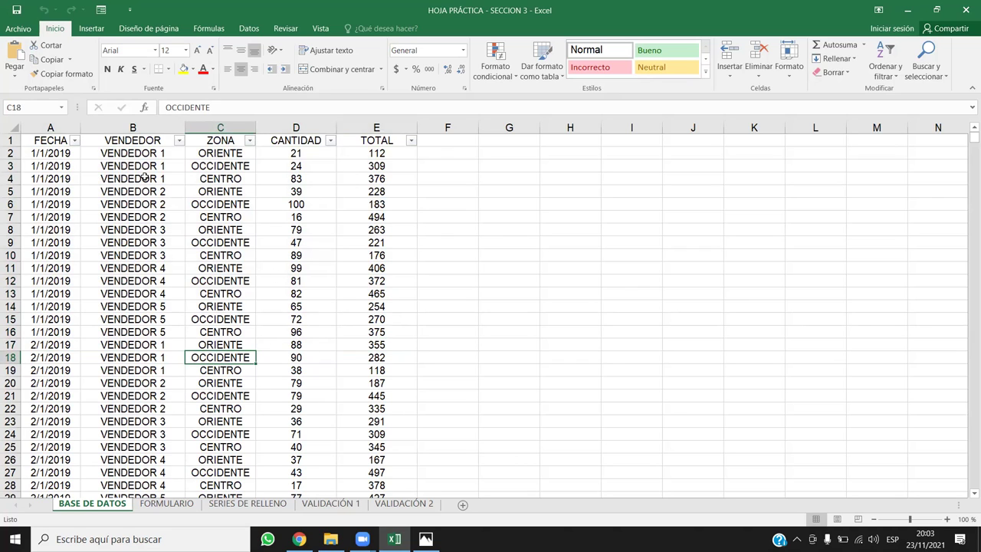
drag(144, 167, 375, 344)
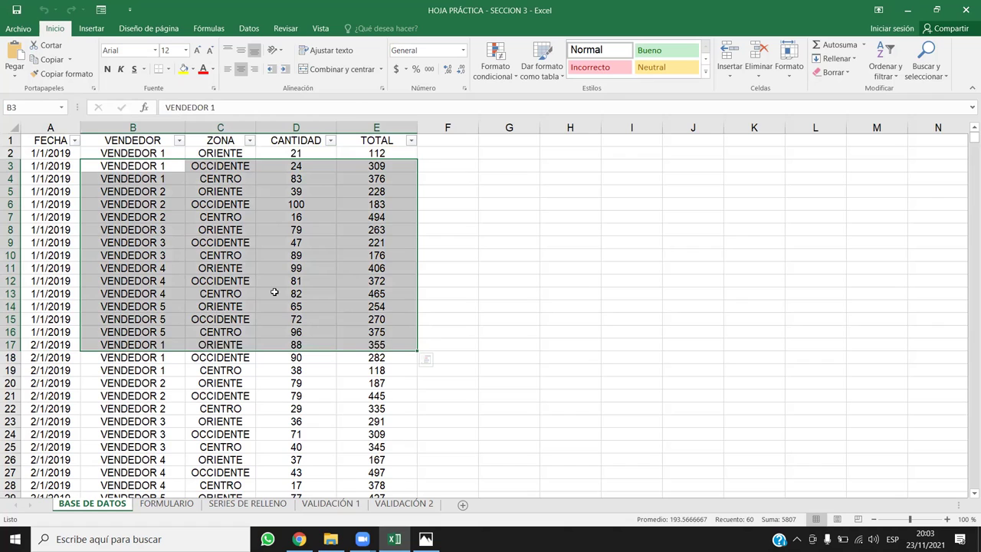
click(237, 230)
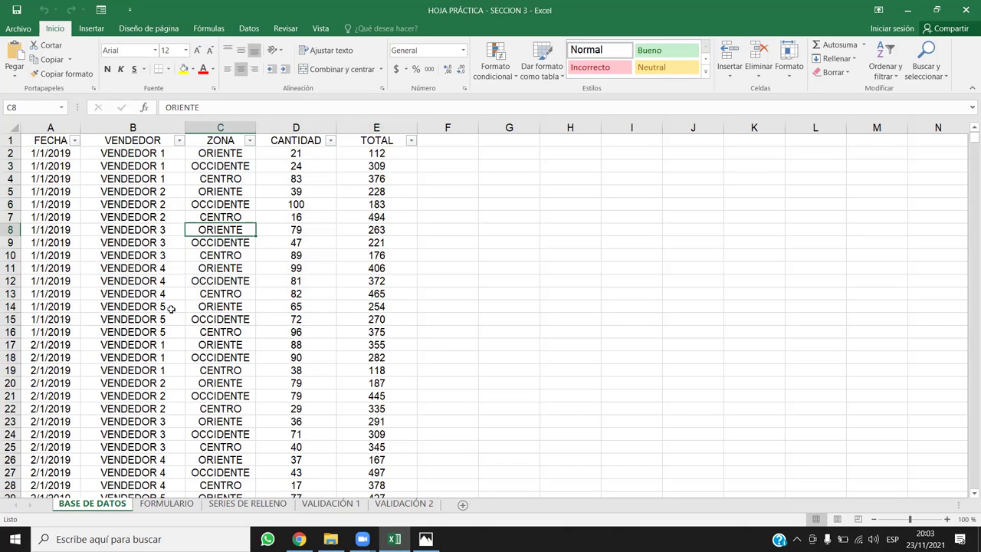
Widen the FECHA column slightly so its header has more room beside the filter arrow
click(132, 227)
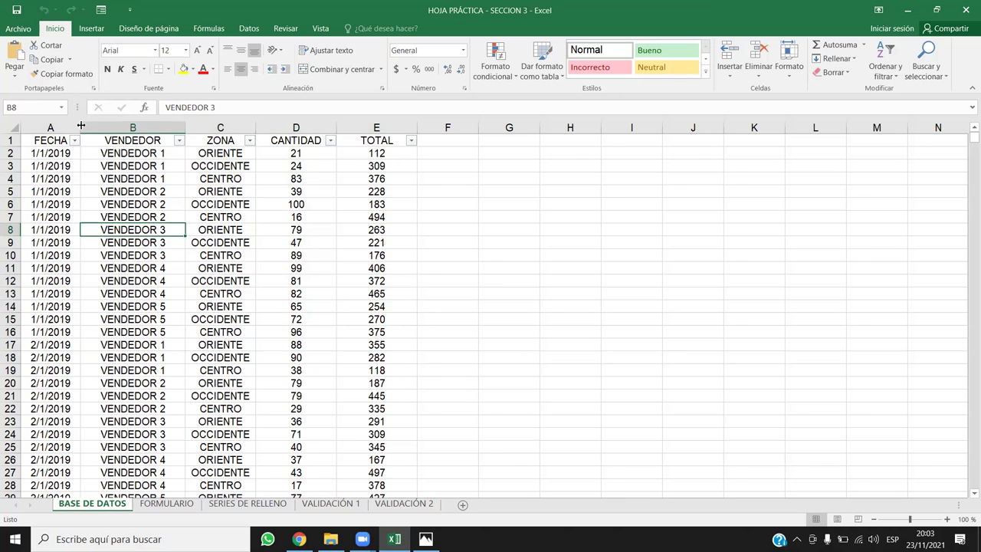
drag(80, 127, 89, 127)
click(93, 146)
Examine the filter options of the FECHA, VENDEDOR, ZONA and CANTIDAD headers without applying any filter
click(84, 141)
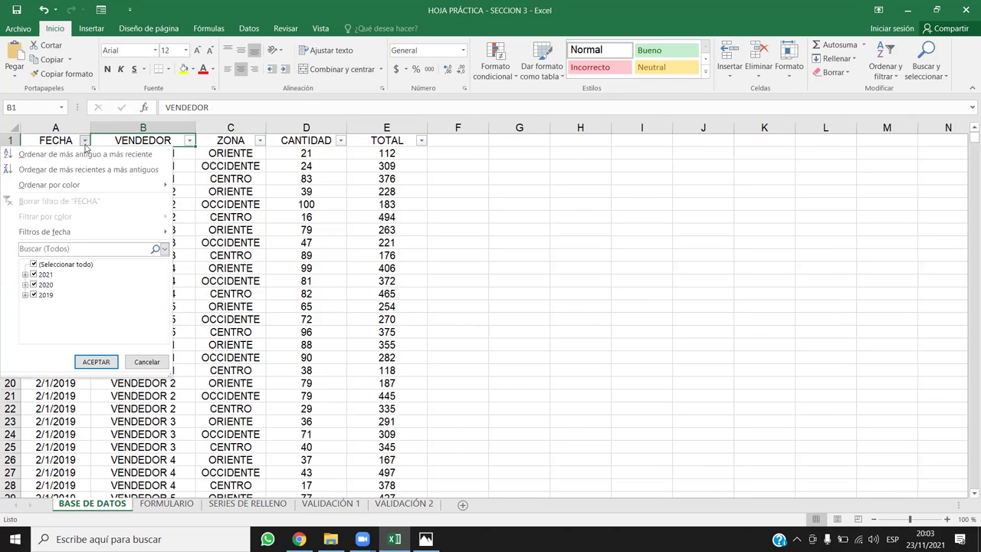
click(188, 142)
click(189, 142)
click(259, 141)
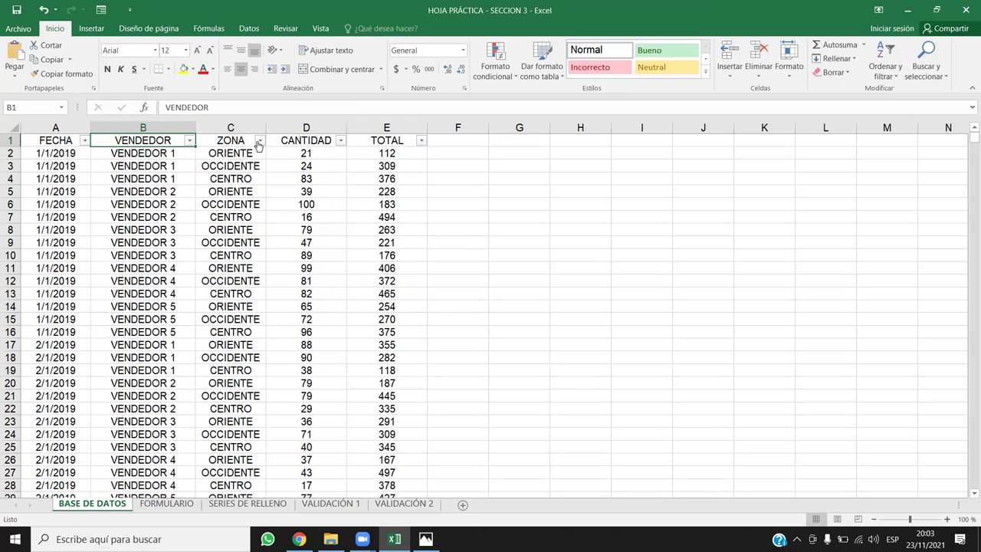
click(260, 141)
click(342, 143)
click(343, 144)
click(343, 145)
click(343, 144)
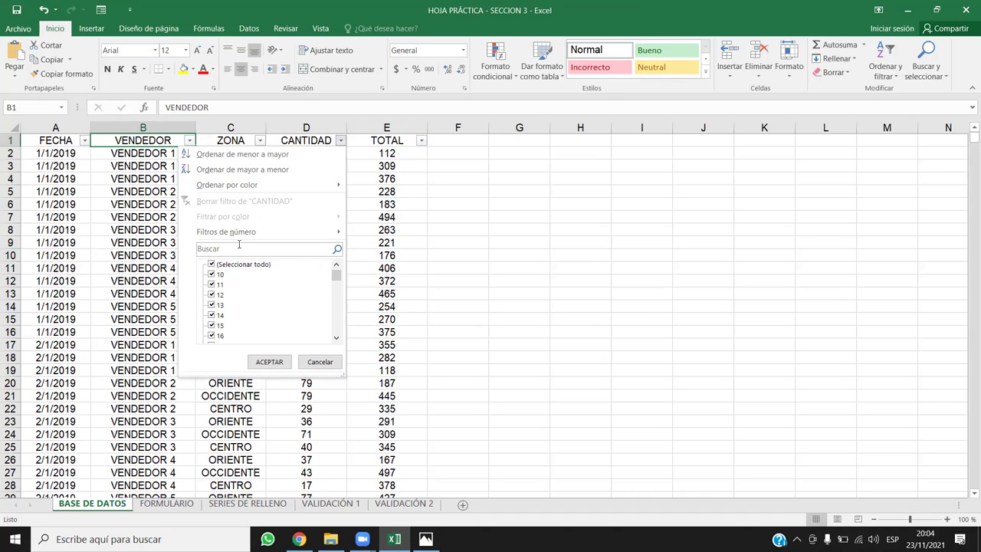
click(120, 212)
click(119, 215)
Select the FECHA, VENDEDOR, ZONA and CANTIDAD columns one at a time to review the fields
click(62, 143)
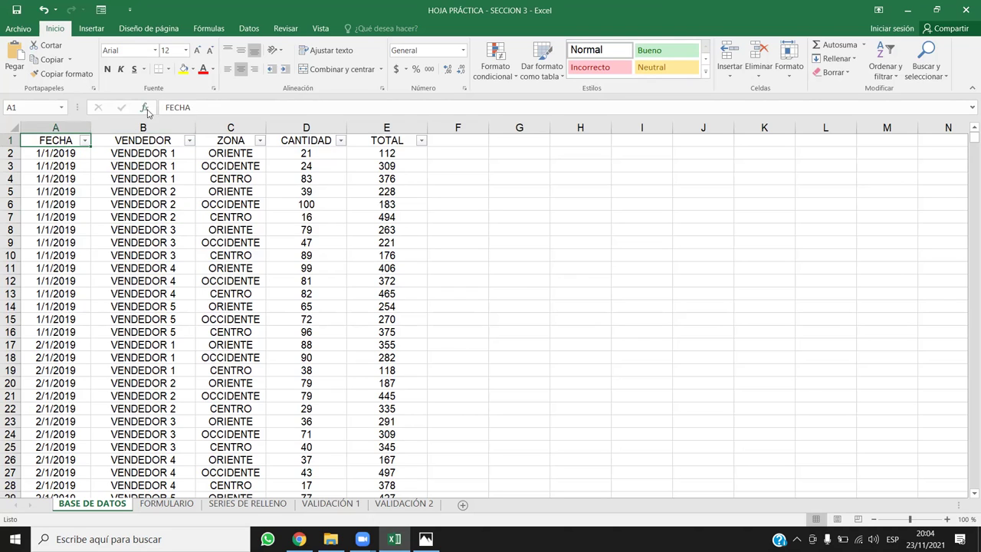
click(164, 127)
click(230, 128)
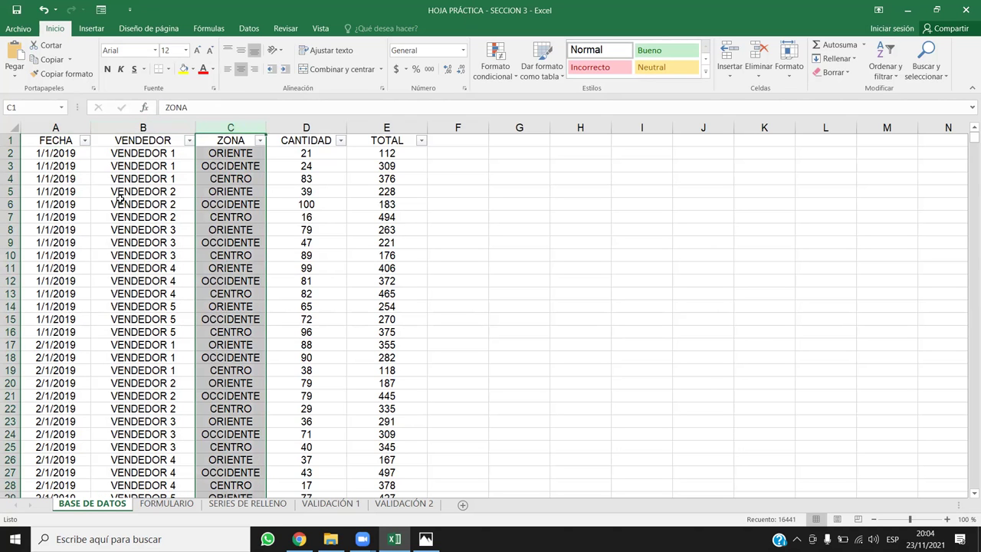
click(61, 128)
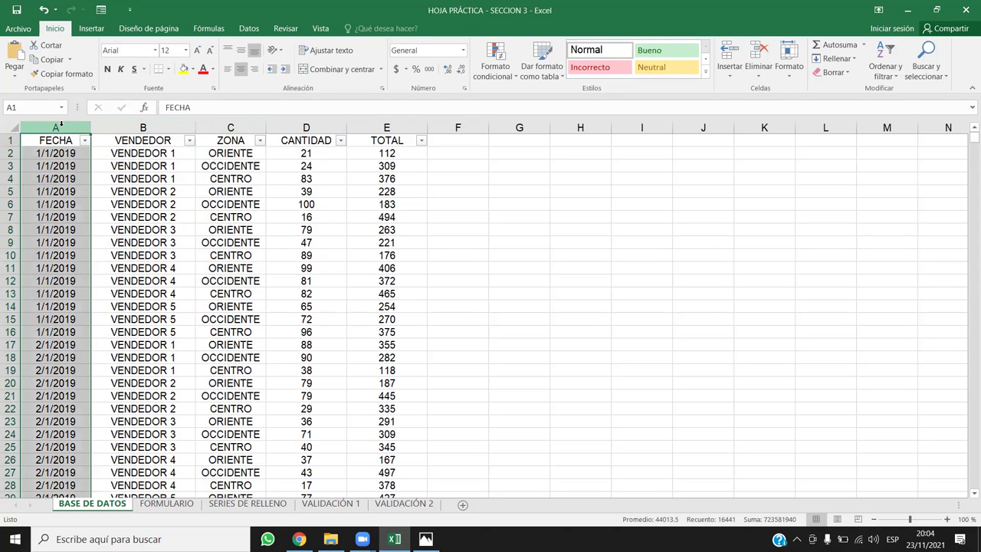
click(163, 122)
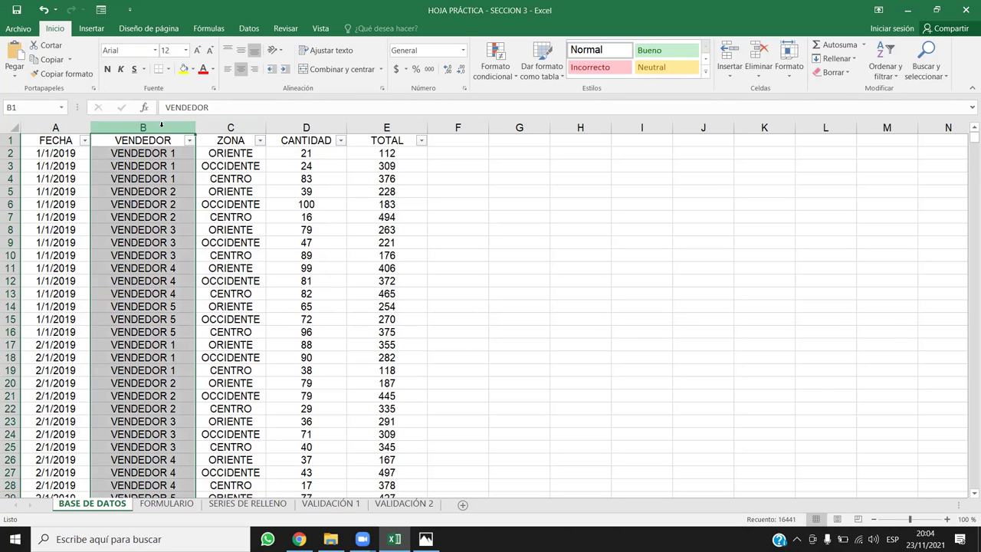
click(232, 127)
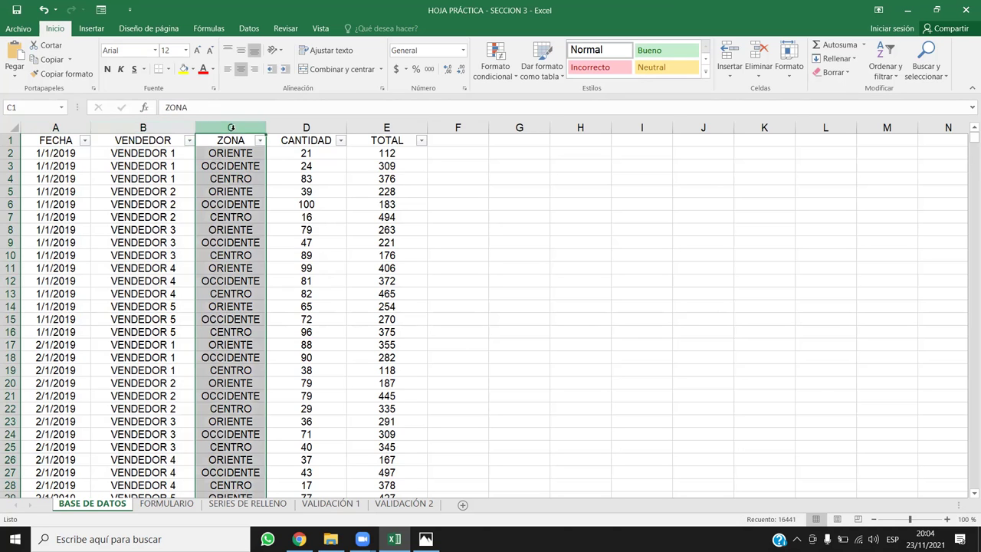
click(297, 128)
click(185, 253)
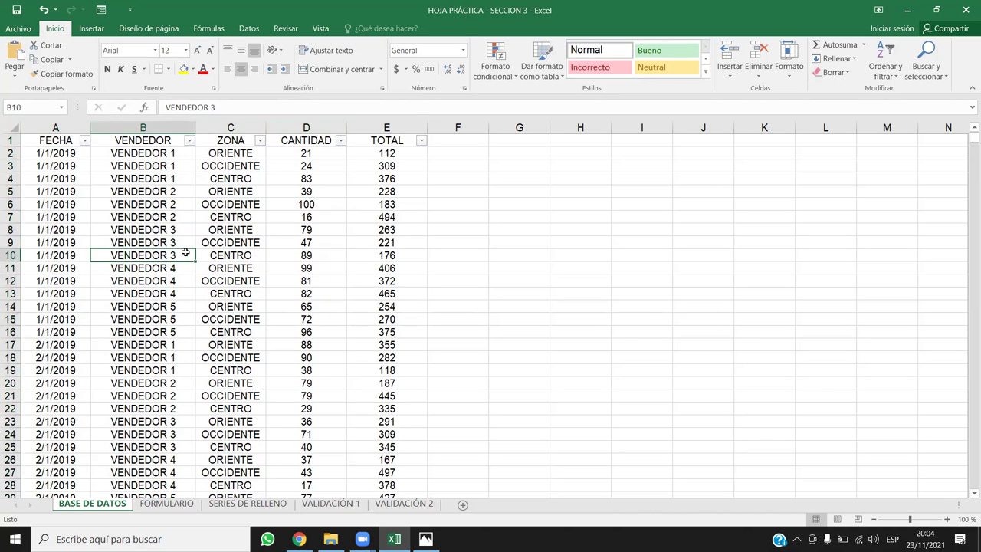
drag(67, 200, 341, 320)
click(230, 280)
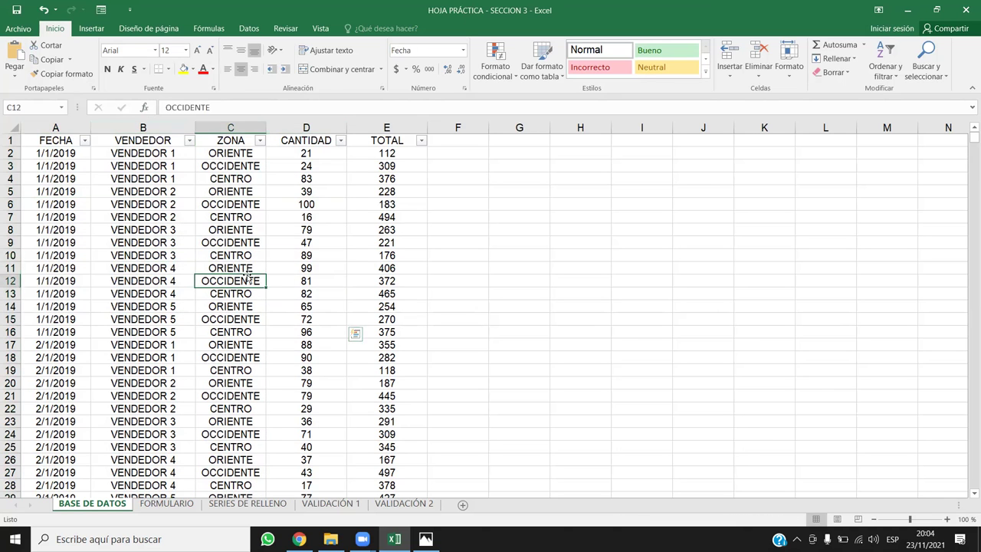
Look at the filter options of the VENDEDOR header and leave them without filtering
click(189, 140)
click(188, 140)
click(256, 205)
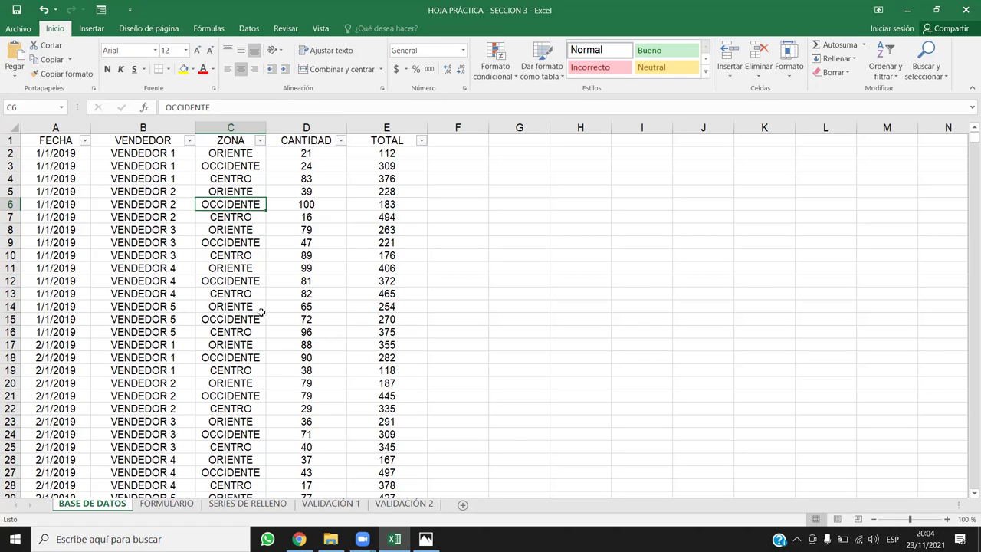
click(245, 267)
click(305, 243)
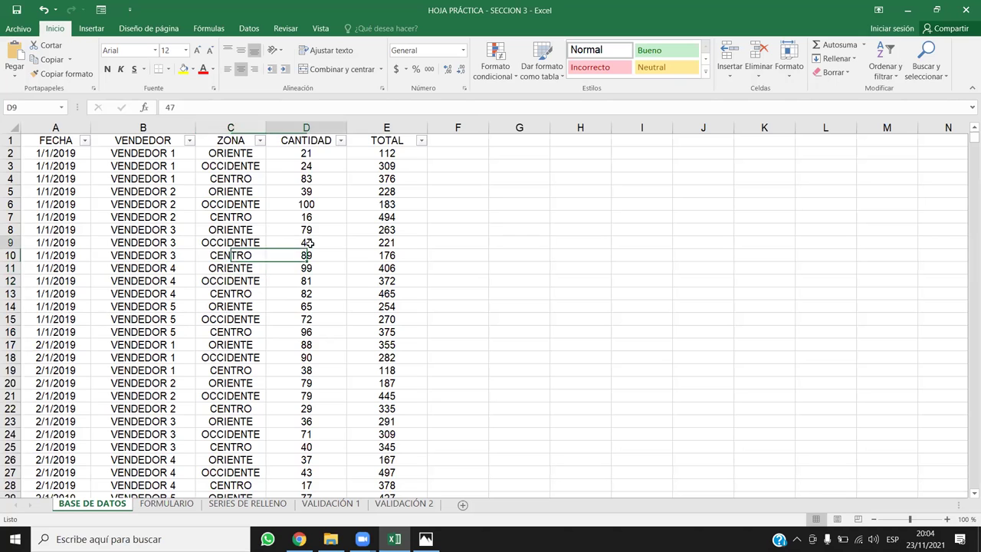
click(137, 241)
Enlarge the sheet to 130% and highlight the records in B5:D13
ctrl+scroll(230, 280, up, 2)
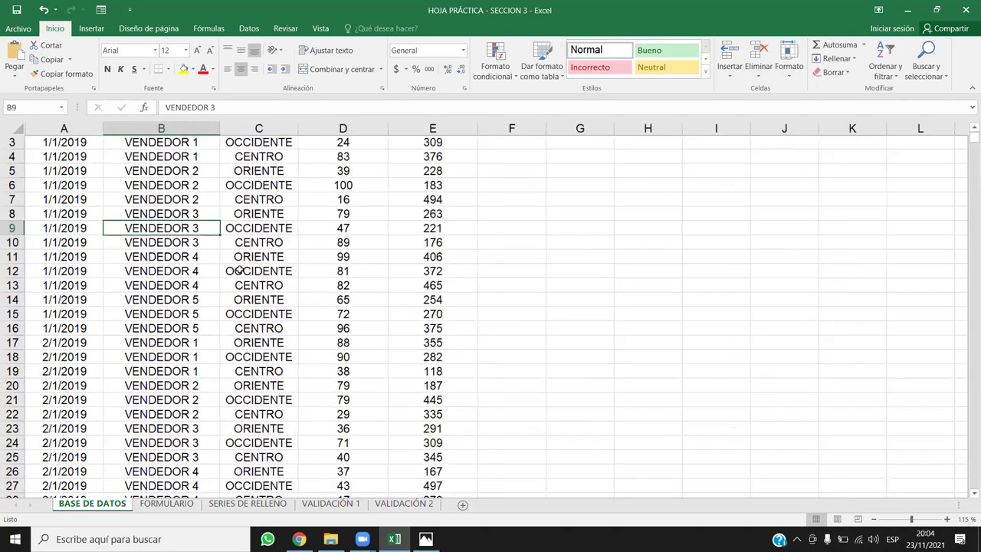
scroll(363, 268, down, 1)
scroll(361, 267, up, 2)
key(Up)
key(Up)
key(Up)
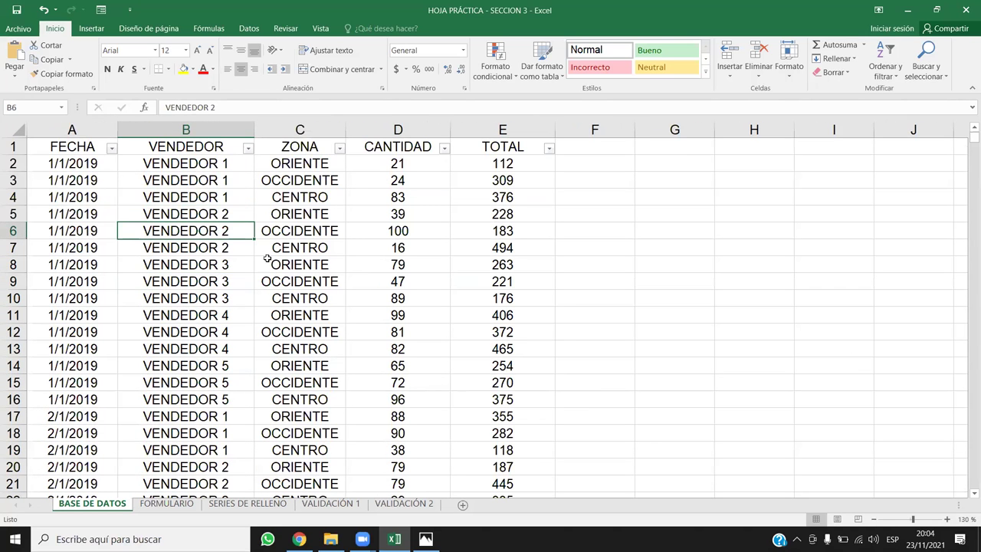
drag(153, 205, 462, 365)
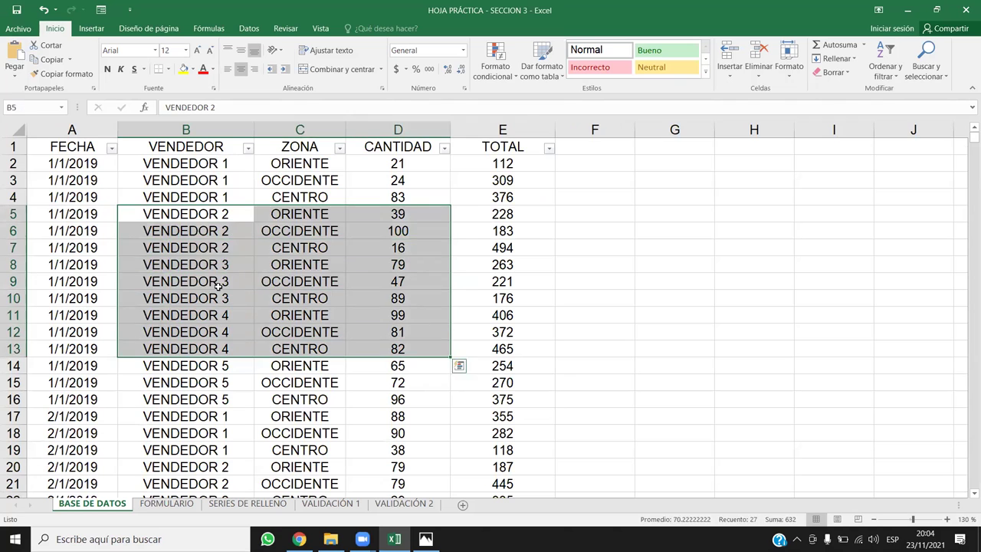
click(184, 247)
Review the table's fields by selecting whole columns, ending with the FECHA column
drag(72, 130, 435, 173)
click(398, 197)
click(185, 129)
click(72, 129)
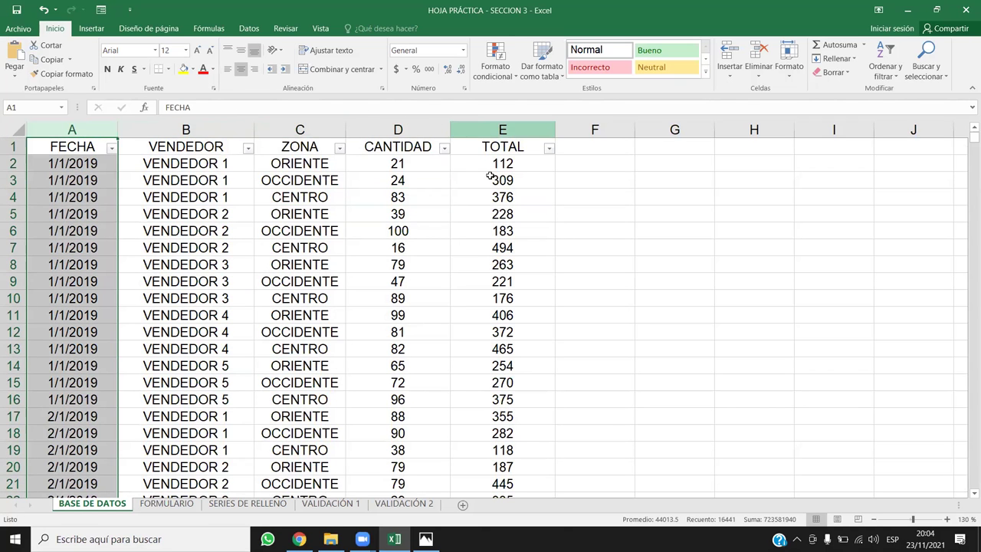
Check the last record of the VENDEDOR column and return to the first records
click(186, 247)
click(146, 264)
key(ctrl+Down)
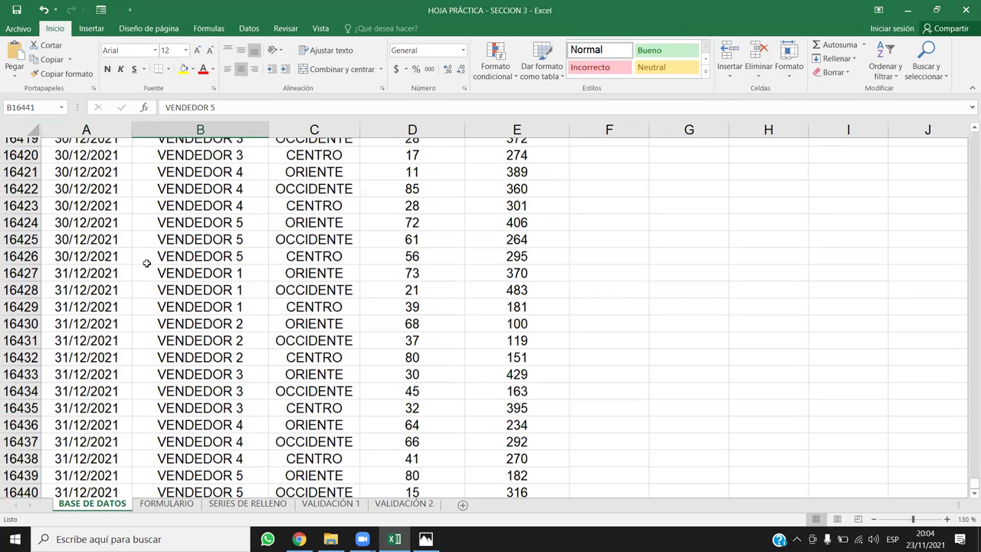
key(ctrl+Up)
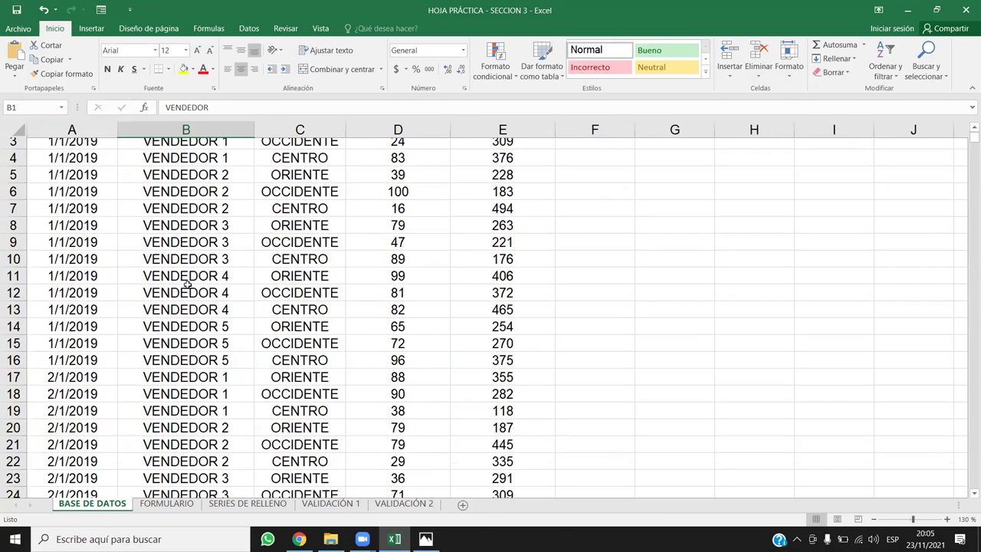
key(Down)
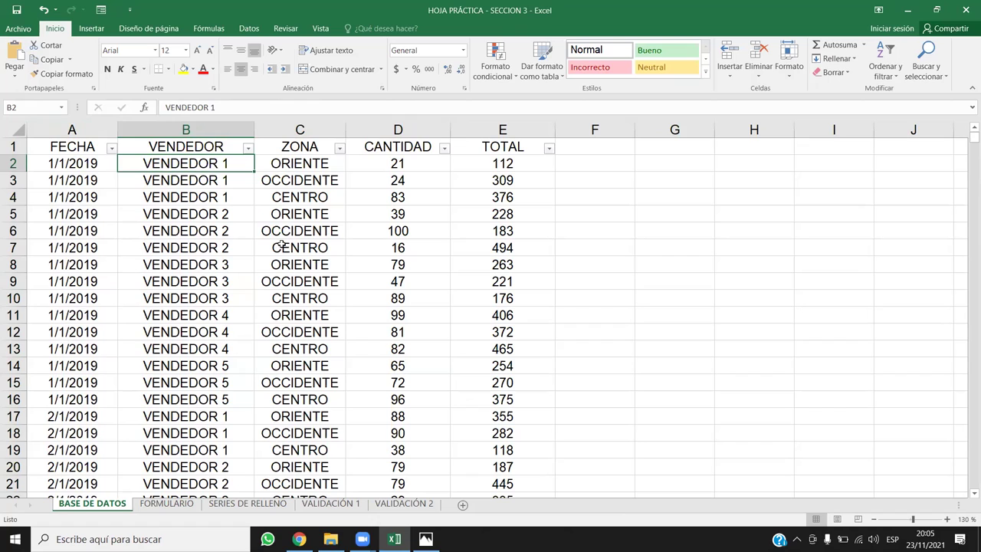
click(177, 244)
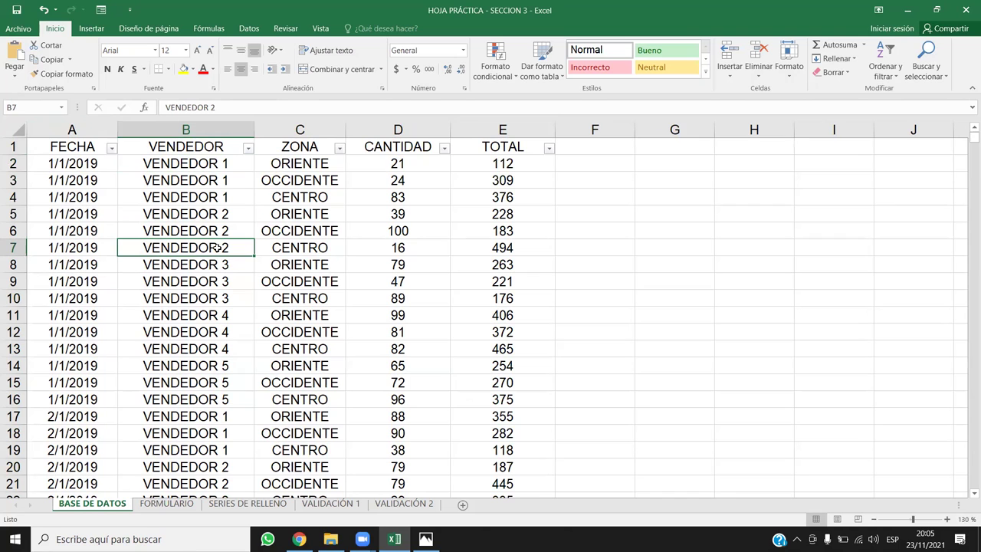
Switch to Chrome to read the "Uso de filtros" lesson page, and return to the Excel workbook
key(alt+Tab)
key(alt+Tab)
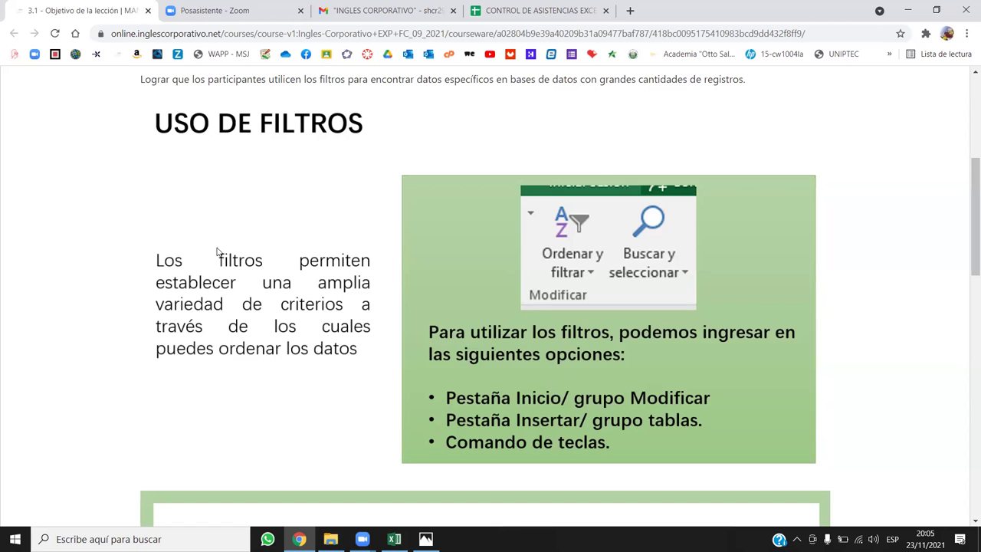
key(alt+Tab)
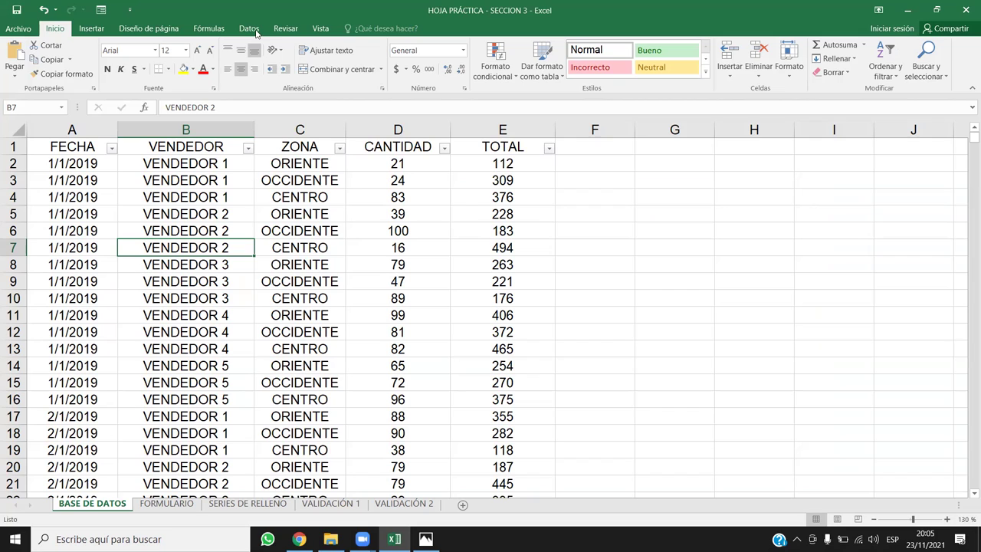
Turn off the filter on the table's header row
click(882, 71)
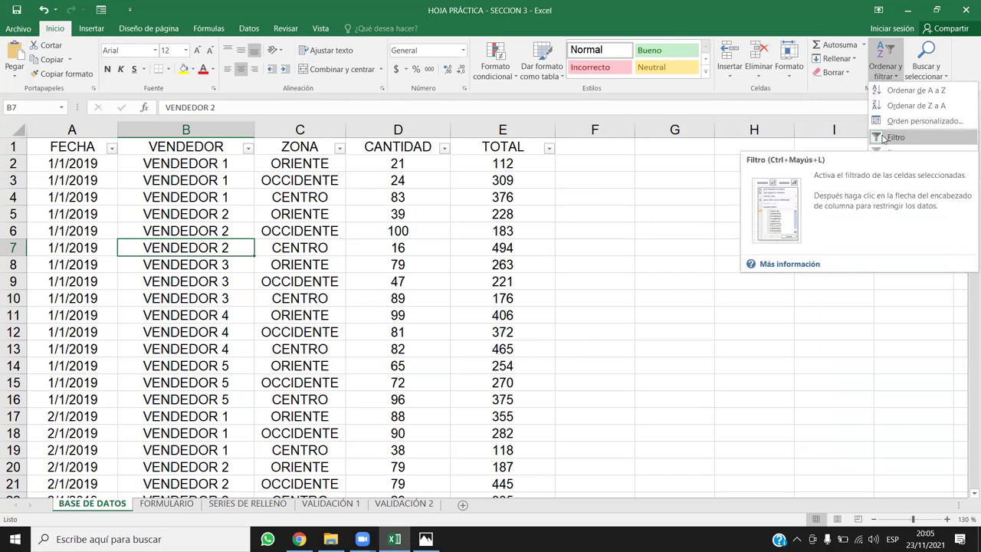
key(Return)
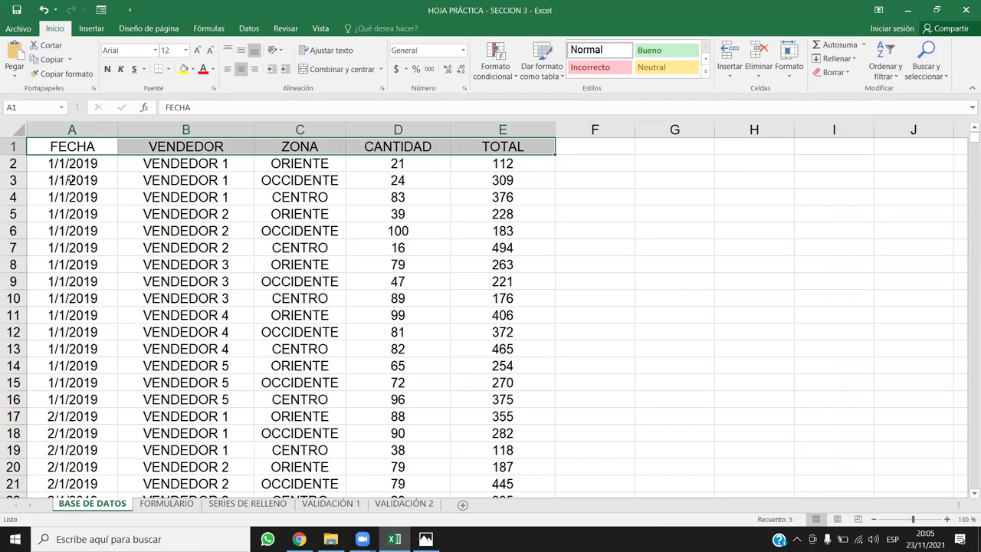
Turn on the filter for the header row of the sales table, from FECHA to TOTAL
click(902, 67)
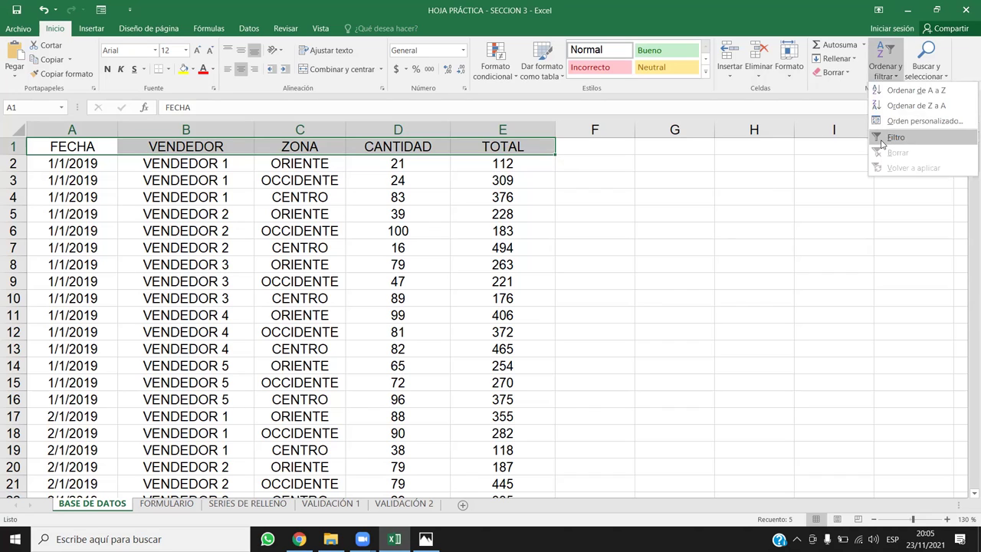
click(896, 137)
click(299, 197)
click(311, 248)
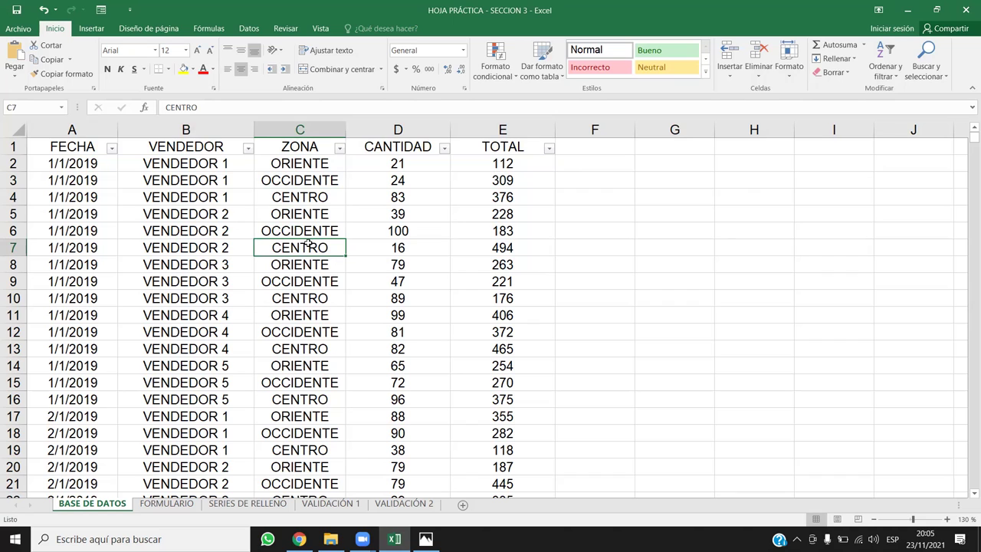
Examine the Tabla command as another way to get filters on the sales data
click(89, 30)
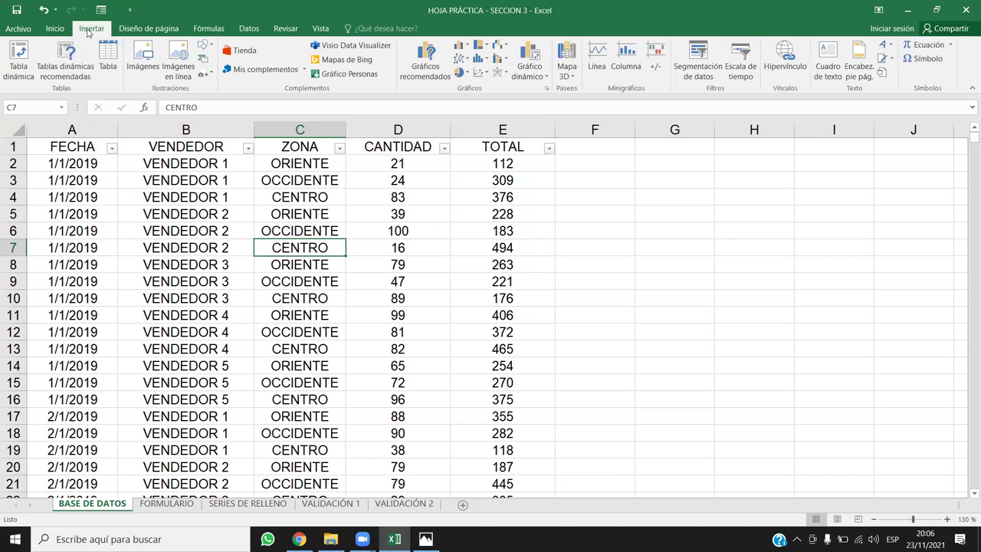
click(104, 58)
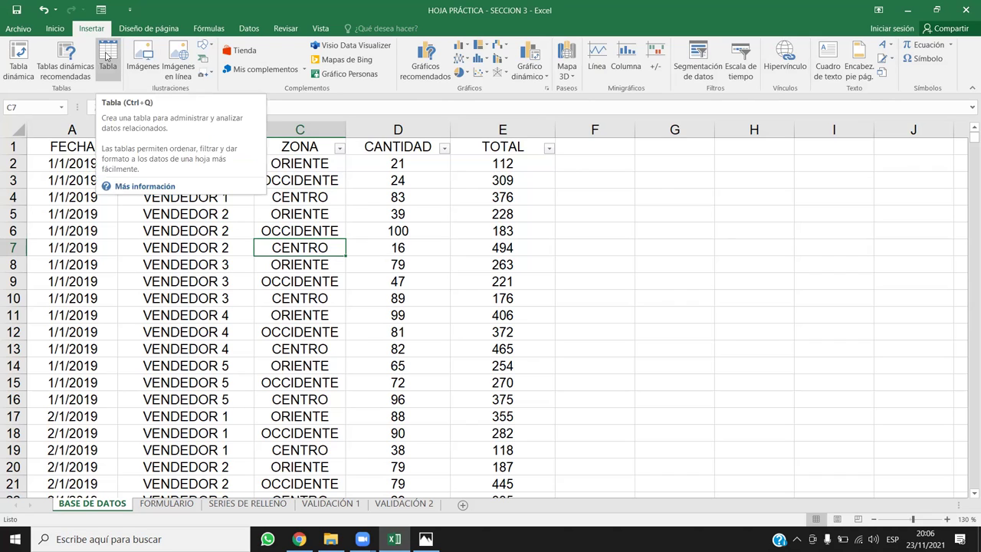
click(298, 268)
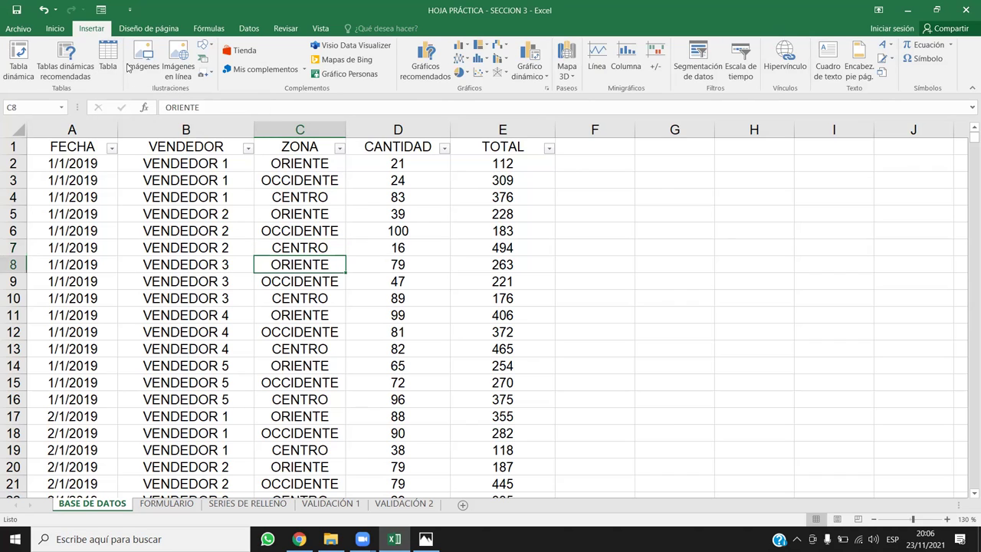
click(288, 176)
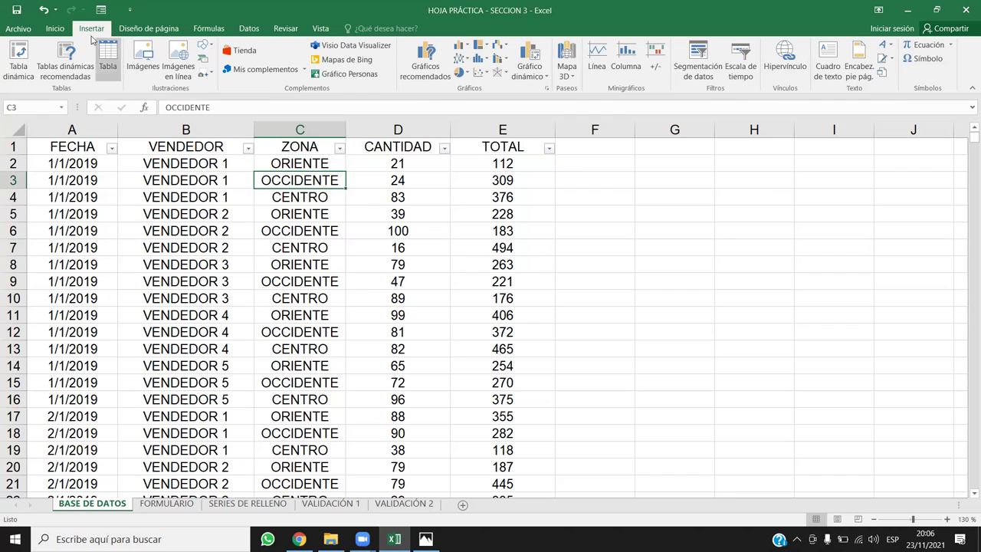
click(218, 197)
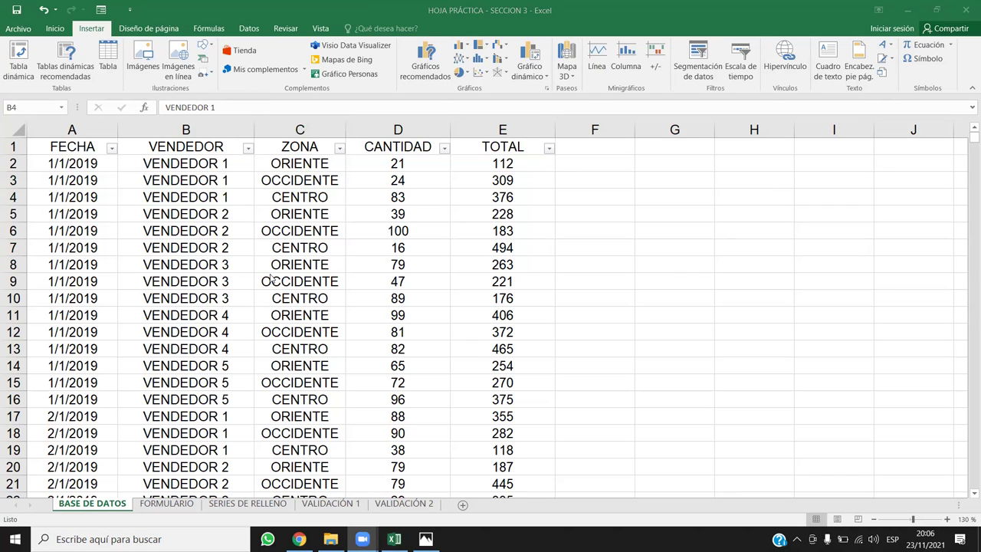
click(222, 268)
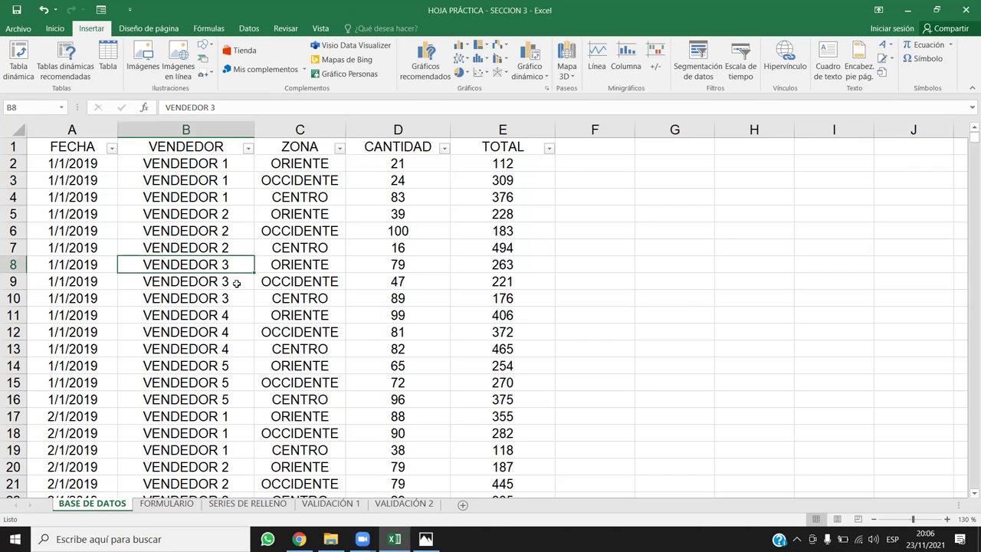
Check the Filtro option among the sort and filter commands without changing it
click(66, 32)
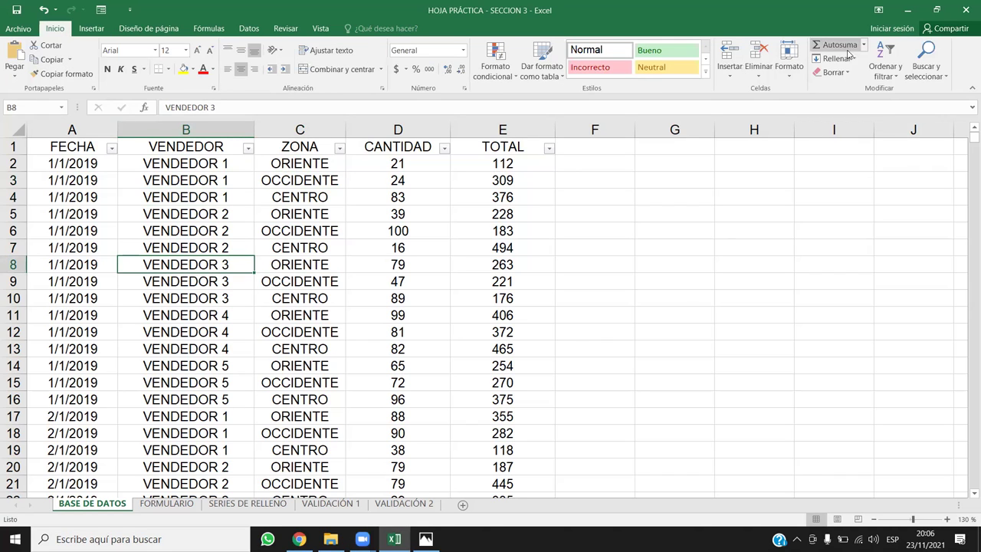
click(884, 71)
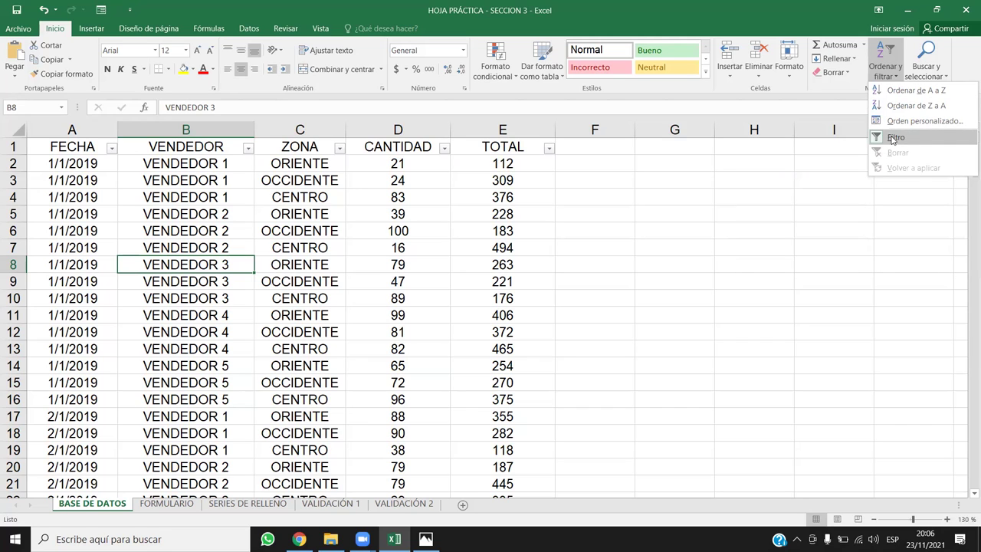
click(284, 192)
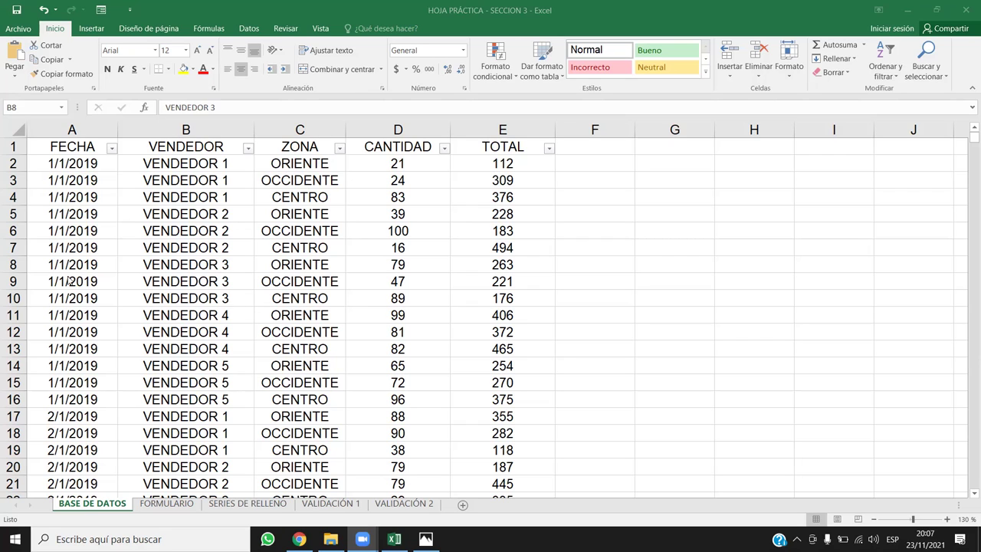
From a cell in the ZONA column, switch the header filters off and back on
click(313, 237)
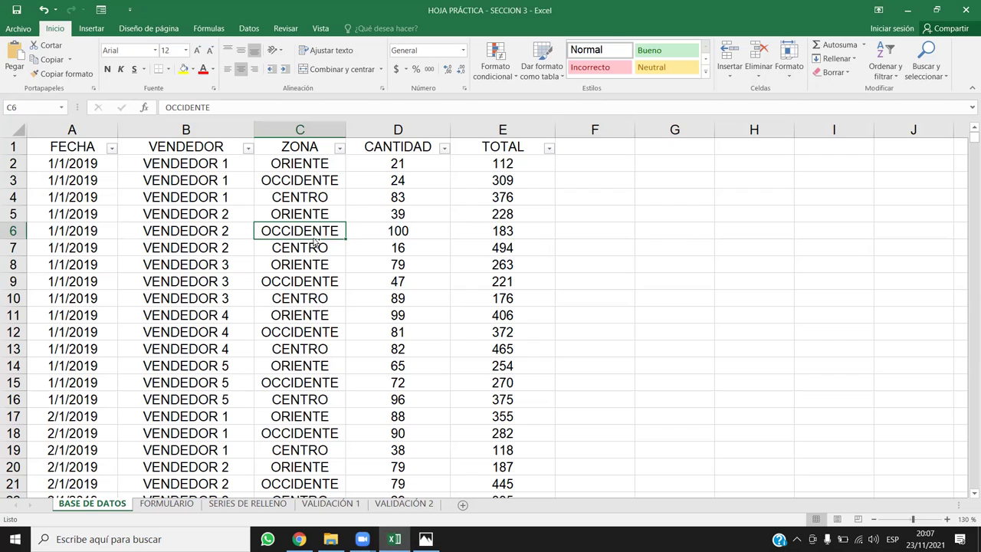
key(ctrl+shift+l)
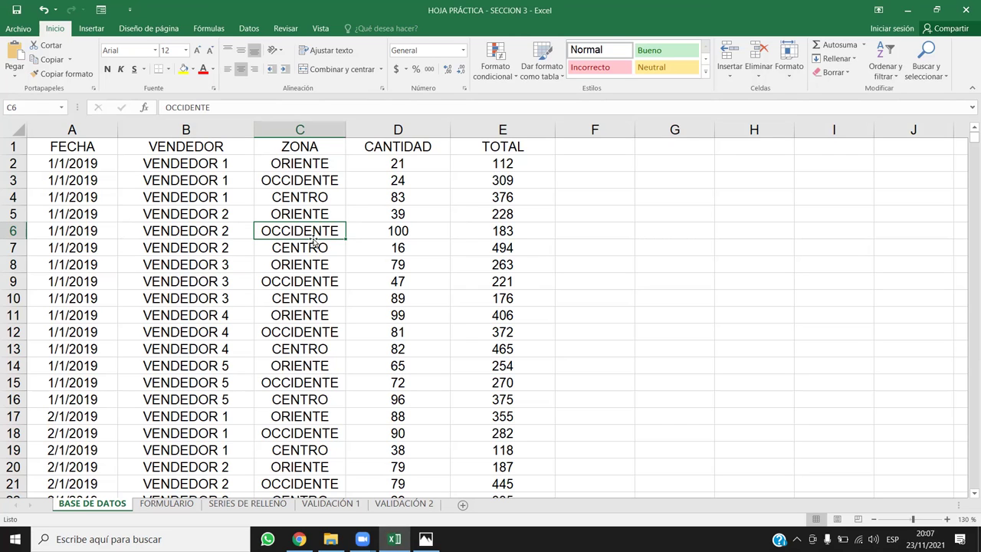
key(ctrl+shift+l)
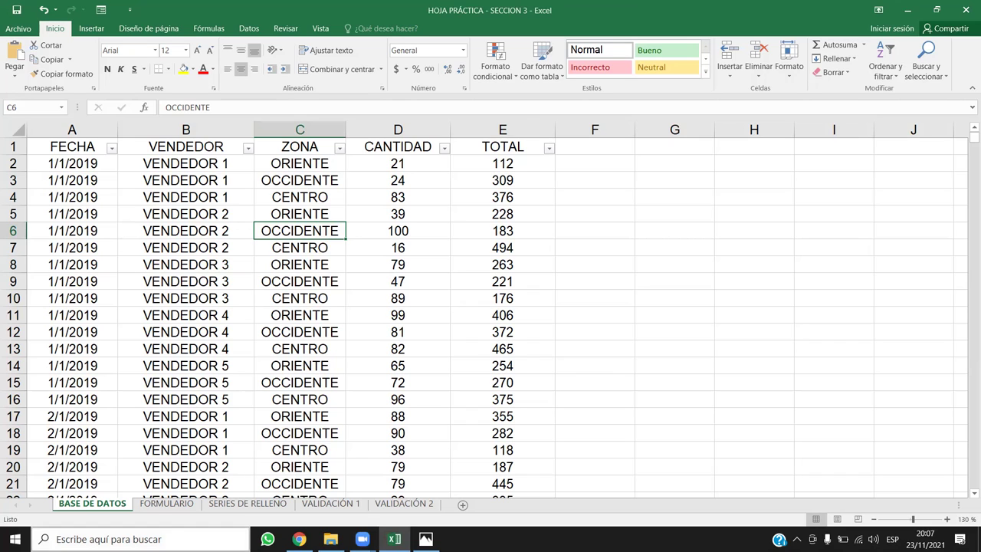
Search Windows for "tecla", open the on-screen keyboard, and shrink it so the first table rows stay visible
click(184, 539)
text(tec)
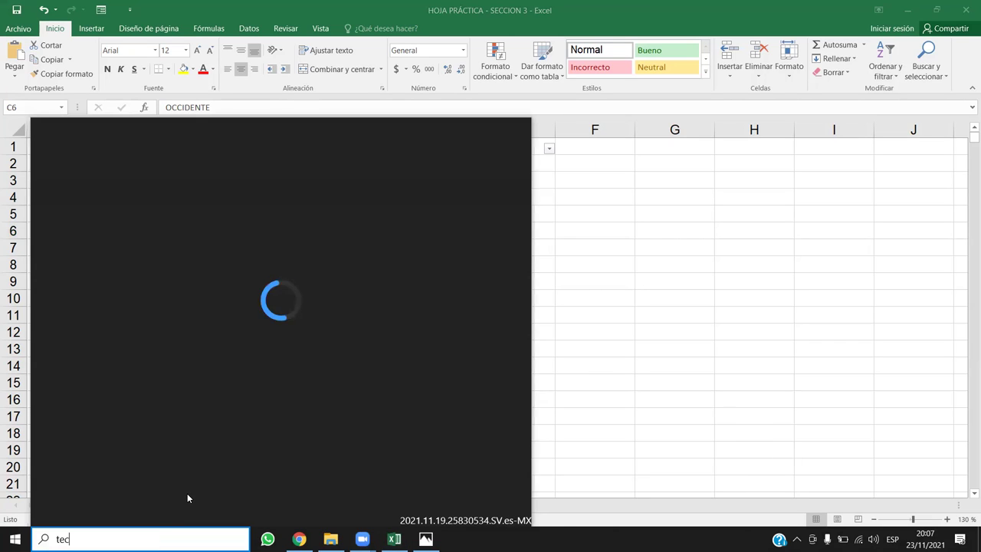
text(la)
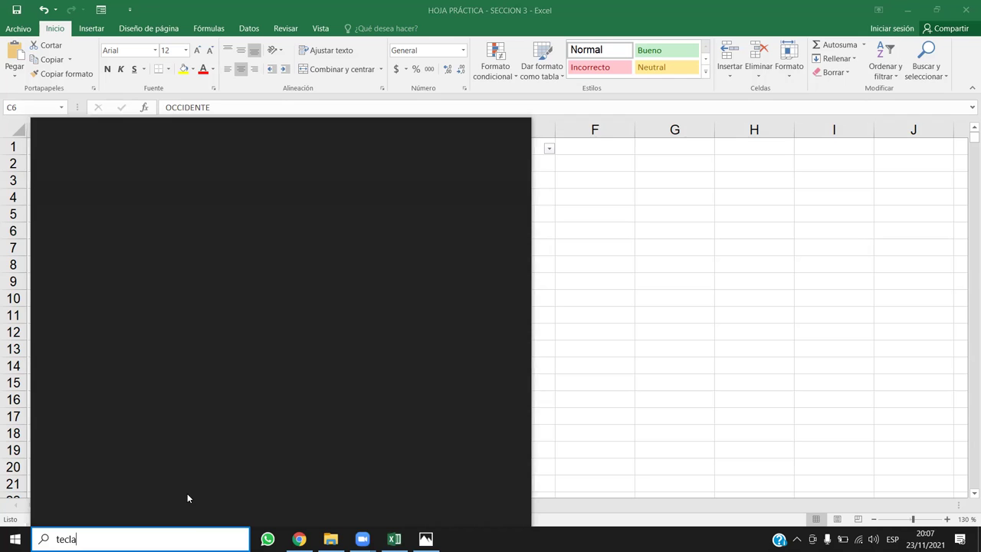
click(130, 188)
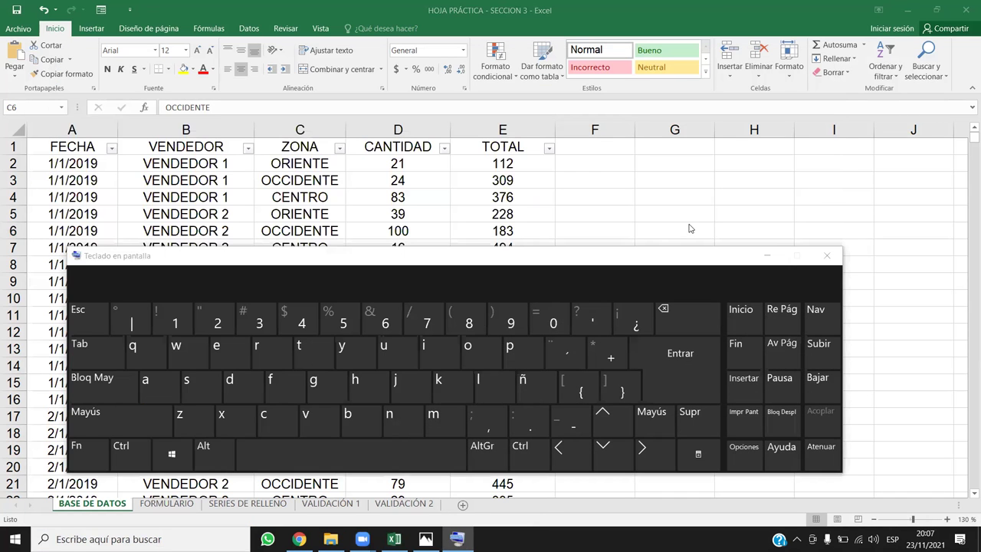
drag(689, 249, 695, 337)
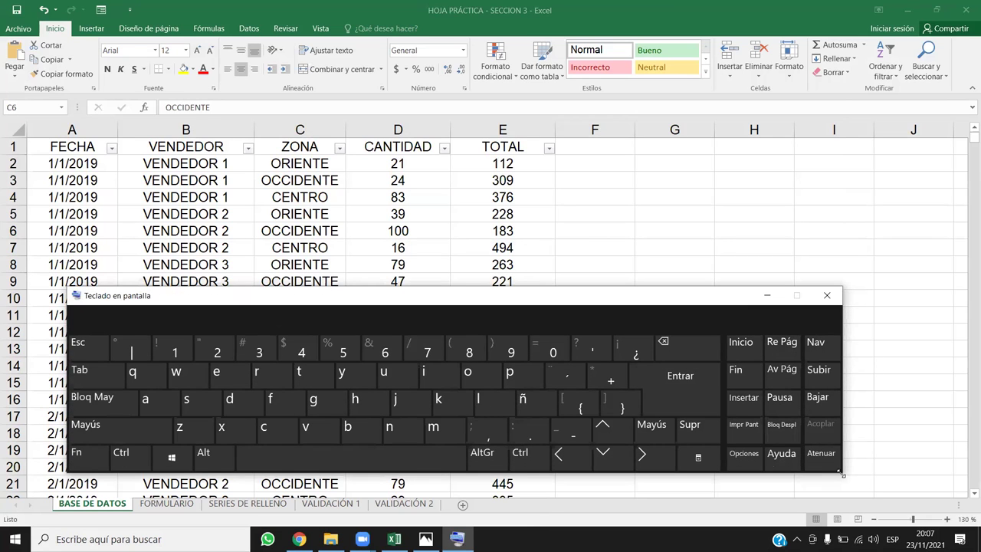
drag(841, 474, 581, 477)
Try to toggle the header filters using the on-screen keyboard
click(104, 460)
click(99, 437)
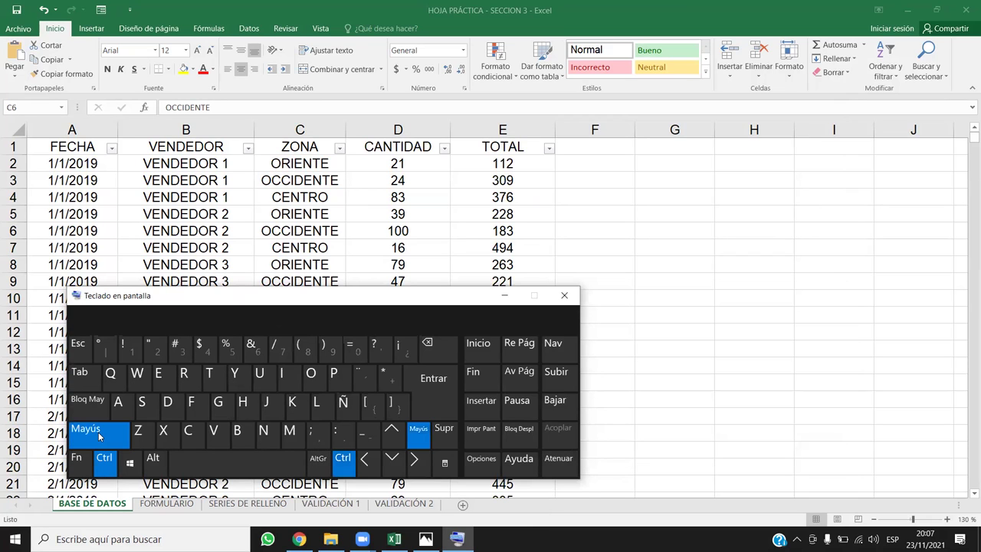
click(319, 404)
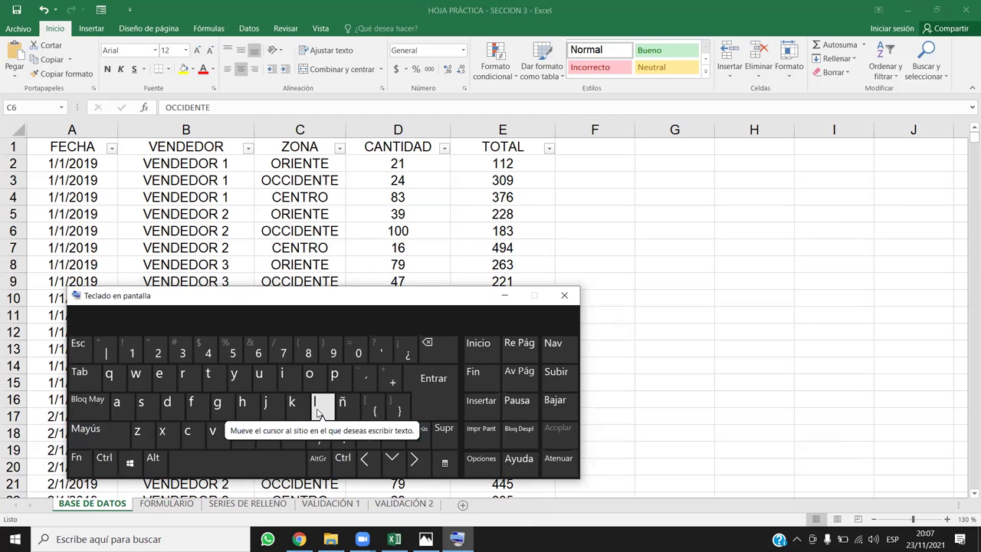
From cell B2, turn the header filters off and on again using the on-screen keyboard
click(236, 167)
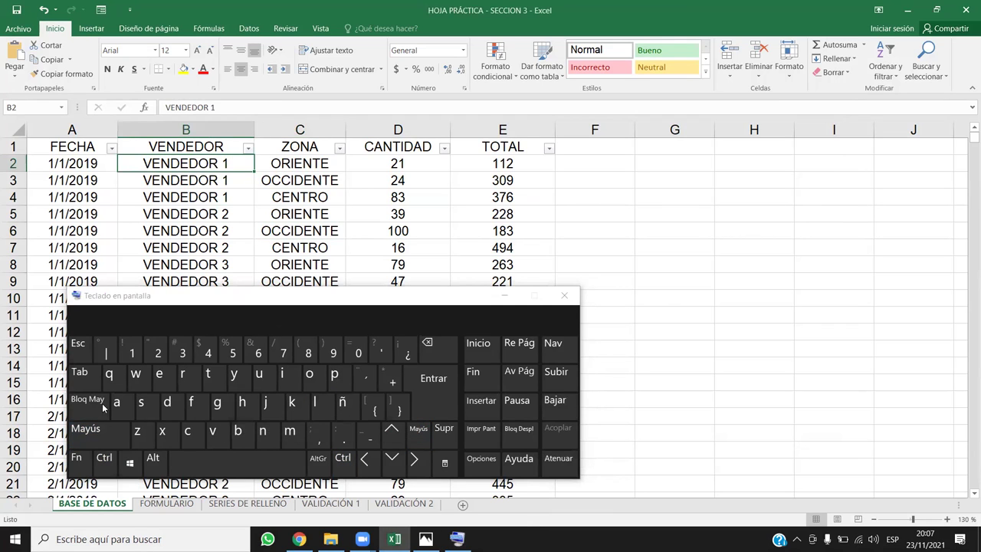
click(105, 462)
click(87, 432)
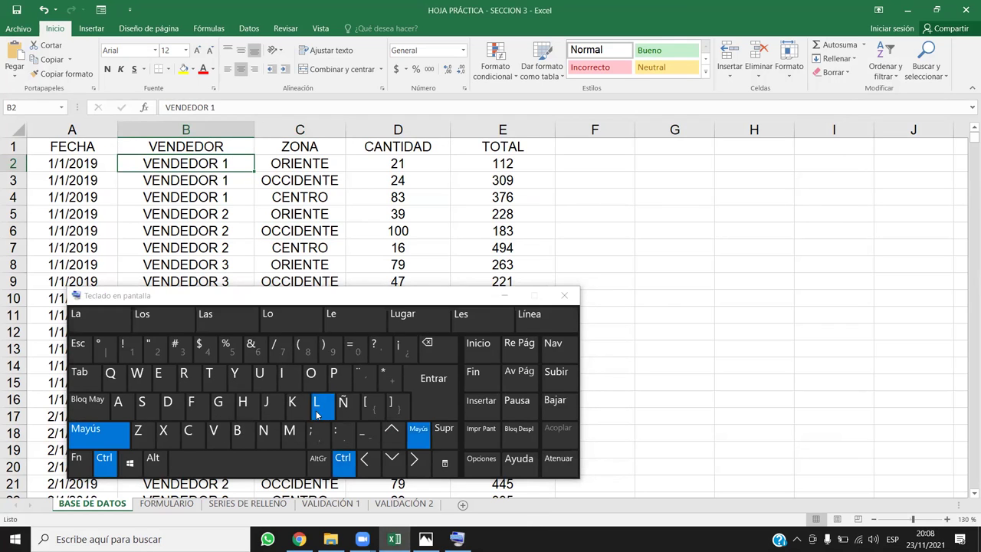
click(320, 404)
click(107, 463)
click(92, 433)
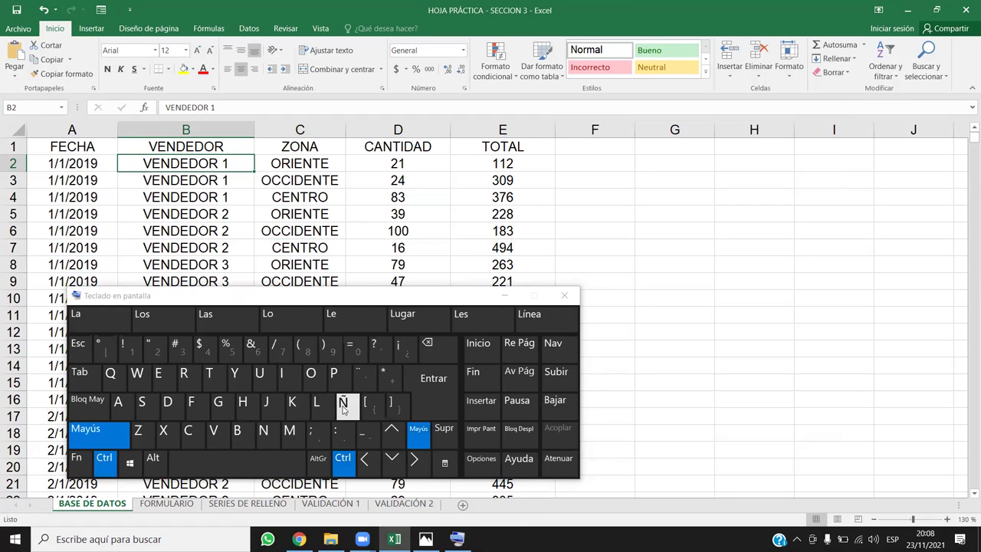
click(320, 404)
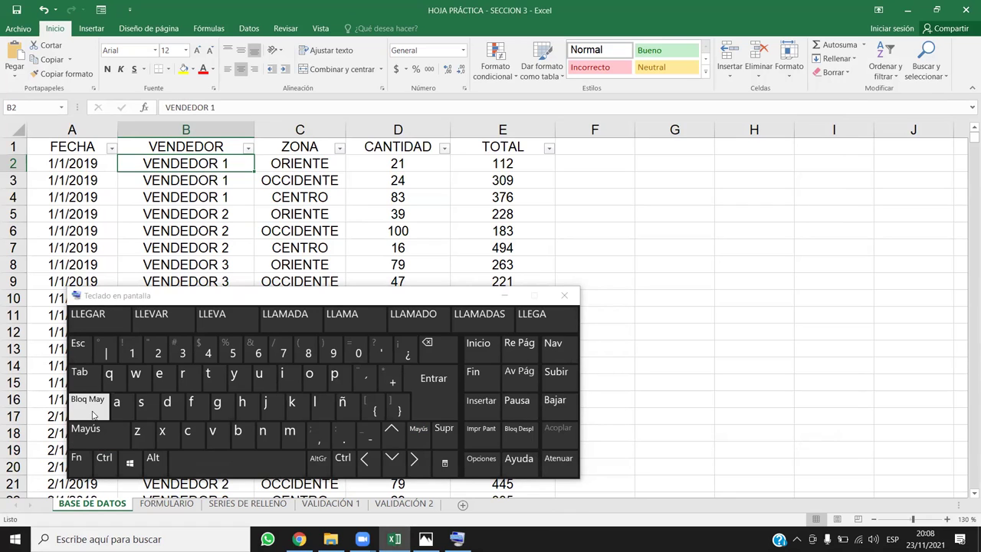
Repeat the on-screen keyboard demonstration by removing and restoring the filters on the sales table
click(105, 463)
click(100, 439)
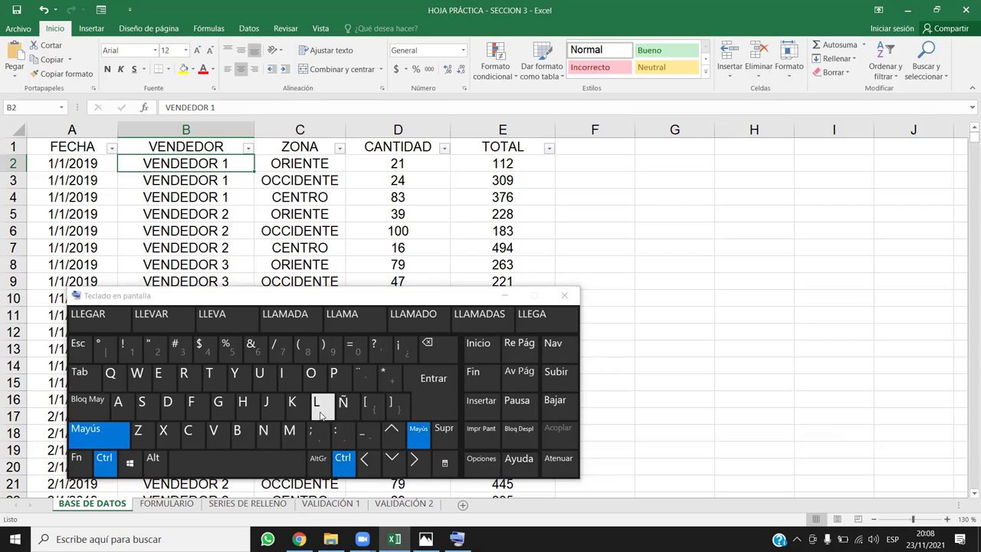
click(321, 407)
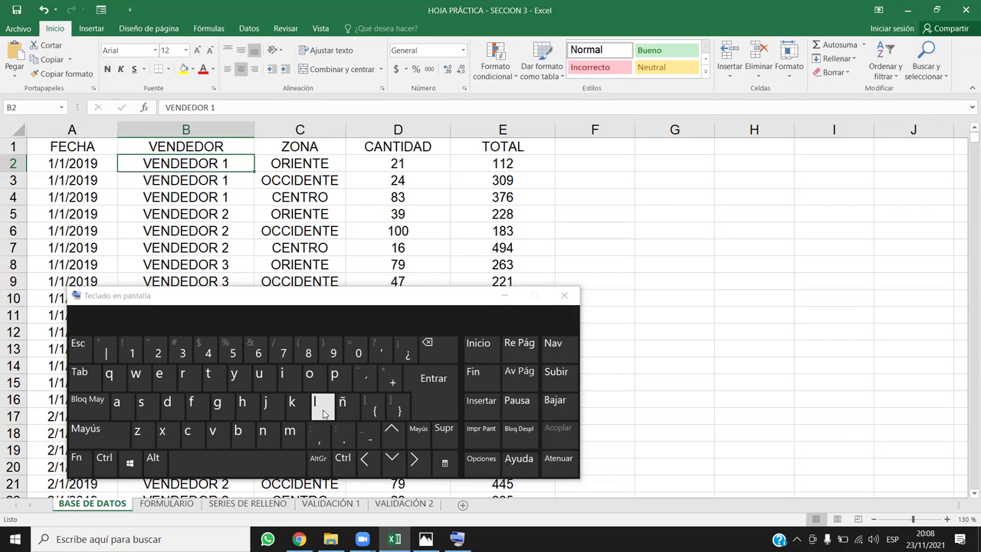
click(105, 462)
click(100, 434)
click(317, 406)
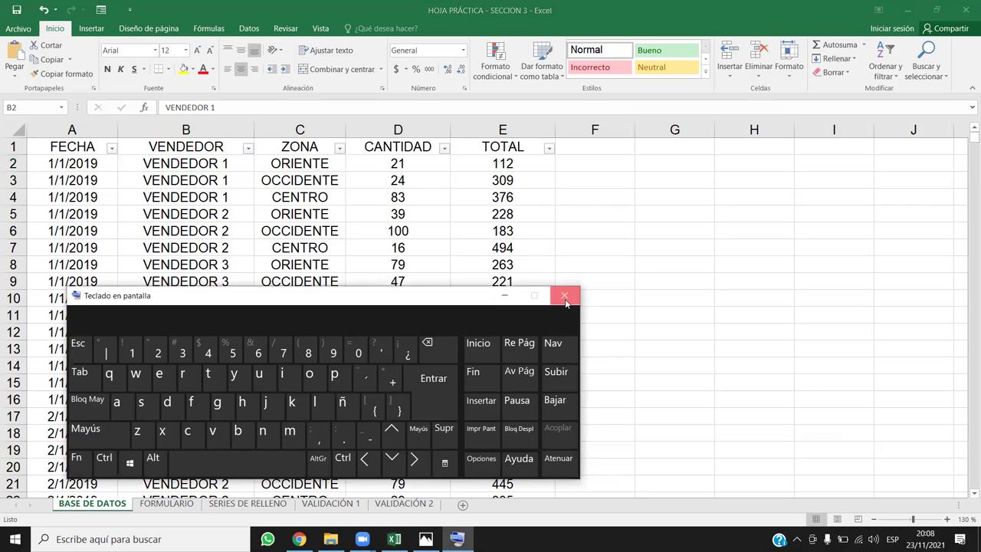
Try the filter shortcut with caps lock instead of shift, and close the Buscar y reemplazar dialog after resizing and moving it
click(107, 460)
click(87, 404)
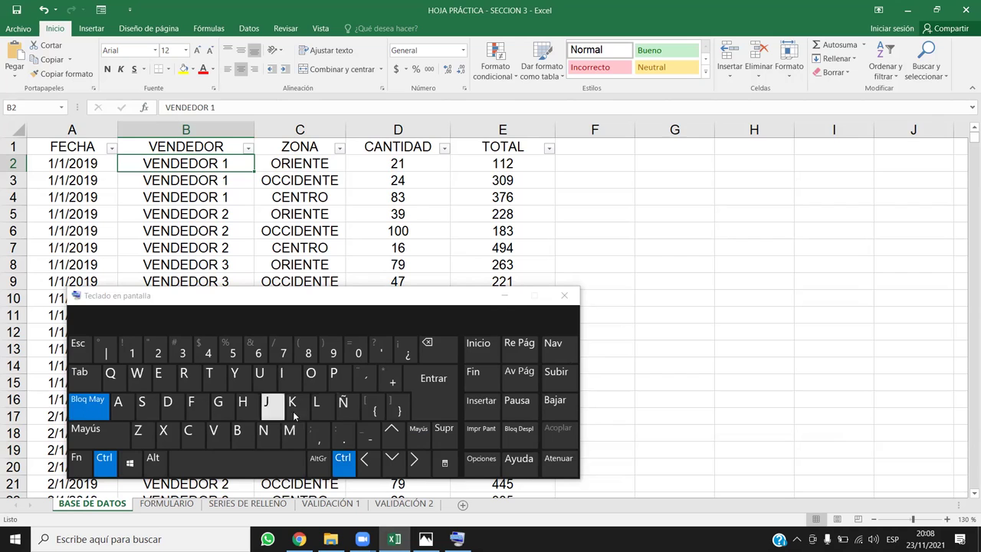
click(317, 407)
drag(607, 279, 682, 63)
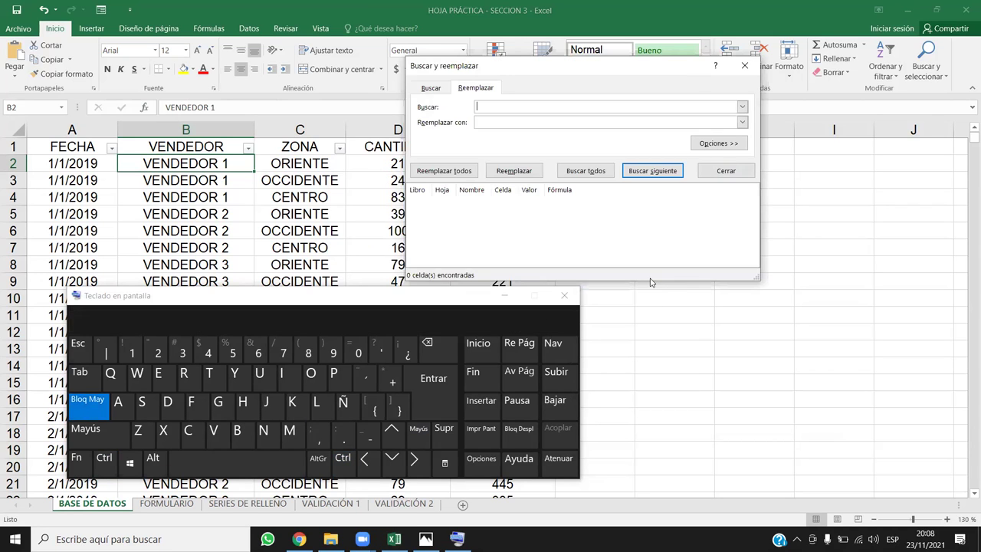
drag(651, 282, 650, 249)
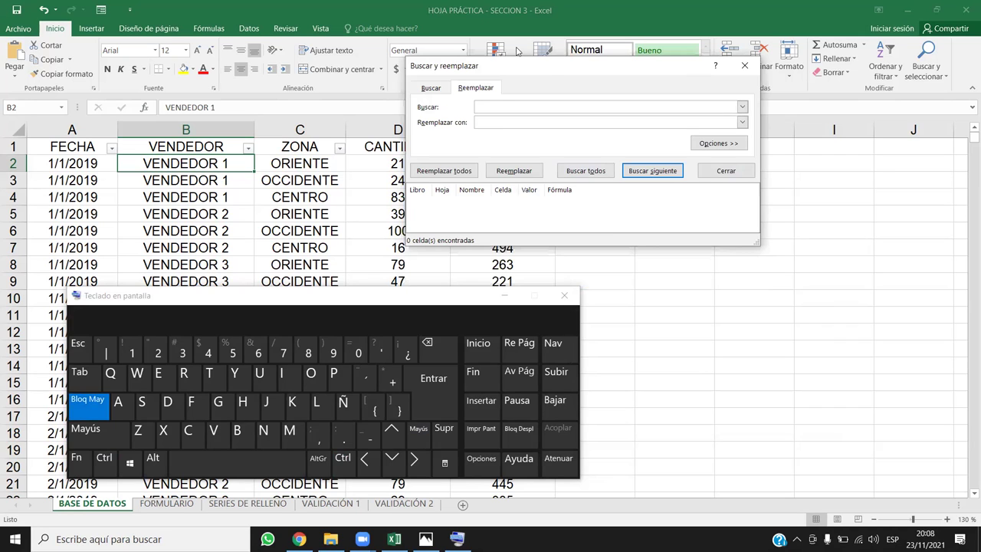
drag(528, 66, 553, 99)
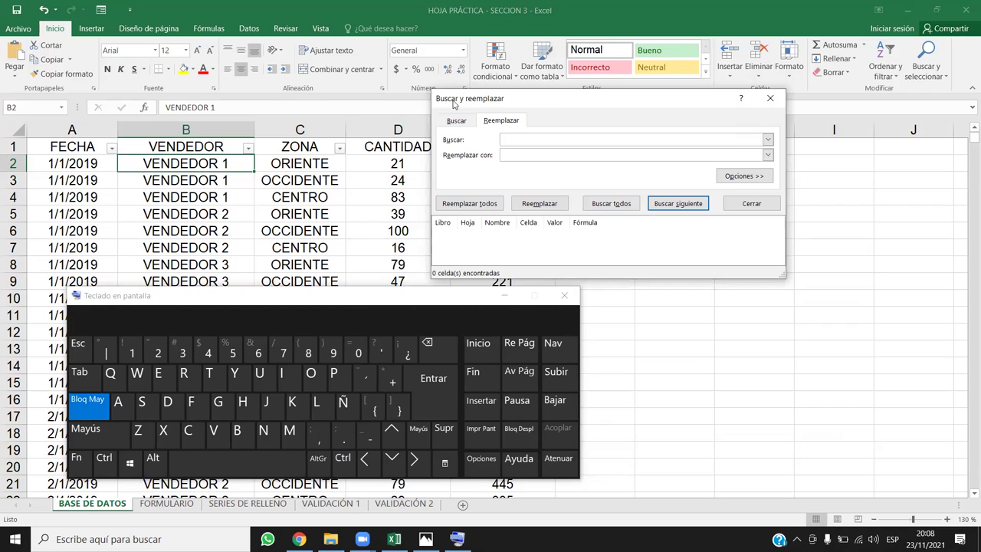
click(766, 100)
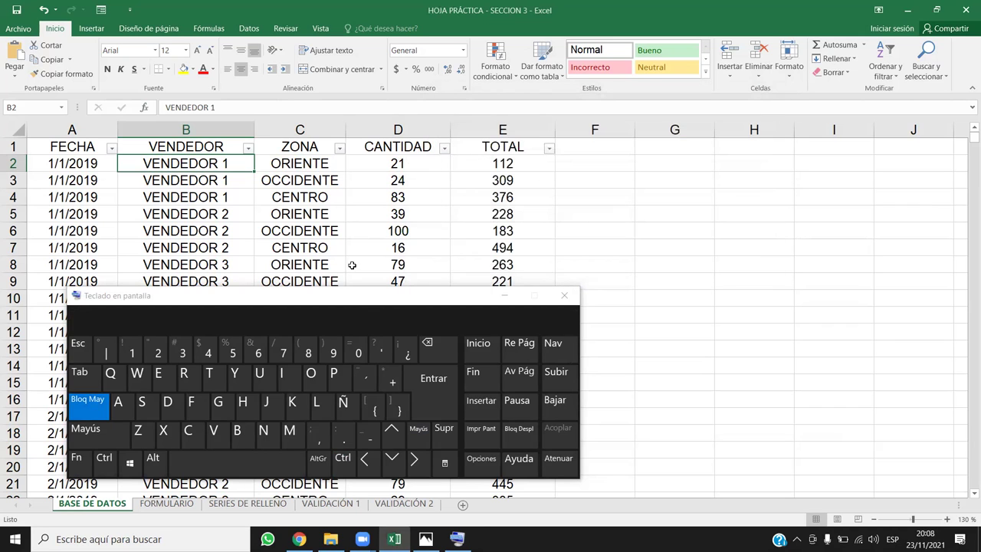
Turn caps lock off and open the Buscar y reemplazar dialog from the on-screen keyboard
click(87, 400)
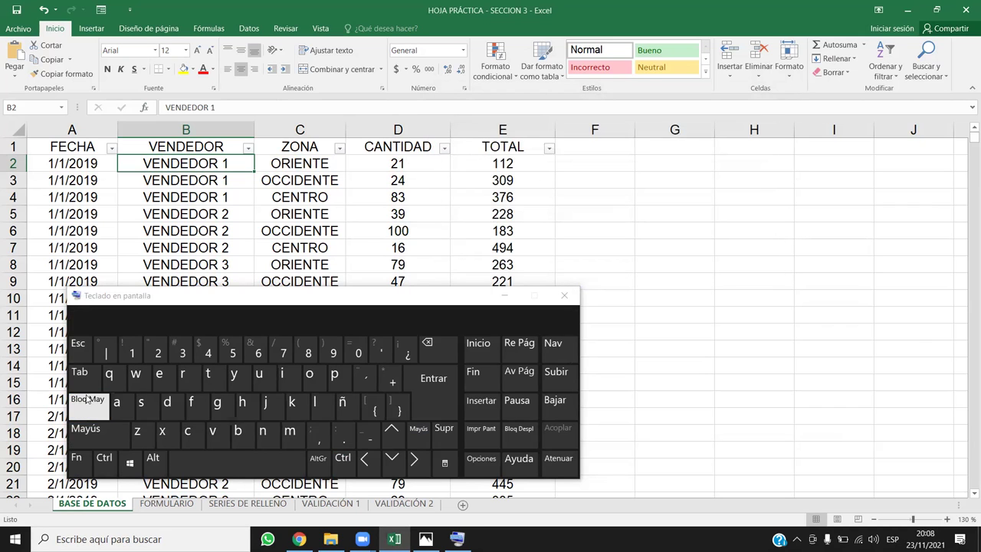
click(105, 460)
click(322, 404)
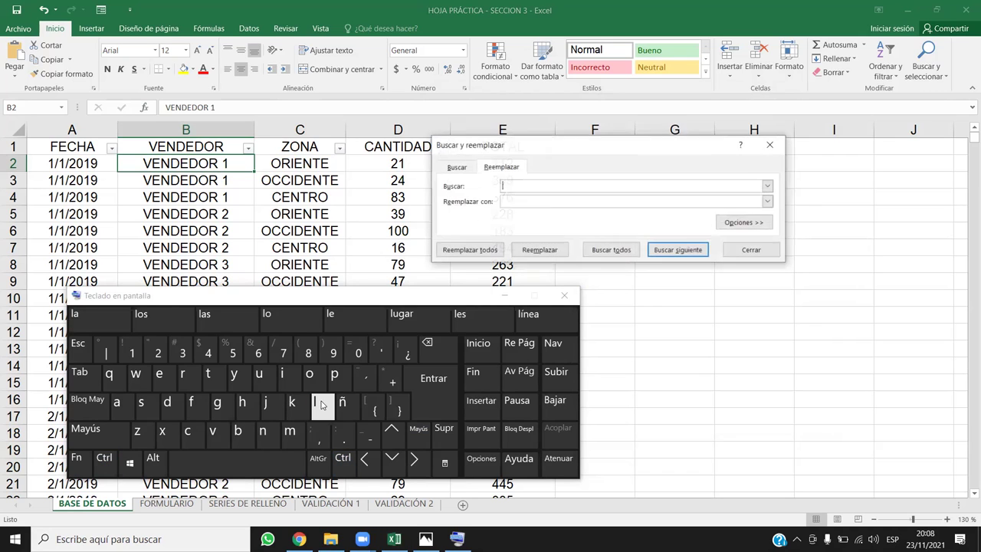
click(105, 460)
click(315, 404)
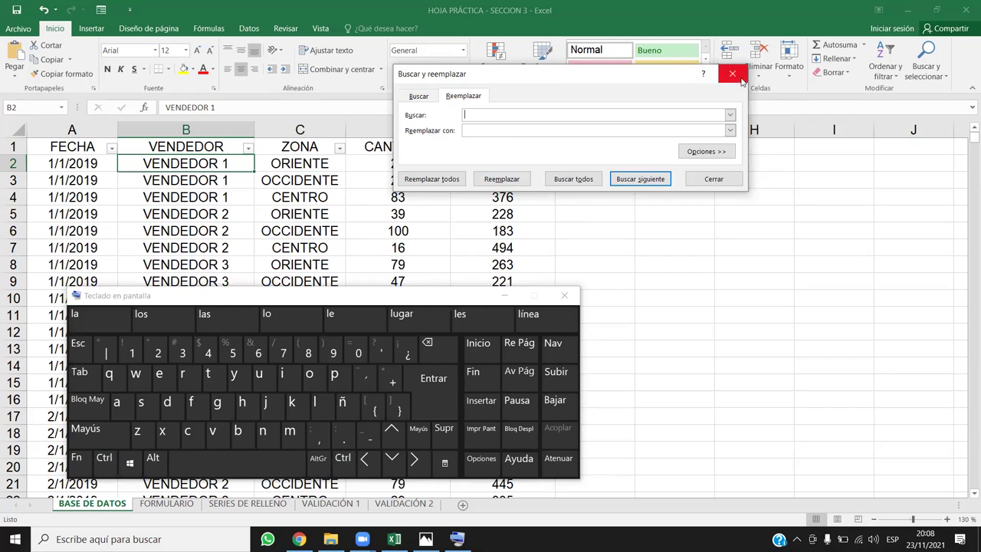
Close the Buscar y reemplazar dialog and the on-screen keyboard, leaving cell C10 of the sales table selected
click(731, 73)
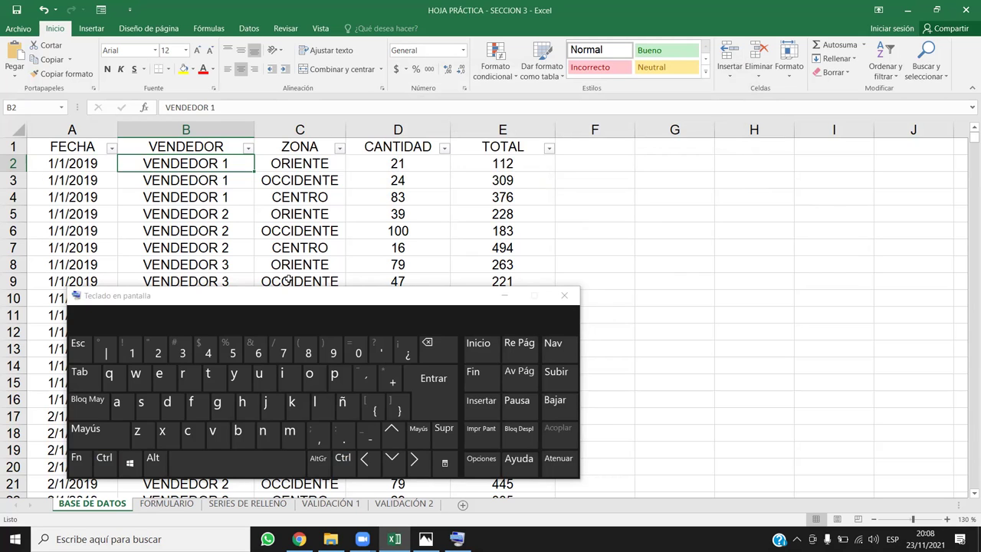
click(295, 299)
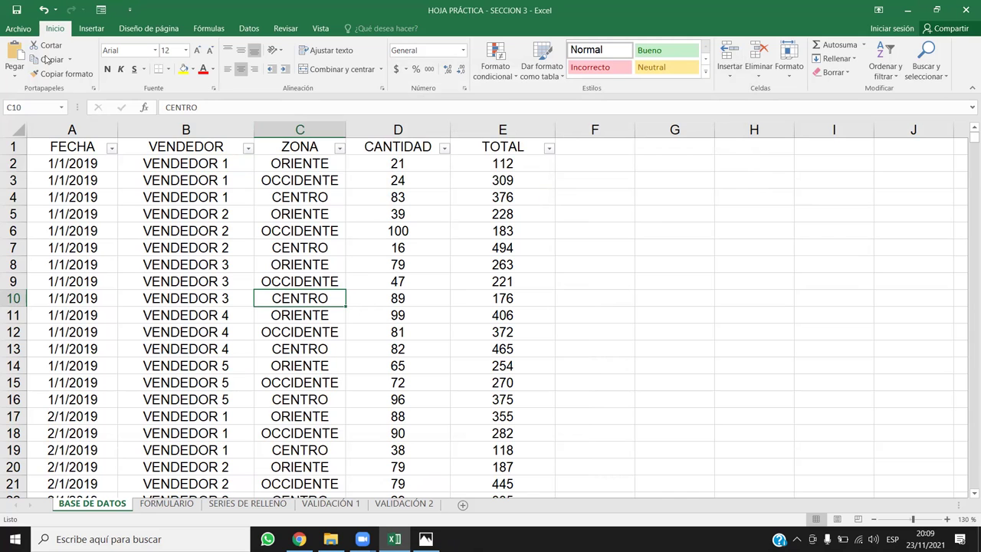
Create a new blank workbook
click(20, 29)
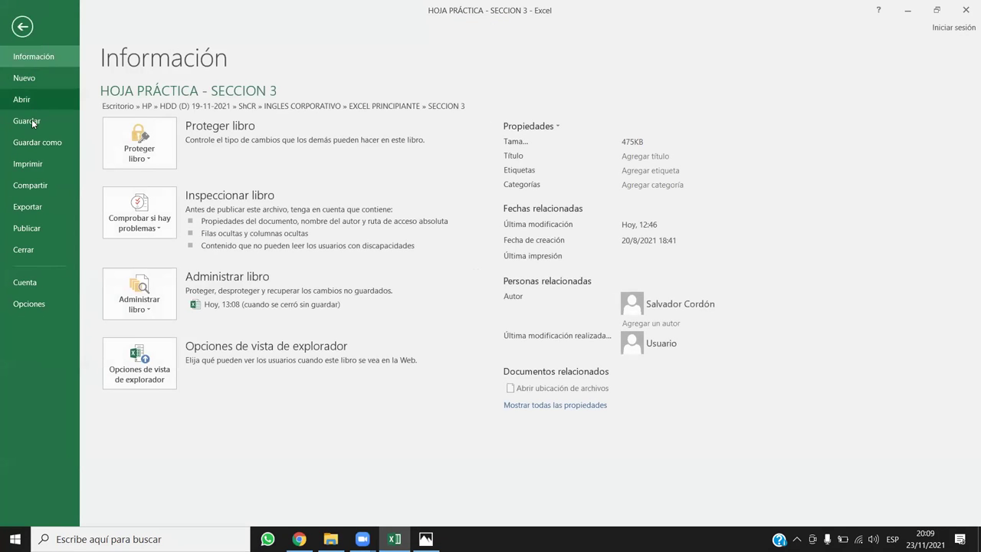
click(38, 79)
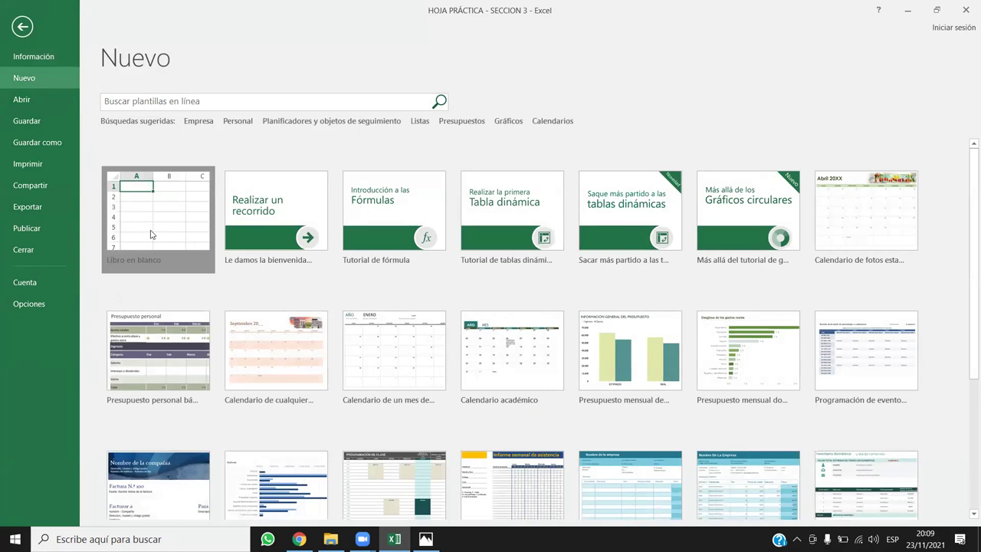
key(Escape)
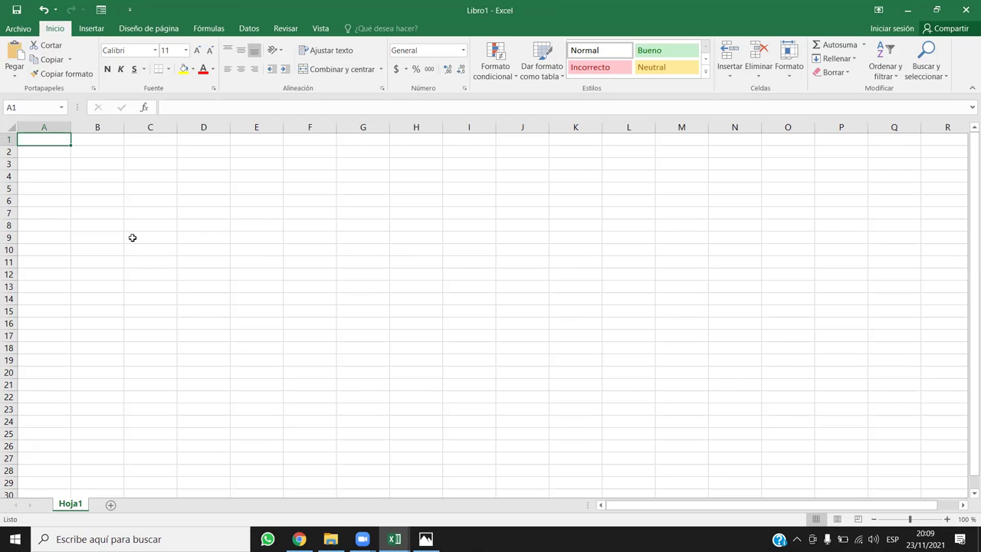
Copy the headers A1:E1 from the HOJA PRÁCTICA - SECCION 3 workbook and paste them as values at A1 of the new workbook
click(425, 539)
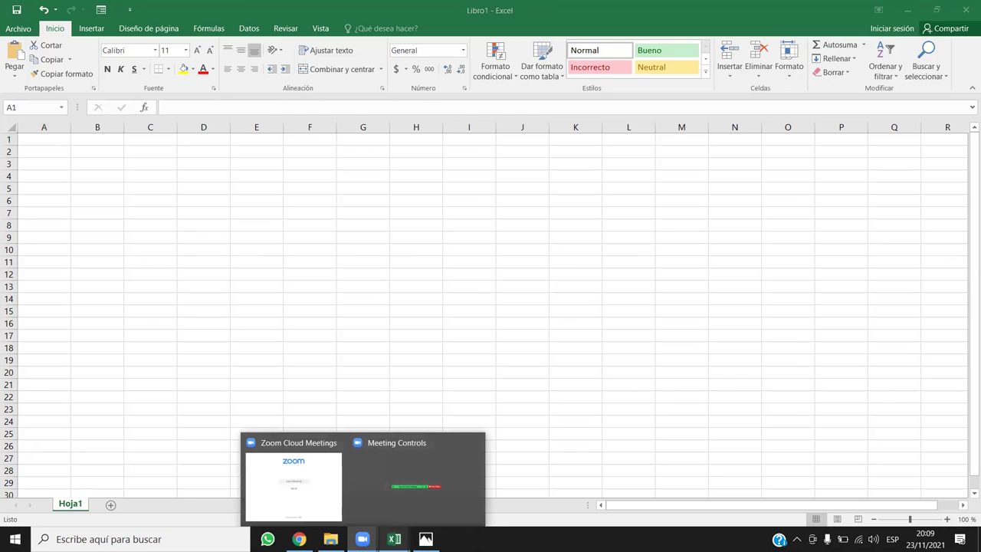
click(273, 440)
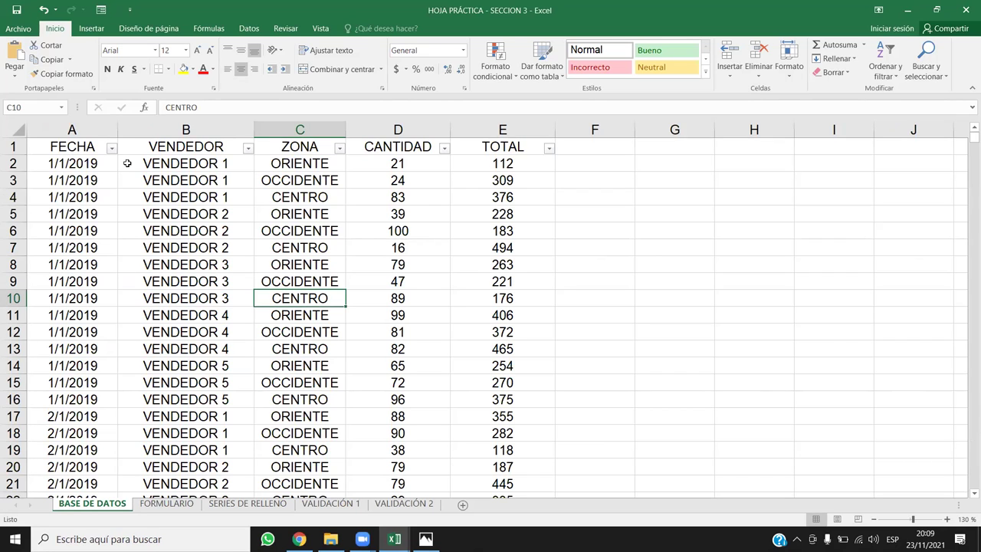
drag(61, 147, 478, 127)
key(ctrl+c)
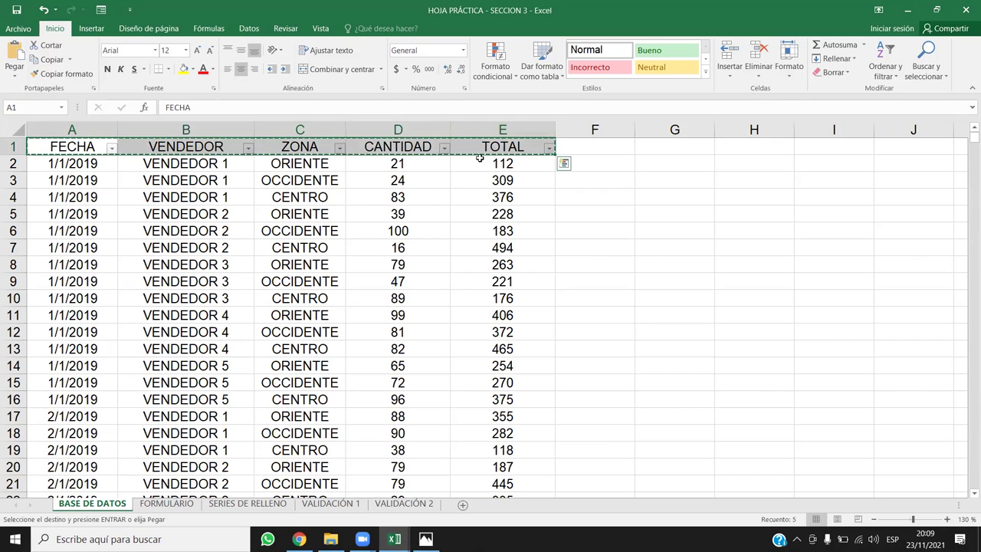
click(418, 487)
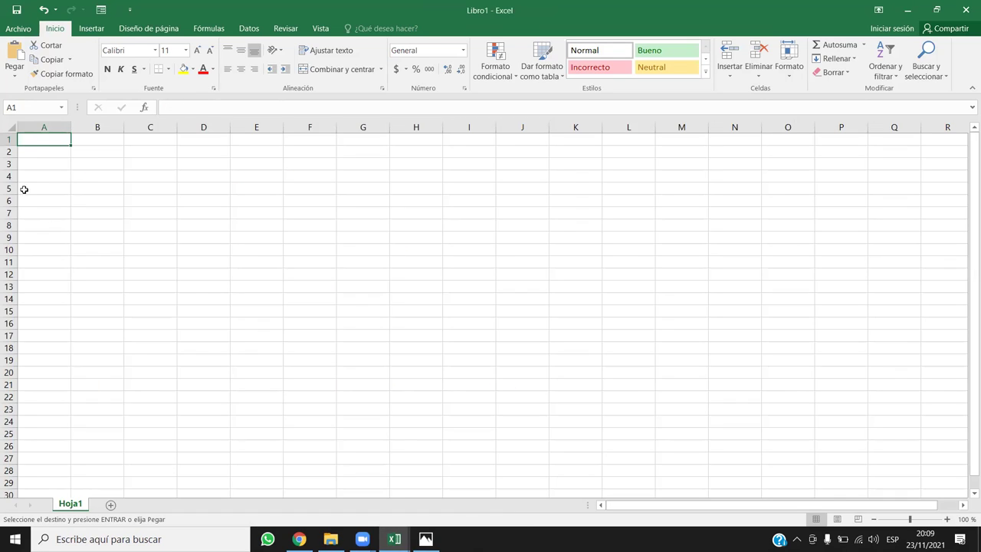
right_click(50, 141)
click(94, 189)
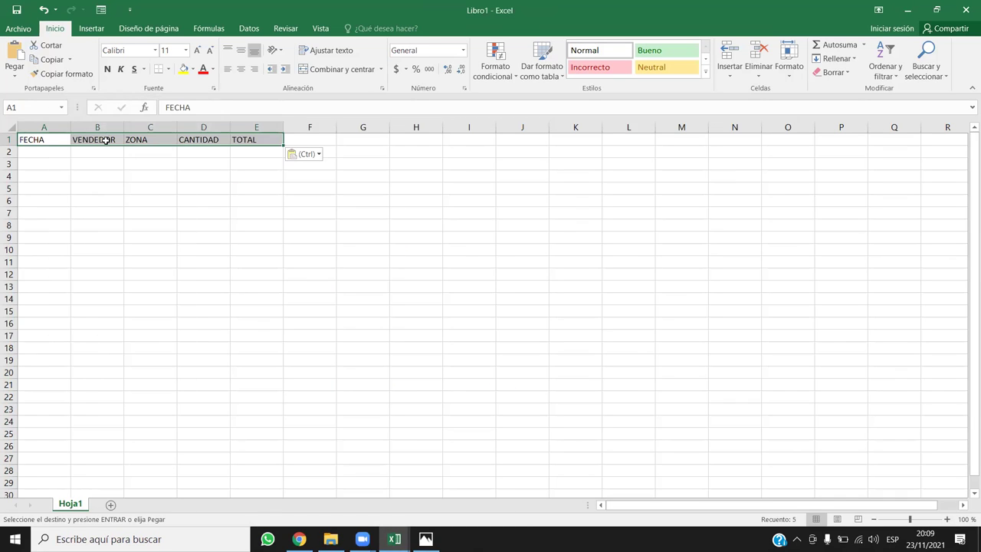
Slightly widen columns B to D and centre the header cells A1:E1
drag(124, 127, 198, 126)
drag(251, 126, 261, 126)
ctrl+scroll(247, 203, up, 4)
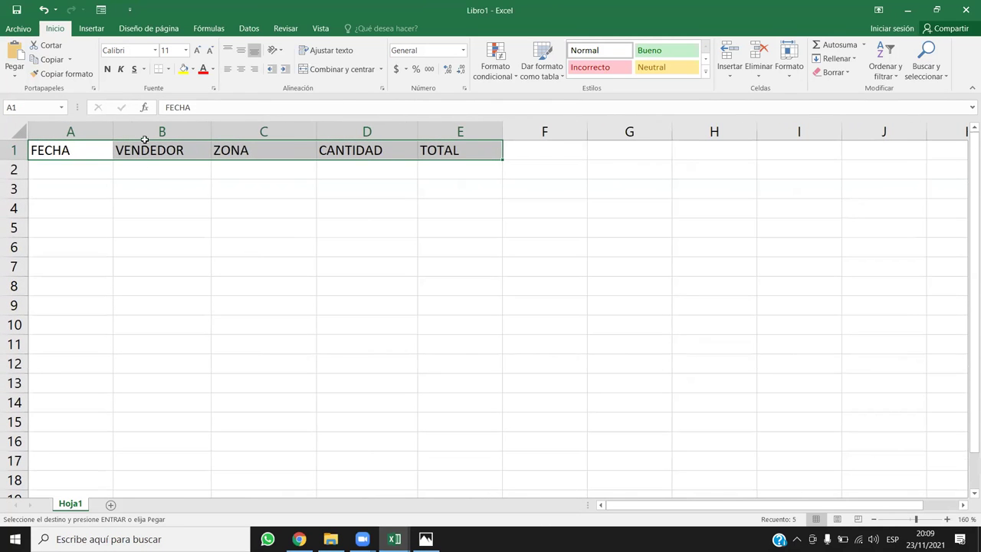
click(241, 69)
click(424, 285)
Widen columns A to E further to give the headers more room, and select cell A2
drag(502, 127, 525, 127)
drag(417, 126, 433, 126)
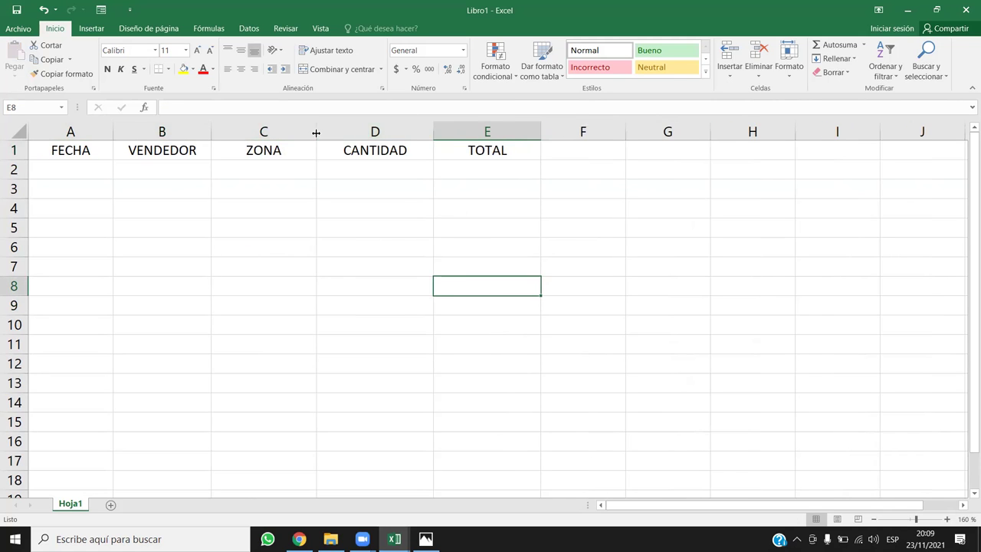
drag(314, 132, 341, 132)
drag(211, 131, 236, 132)
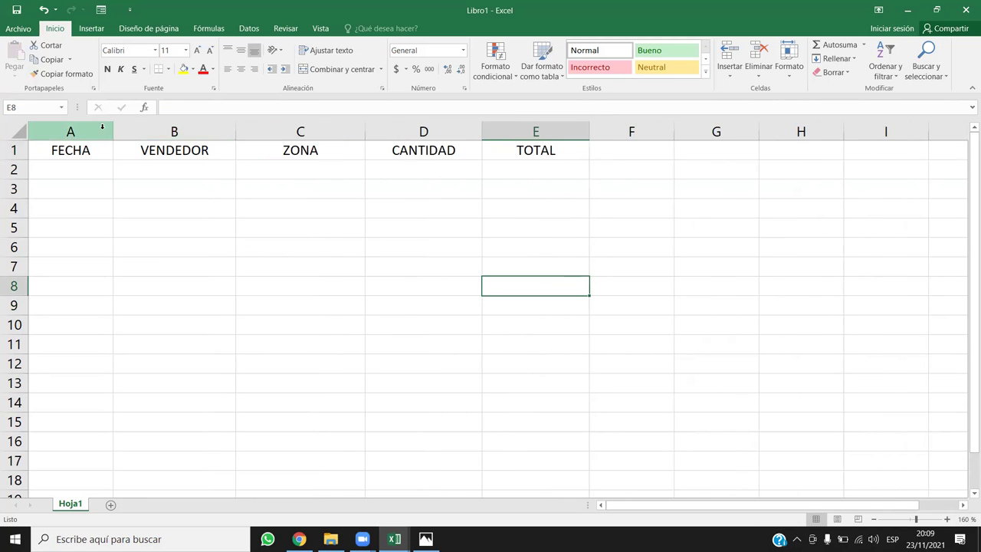
drag(112, 132, 134, 132)
click(95, 151)
click(107, 170)
Highlight records A2:E15 in the HOJA PRÁCTICA - SECCION 3 workbook for reference and return to Libro1
mouse_move(394, 539)
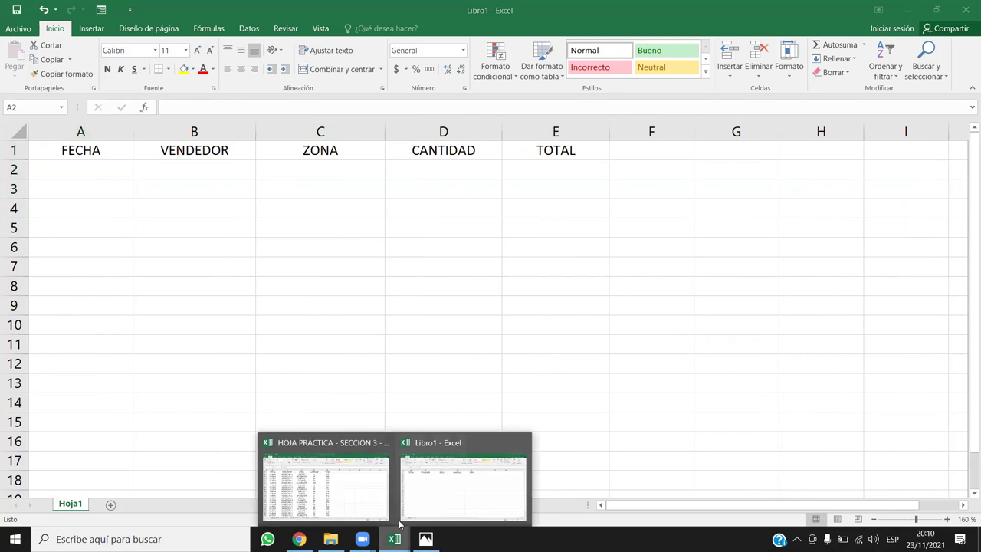
click(325, 498)
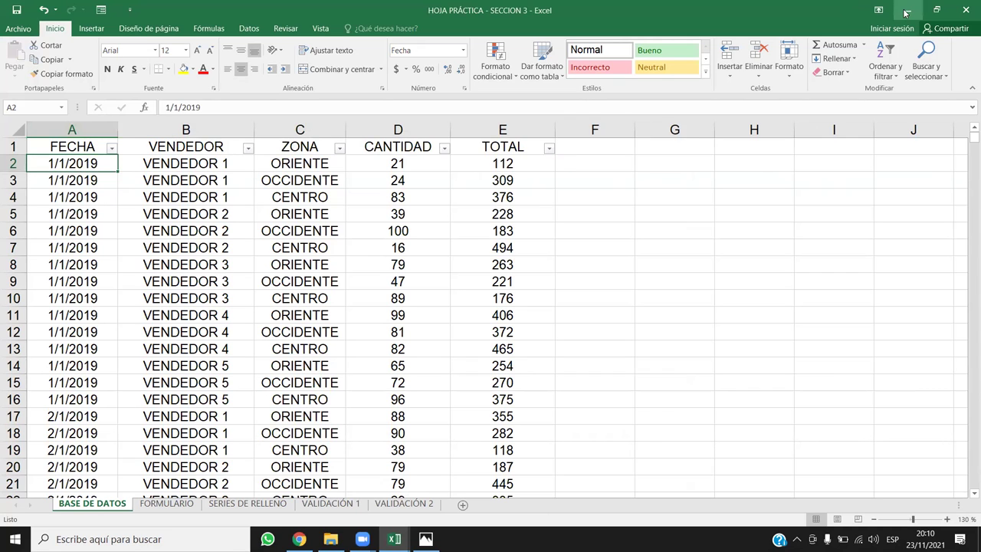
drag(85, 164, 503, 382)
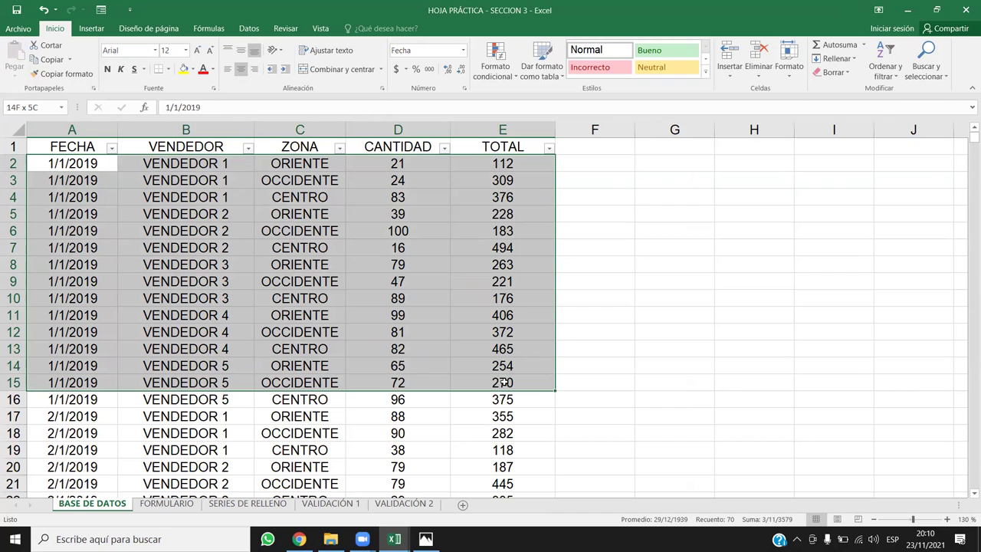
drag(504, 382, 504, 381)
click(908, 11)
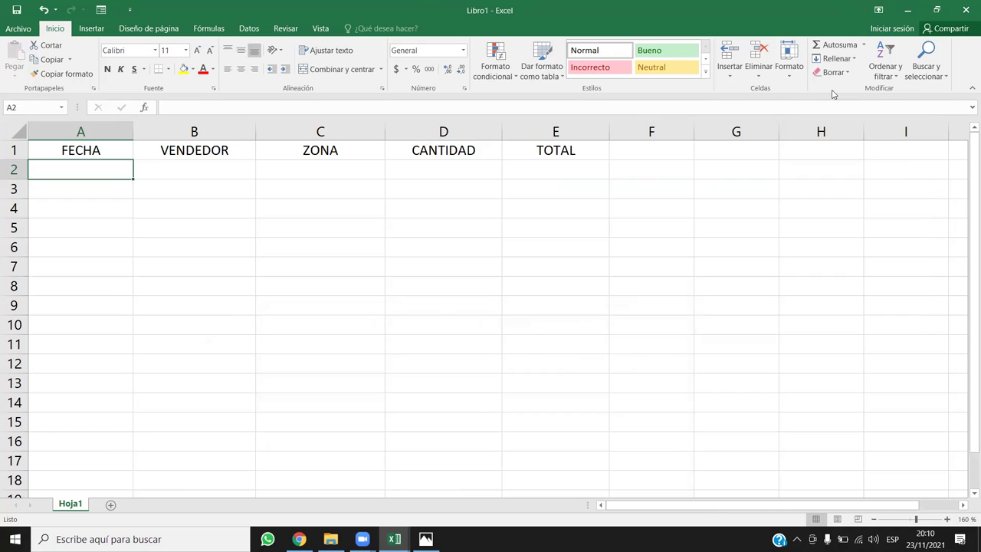
Enter the date 1/1/2019 in cell A2 under FECHA
click(96, 168)
text(1/)
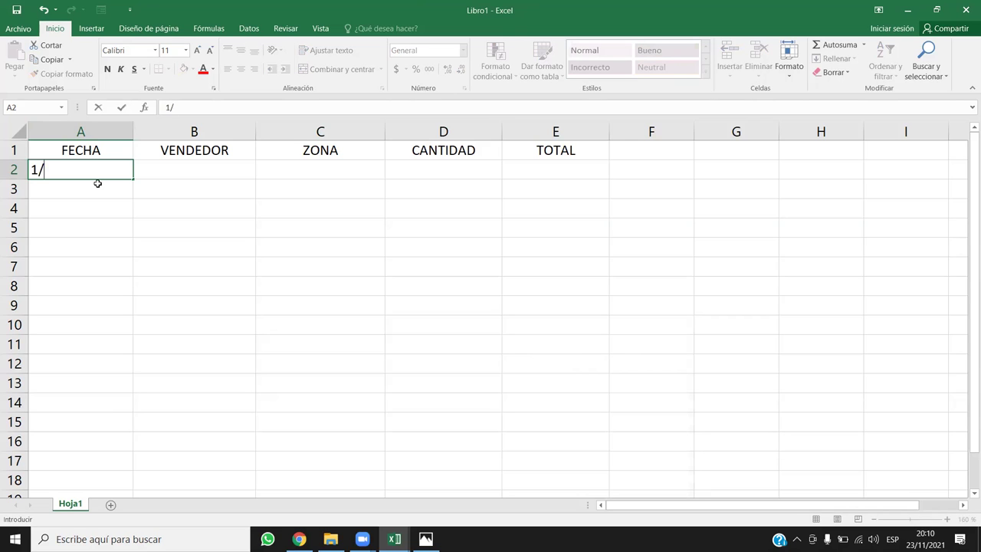
text(1/2019)
key(Return)
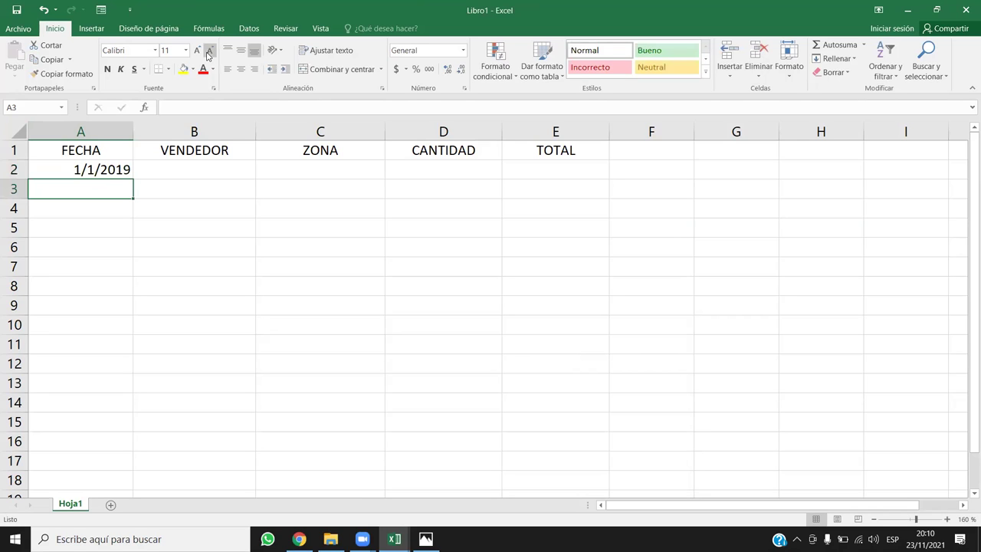
click(826, 102)
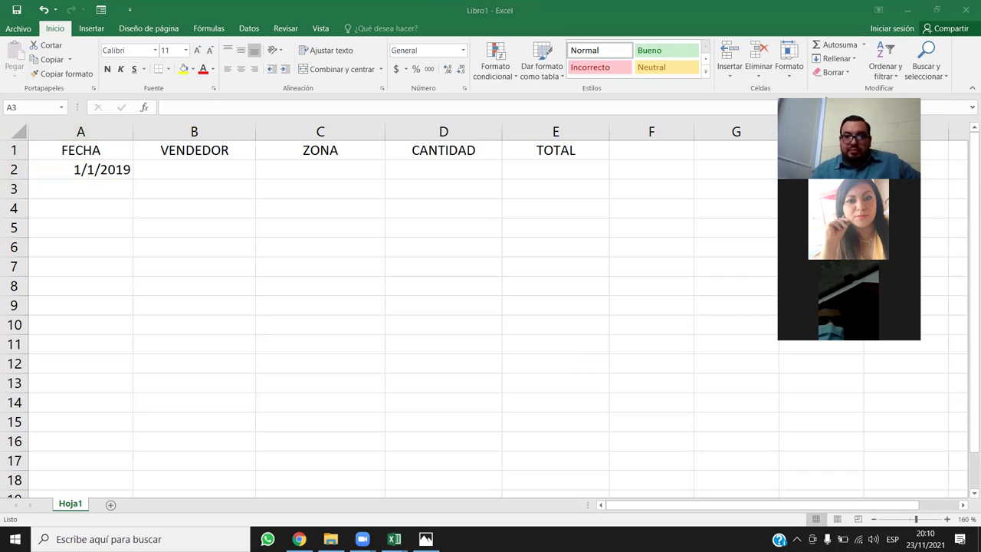
click(103, 144)
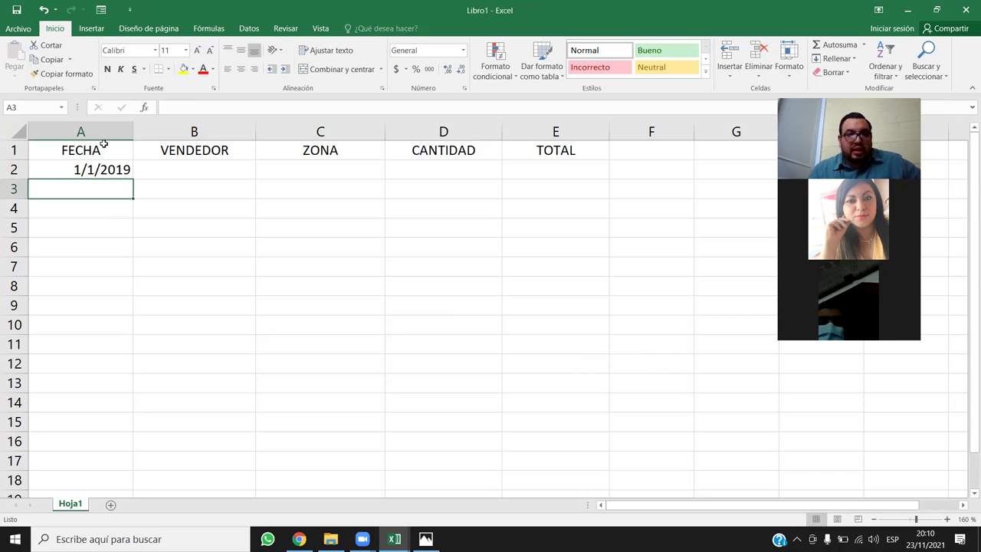
Fill the date series from A2 down column A to row 1059, ending at 23/11/2021
click(122, 173)
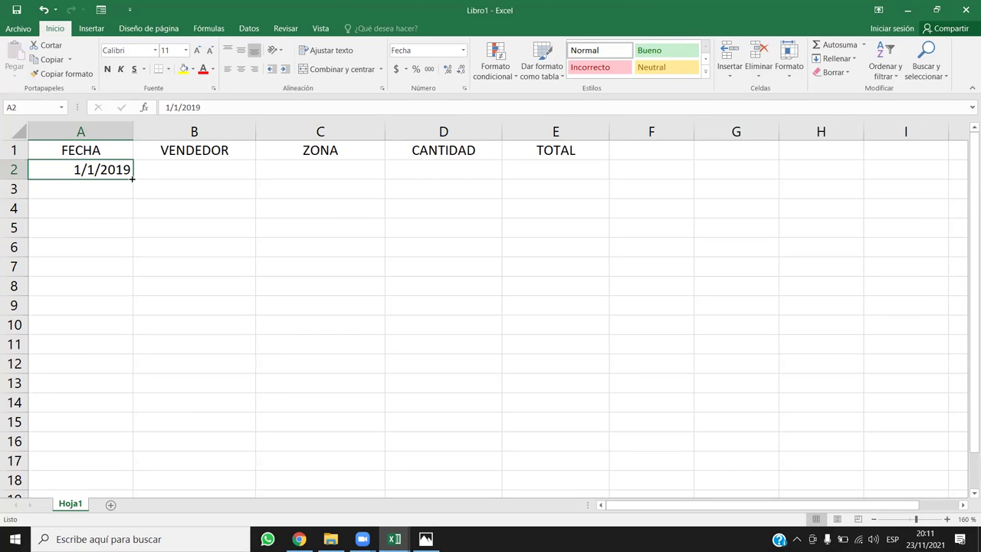
ctrl+scroll(153, 222, up, 2)
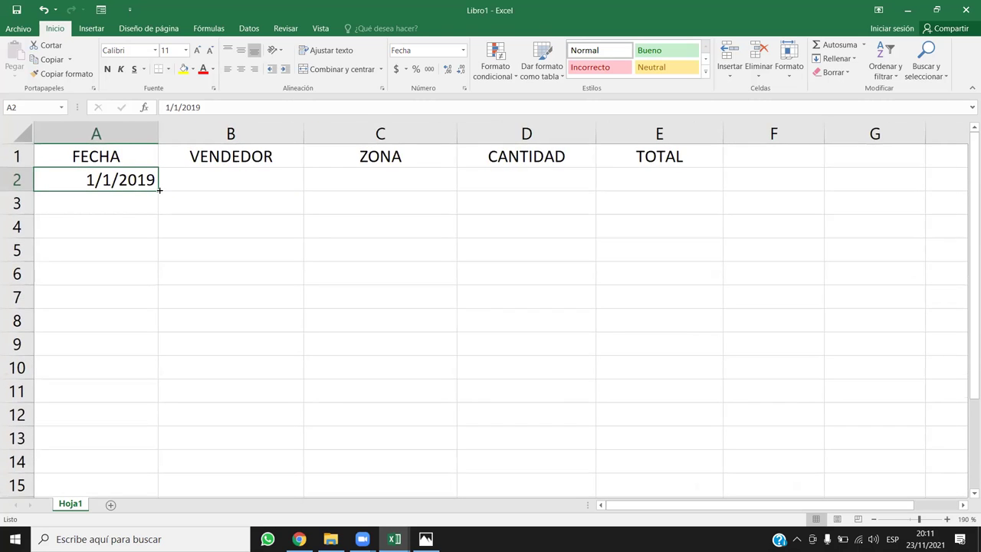
ctrl+scroll(214, 245, up, 1)
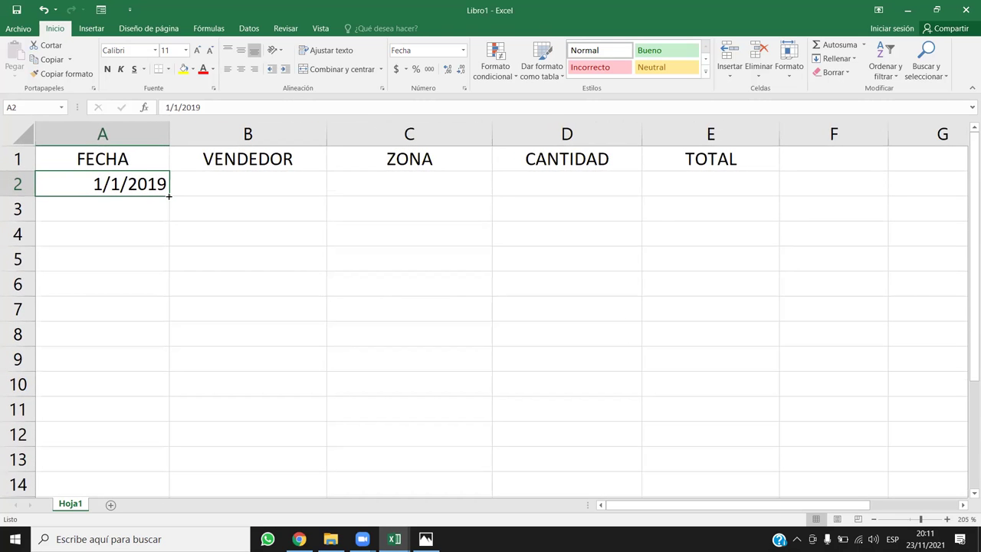
drag(169, 196, 169, 196)
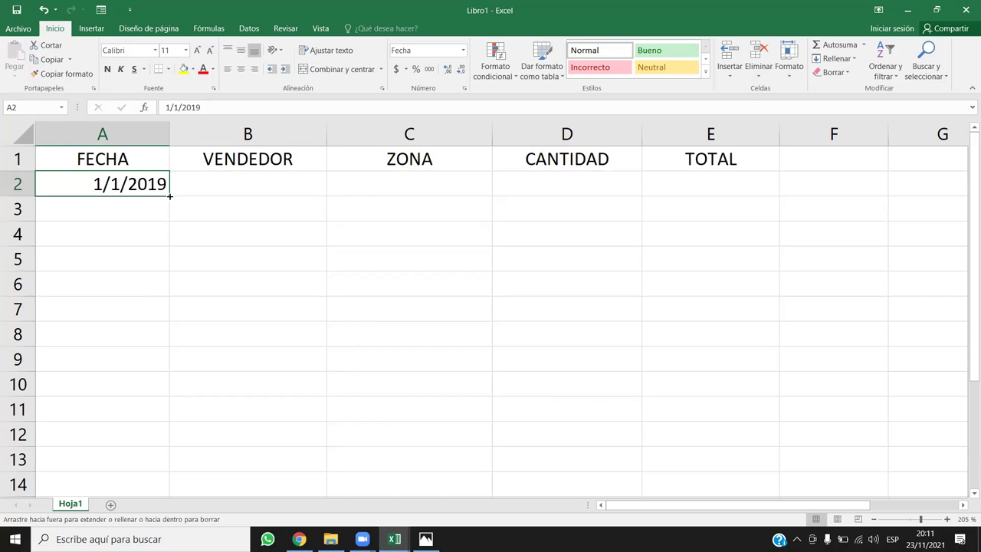
drag(170, 196, 136, 530)
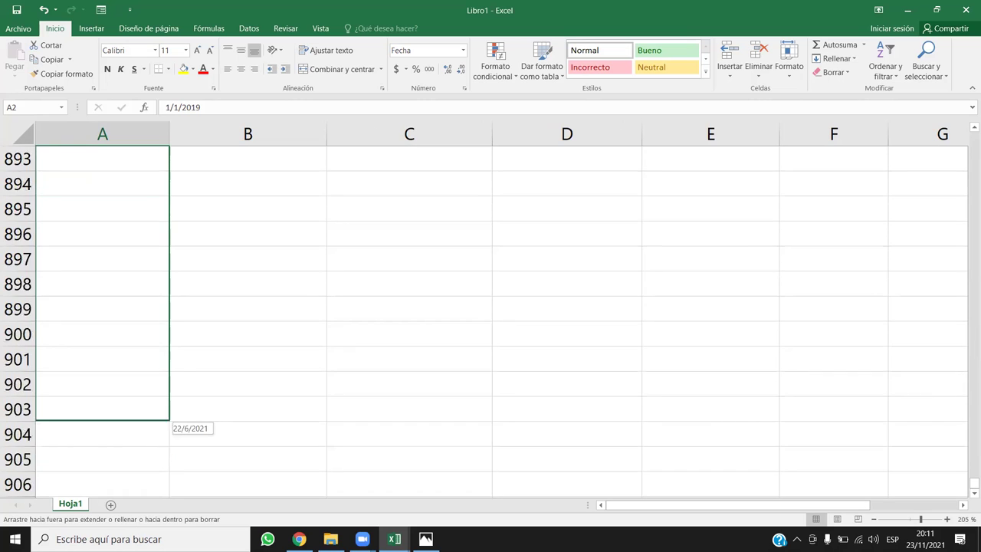
drag(136, 530, 135, 507)
mouse_move(135, 462)
mouse_down()
mouse_move(128, 514)
mouse_move(138, 438)
mouse_move(123, 517)
mouse_move(129, 448)
mouse_up()
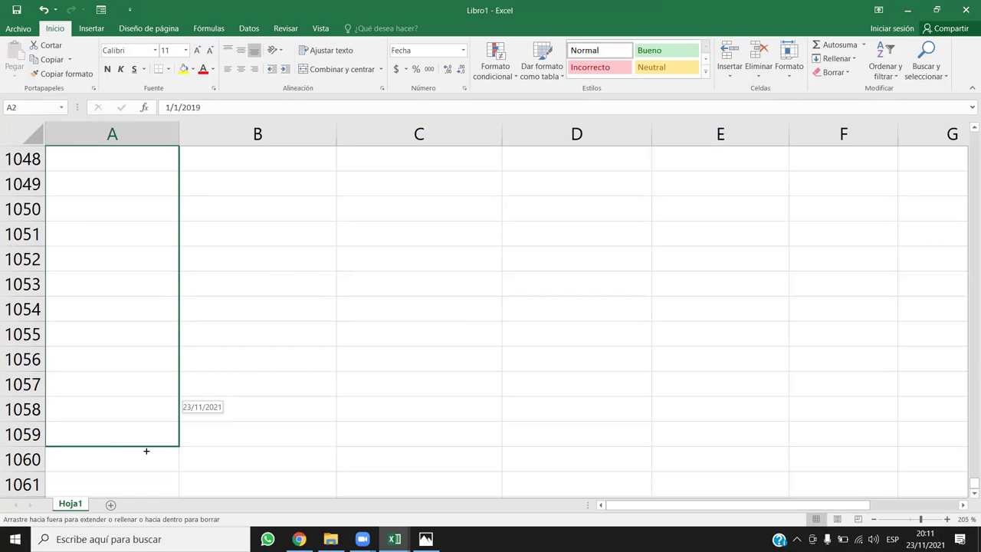
drag(146, 450, 145, 450)
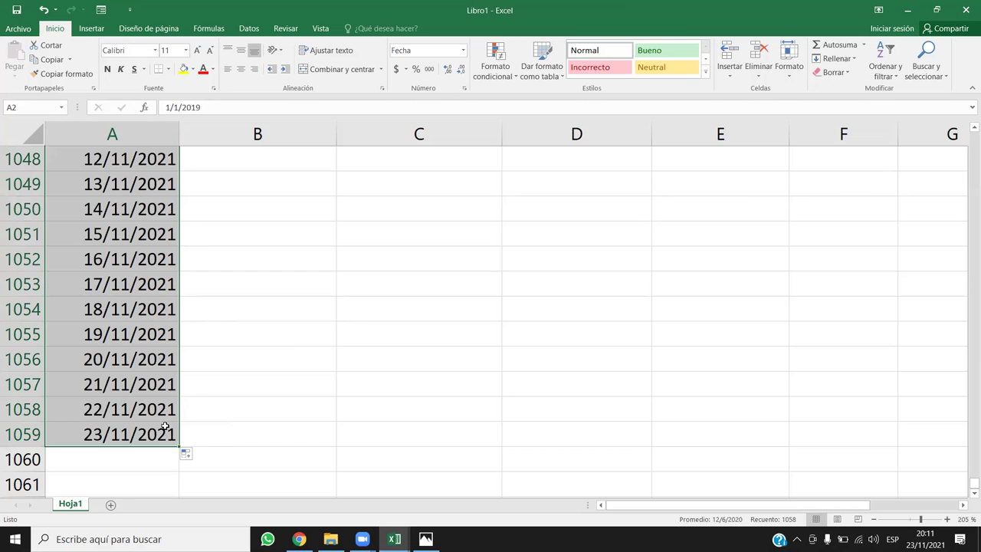
Check the first and last dates of the series in column A, and go back to cell B2
click(157, 436)
key(ctrl+Up)
key(Down)
key(ctrl+Down)
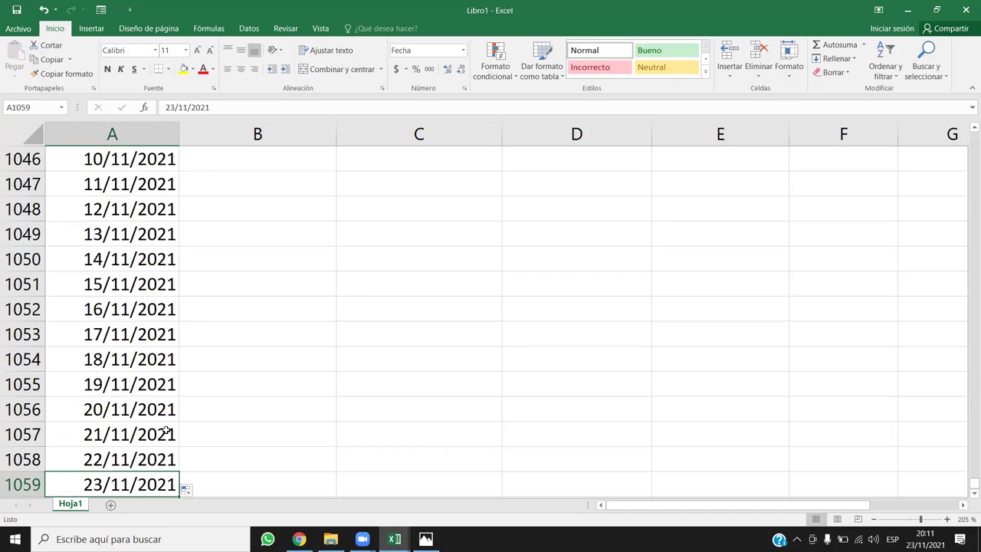
key(ctrl+Right)
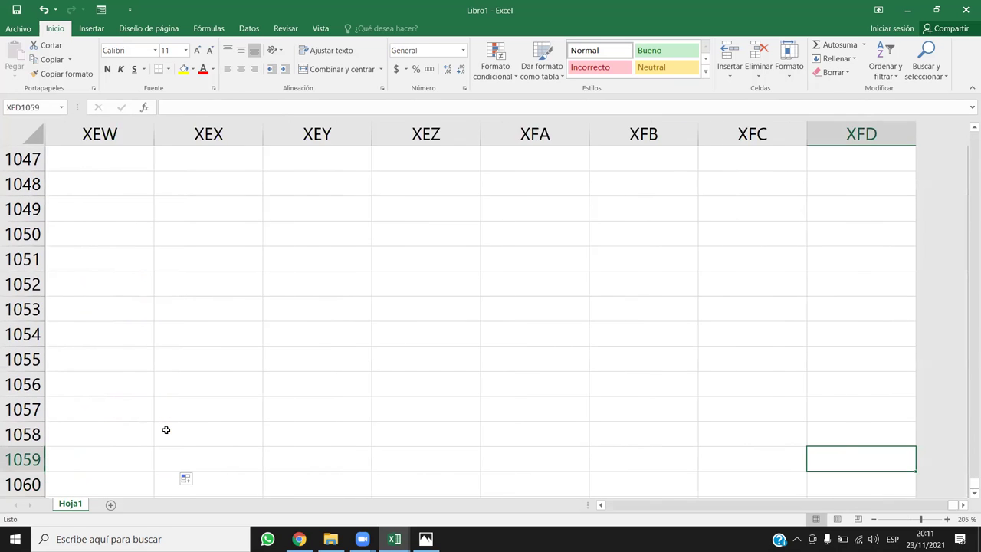
key(ctrl+Left)
key(Right)
key(ctrl+Up)
key(Down)
key(Up)
key(Down)
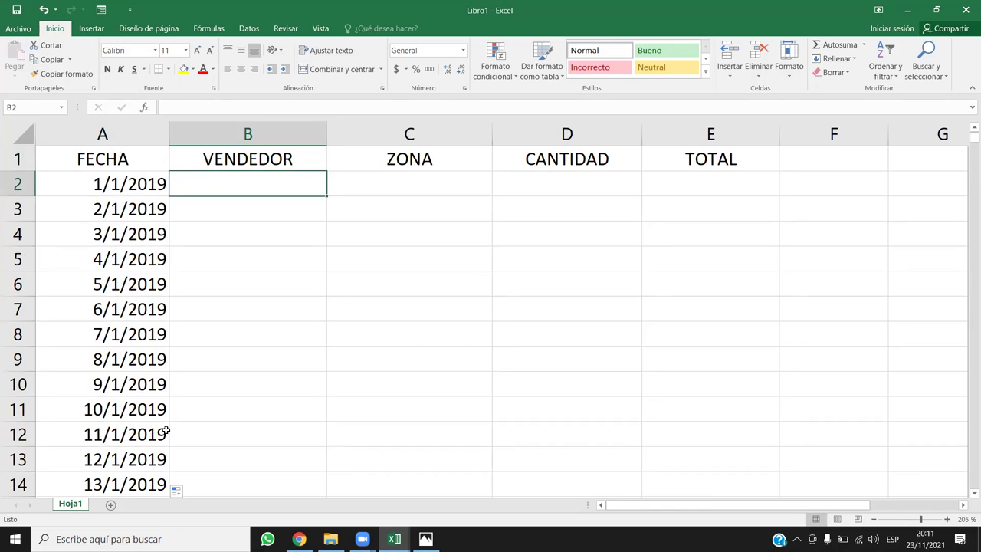
key(Right)
key(Left)
key(Right)
key(Right)
key(Left)
key(Left)
key(Right)
key(Right)
key(Left)
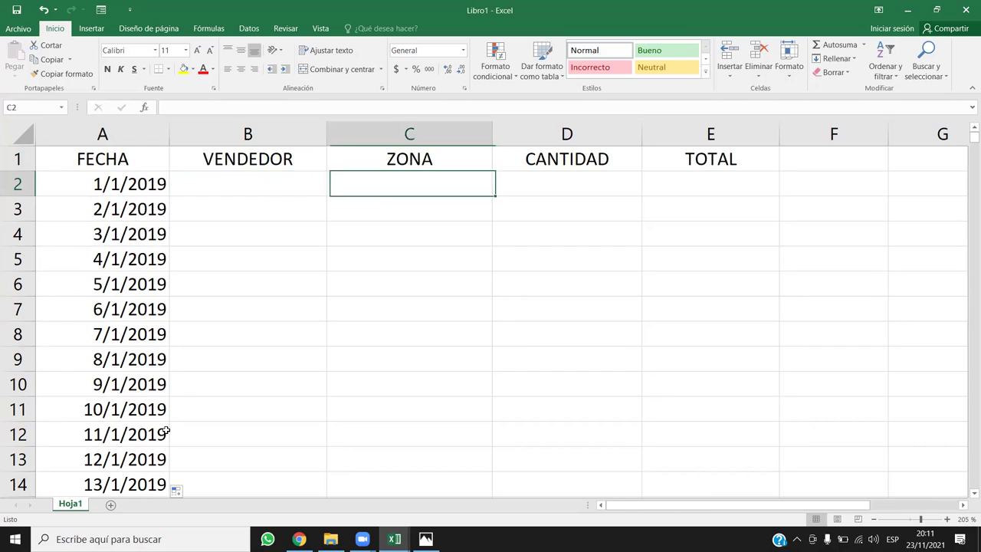
key(Left)
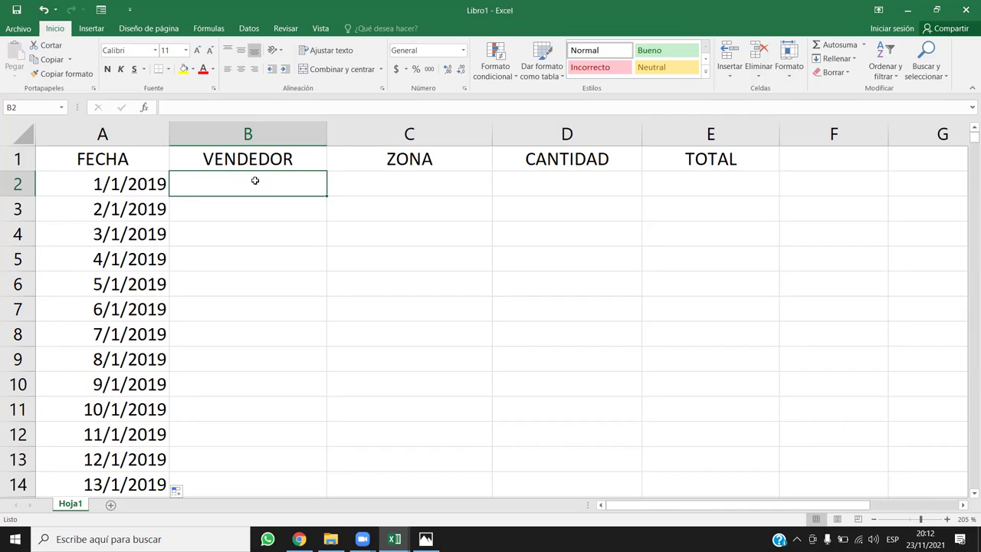
Enter the formula =ALEATORIO.ENTRE(15;50) in cell D2 under CANTIDAD
click(539, 190)
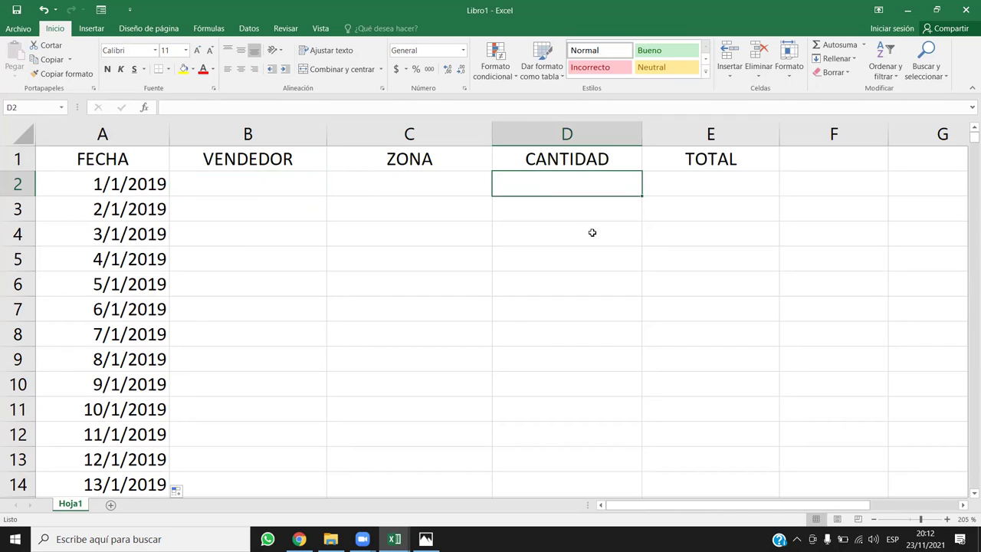
click(678, 184)
click(596, 192)
text(=)
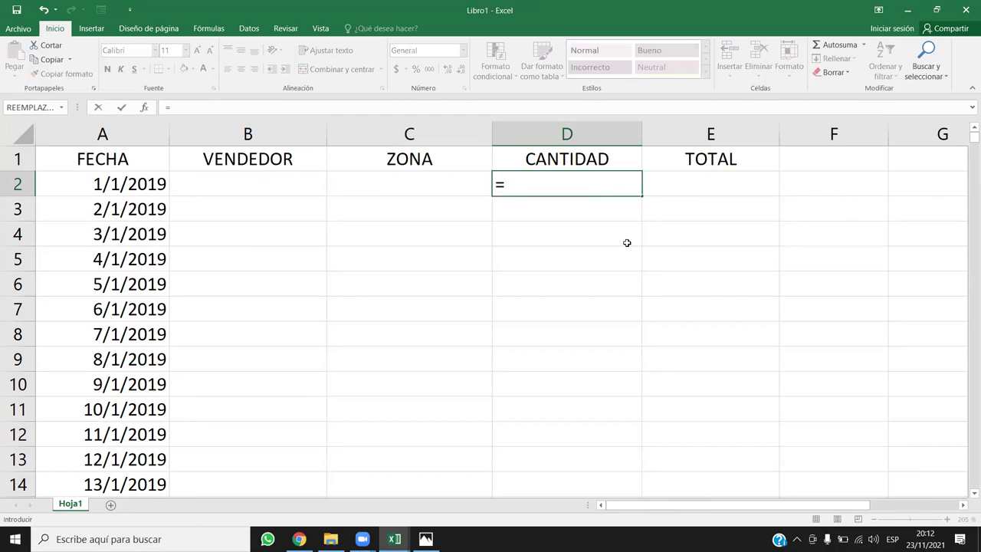
text(ALEA)
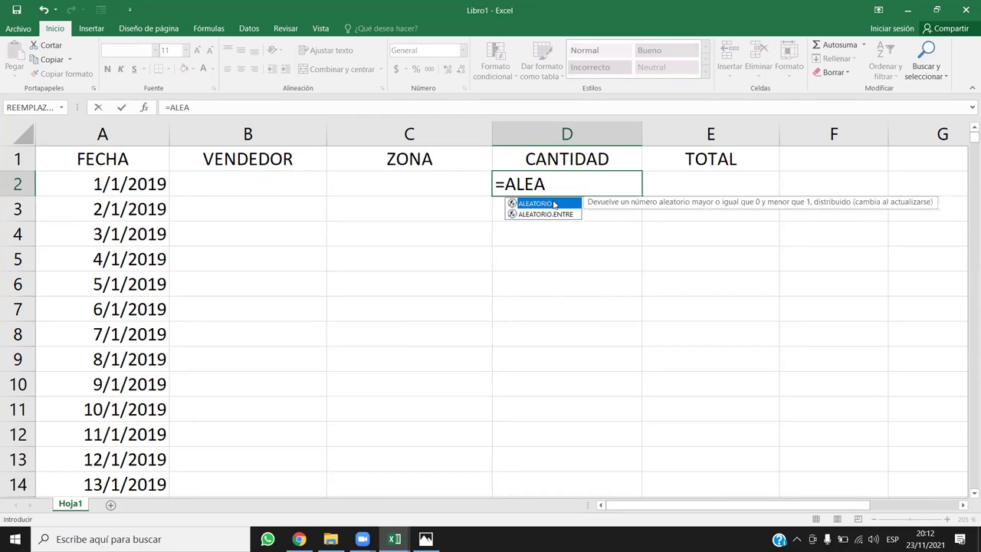
double_click(545, 214)
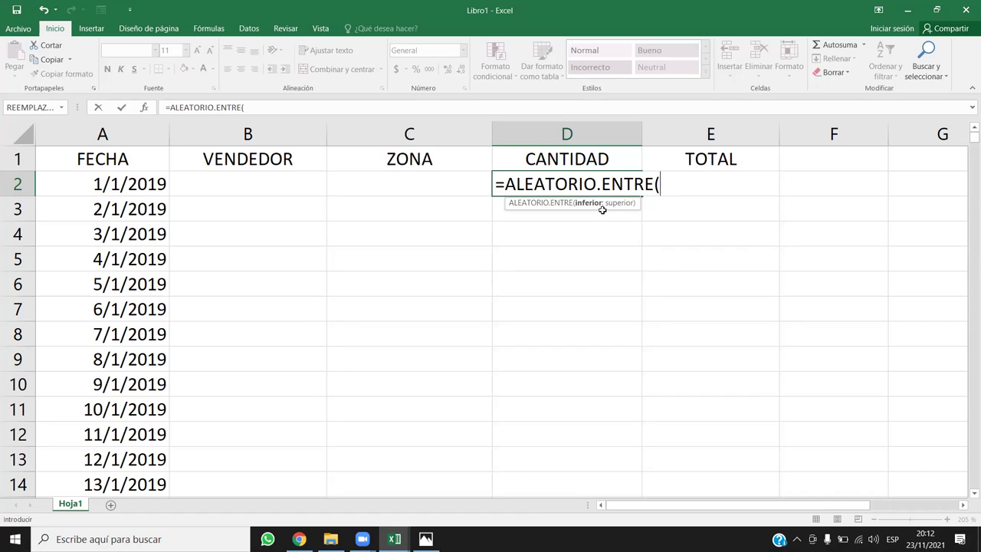
text(15;)
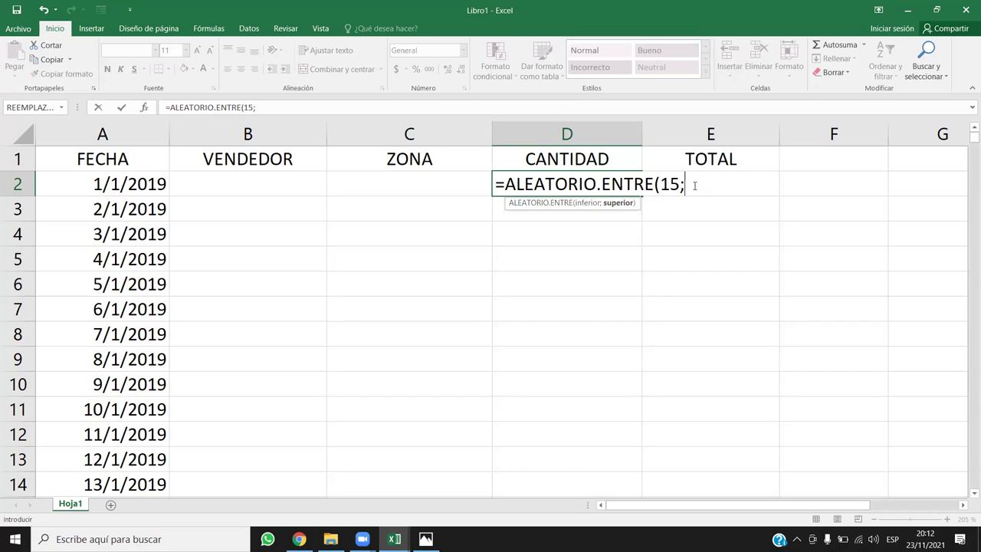
text(50))
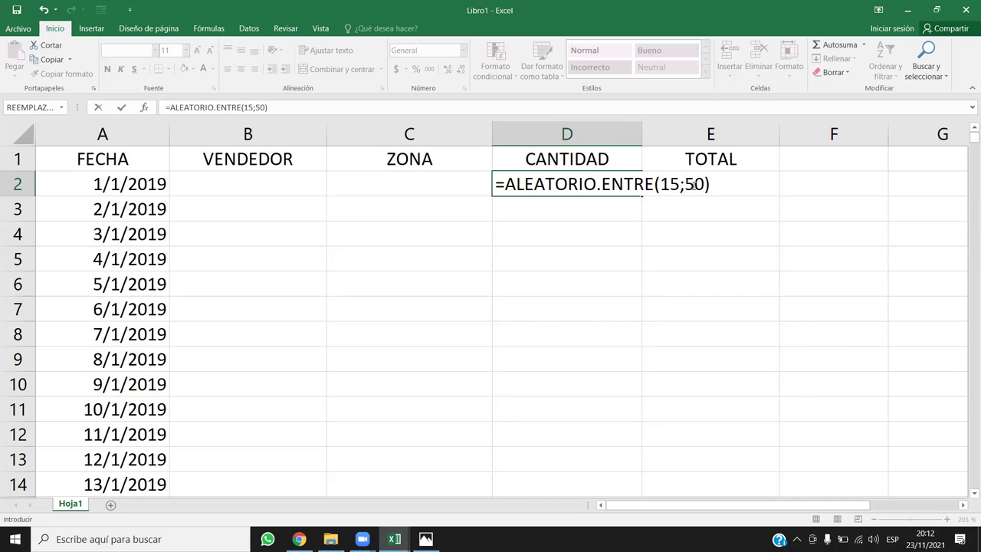
key(Return)
Review the random-number formula in cell D2 and recalculate it by confirming it again
click(633, 185)
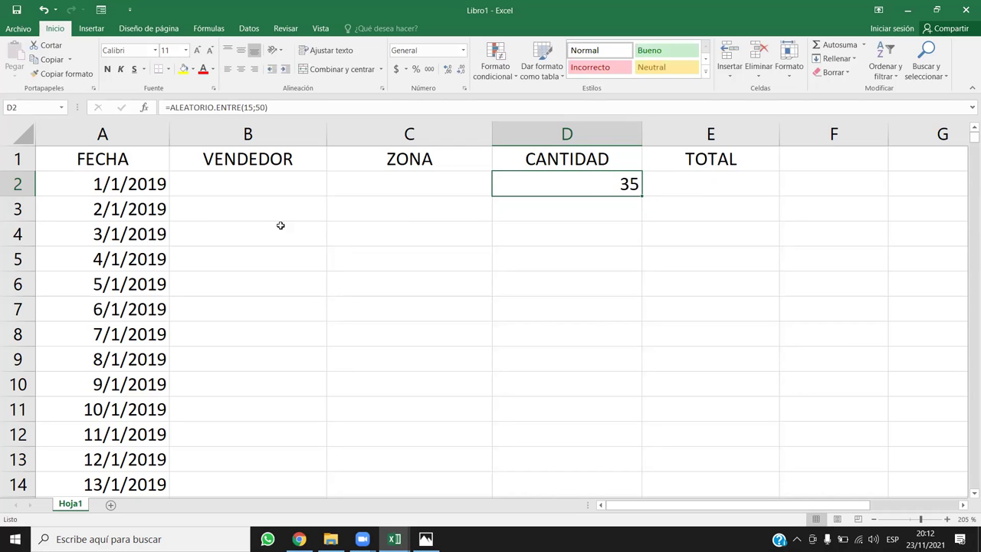
double_click(602, 187)
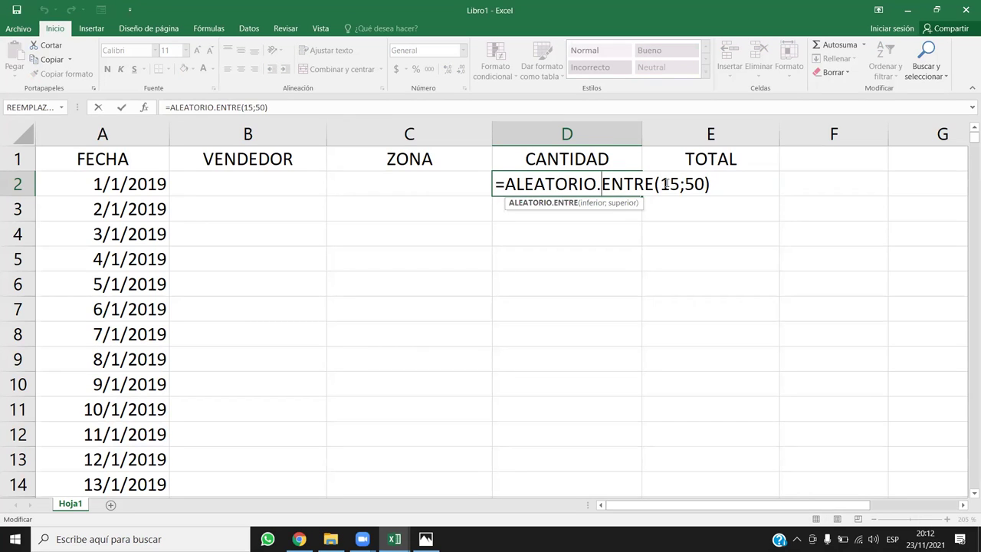
key(Return)
click(622, 181)
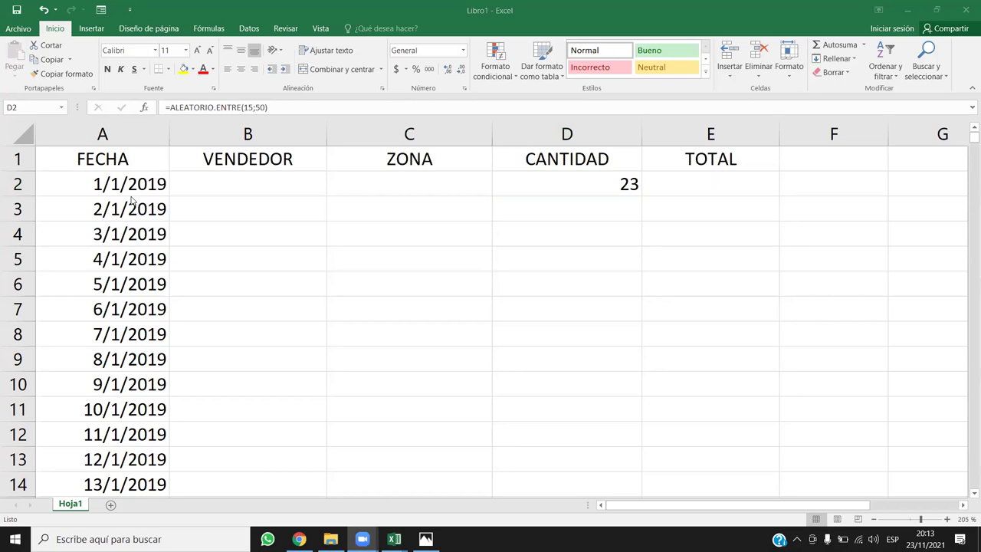
key(alt+Tab)
key(F2)
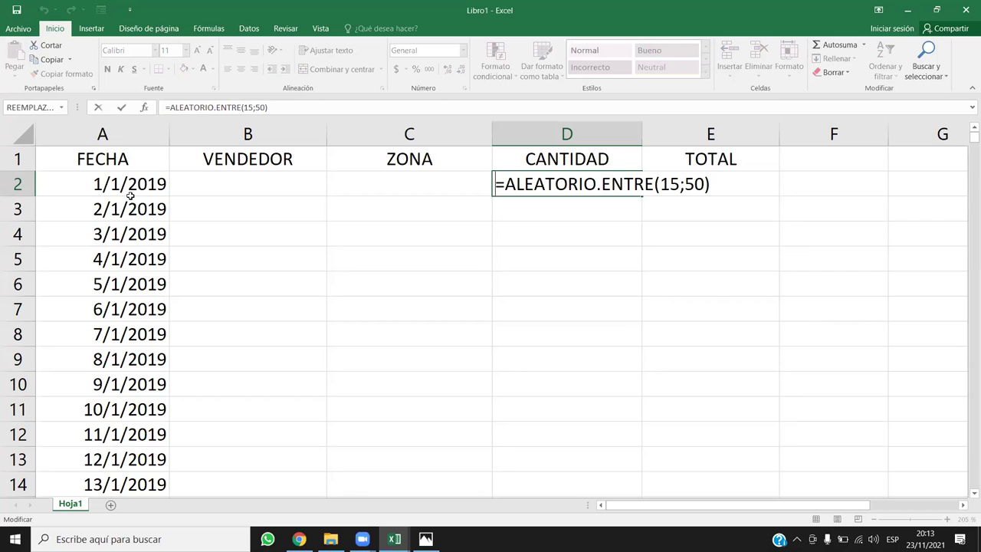
text(=)
click(261, 229)
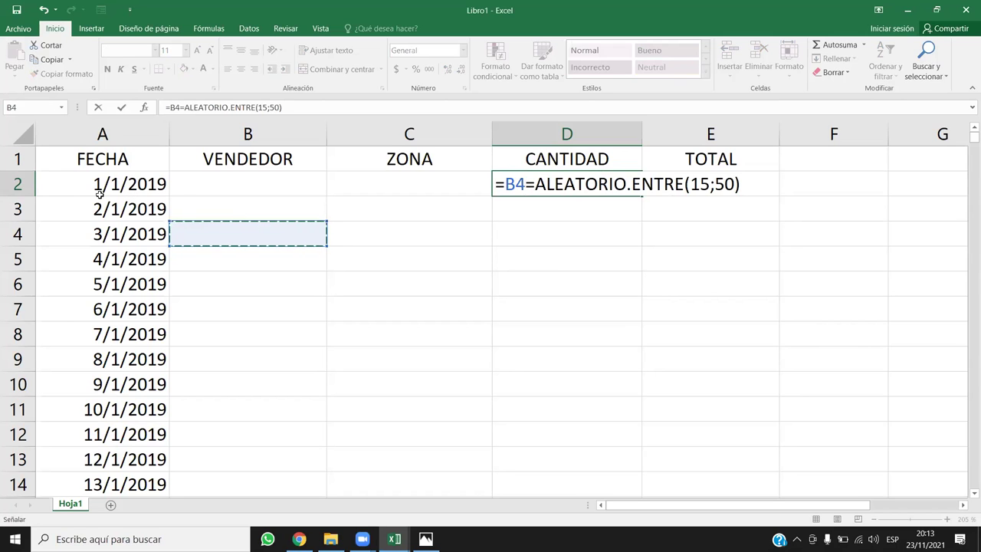
key(Escape)
Check how far the dates in column A extend, and fill the D2 formula down the CANTIDAD column to row 1059
click(53, 180)
key(ctrl+Down)
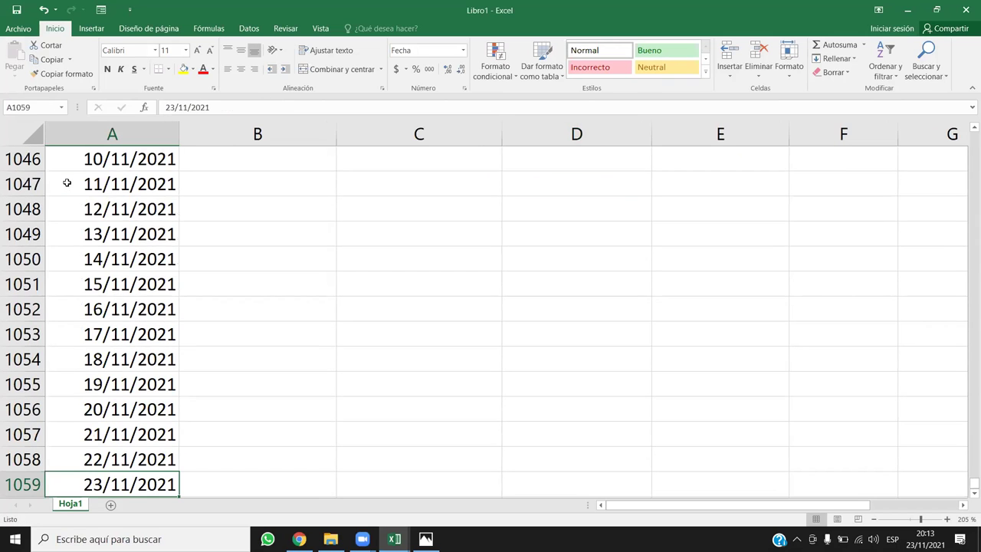
key(ctrl+Up)
key(Right)
key(Right)
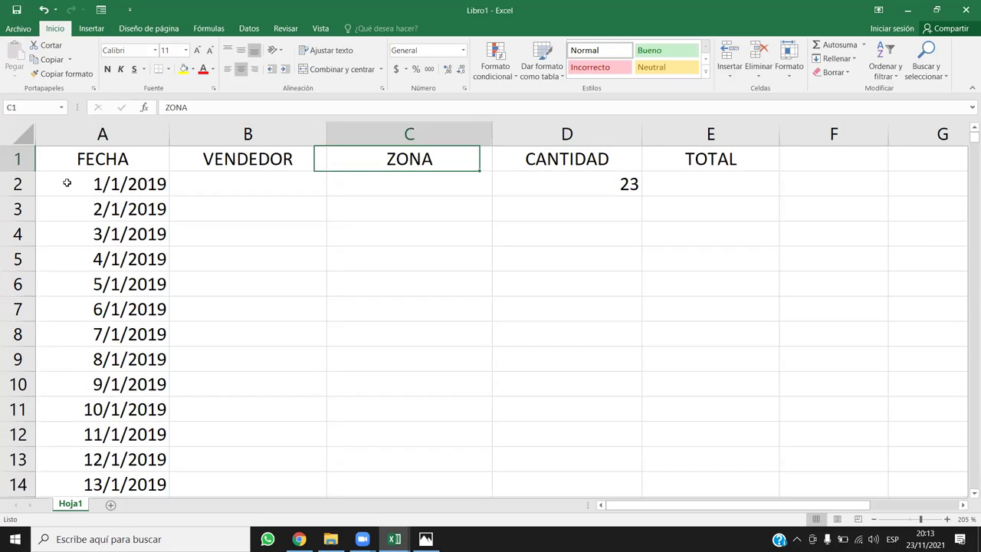
key(Right)
key(Down)
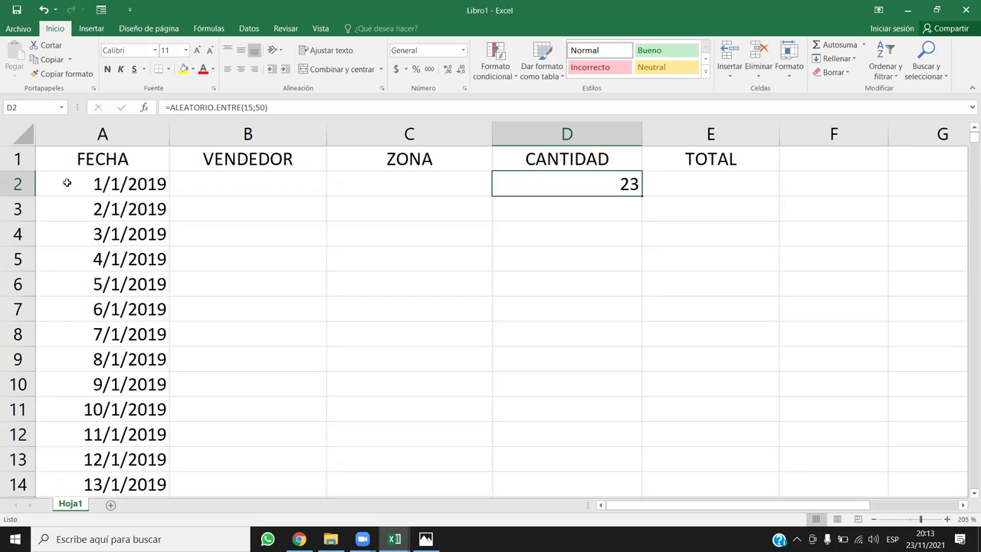
double_click(642, 194)
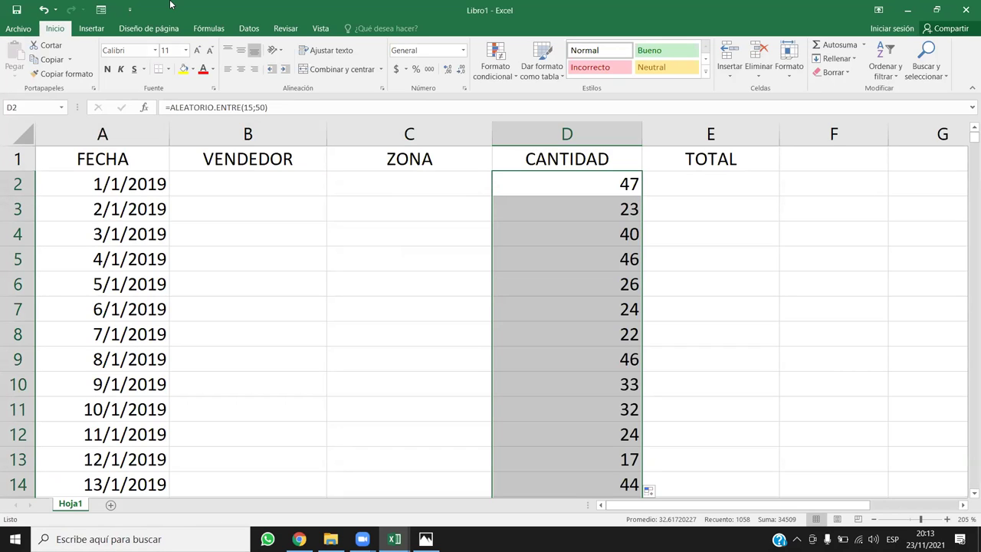
Check that the CANTIDAD values reach the last date row, and go back to cell D2
key(ctrl+Down)
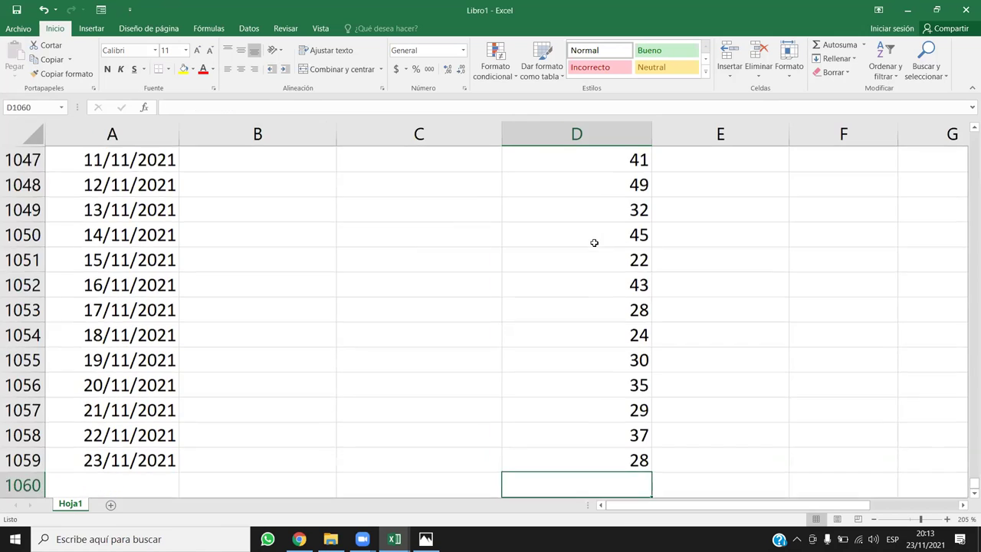
key(ctrl+Left)
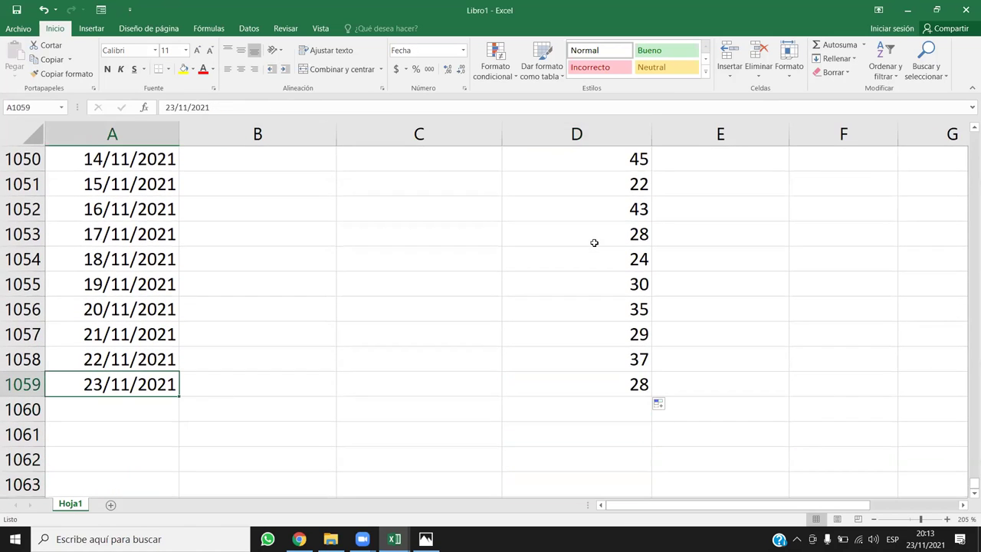
key(shift+space)
key(Up)
key(Right)
key(Right)
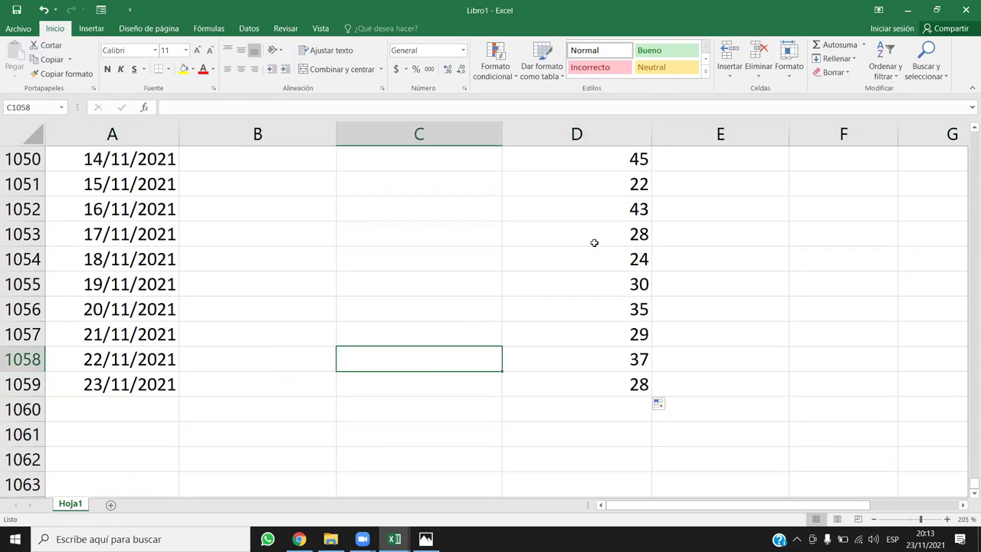
key(Right)
key(Down)
key(ctrl+Up)
key(Down)
key(Up)
key(Down)
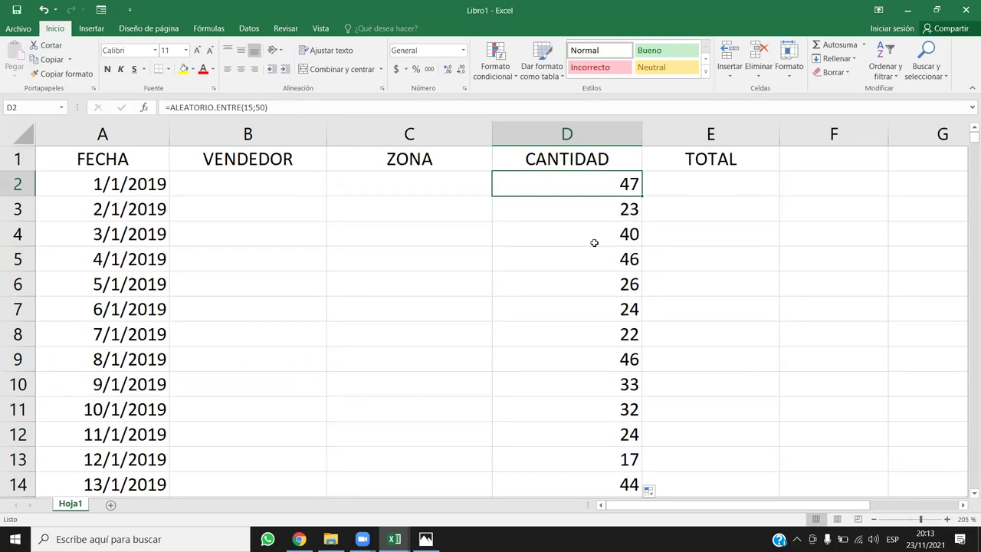
Copy the random-number formula from D2 across to cell E2 under TOTAL
key(Right)
click(615, 191)
drag(642, 196, 757, 195)
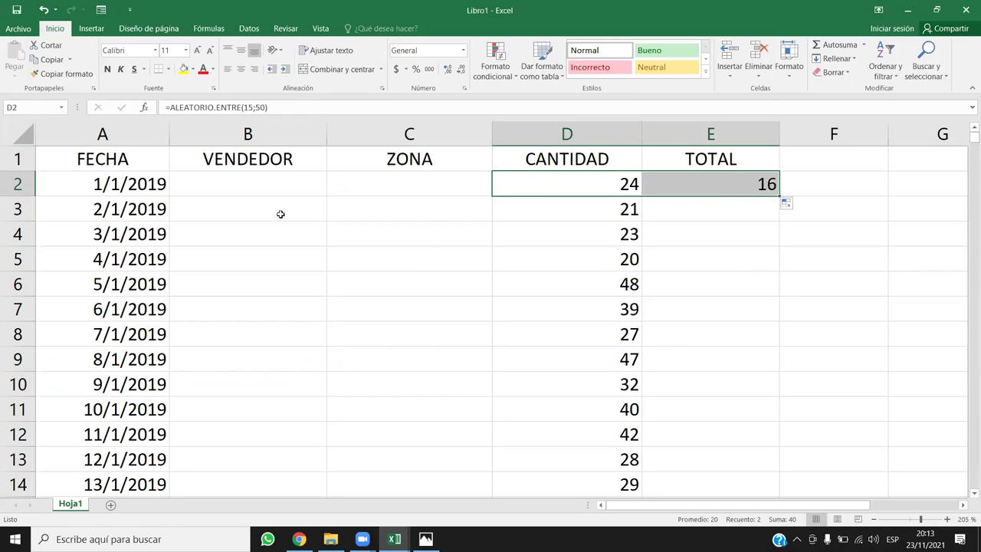
Change the limits of the formula in E2 so it reads =ALEATORIO.ENTRE(150;500)
click(759, 186)
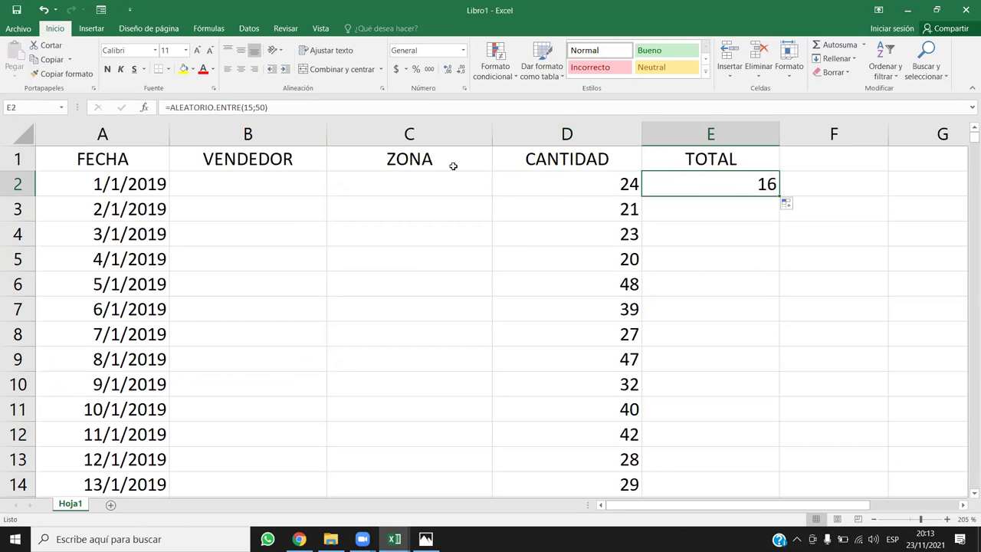
double_click(725, 184)
key(Right)
key(Right)
key(Right)
key(Right)
key(Right)
key(Right)
key(Right)
key(Right)
key(Right)
key(Right)
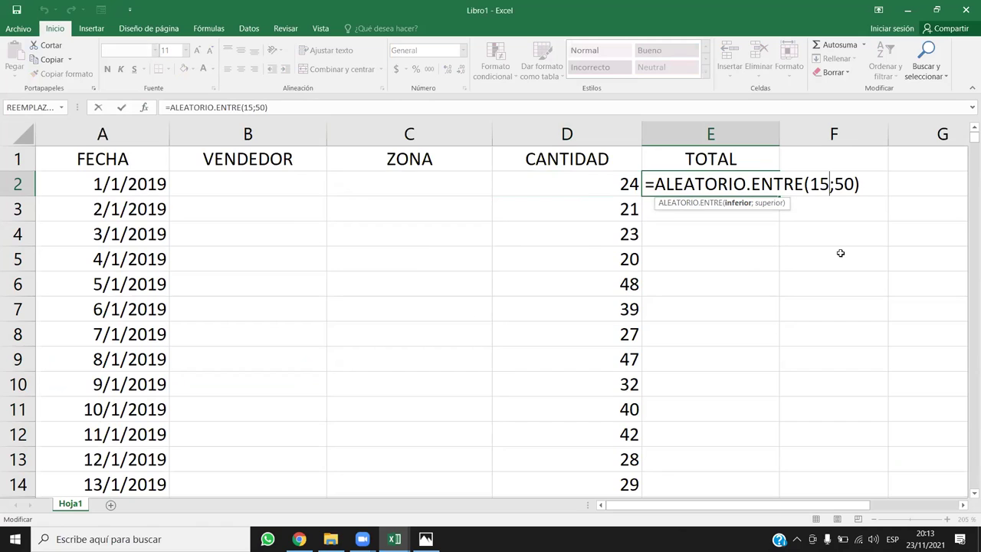
text(0)
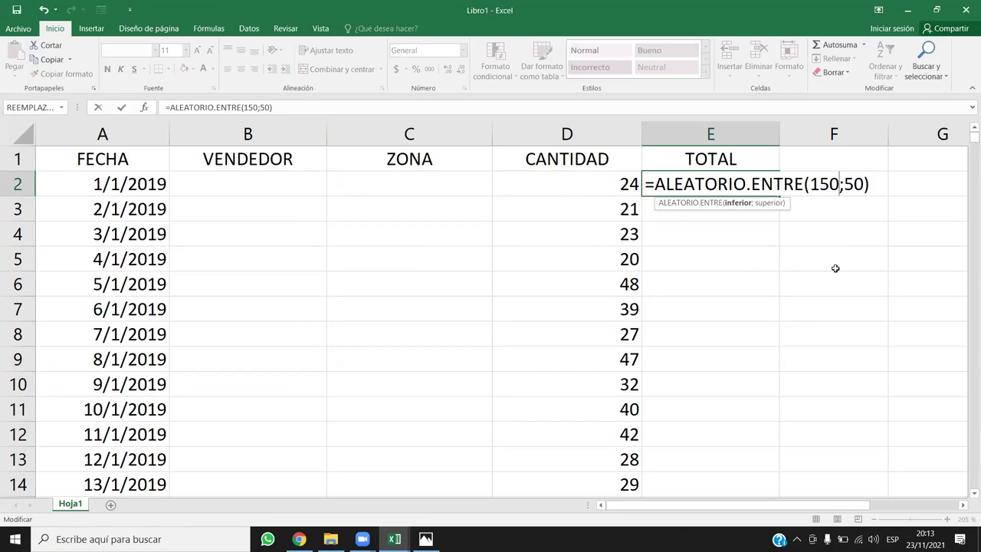
key(Right)
key(Right)
key(Right)
text(0)
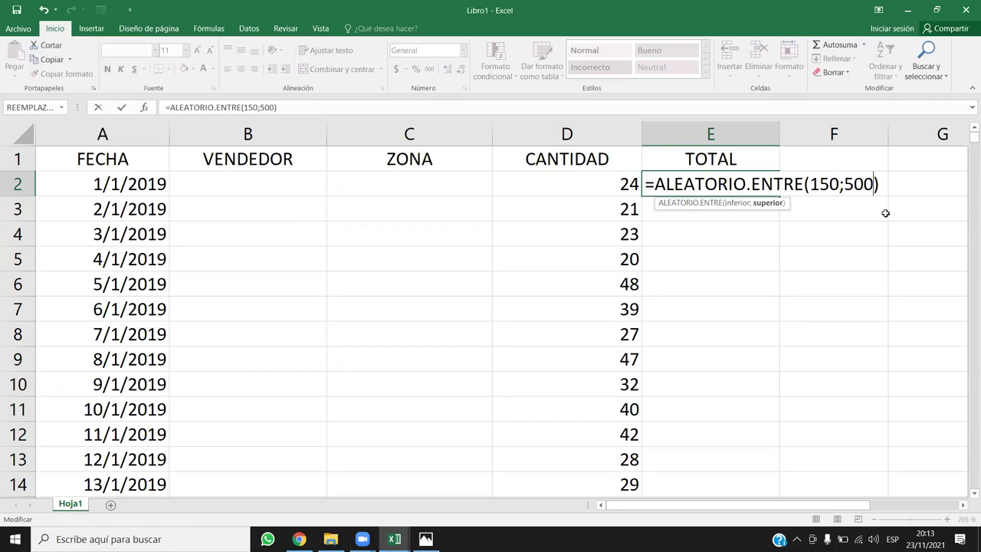
key(Return)
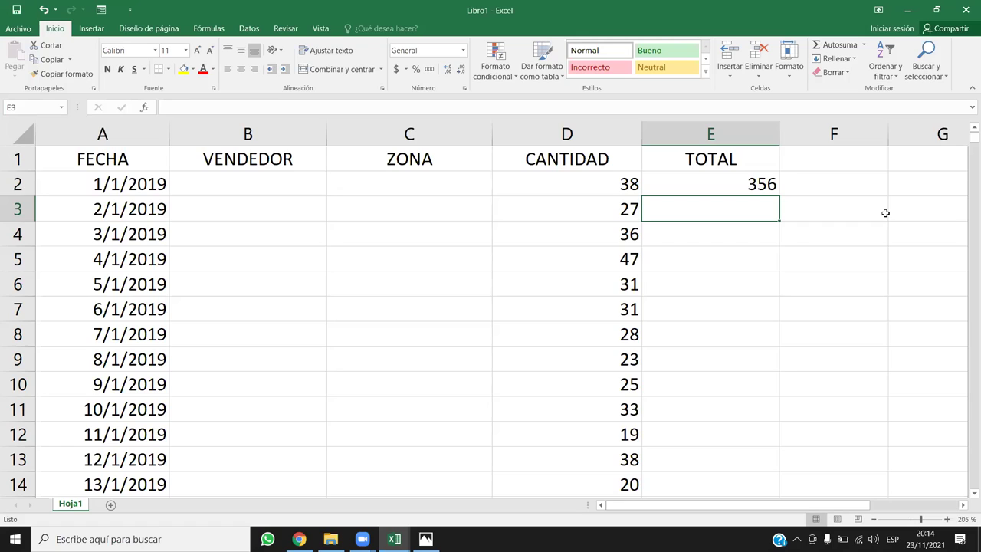
Undo the TOTAL formula and the CANTIDAD fill, and clear the formula from cell D2
key(ctrl+z)
key(ctrl+z)
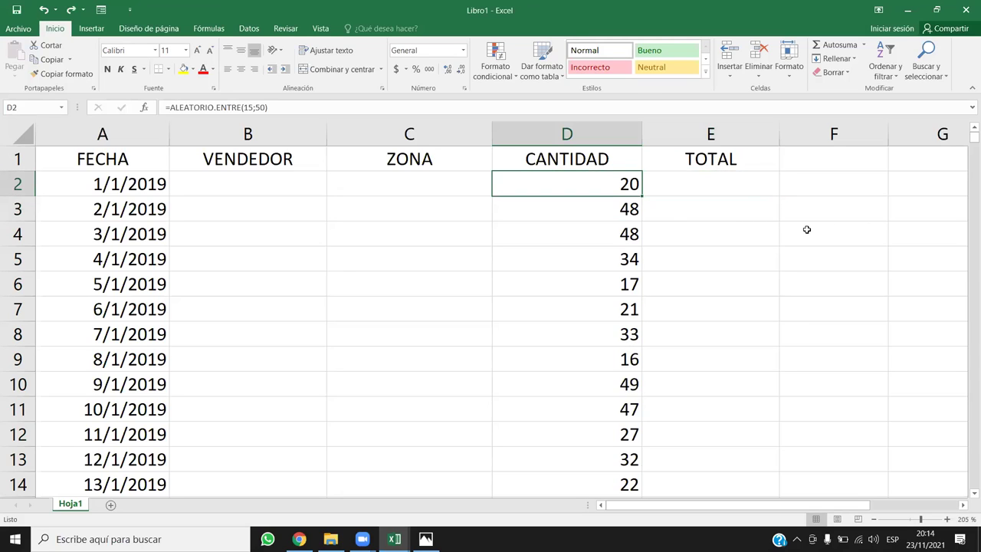
key(ctrl+z)
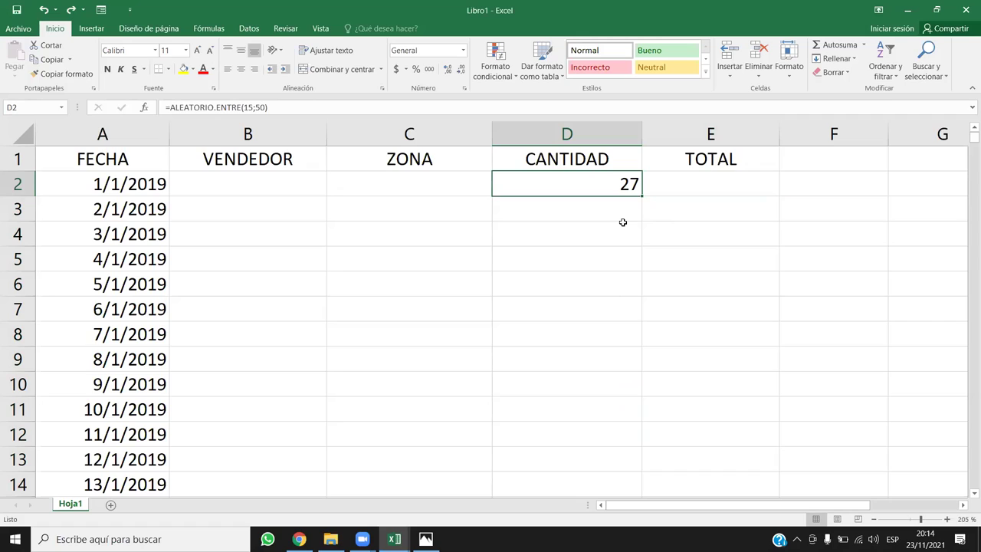
key(Delete)
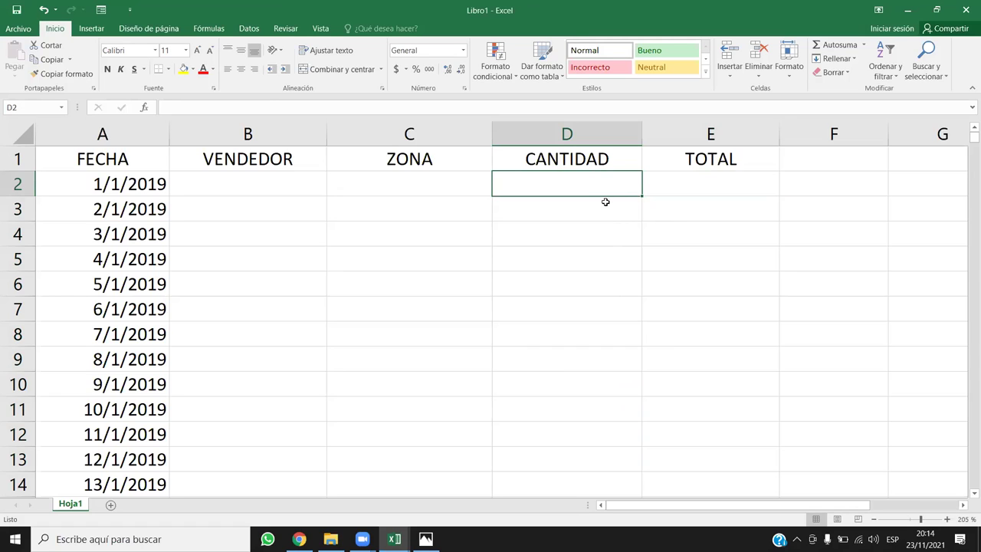
Highlight the empty CANTIDAD and TOTAL columns in turn for reference
click(591, 133)
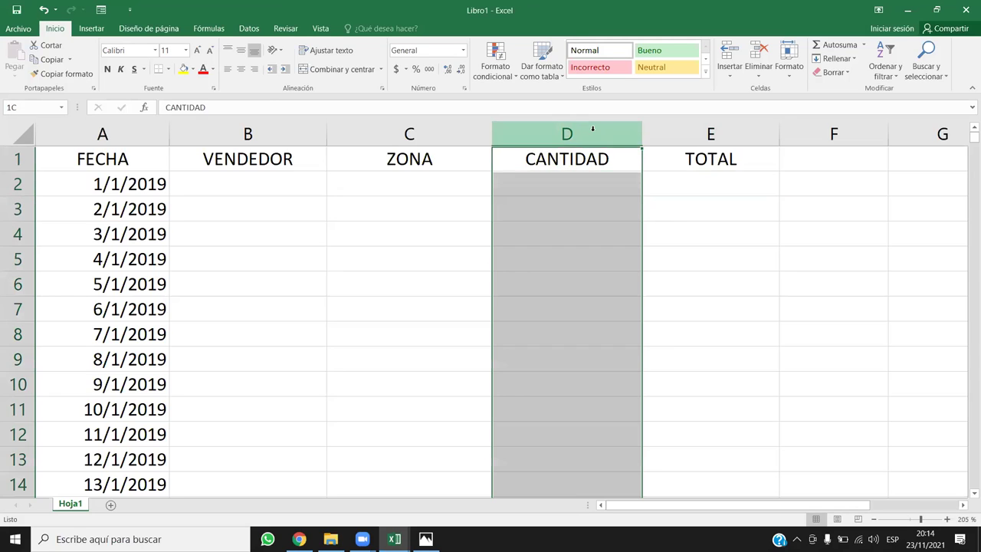
click(594, 179)
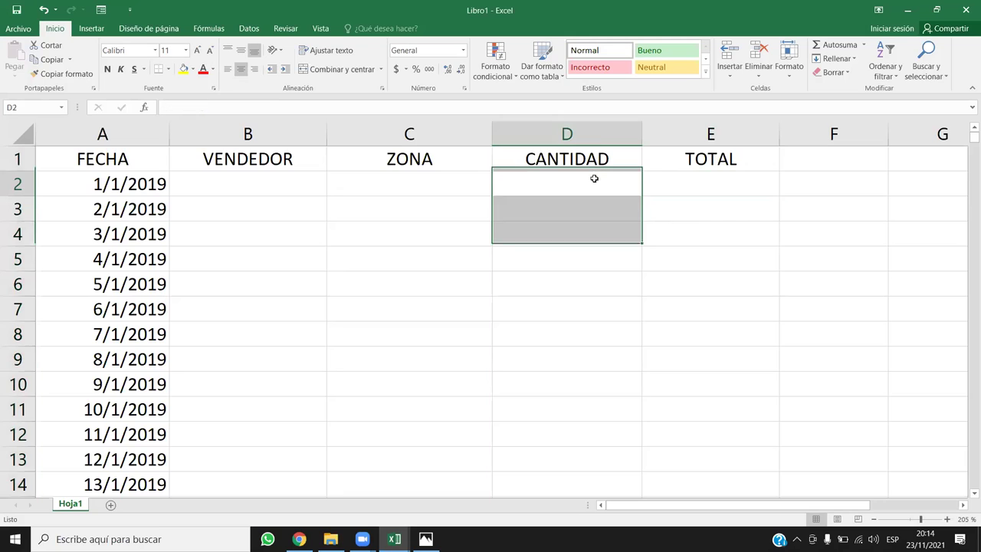
click(597, 134)
click(689, 134)
click(582, 134)
click(724, 134)
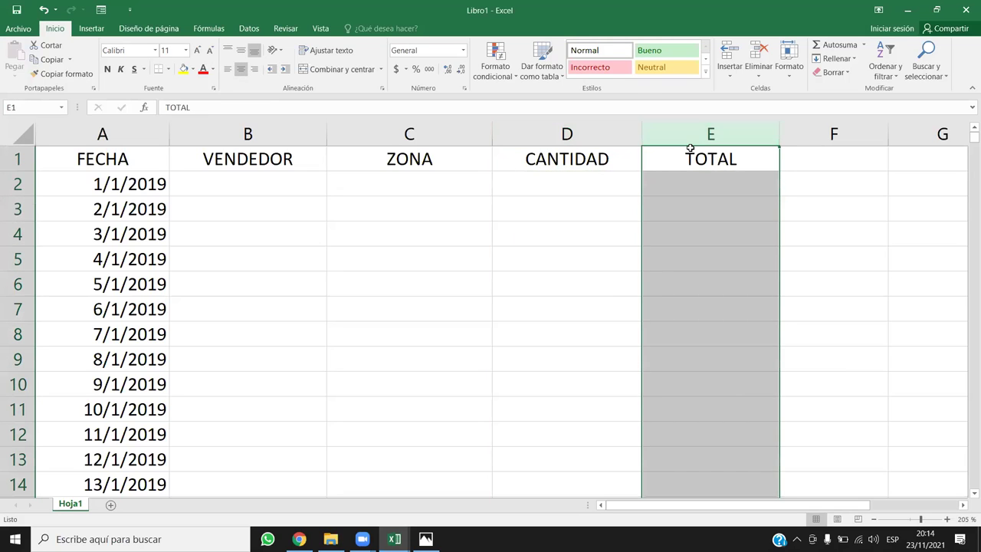
click(605, 135)
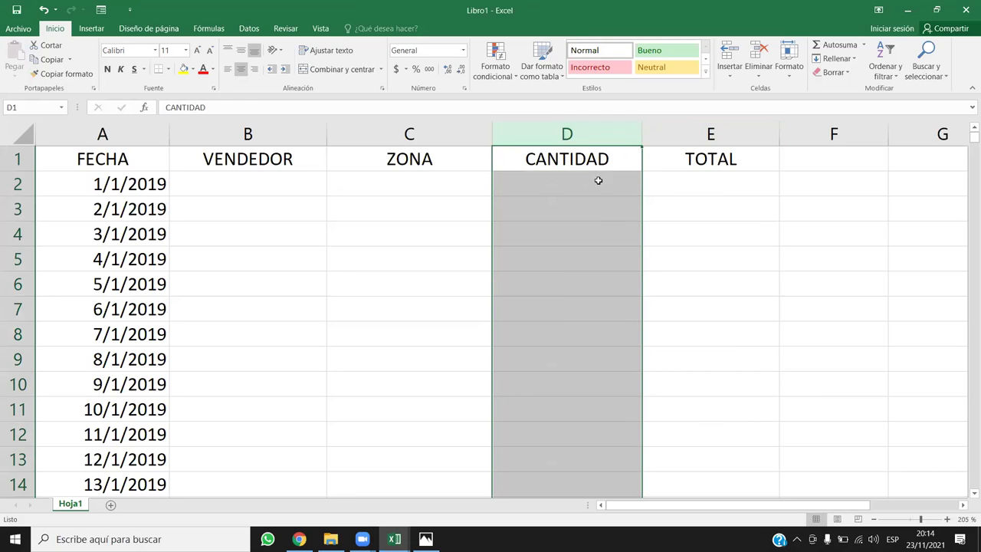
Write the formula =ALEATORIO.ENTRE(15;50) in cell D2 under CANTIDAD
click(599, 182)
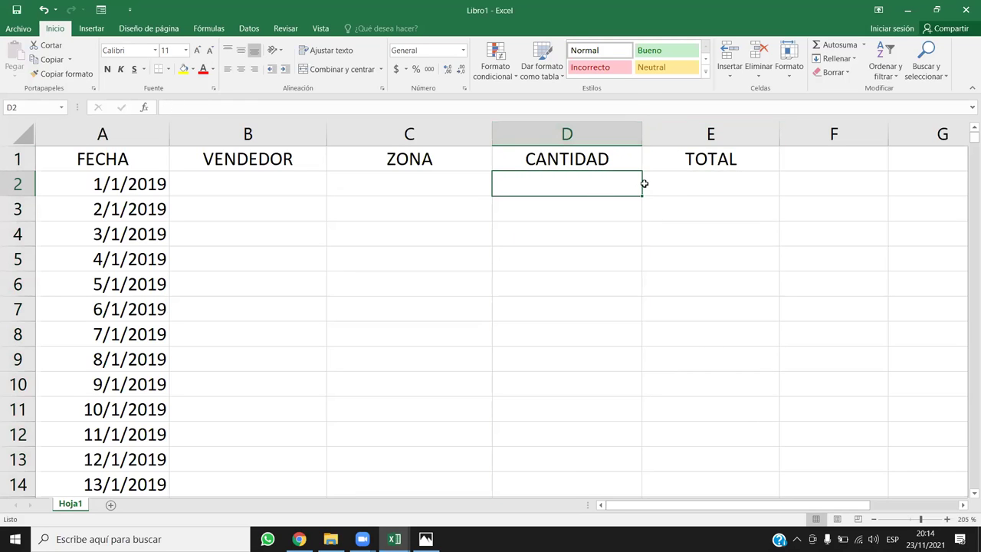
text(=ALE)
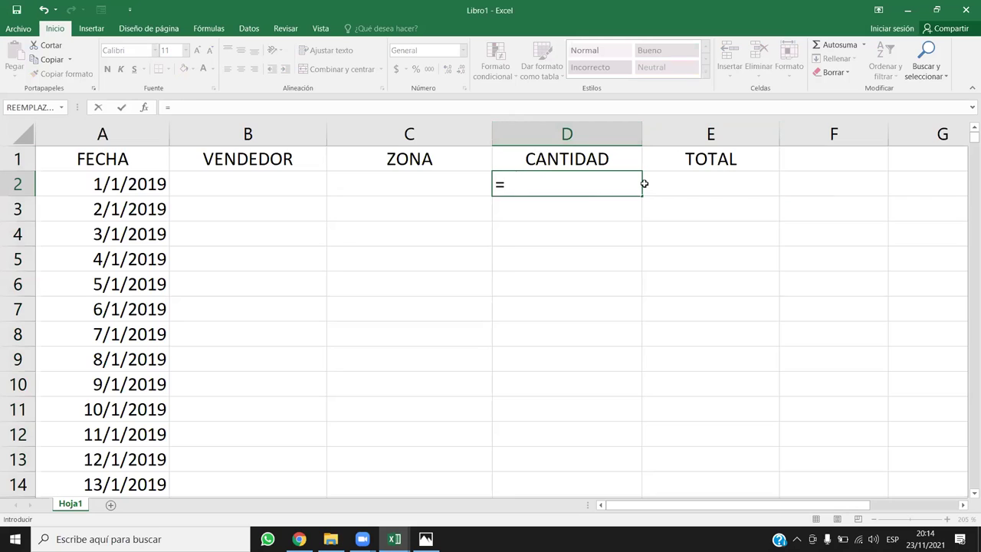
double_click(568, 213)
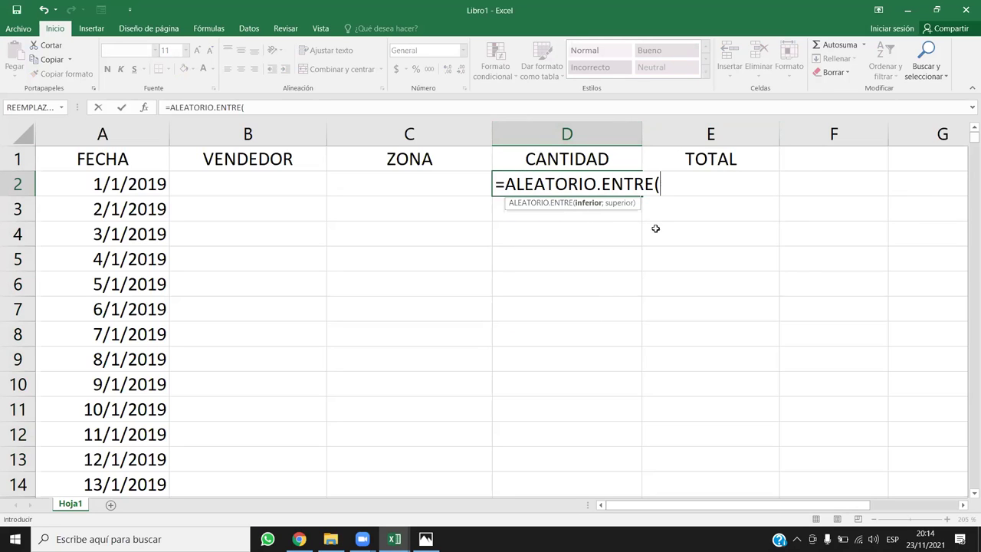
click(257, 107)
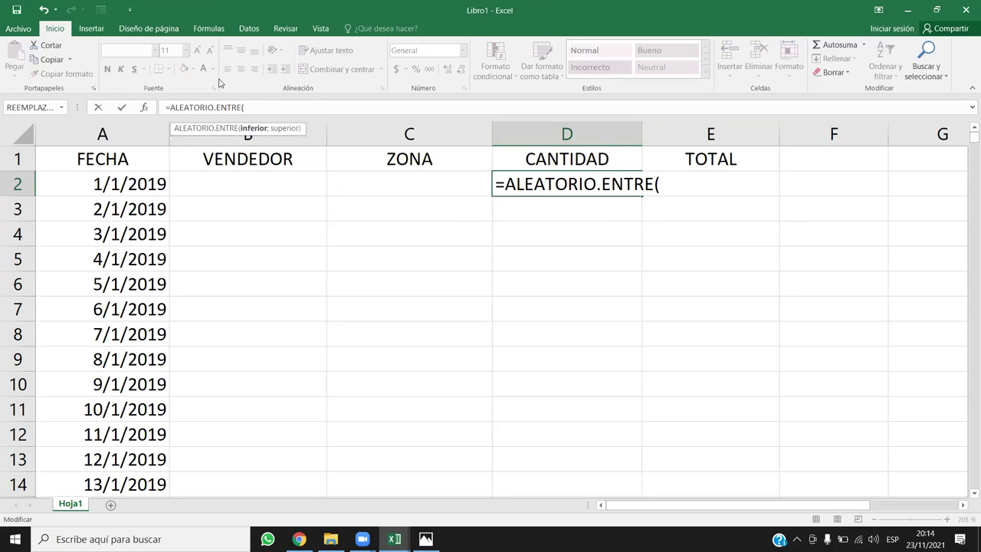
text(15;)
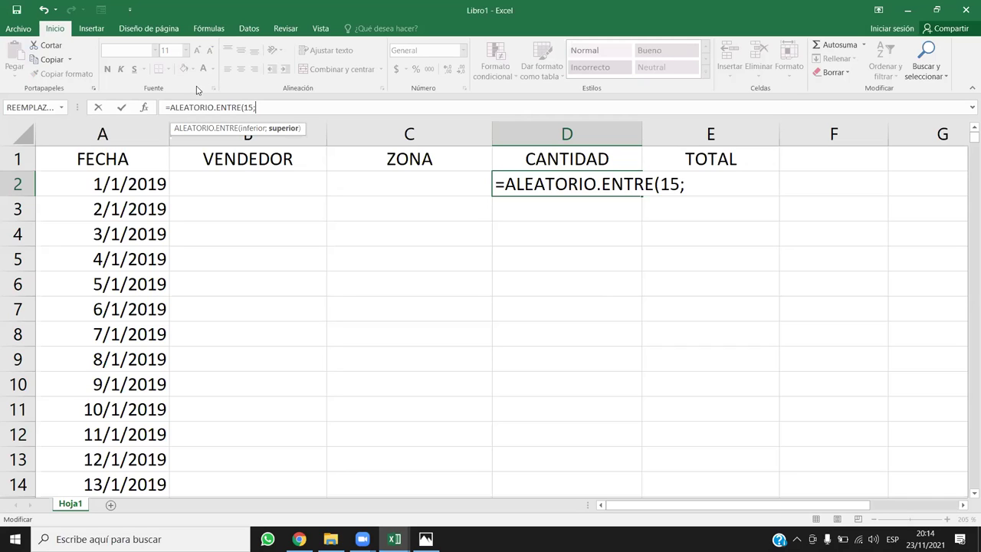
text(50))
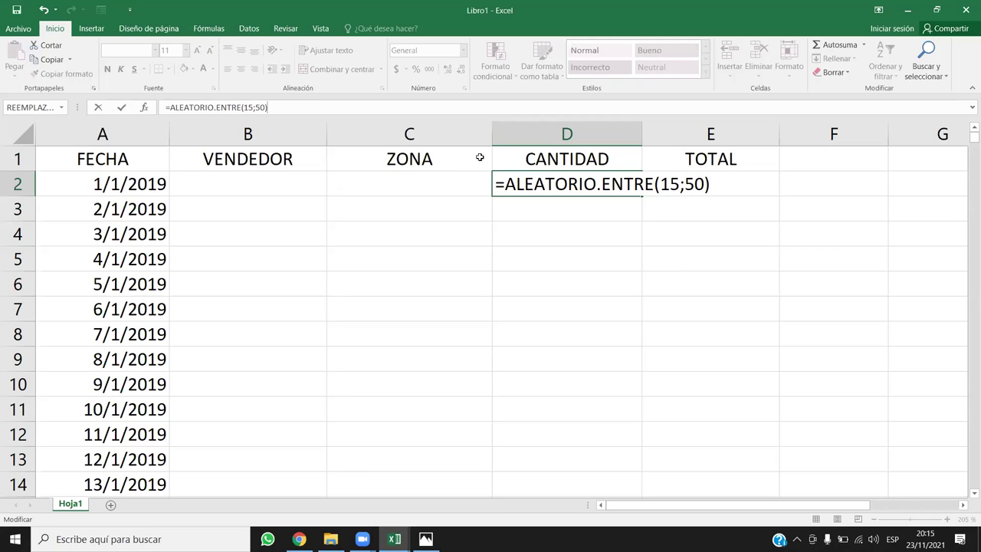
Review the lower and upper limit arguments of the D2 formula and confirm the entry
click(254, 107)
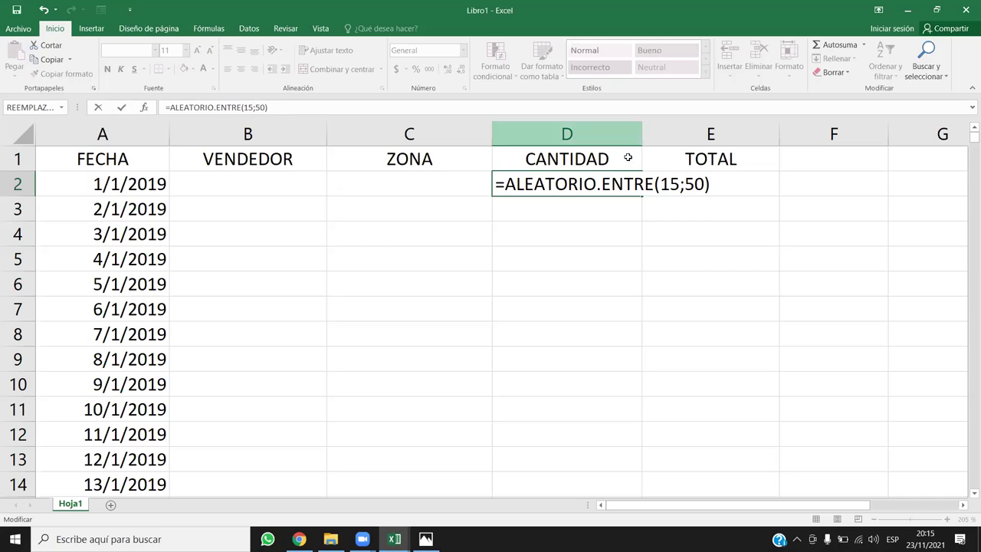
click(692, 185)
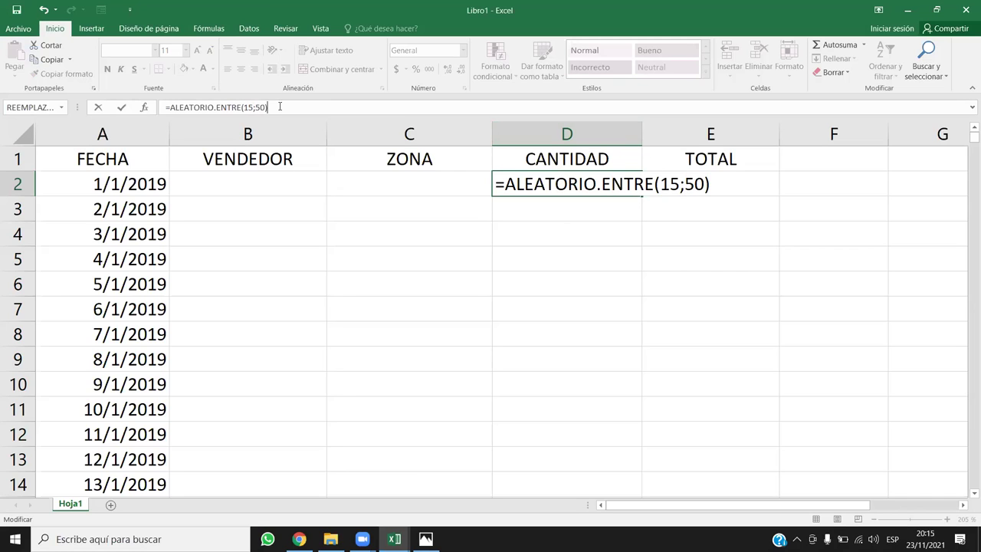
click(666, 181)
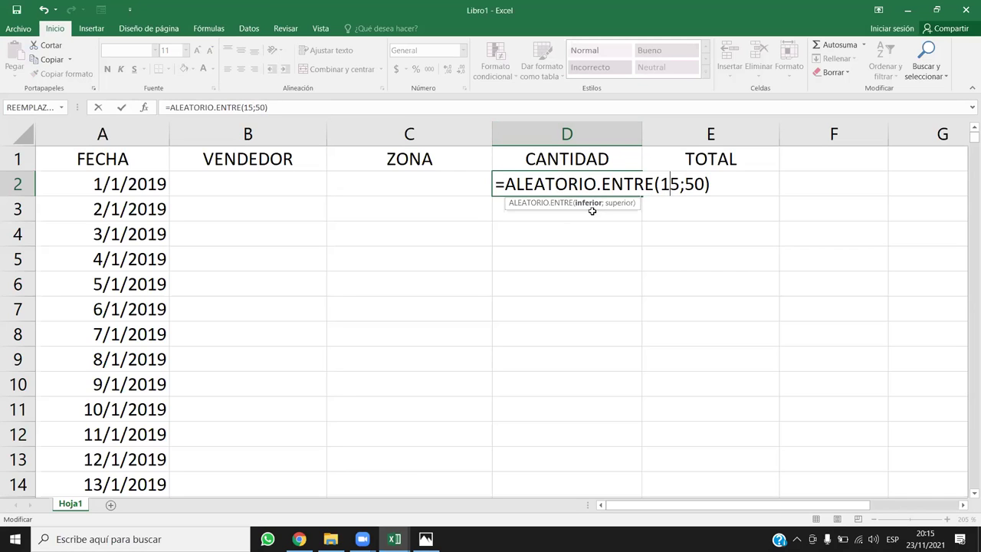
drag(607, 207, 674, 220)
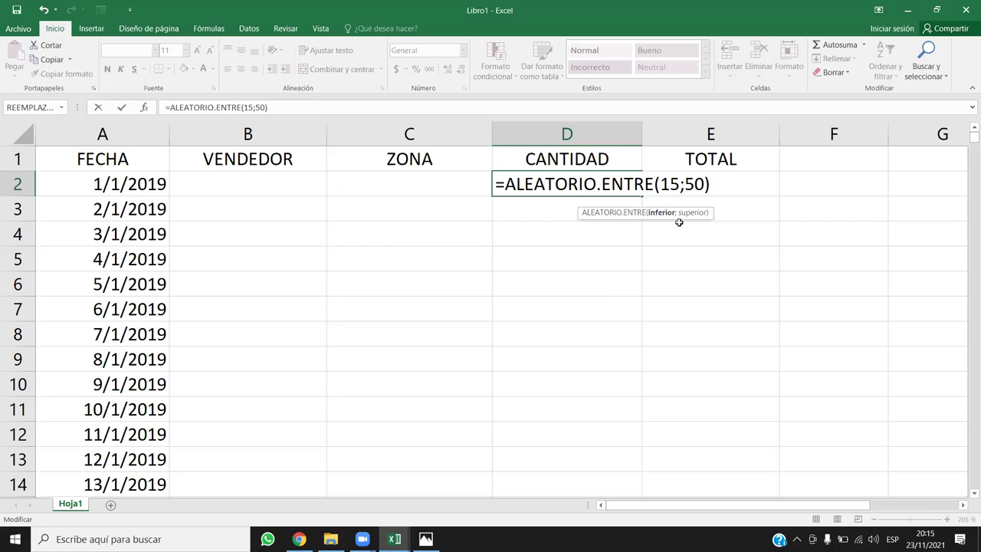
key(Right)
key(shift+Right)
click(721, 188)
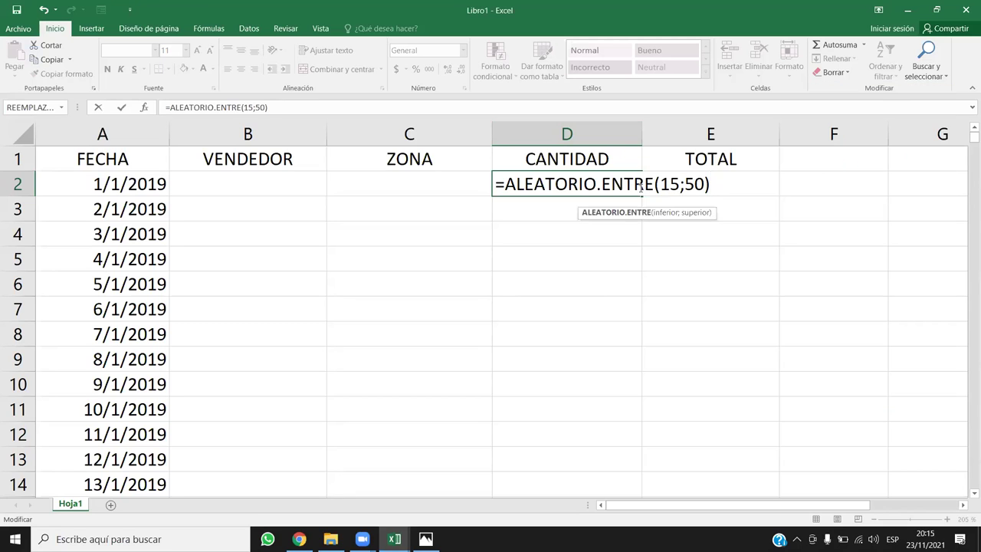
key(Return)
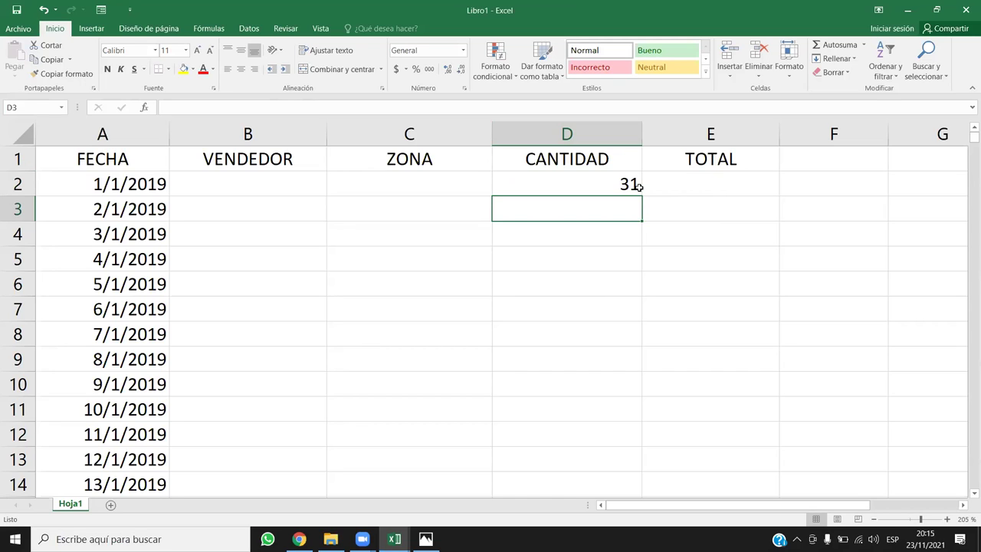
Fill the random-number formula from D2 down the whole CANTIDAD column and check its last row
click(636, 188)
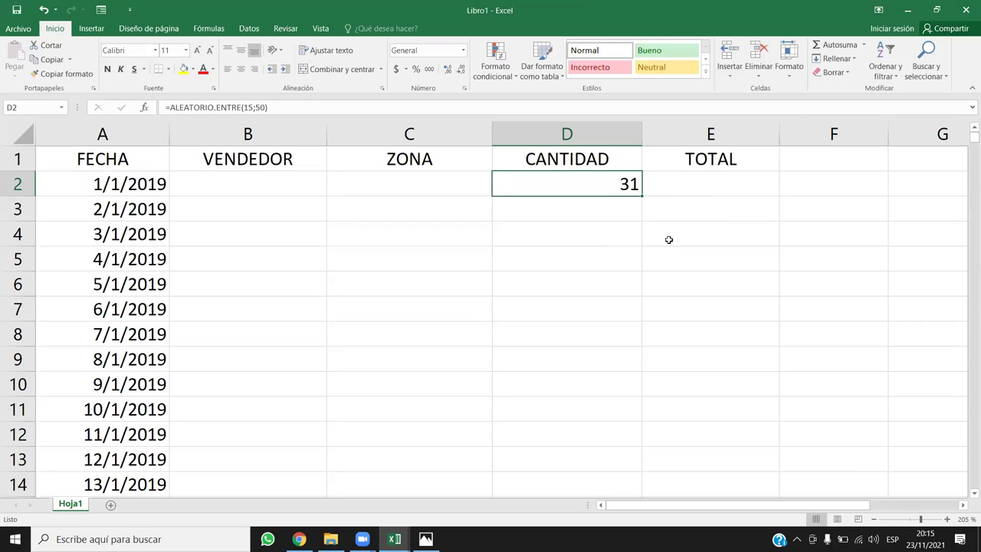
double_click(641, 195)
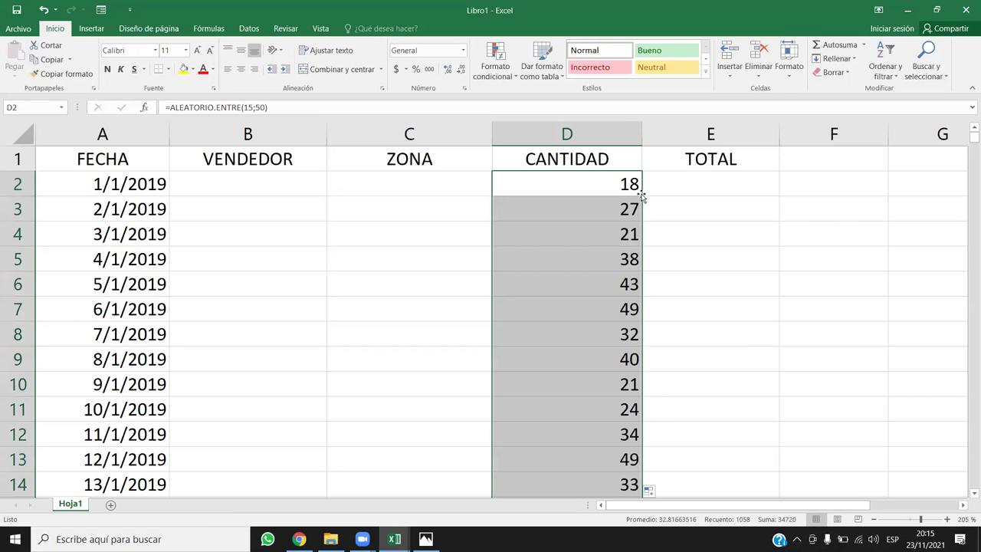
click(613, 187)
key(ctrl+Down)
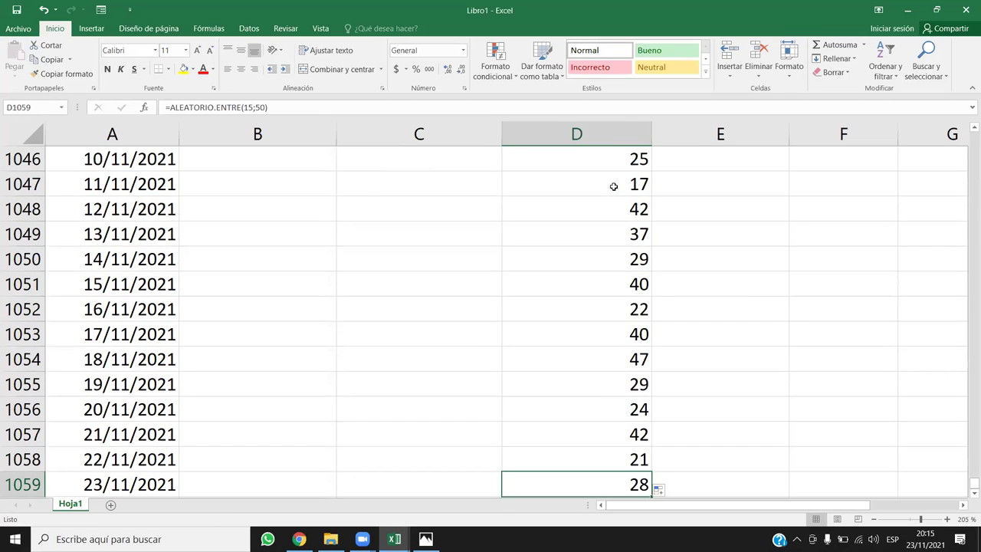
key(ctrl+Up)
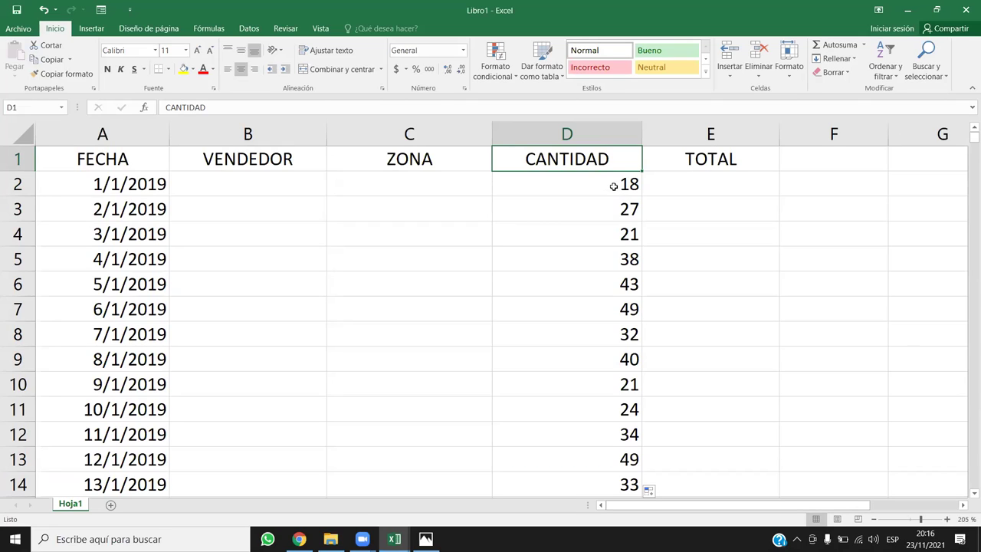
Examine the filled CANTIDAD column from D2 to its last row and select its full range of values
click(614, 186)
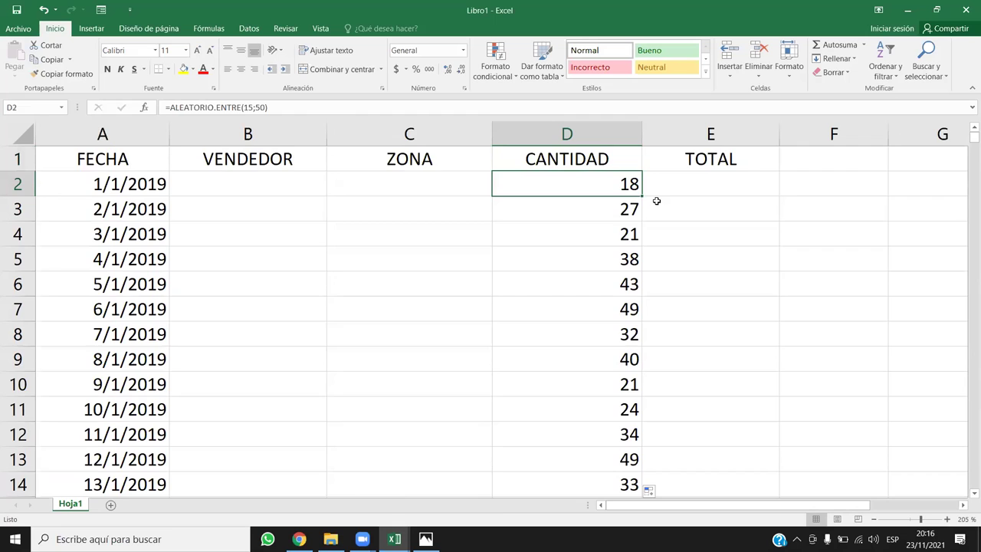
key(ctrl+Down)
scroll(657, 201, down, 1)
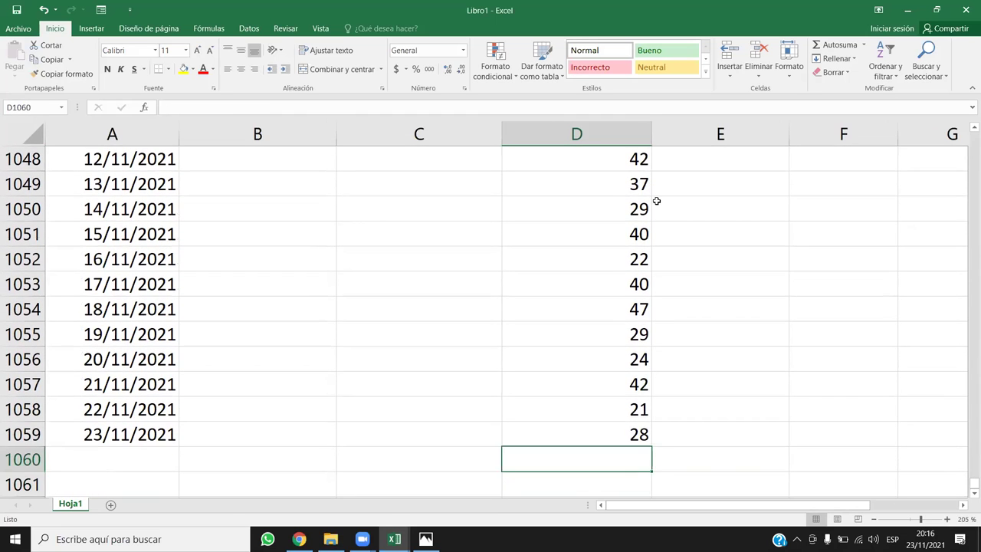
key(ctrl+Up)
key(Down)
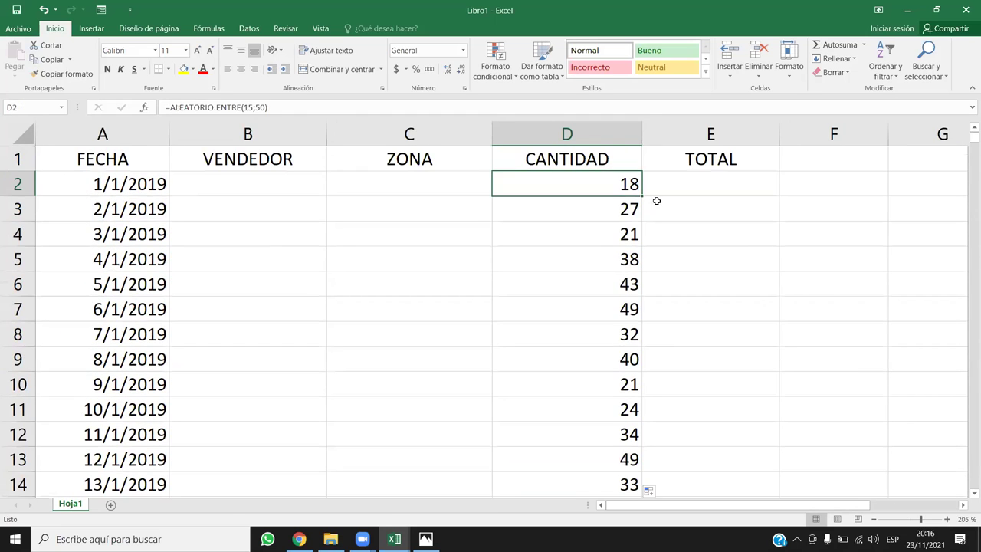
key(ctrl+shift+Down)
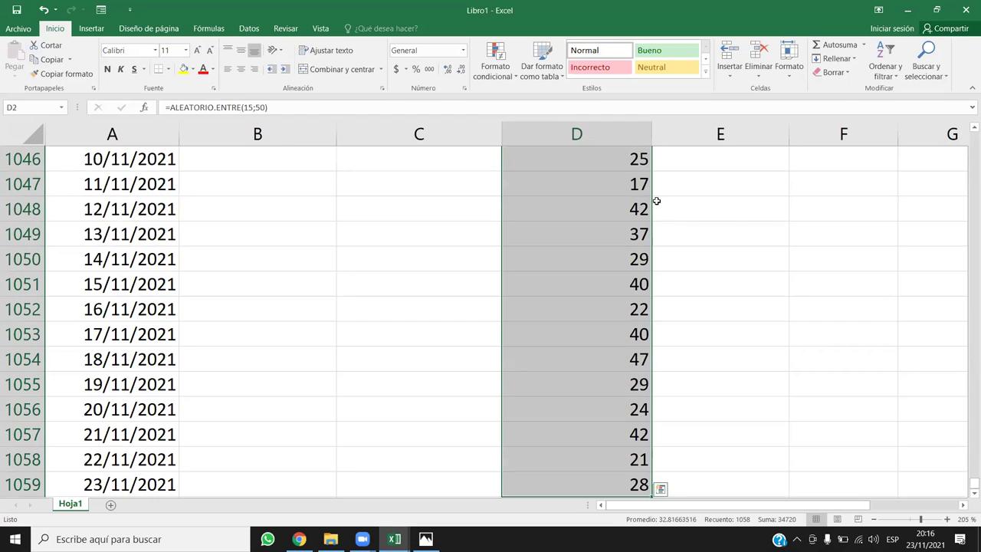
key(ctrl+Up)
key(Down)
key(Up)
key(Right)
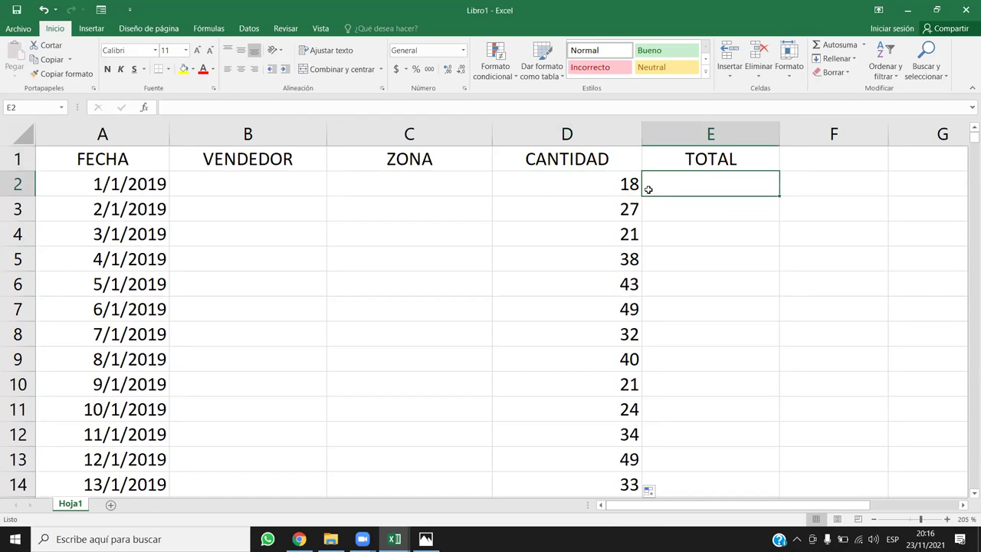
Enter =ALEATORIO.ENTRE(150;500) in cell E2 and fill it down the whole TOTAL column
click(632, 181)
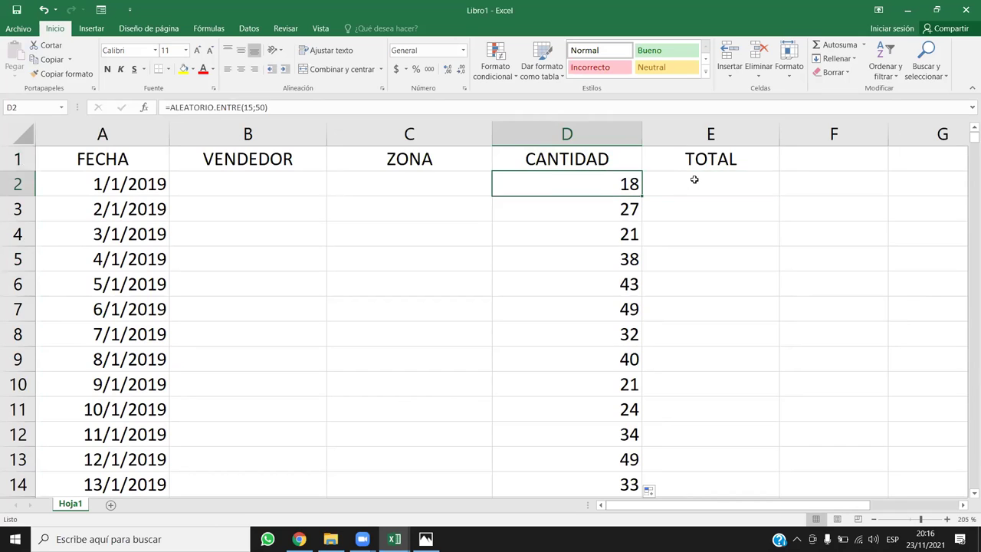
text(=ALE)
double_click(716, 213)
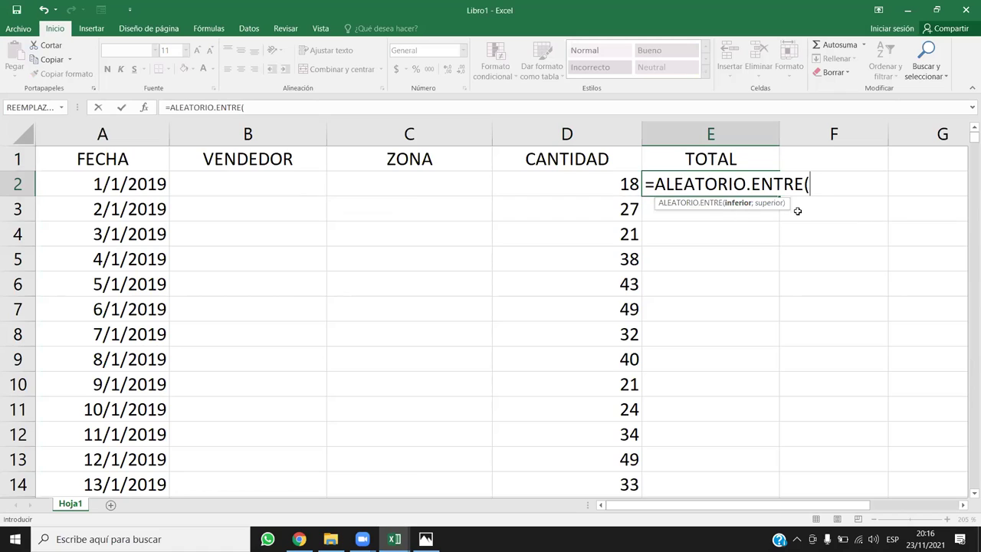
text(150;500)
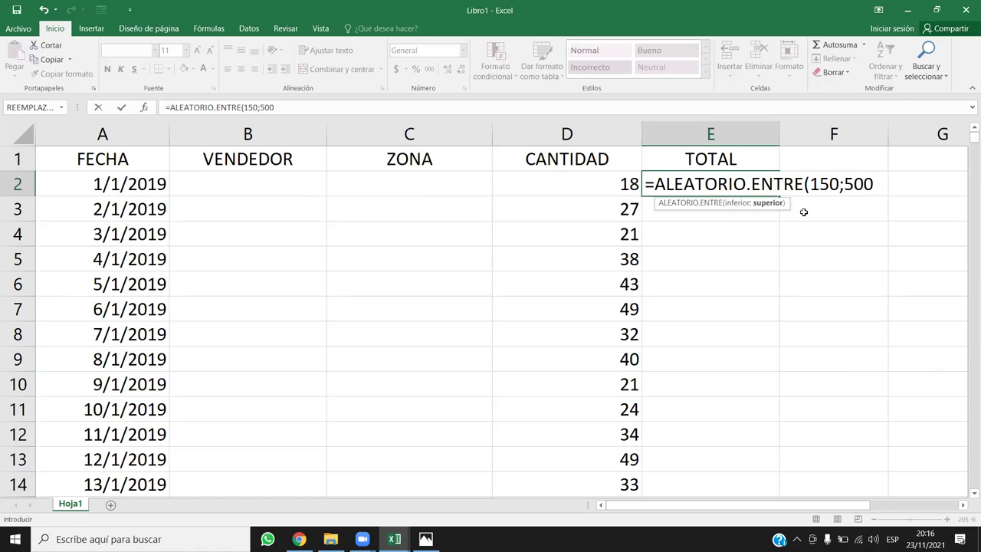
text())
key(Return)
click(766, 187)
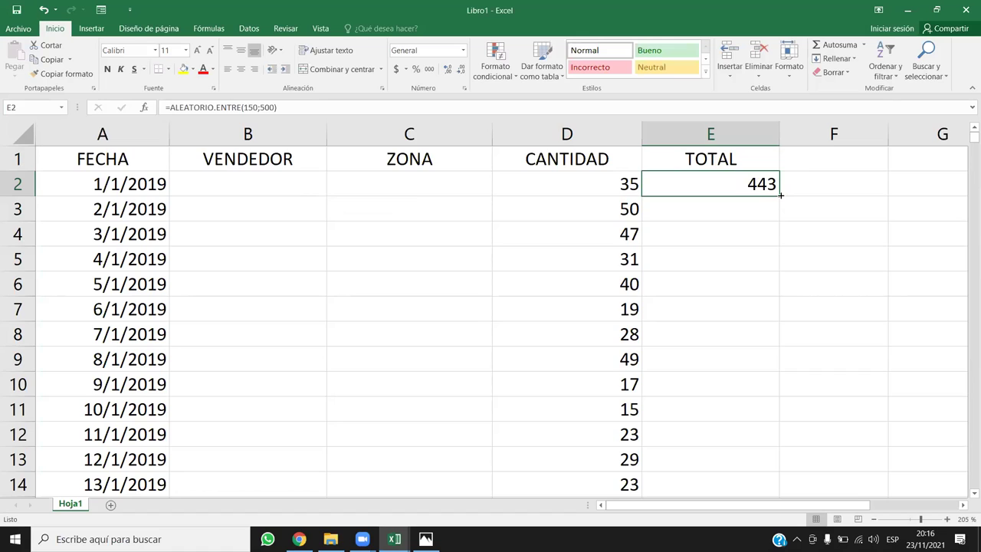
double_click(779, 195)
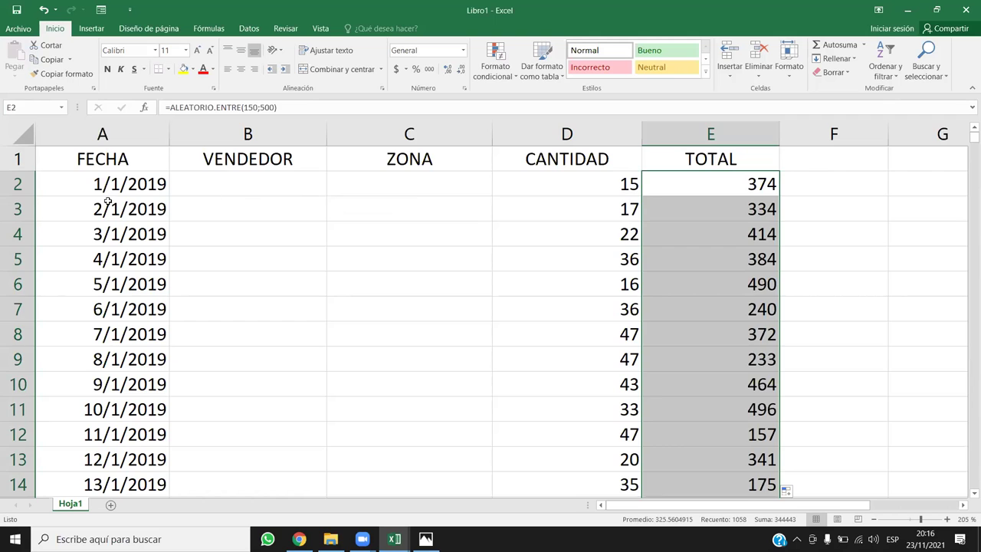
Highlight all the data rows from row 2 down to the last date
click(57, 193)
click(17, 184)
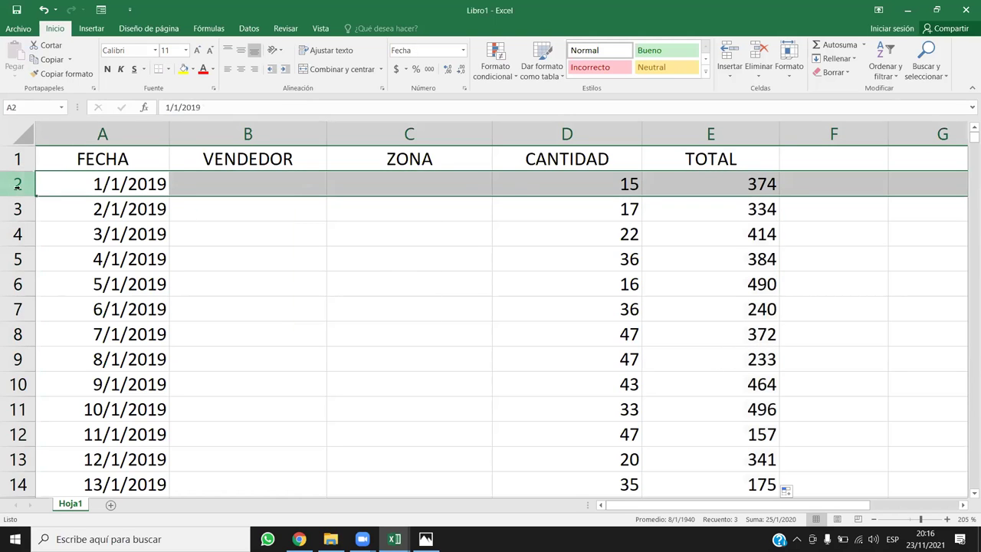
key(ctrl+shift+Down)
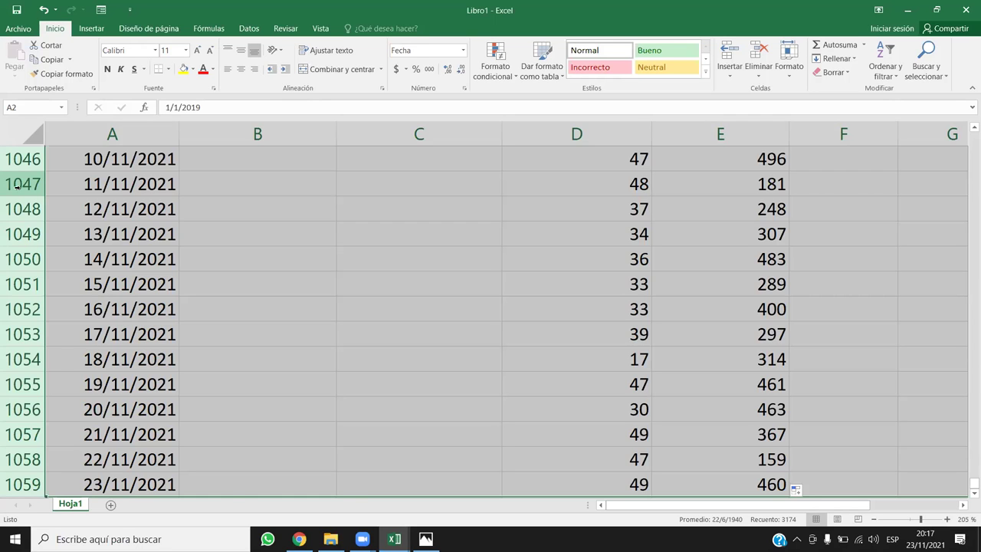
Examine the TOTAL column by selecting its values from E2 to the last row, and return to E2
key(ctrl+Home)
key(Down)
key(Right)
key(Right)
key(Right)
key(Right)
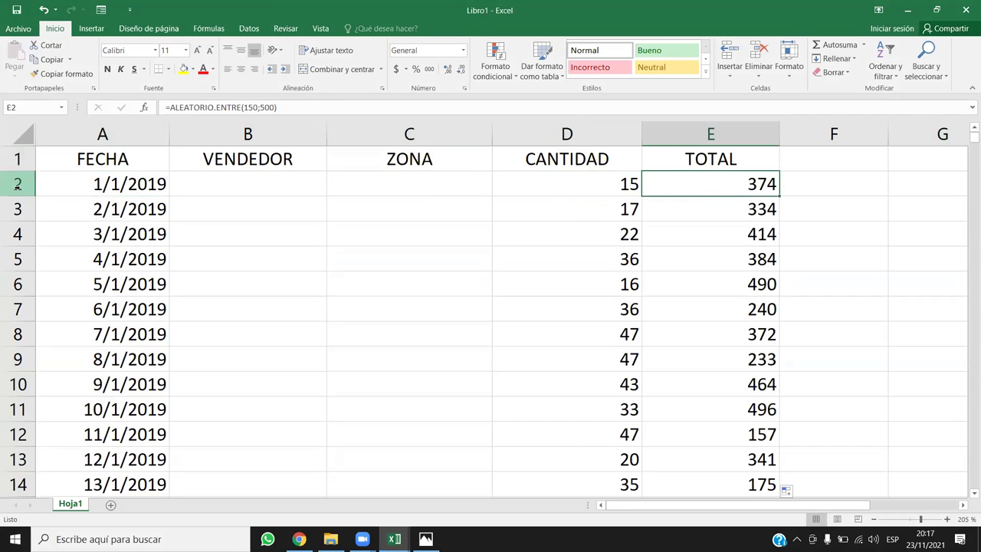
key(ctrl+shift+Down)
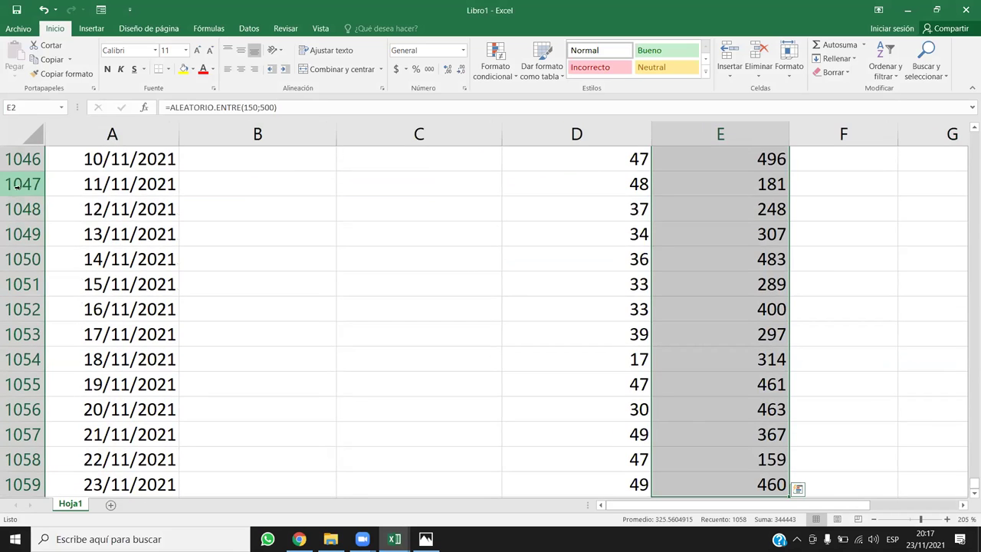
key(Up)
key(Down)
key(Left)
key(Right)
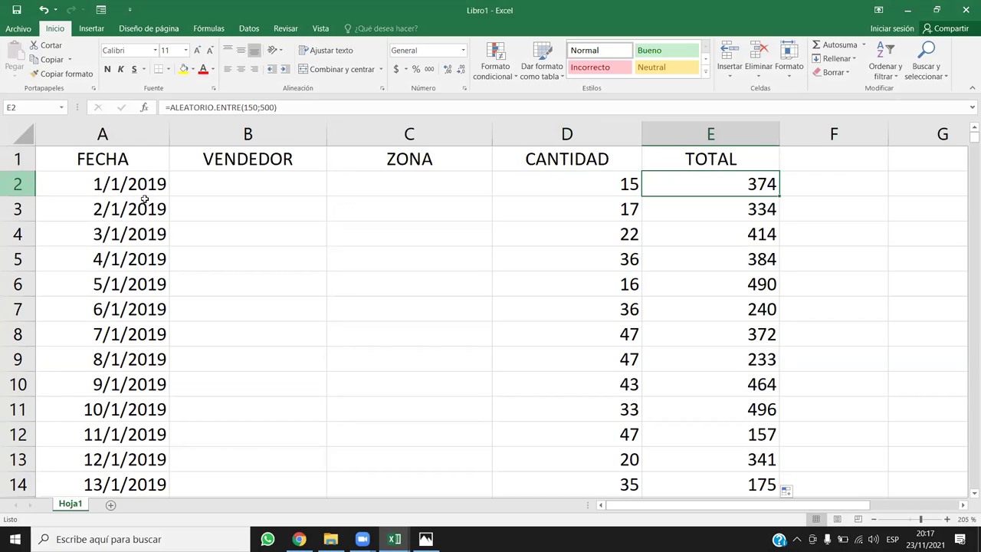
Center the contents of the CANTIDAD and TOTAL columns horizontally
click(591, 127)
key(shift+Right)
click(241, 69)
click(240, 69)
click(725, 277)
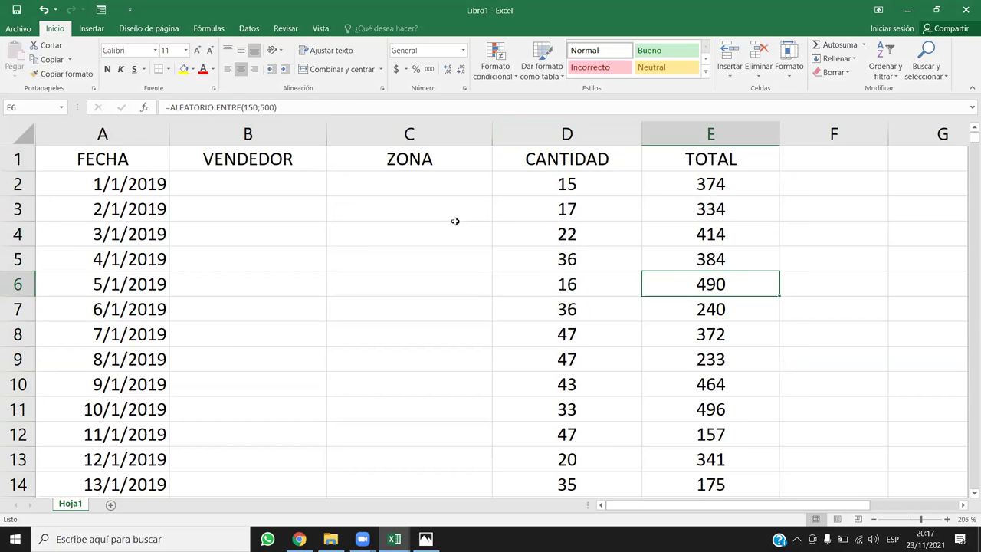
Enter the test text HOLA in cell C3 to trigger a recalculation of the random values, and reselect that cell
click(456, 226)
click(339, 188)
click(835, 207)
click(336, 209)
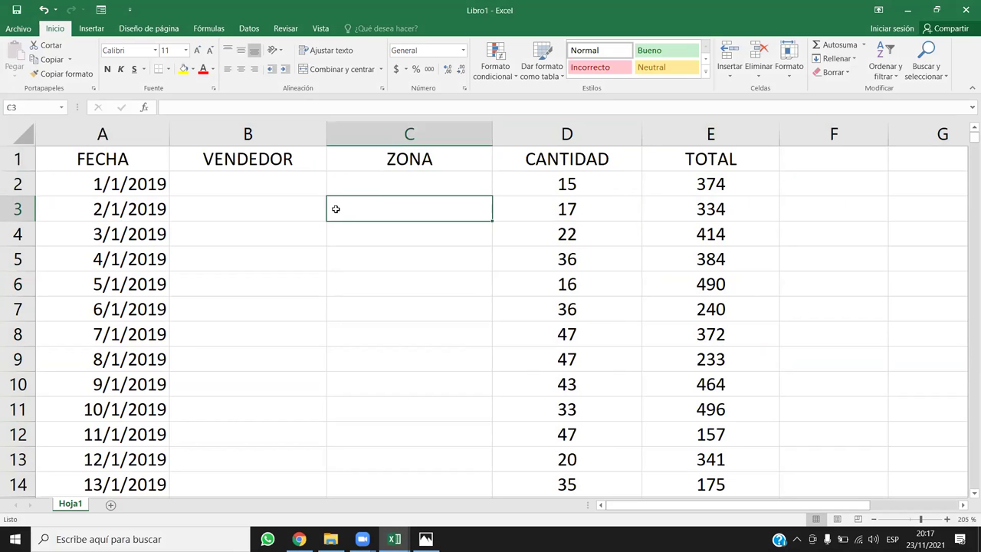
text(HOLA)
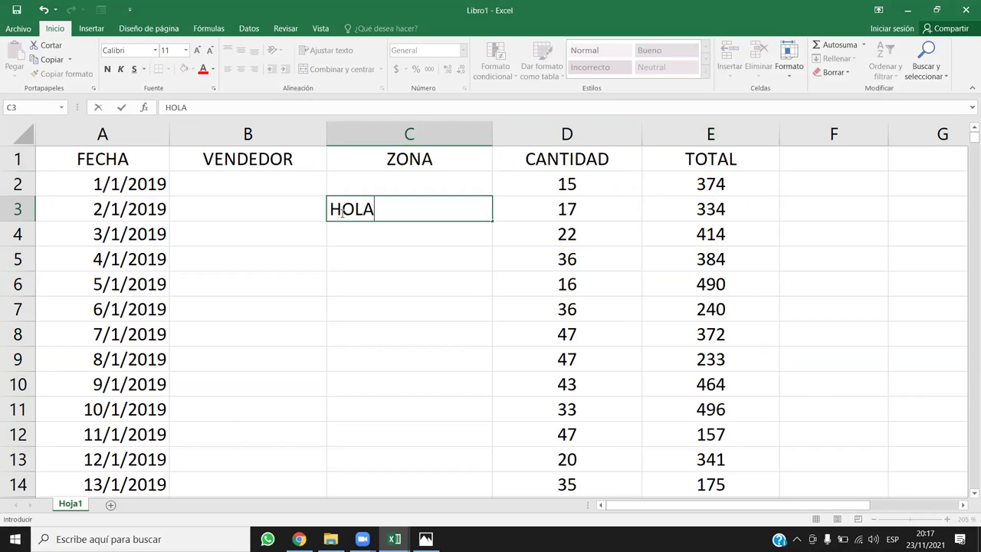
key(Return)
drag(622, 184, 730, 436)
click(455, 215)
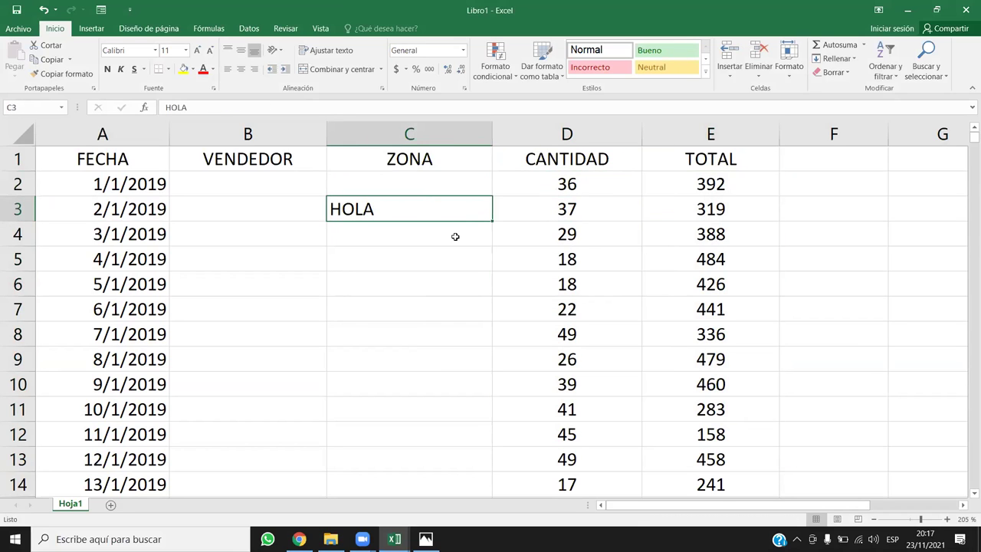
Delete the test text HOLA from cell C3 of the new workbook
click(455, 237)
click(425, 211)
key(alt+Tab)
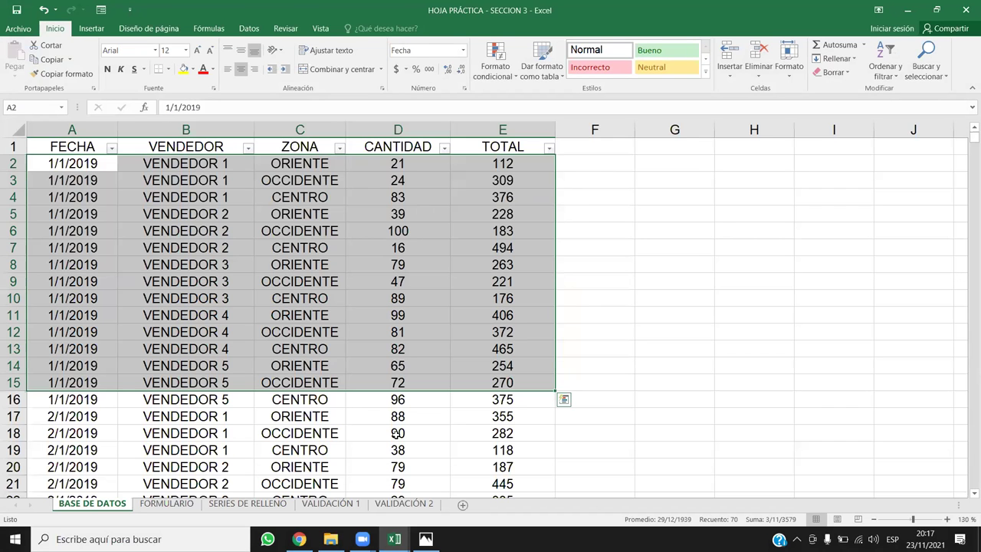
key(alt+Tab)
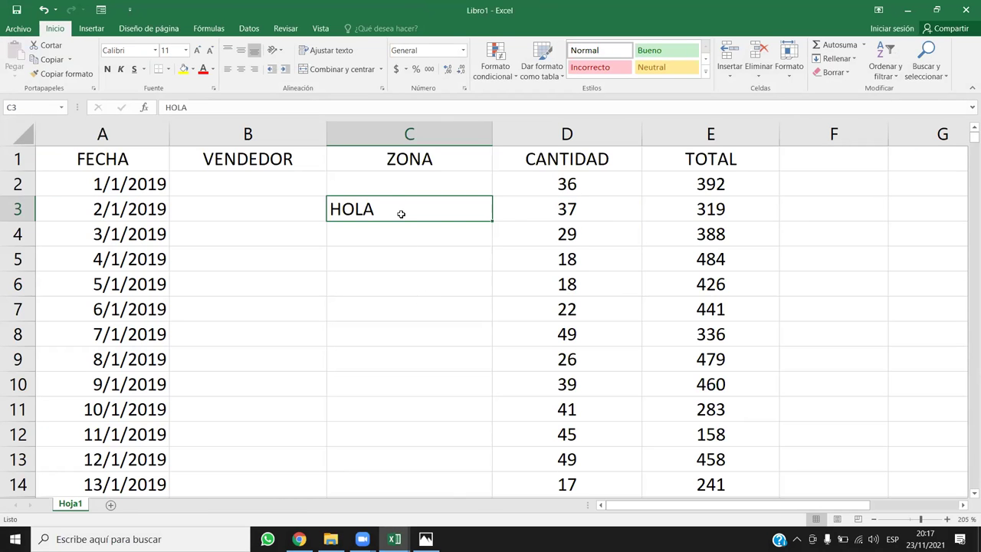
key(Delete)
click(460, 276)
Examine the recalculated CANTIDAD and TOTAL values in the first data rows
click(803, 186)
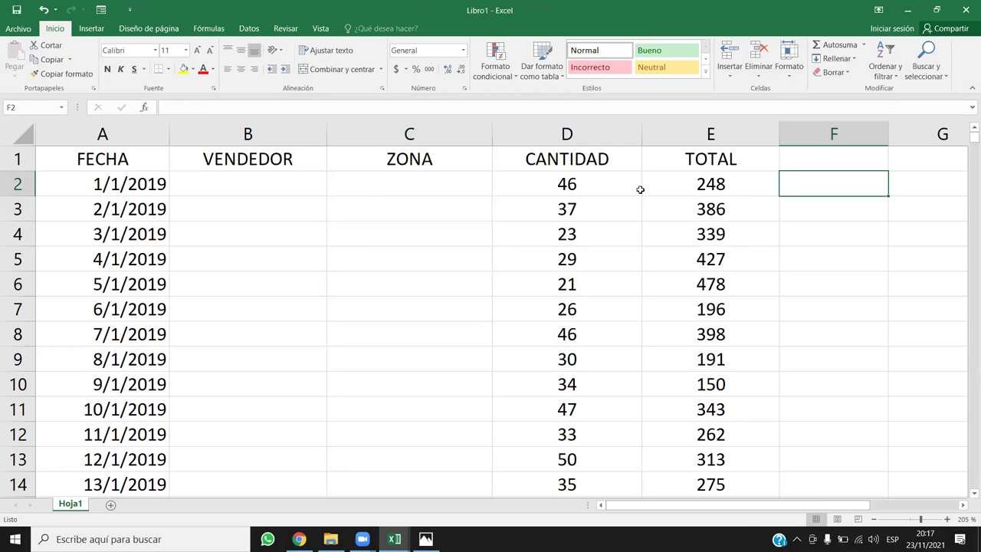
drag(640, 189, 751, 366)
click(567, 334)
click(467, 261)
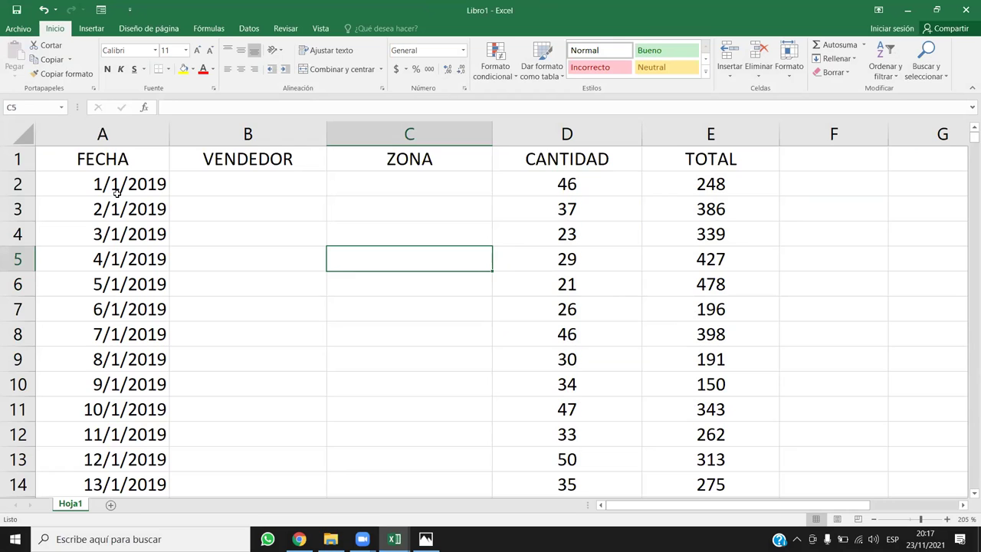
Center the contents of the FECHA column horizontally and select cell B2
click(127, 138)
click(241, 69)
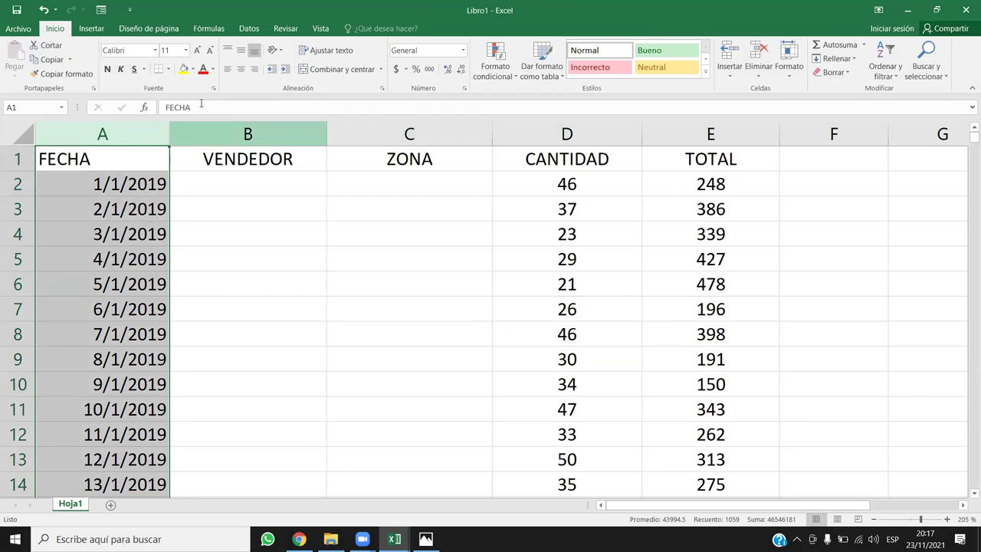
click(241, 68)
click(316, 134)
click(368, 135)
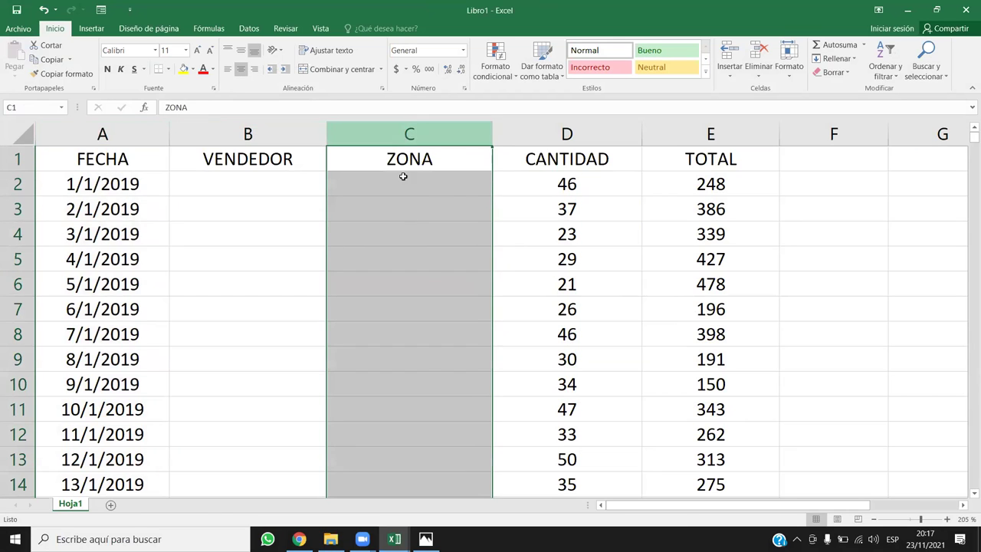
click(257, 309)
click(266, 180)
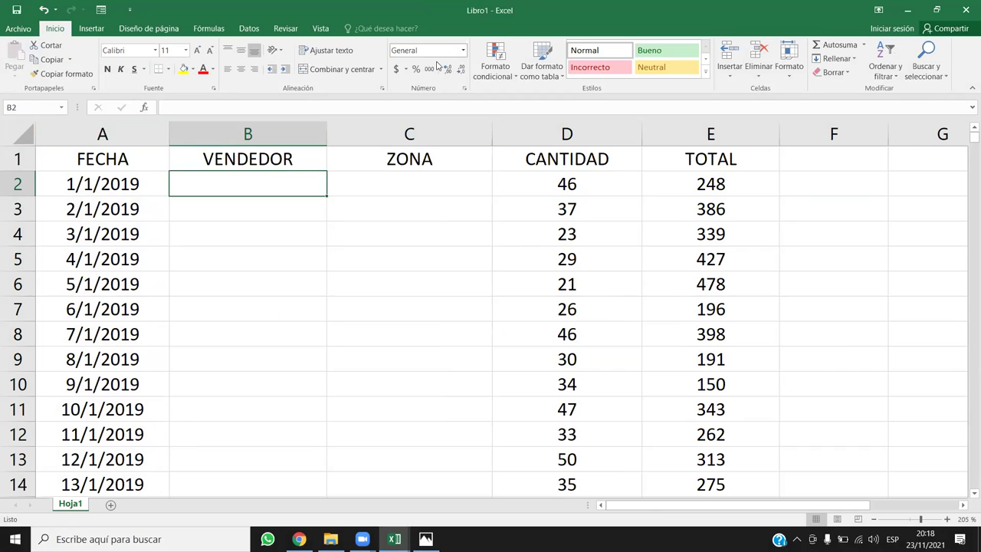
Create a copy of the Hoja1 sheet within Libro1, placed before the original
double_click(67, 505)
click(115, 434)
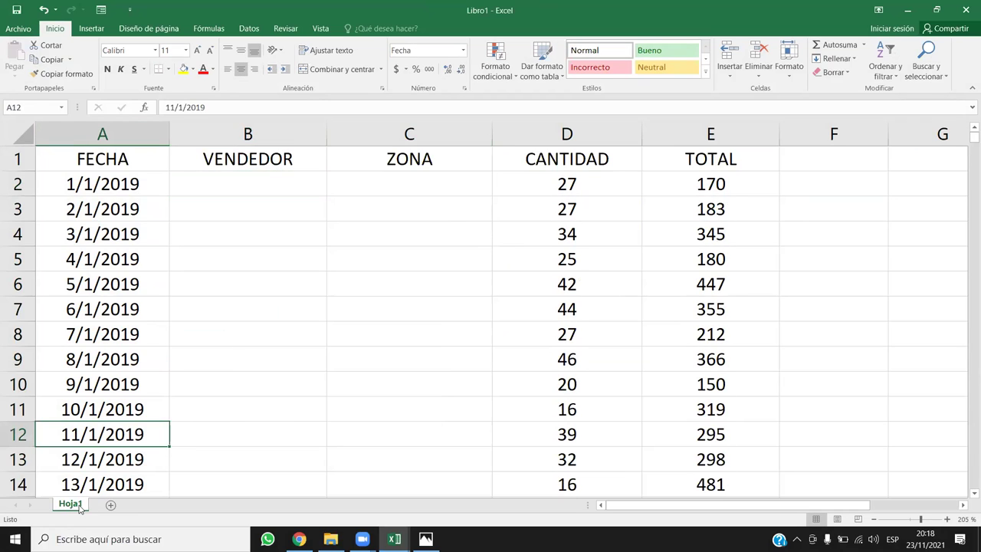
right_click(71, 506)
click(72, 507)
right_click(68, 506)
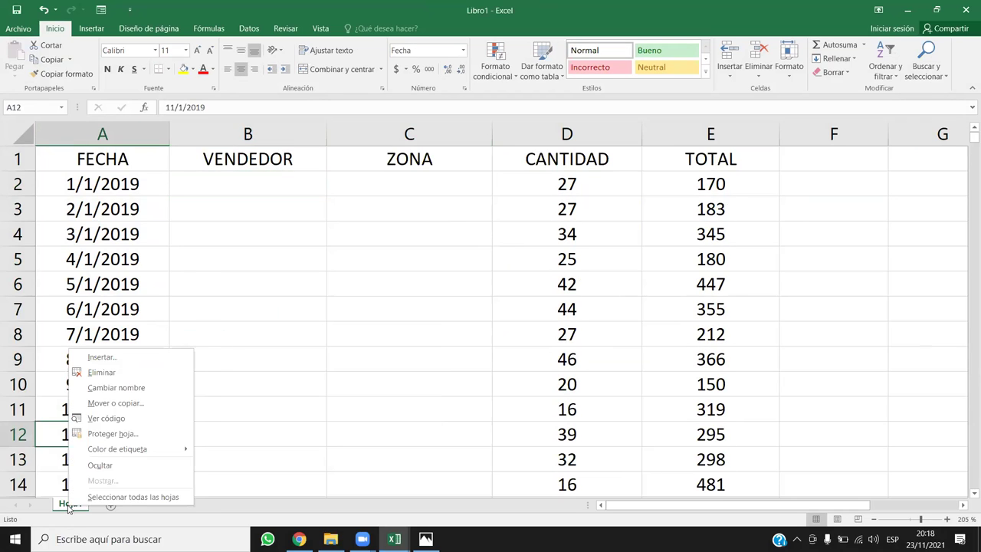
click(115, 403)
click(54, 354)
click(53, 356)
click(38, 457)
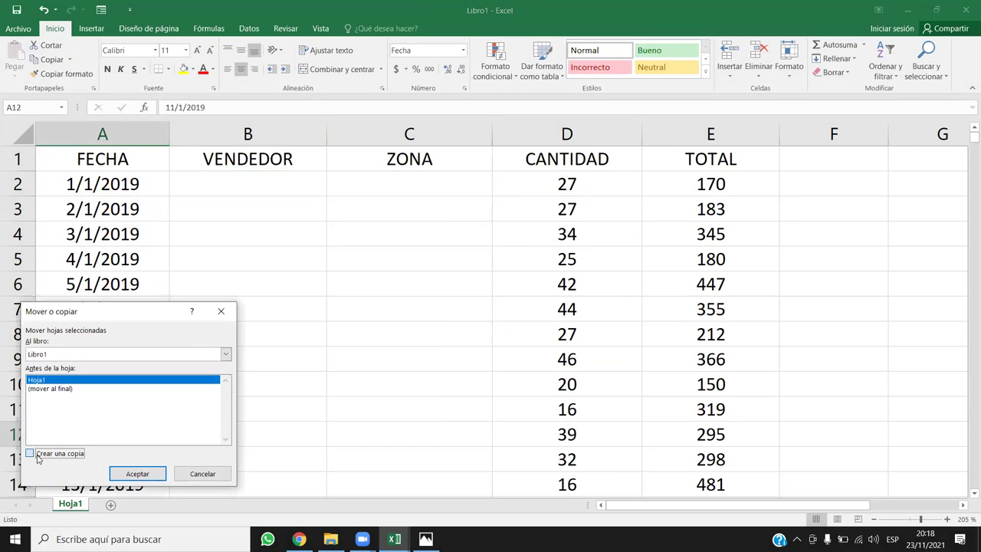
click(150, 475)
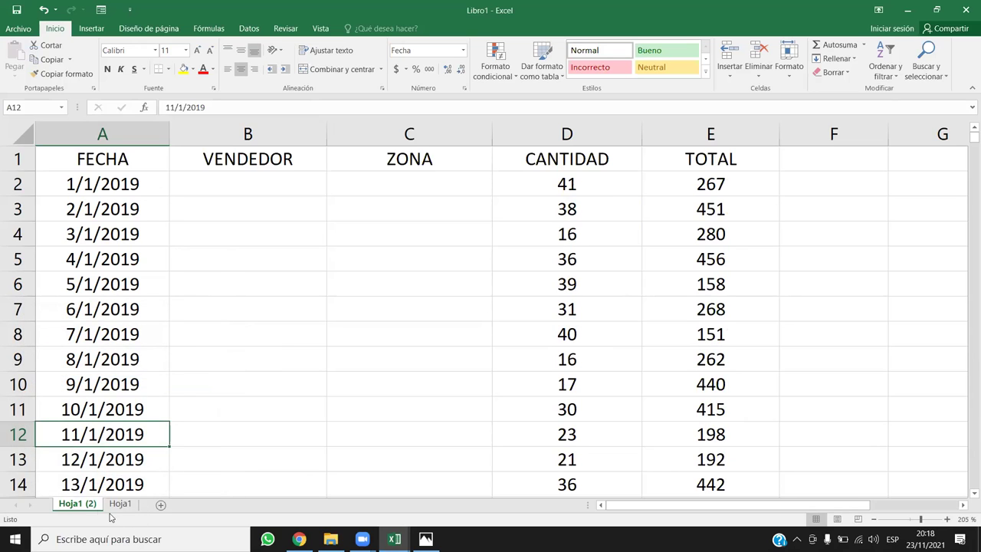
Create another sheet copy from Hoja1 (2), placed before it in the same workbook
right_click(80, 506)
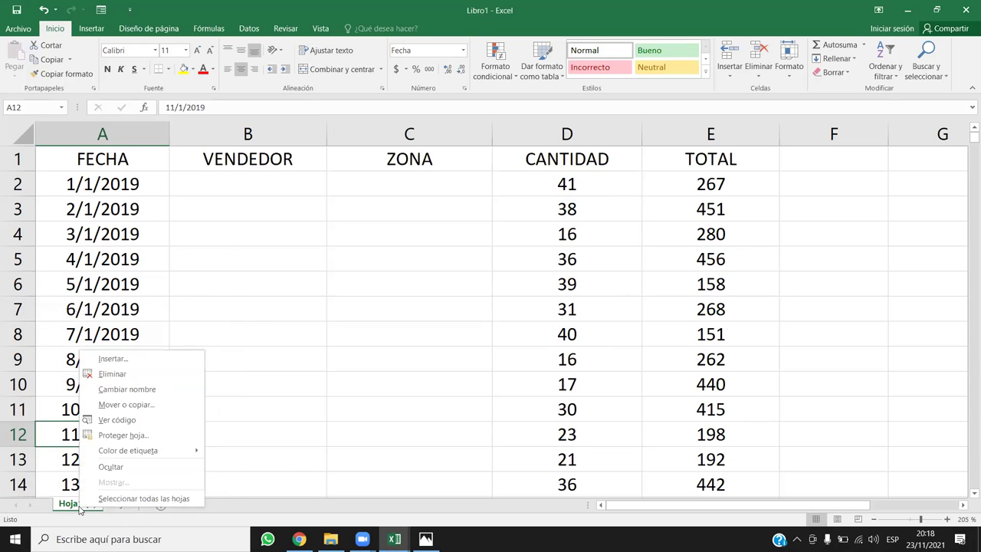
click(123, 404)
click(46, 459)
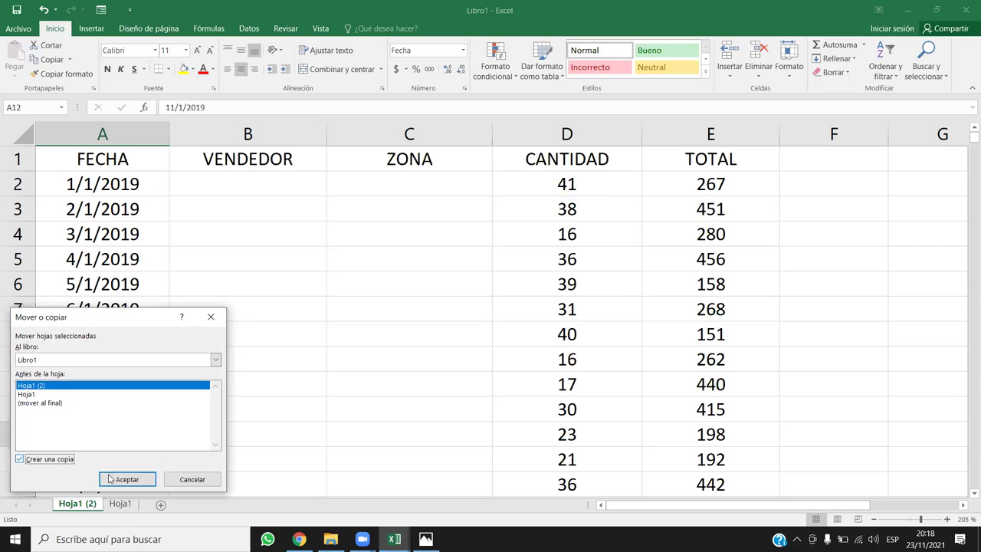
click(127, 479)
Look through the three identical sheets and highlight the first dates, quantities and totals on Hoja1
click(127, 504)
click(170, 504)
click(78, 504)
click(123, 504)
click(170, 504)
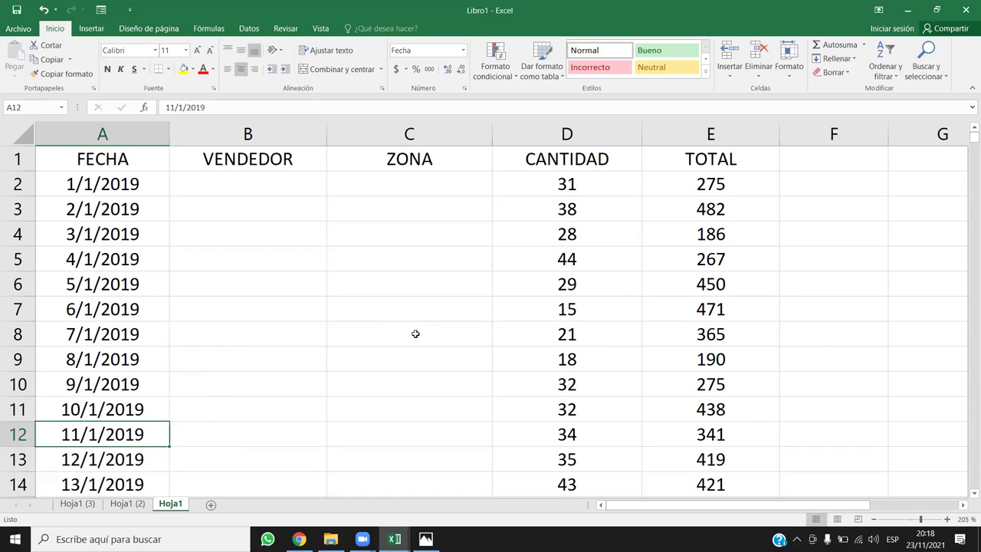
drag(129, 190, 135, 366)
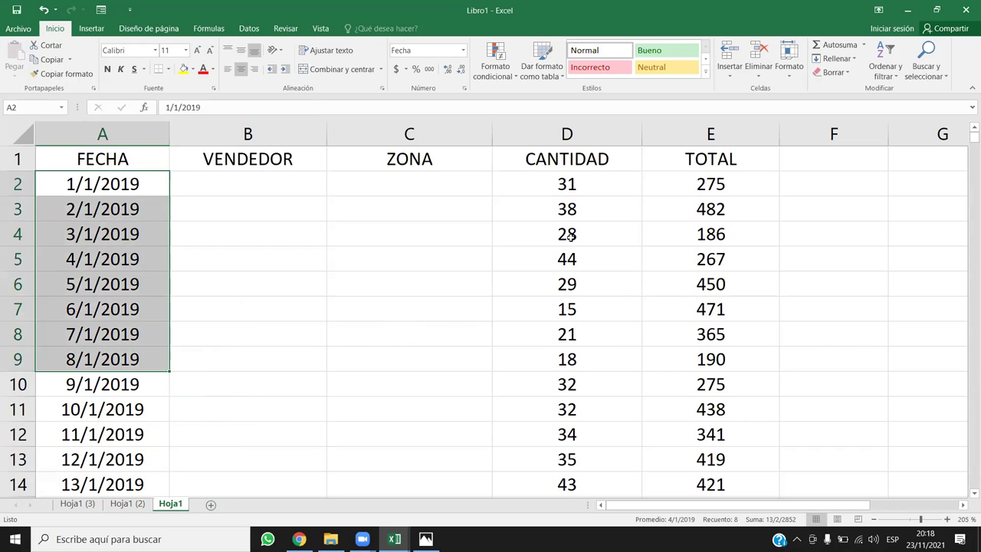
drag(580, 183, 587, 344)
drag(681, 184, 694, 234)
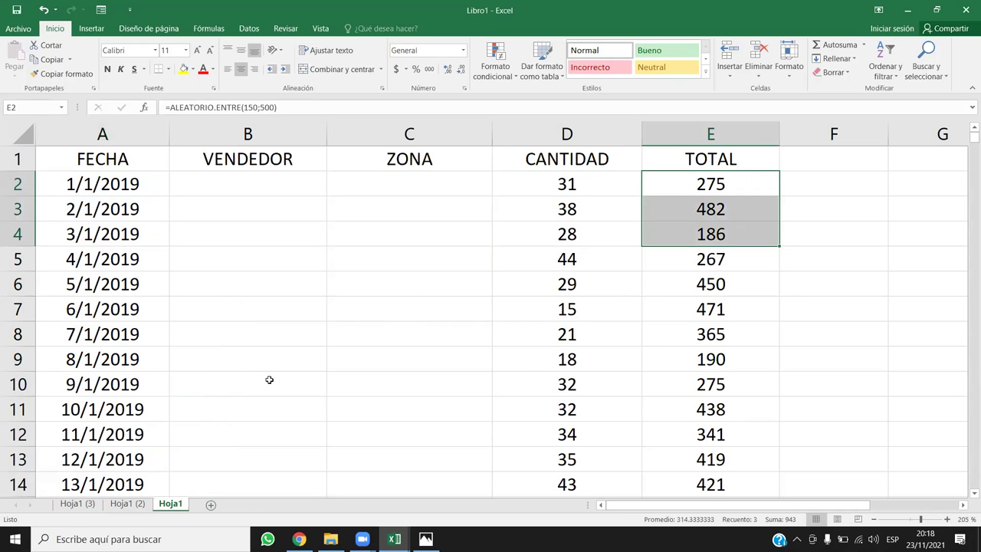
Compare the CANTIDAD and TOTAL values across the three sheets, ending on Hoja1 (3)
click(128, 503)
click(163, 506)
click(76, 503)
click(127, 504)
click(170, 503)
click(86, 503)
click(135, 503)
click(170, 503)
click(77, 503)
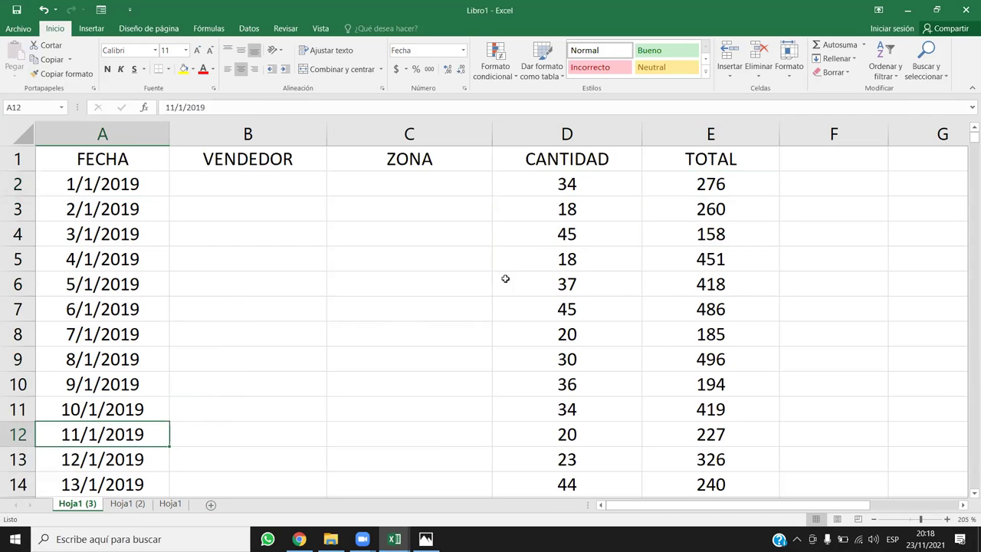
drag(602, 184, 709, 308)
click(132, 503)
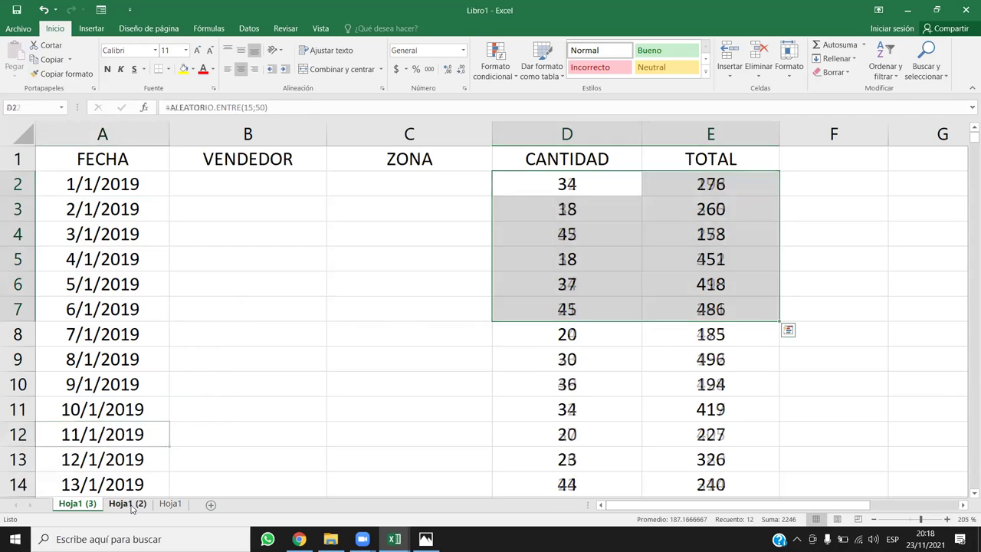
click(163, 503)
click(128, 504)
click(77, 503)
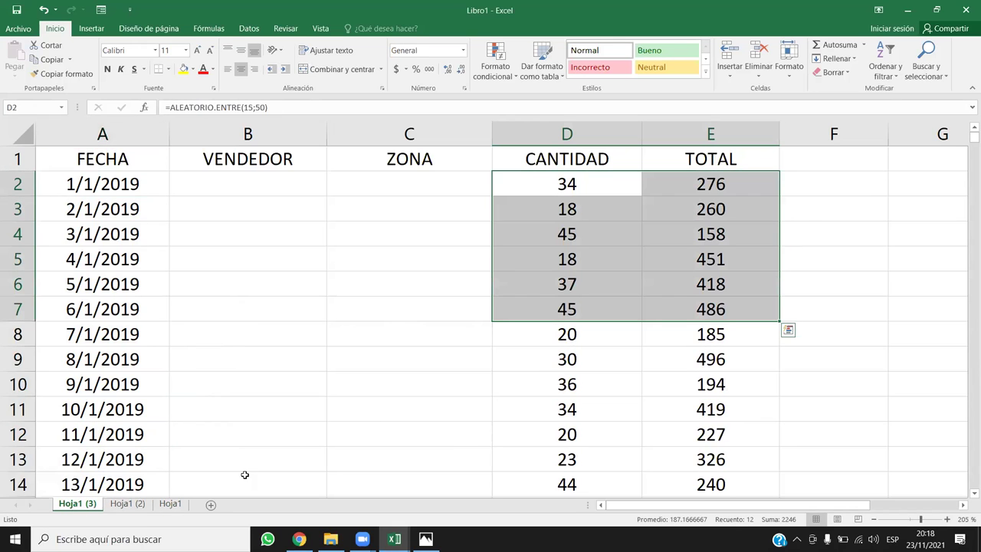
click(627, 332)
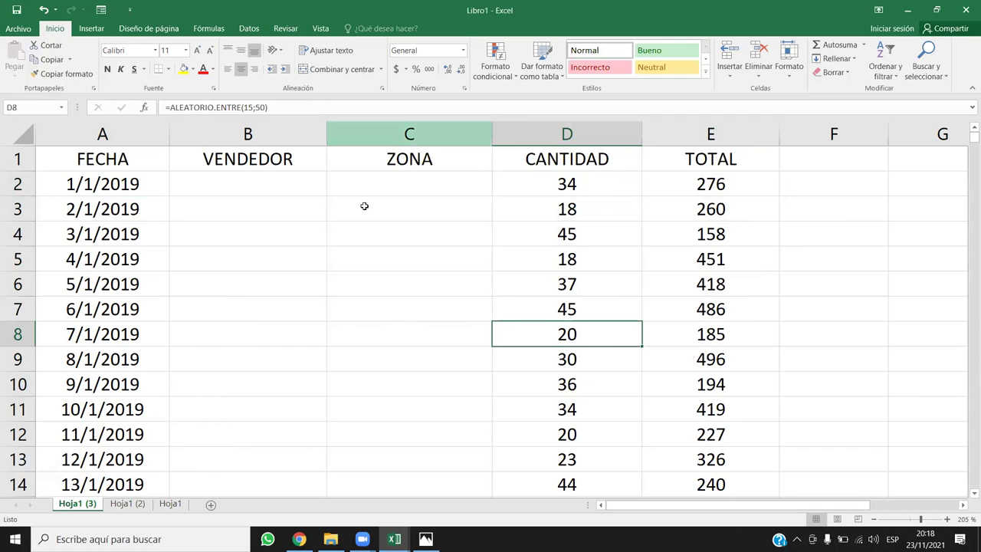
Rename the Hoja1 (3) sheet as Z CENTRAL
click(75, 505)
text(z)
key(BackSpace)
text(Z)
key(Return)
text(CENTRAL)
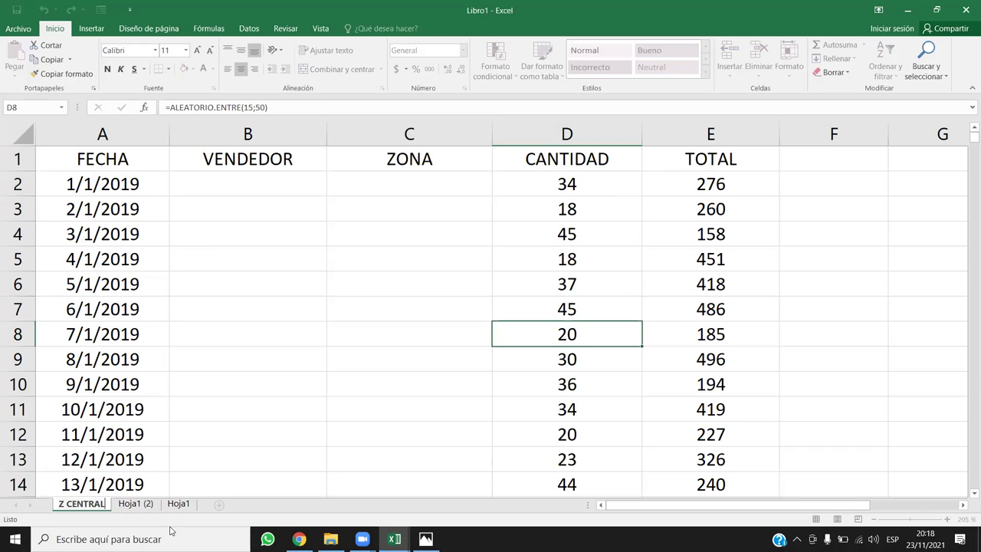
Rename the Hoja1 (2) sheet as Z ORIENTAL
click(123, 505)
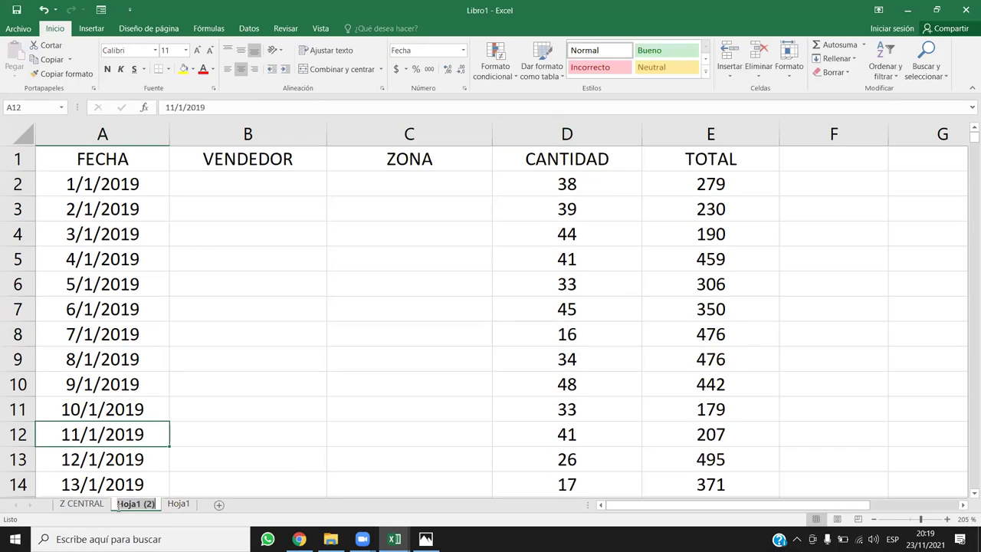
double_click(127, 503)
text(Z ORIENA)
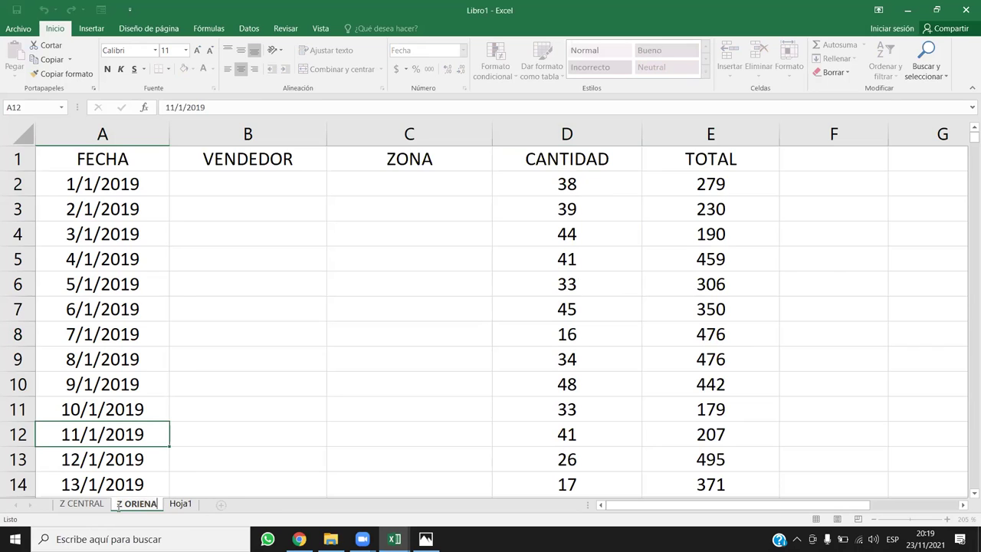
key(BackSpace)
text(TAL)
Rename the Hoja1 sheet as Z OCCIDENTAL
click(188, 504)
double_click(184, 504)
text(Z OCCIDENTAL)
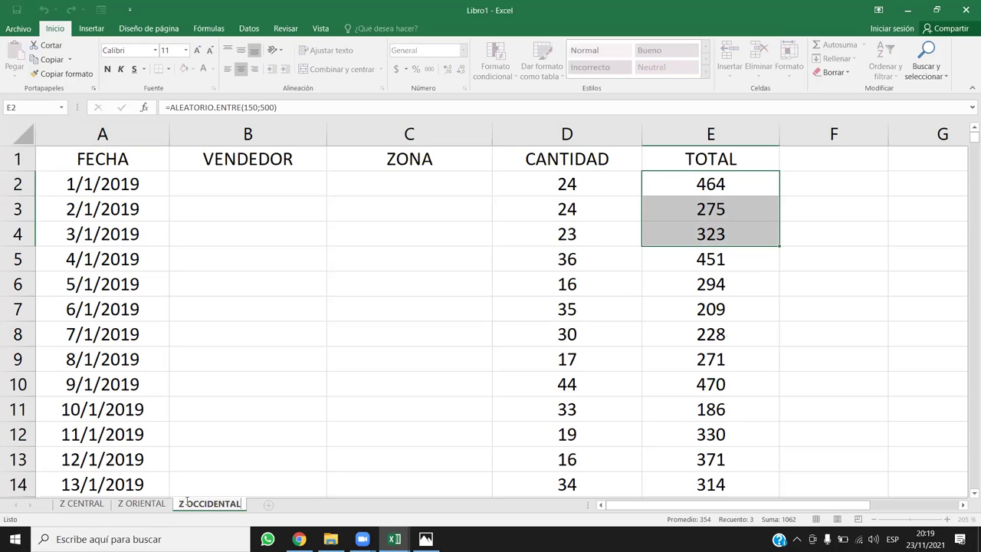
click(424, 342)
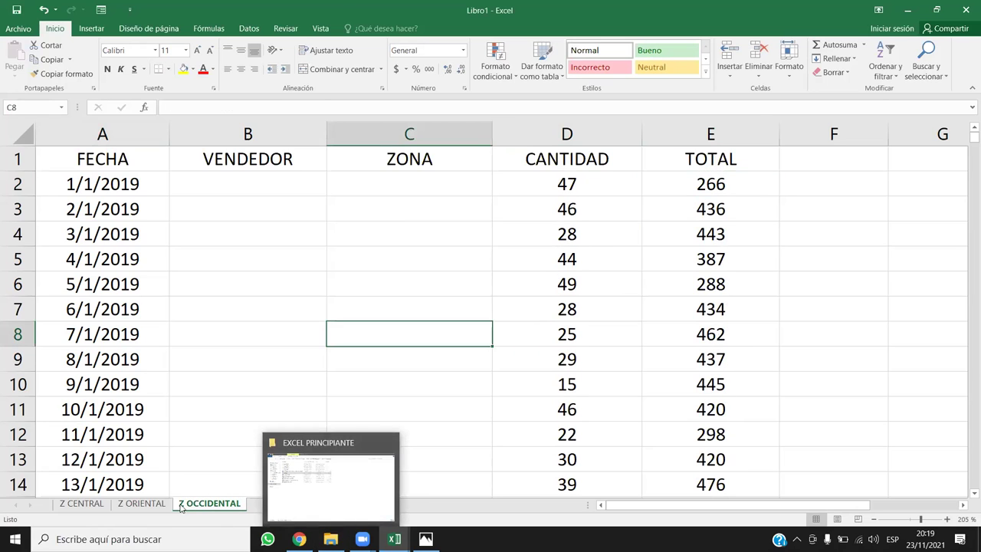
click(222, 437)
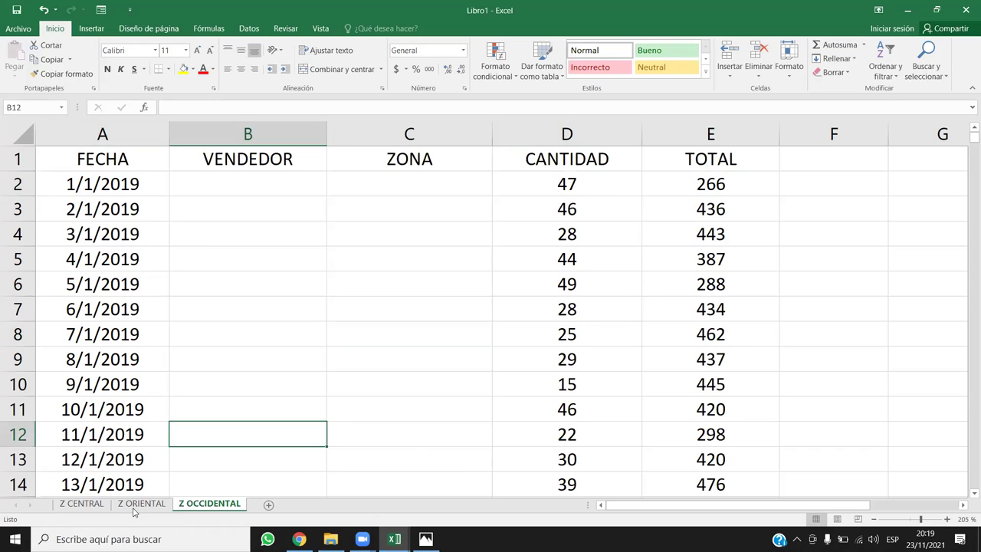
Open the Z CENTRAL sheet and select cell C2, the first empty cell under ZONA
click(85, 504)
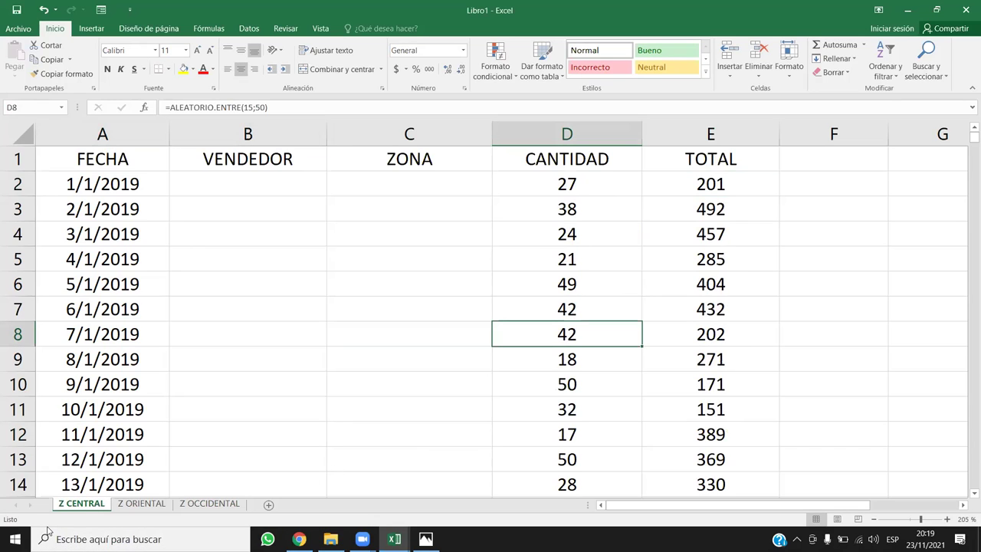
click(360, 234)
click(265, 299)
click(294, 210)
click(322, 184)
click(425, 175)
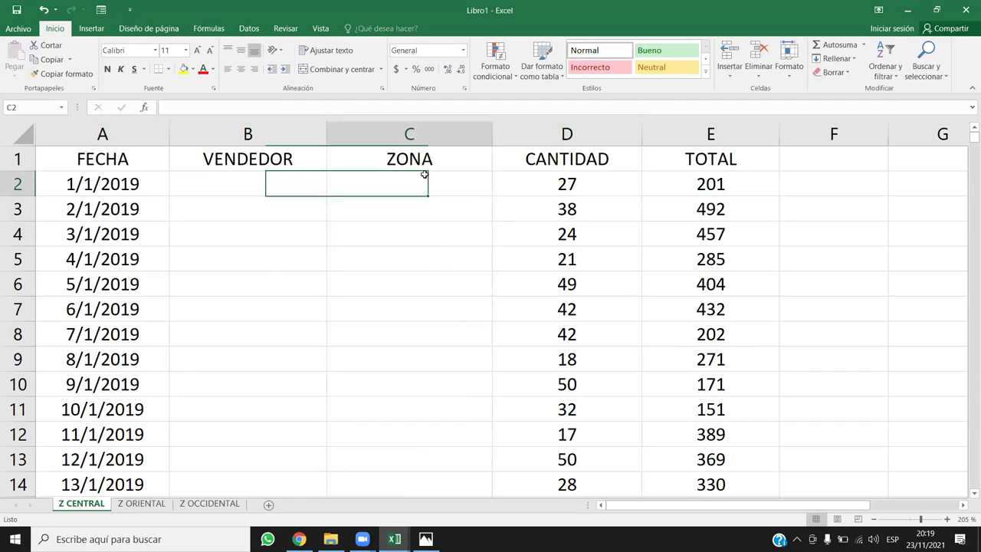
click(417, 131)
click(427, 180)
click(416, 133)
click(416, 176)
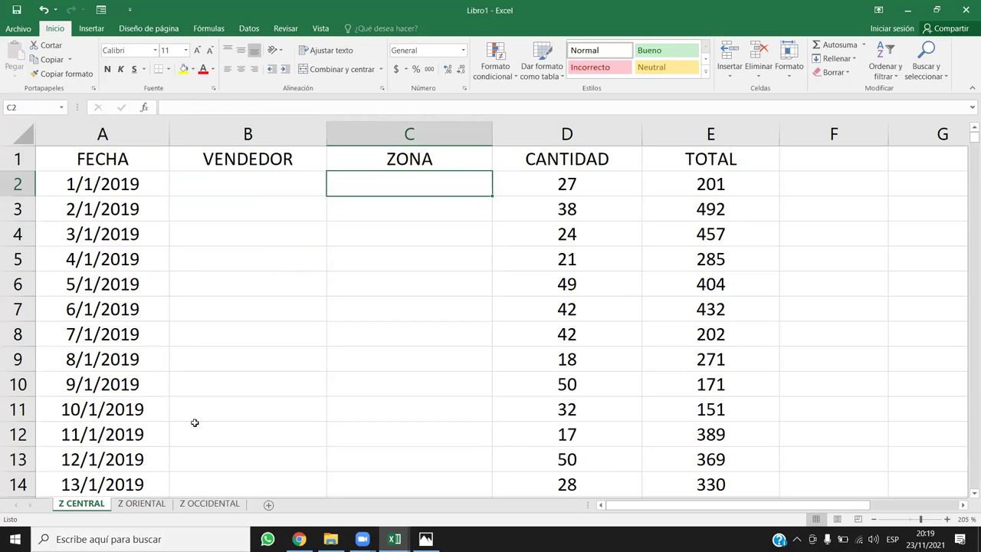
Enter CENTRAL in cell C2 and fill it down the ZONA column to the last data row
key(F2)
text(CE)
key(BackSpace)
text(NT)
key(BackSpace)
text(E)
key(BackSpace)
key(BackSpace)
text(ENTRAL)
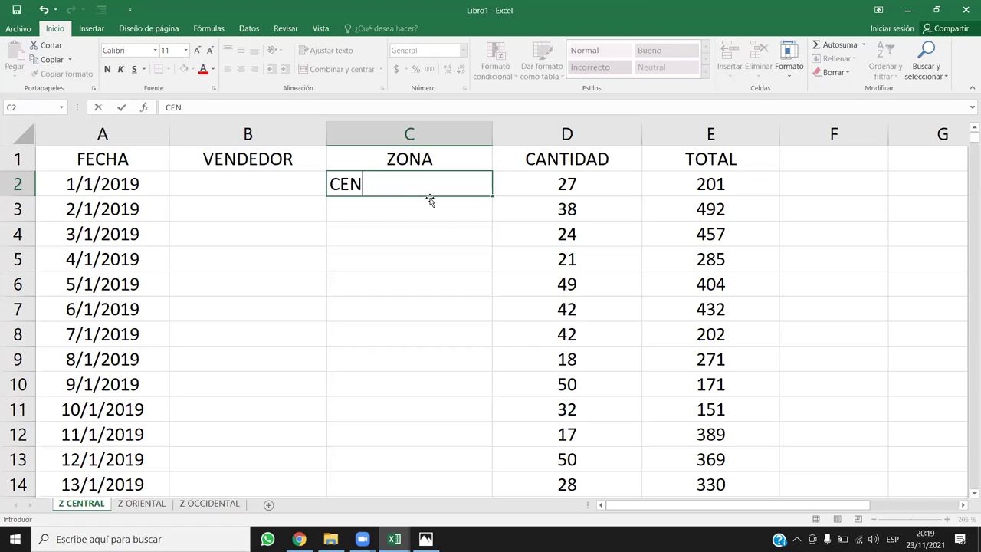
key(Return)
key(Up)
key(Up)
key(Down)
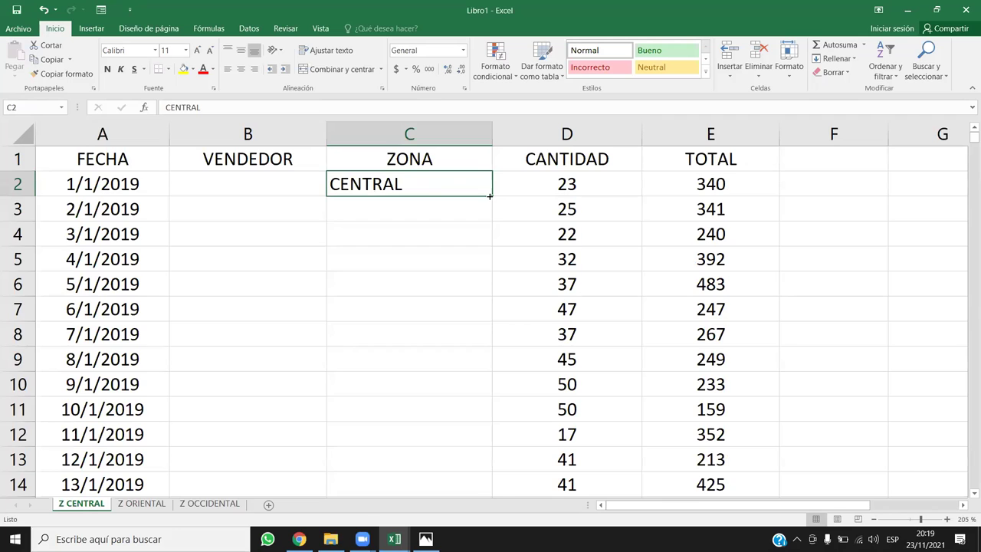
double_click(490, 196)
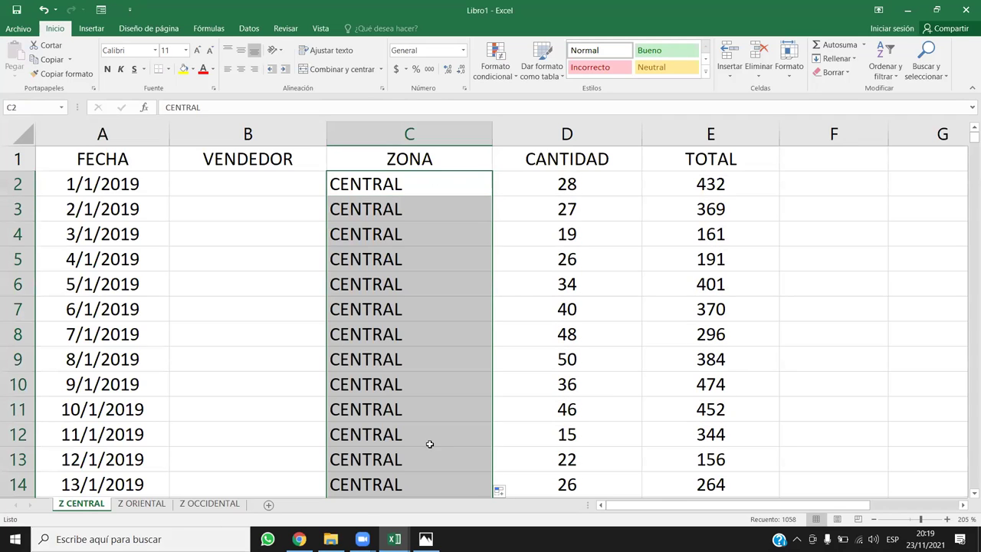
On the Z ORIENTAL sheet, enter ORIENTAL in cell C2, fill it down the ZONA column, and check the last data row
click(140, 503)
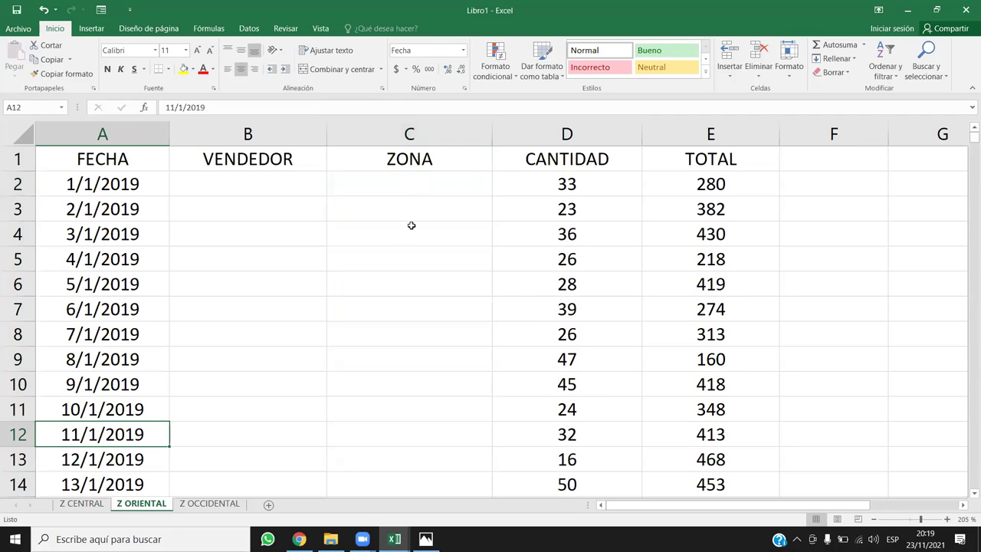
click(423, 177)
text(ORIENTAL)
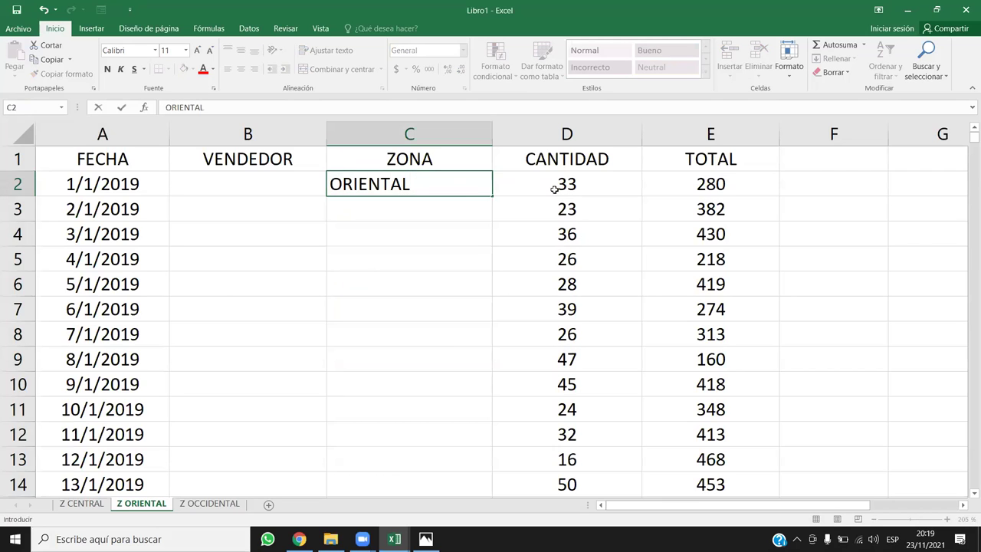
key(Return)
click(475, 192)
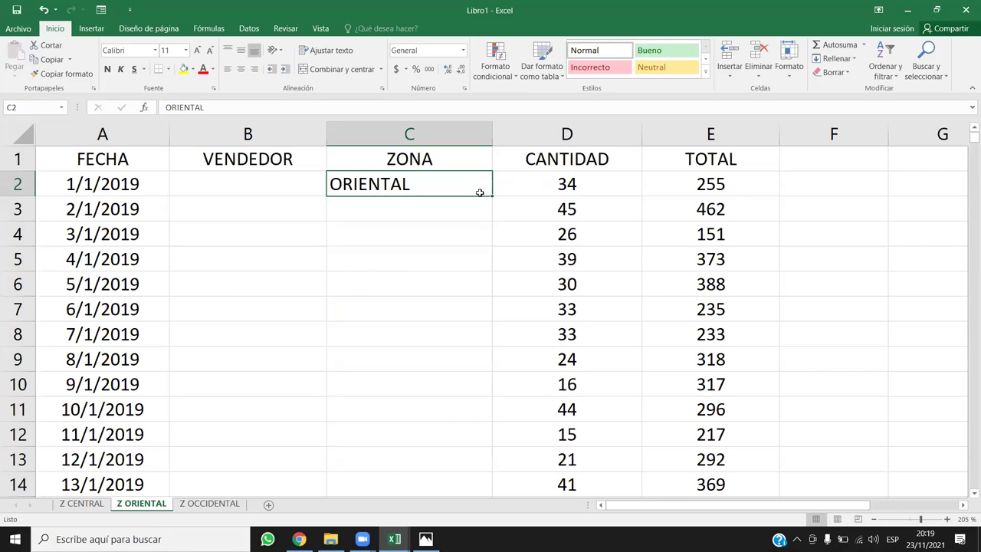
double_click(493, 197)
click(439, 262)
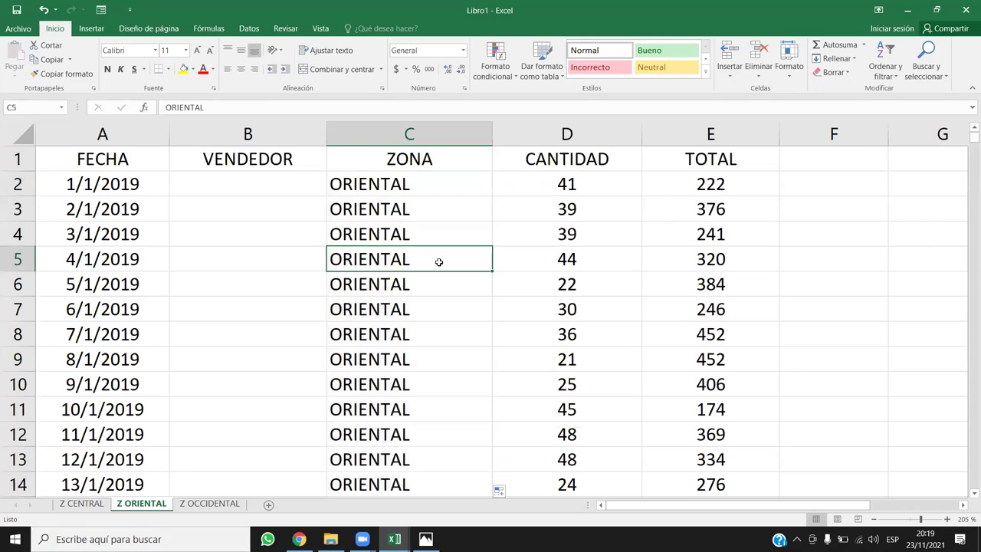
key(ctrl+Down)
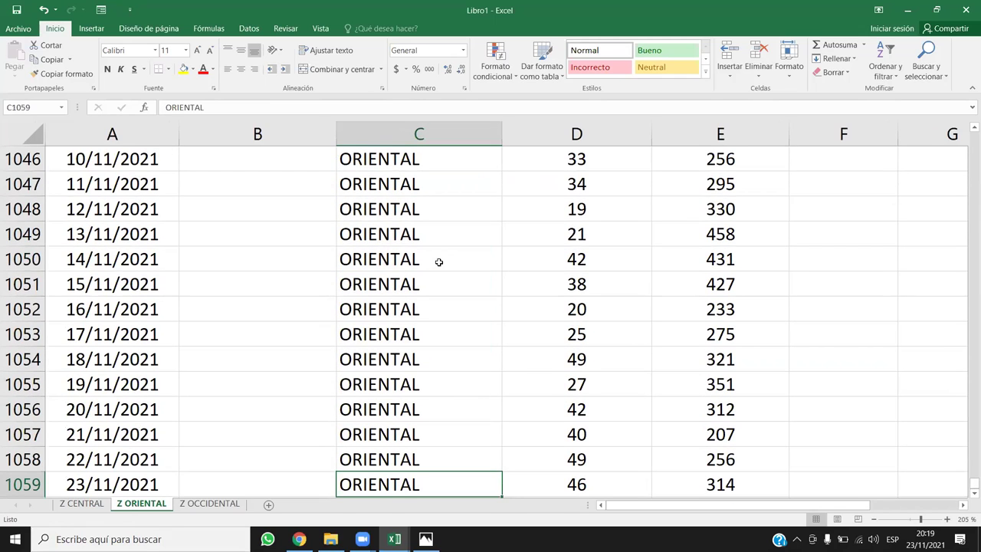
key(ctrl+Up)
key(Down)
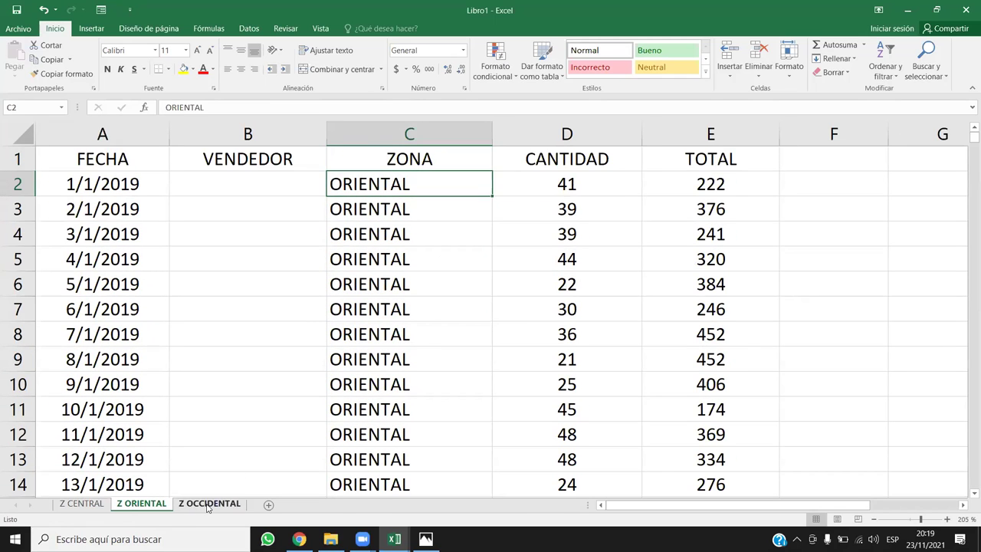
On the Z OCCIDENTAL sheet, enter OCCIDENTAL in cell C2, fill it down the ZONA column, and check the last data row
click(210, 503)
click(394, 176)
text(OCCIDENTAL)
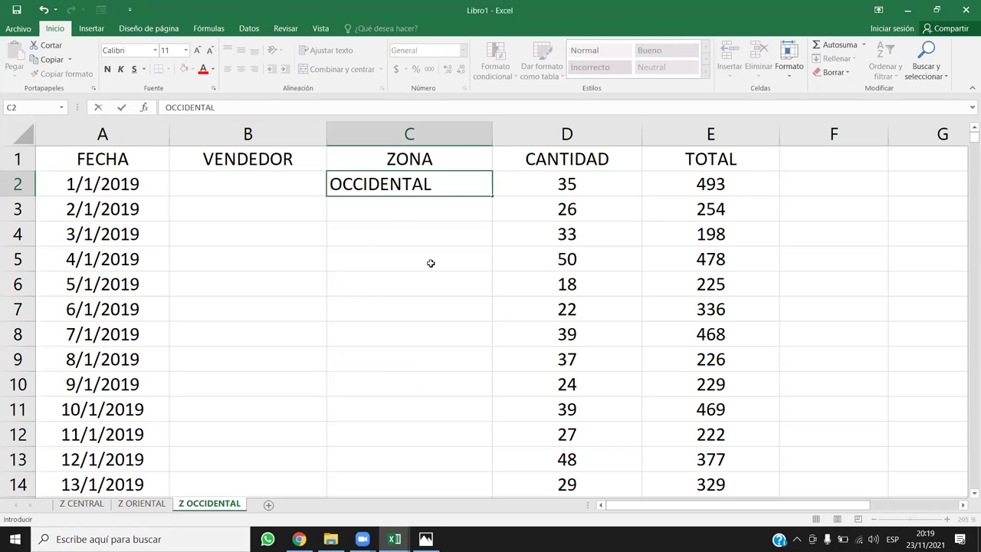
click(431, 263)
click(479, 188)
double_click(491, 196)
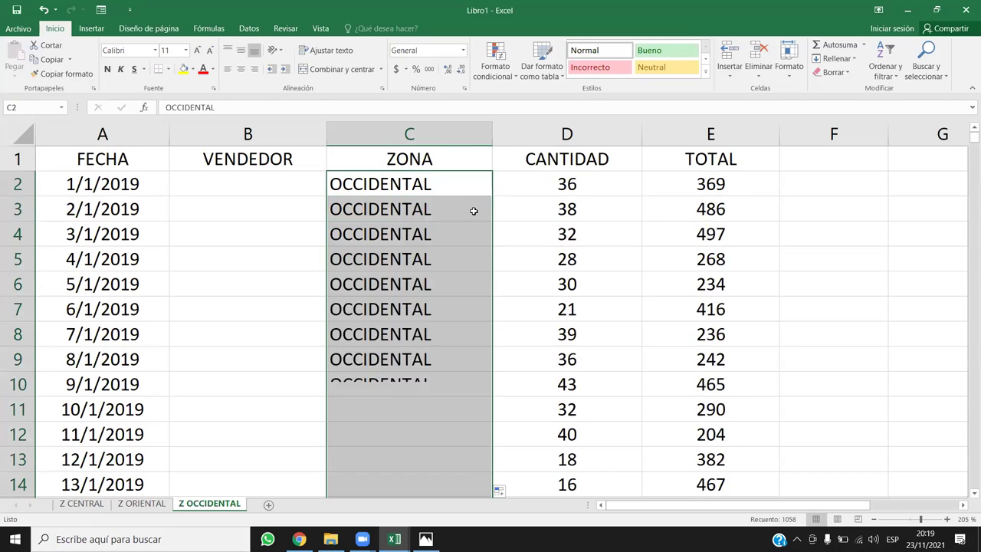
click(436, 249)
key(ctrl+Down)
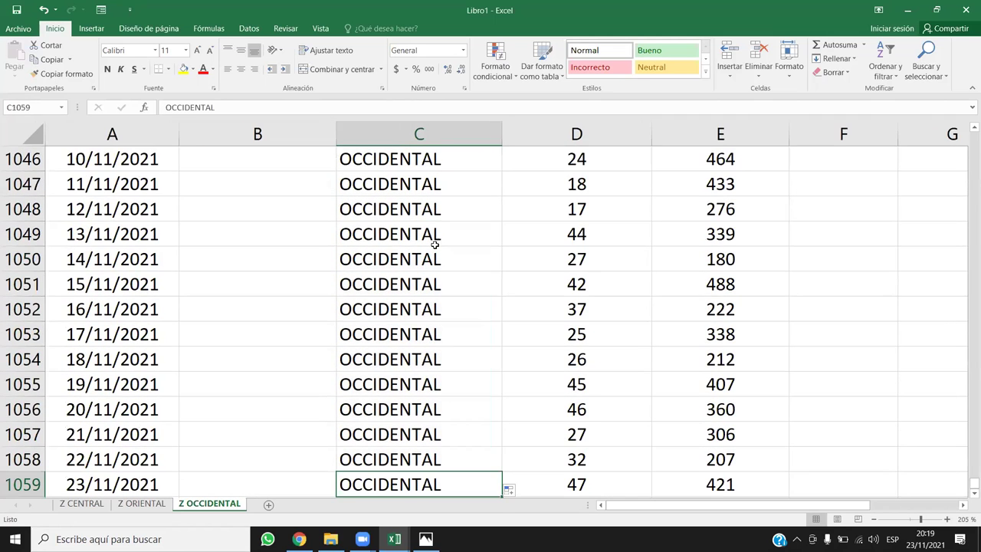
key(ctrl+Up)
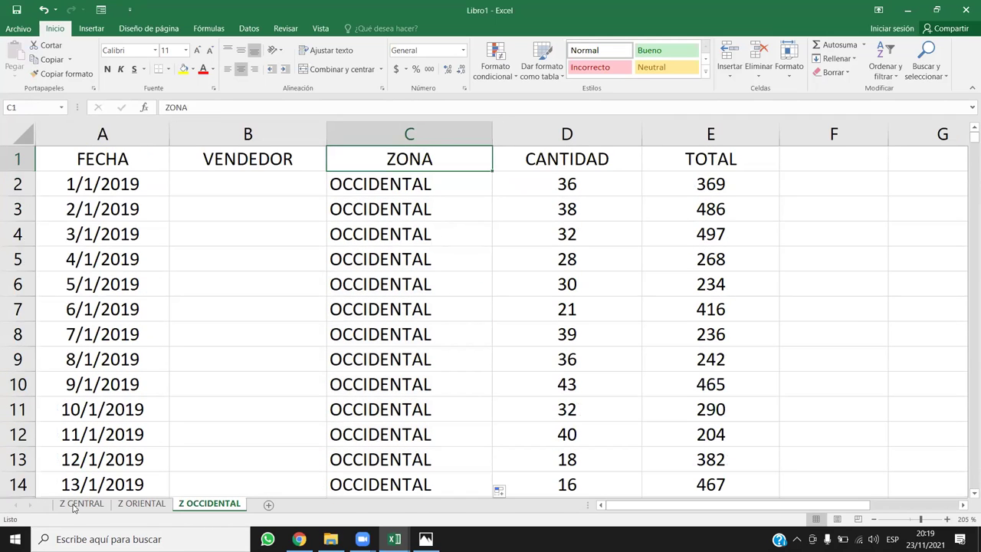
Review the empty VENDEDOR column and compare the Z CENTRAL, Z ORIENTAL and Z OCCIDENTAL sheets
click(296, 314)
click(248, 135)
click(281, 226)
key(ctrl+Up)
click(307, 184)
key(Right)
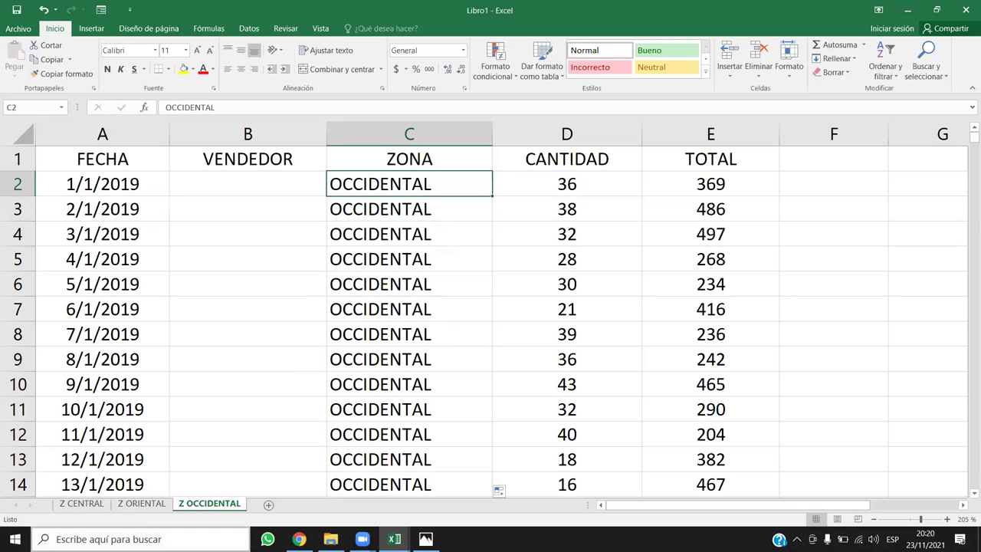
click(84, 504)
click(141, 504)
click(84, 504)
click(153, 506)
click(209, 503)
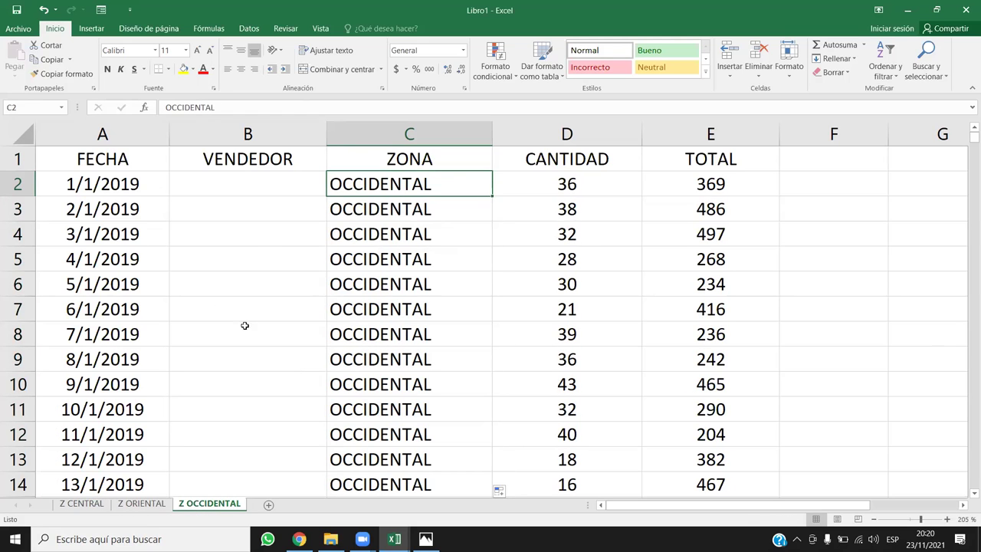
Group the Z CENTRAL, Z ORIENTAL and Z OCCIDENTAL sheets and create copies of them before Z CENTRAL in the same workbook
click(97, 507)
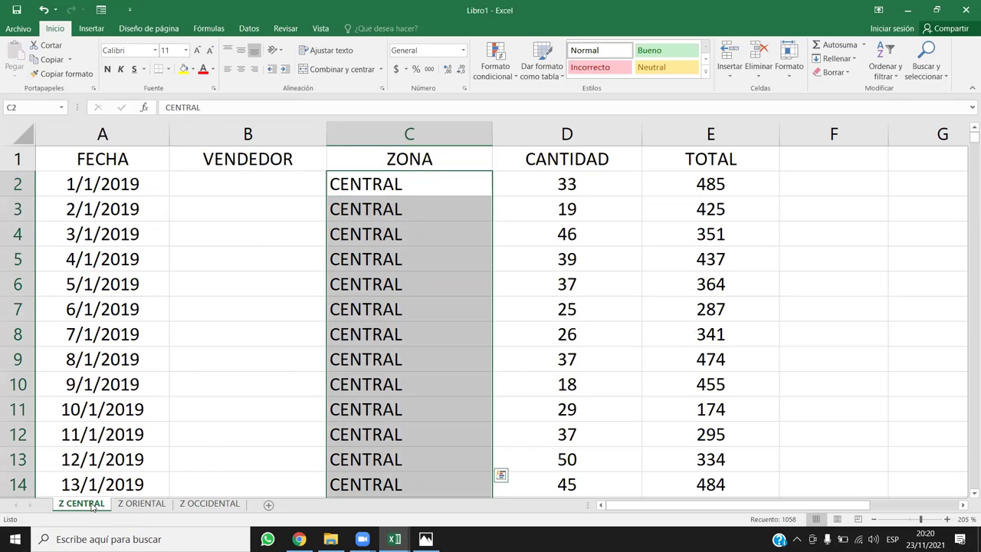
ctrl+click(141, 506)
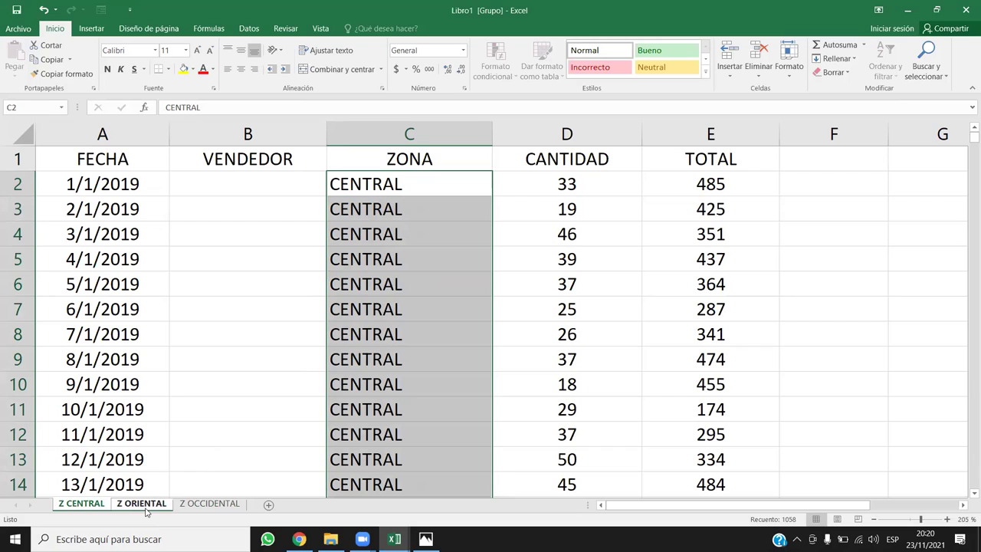
ctrl+click(209, 503)
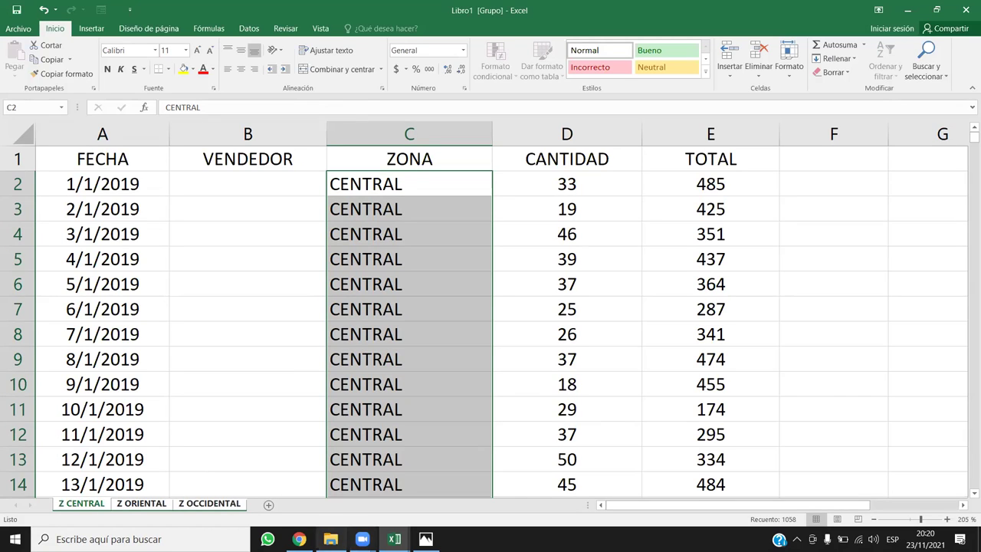
right_click(223, 506)
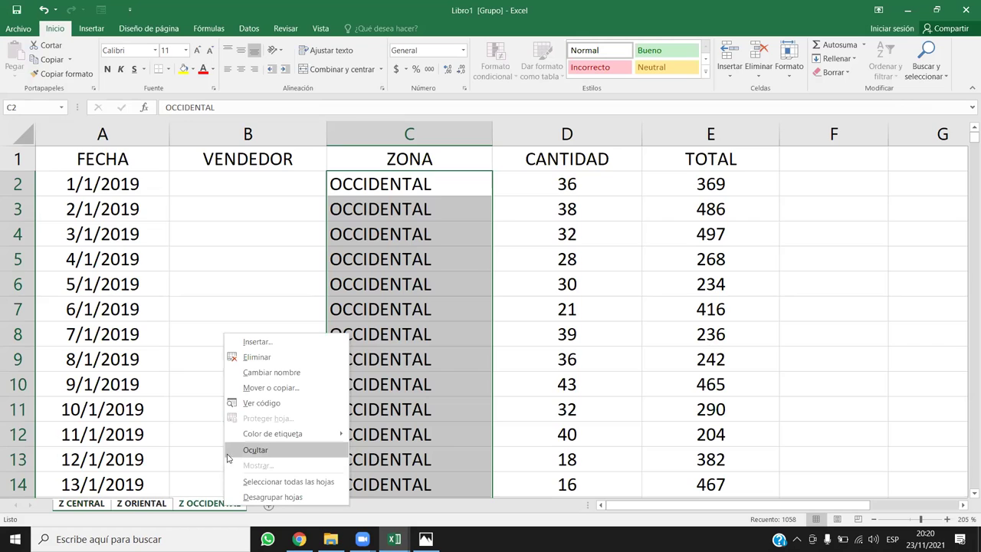
click(271, 388)
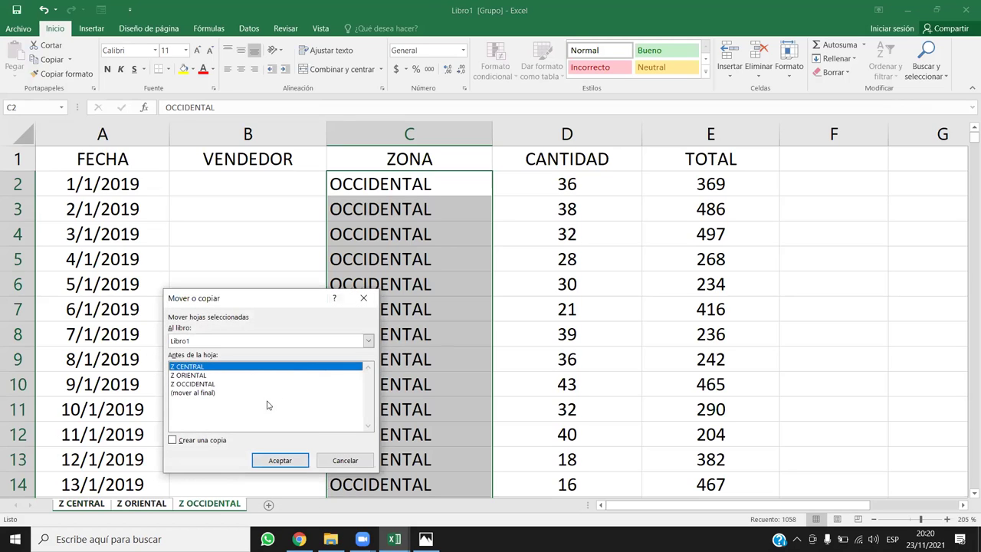
click(187, 441)
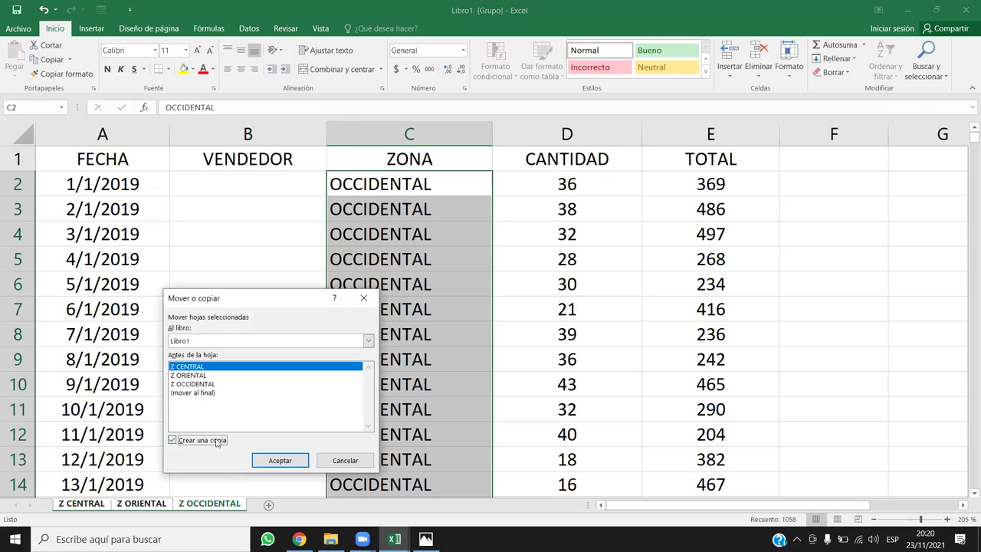
click(277, 461)
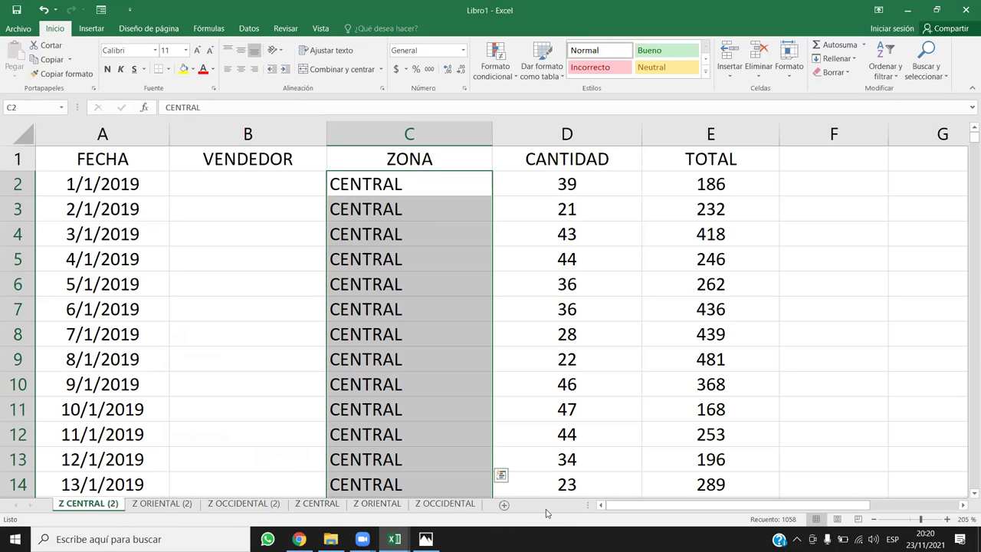
Group the original Z CENTRAL, Z ORIENTAL and Z OCCIDENTAL sheets and create a second set of copies before Z CENTRAL (2)
click(314, 505)
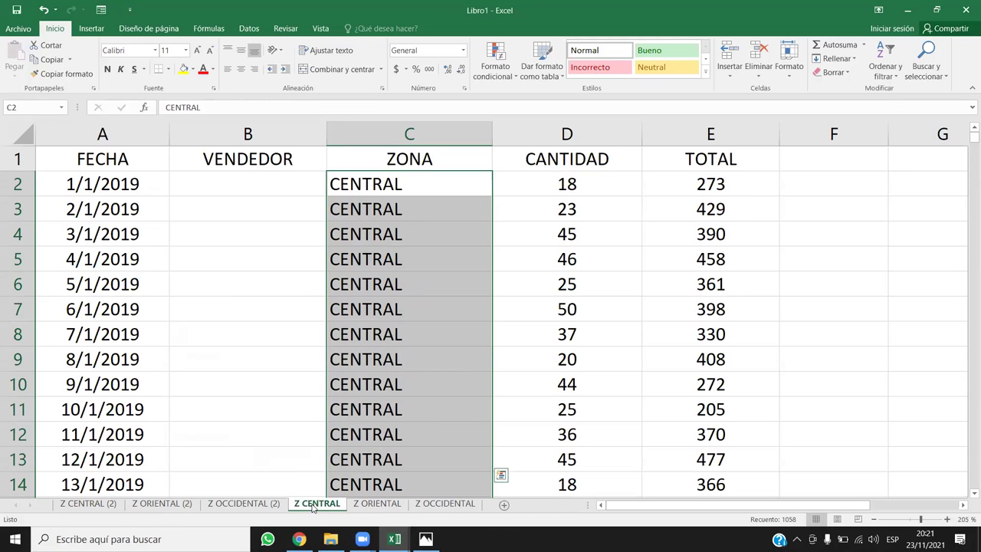
ctrl+click(380, 507)
ctrl+click(442, 502)
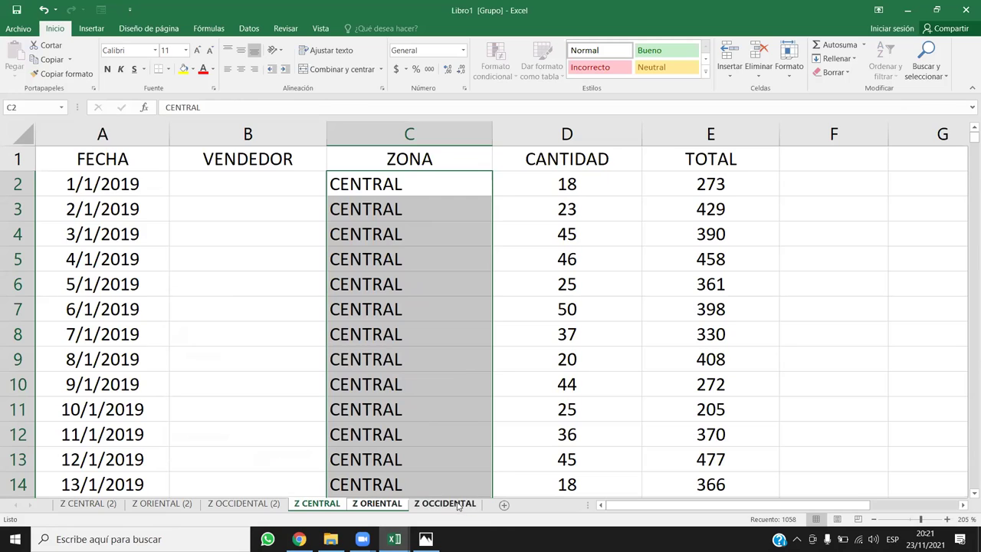
right_click(383, 510)
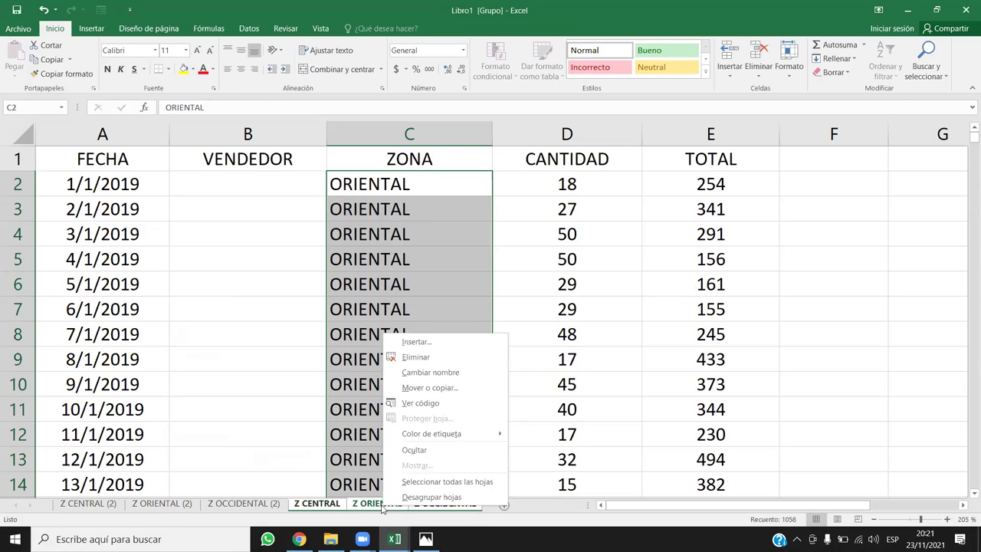
click(427, 390)
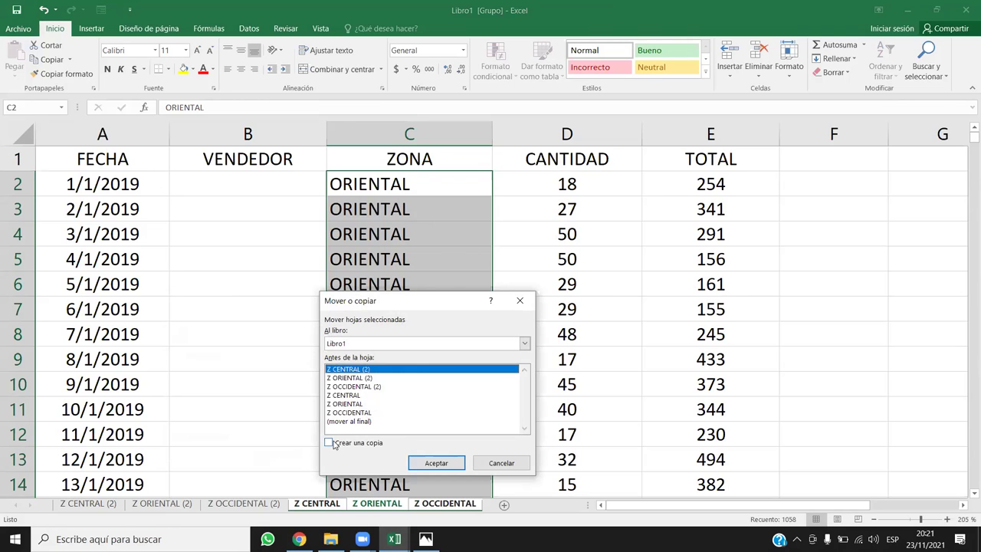
click(329, 443)
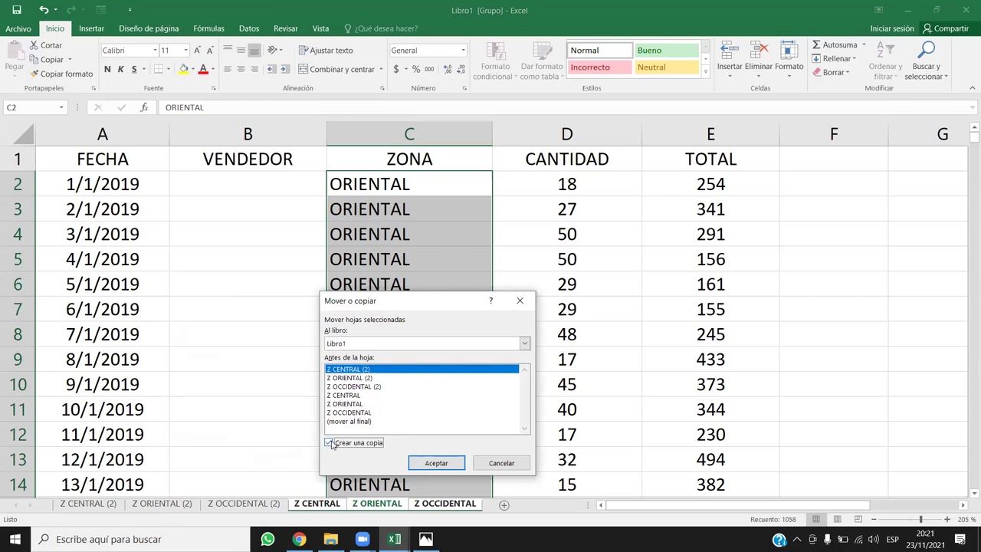
click(437, 463)
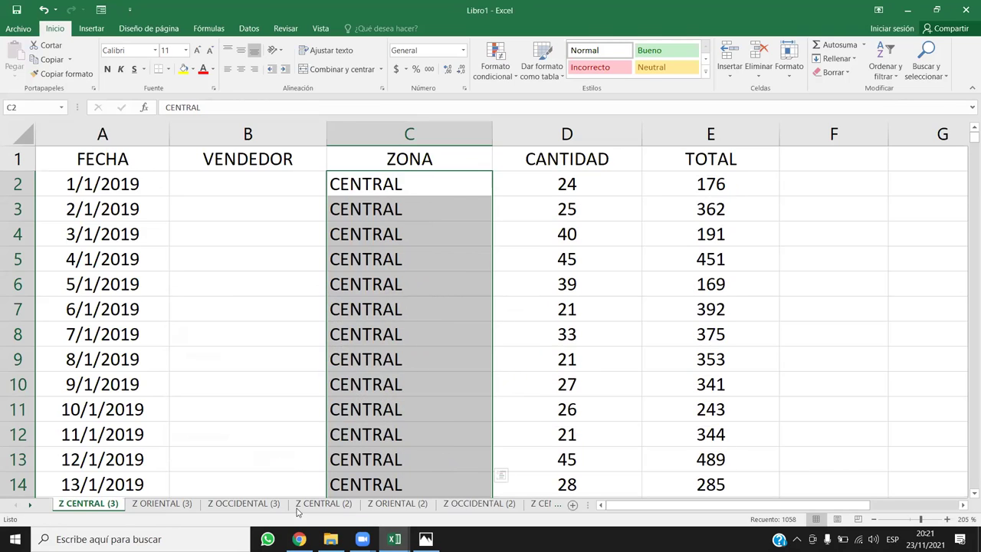
Widen the sheet tab area and group all sheets from Z CENTRAL (3) through Z OCCIDENTAL
drag(588, 505, 797, 504)
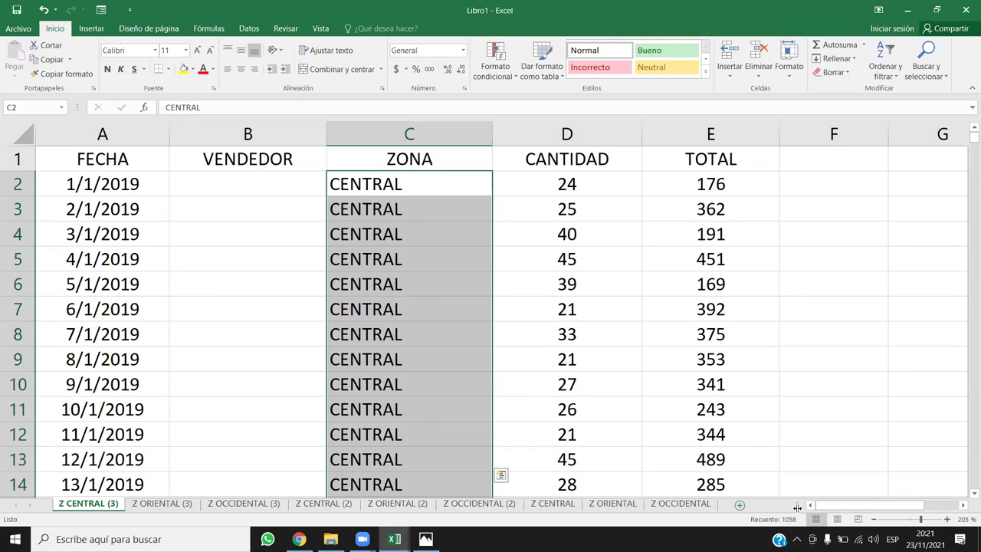
shift+click(688, 504)
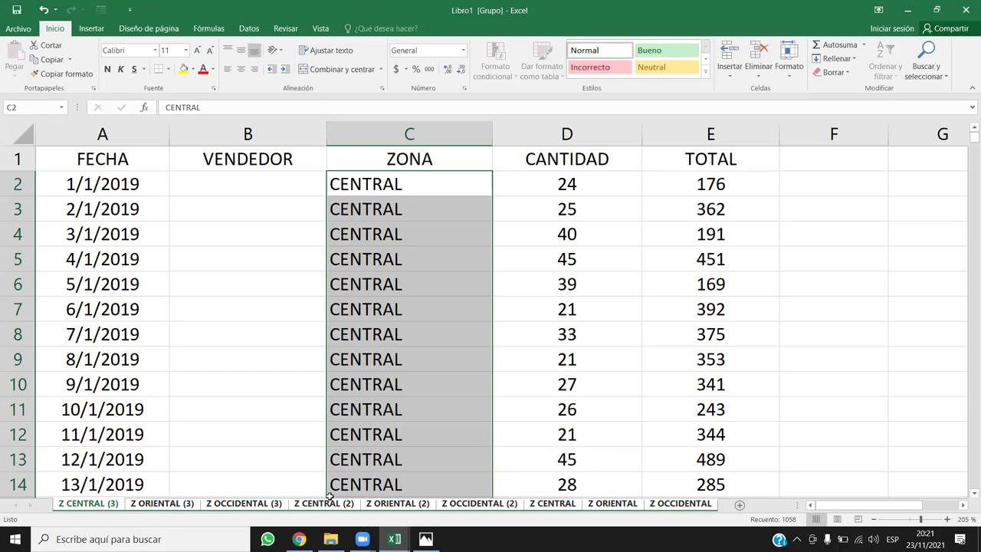
click(242, 378)
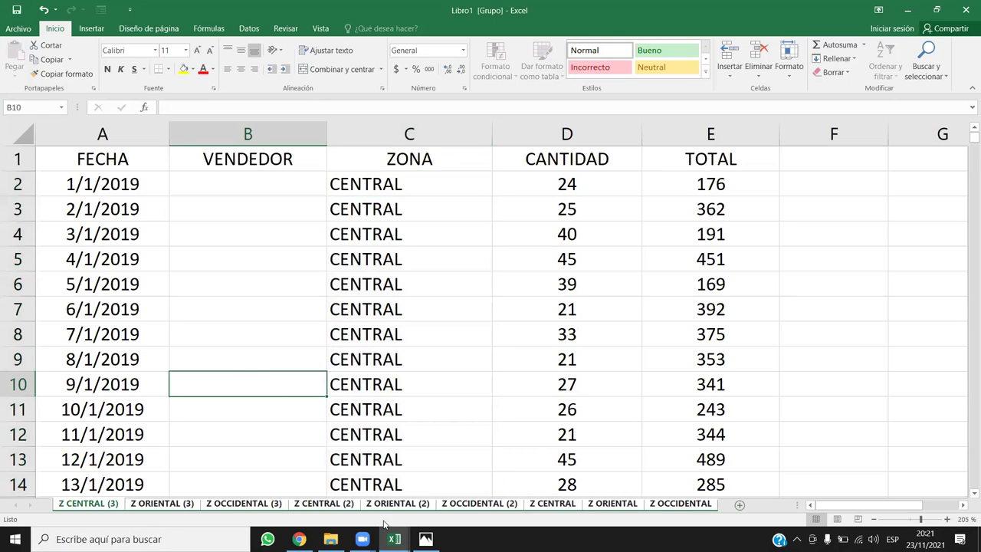
click(457, 300)
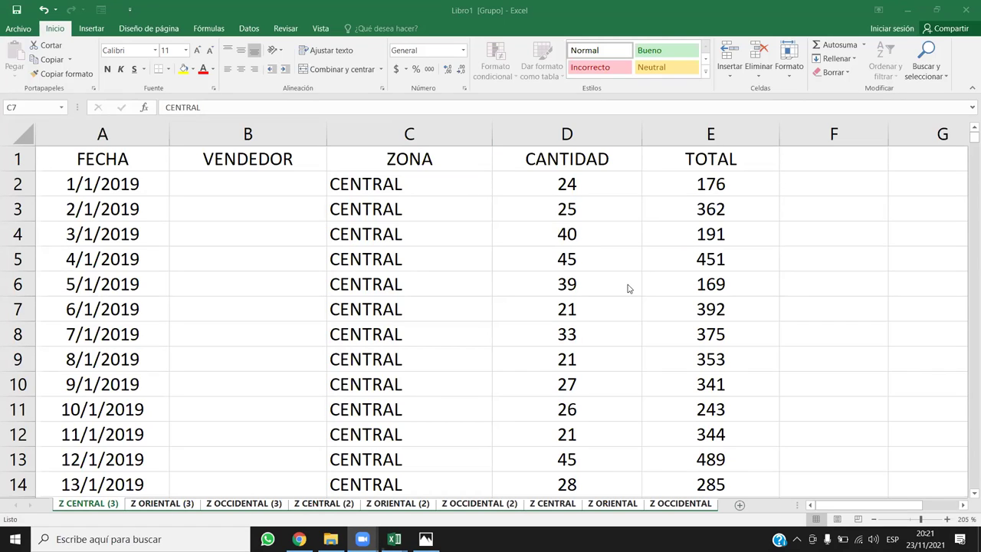
click(425, 183)
drag(429, 184, 438, 287)
click(468, 286)
drag(447, 189, 458, 307)
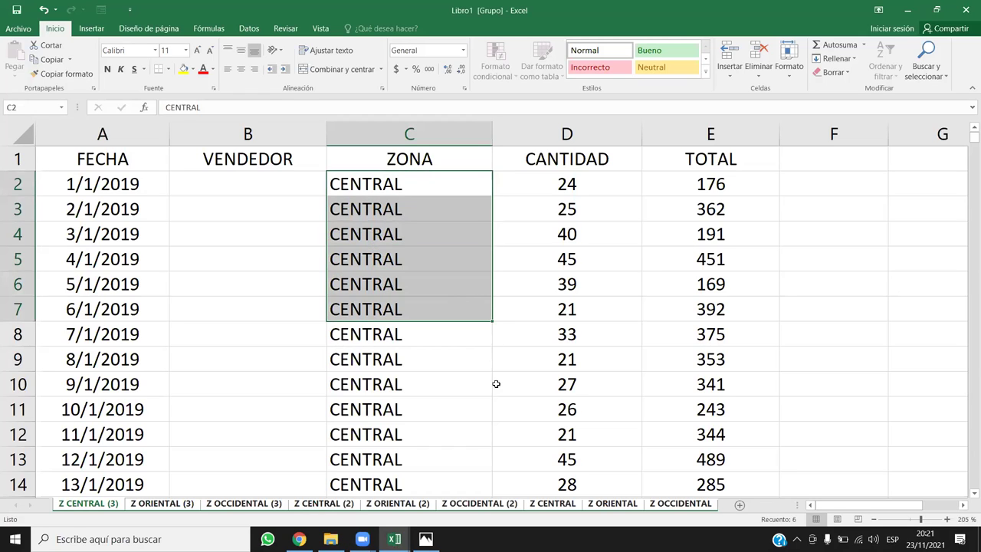
click(496, 393)
click(442, 185)
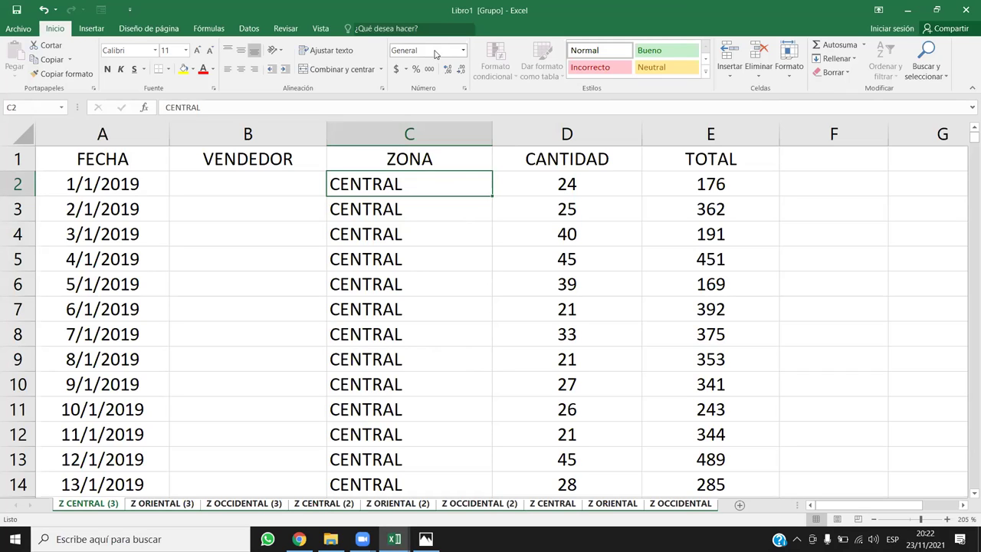
Ungroup the sheets and look through the zone sheets and their copies, ending on Z CENTRAL
click(681, 504)
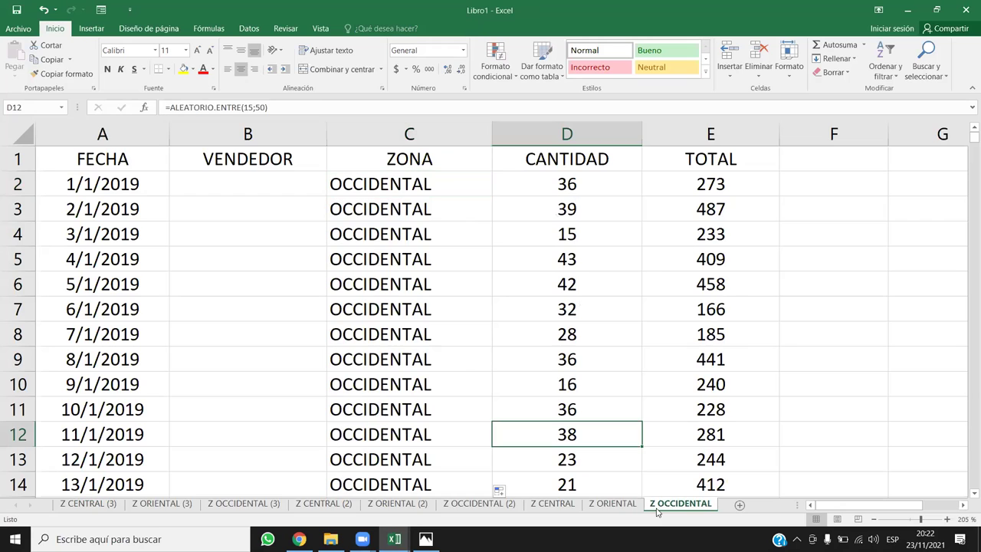
click(359, 289)
click(162, 504)
click(276, 508)
click(337, 505)
click(401, 496)
click(397, 503)
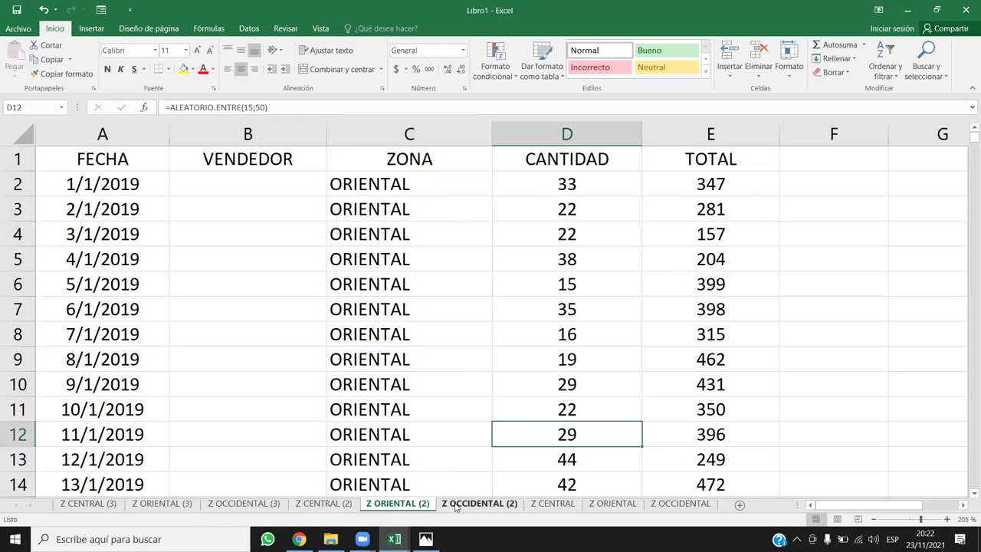
click(479, 503)
click(552, 504)
Examine the random formula values in the CANTIDAD column of the Z CENTRAL sheet
drag(564, 184, 690, 390)
drag(581, 185, 582, 391)
click(539, 212)
drag(570, 186, 567, 483)
click(554, 233)
click(652, 134)
click(571, 134)
click(652, 134)
click(575, 142)
click(651, 134)
click(558, 202)
click(558, 136)
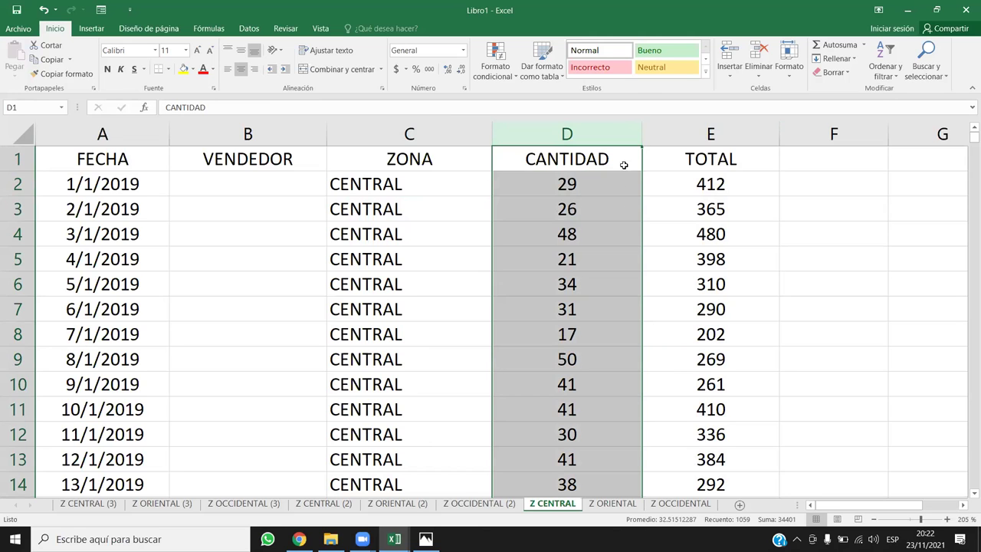
click(627, 188)
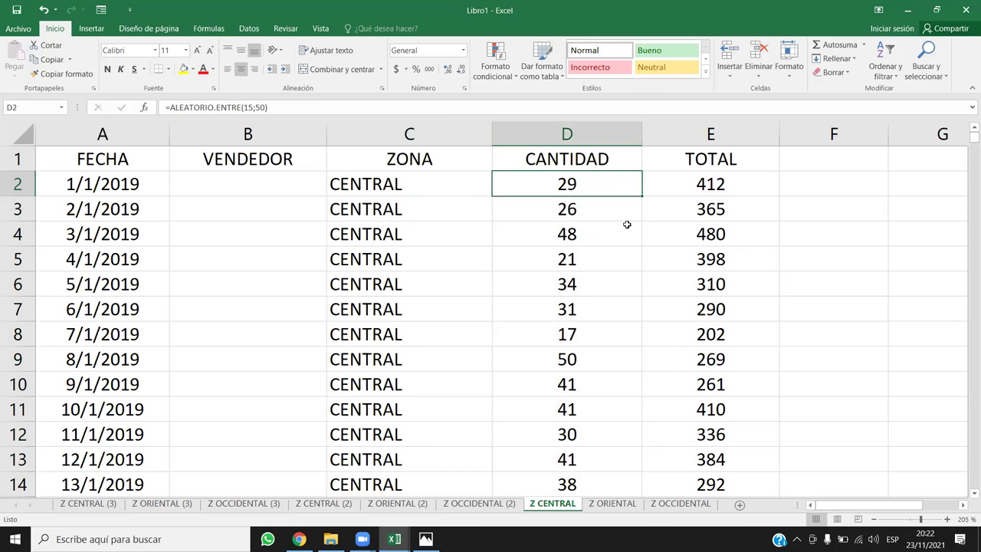
Clear all CANTIDAD values from D2 downward on the Z CENTRAL sheet
key(ctrl+shift+Down)
key(Delete)
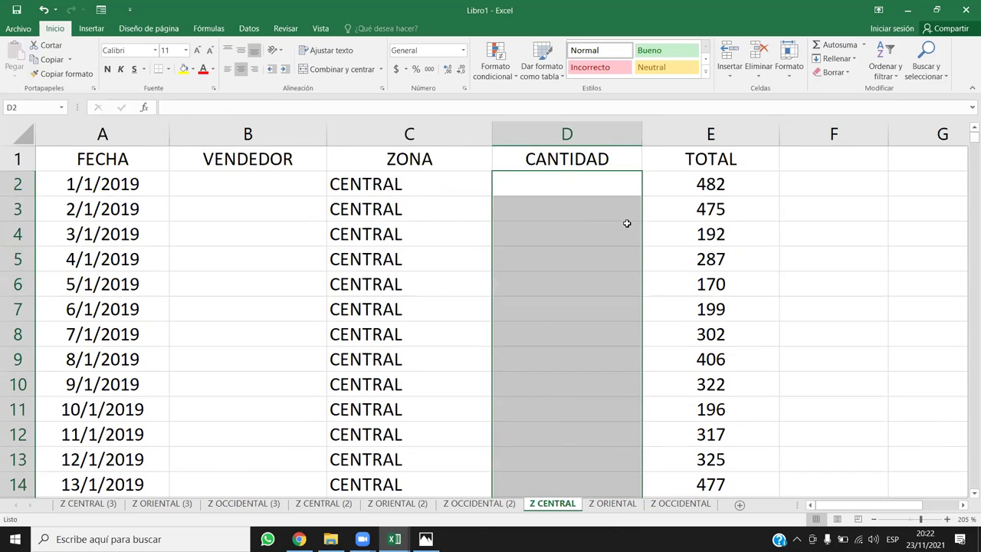
key(Up)
key(Down)
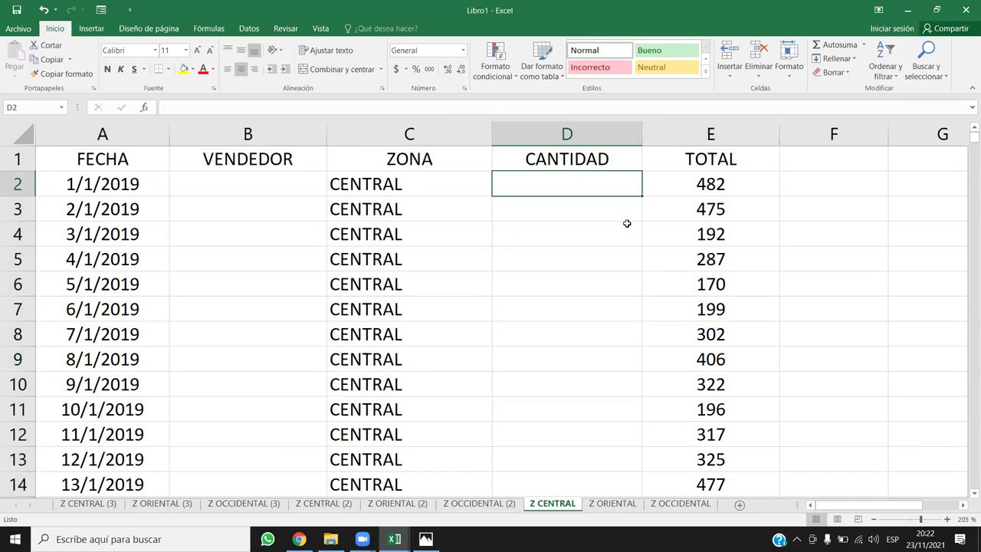
Enter the formula =ALEATORIO.ENTRE(15;50) in D2 to generate a random quantity
click(576, 133)
click(575, 184)
text(=alea)
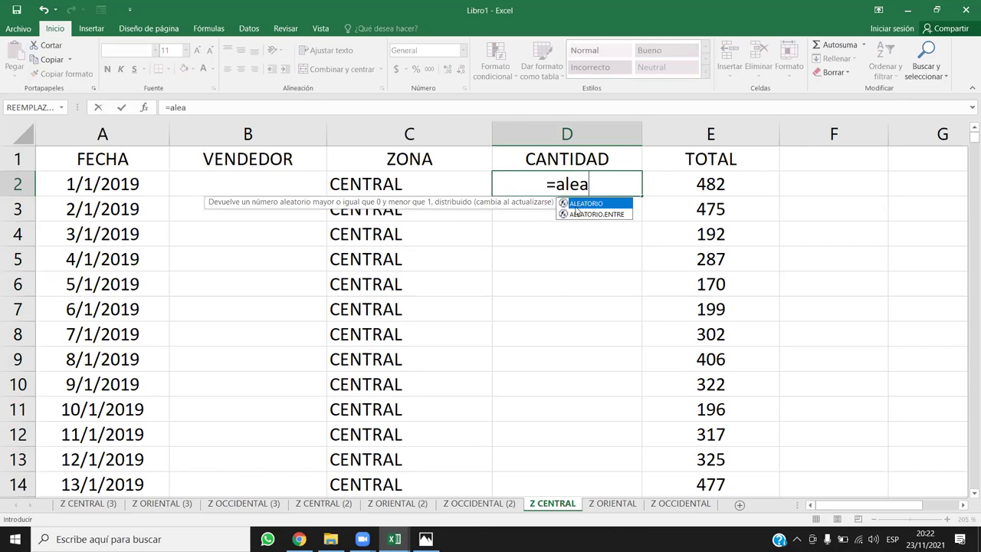
double_click(587, 214)
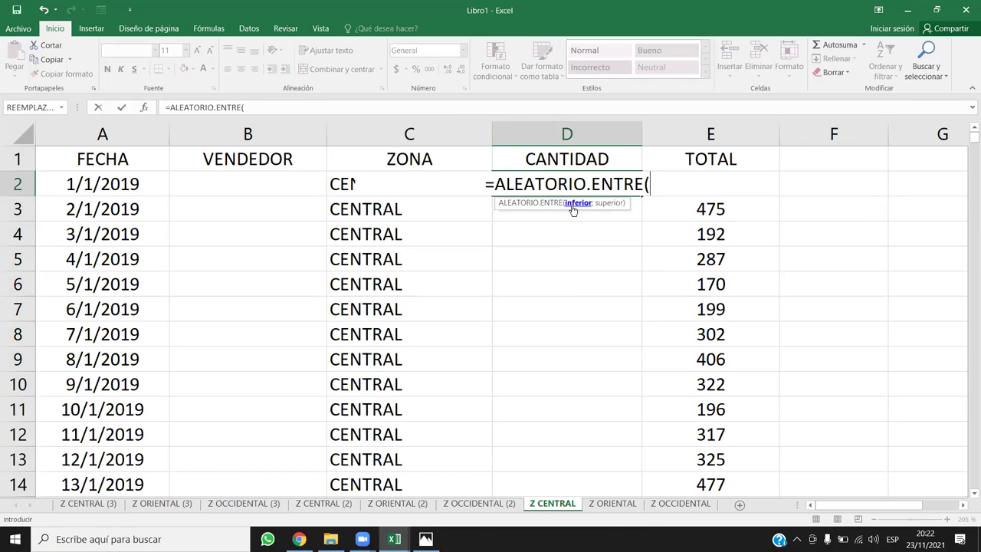
text(15)
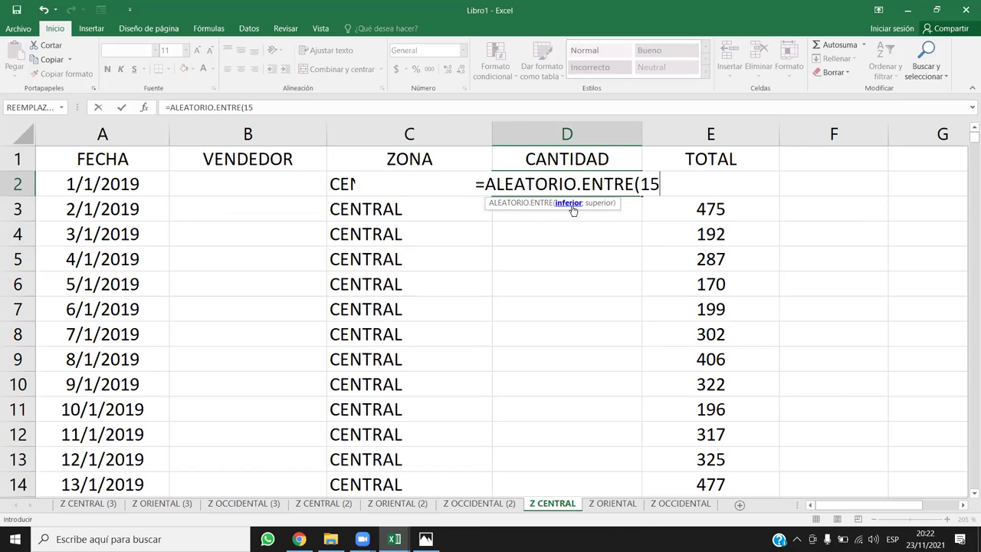
text(;50)
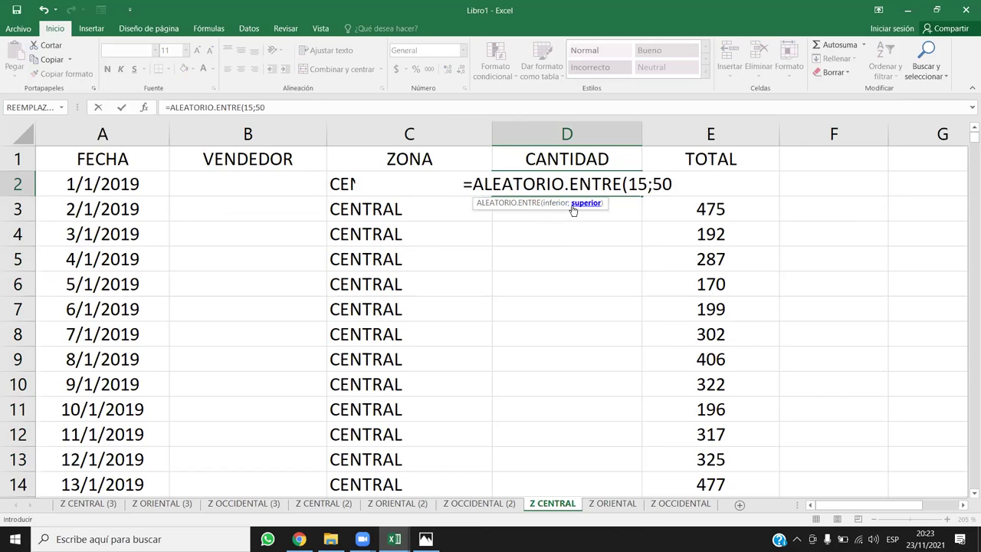
text())
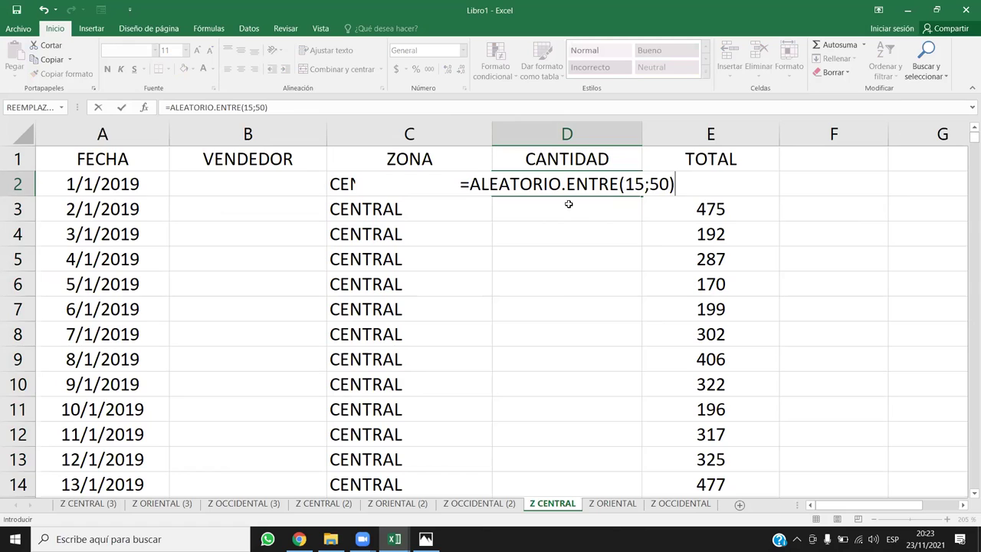
click(642, 183)
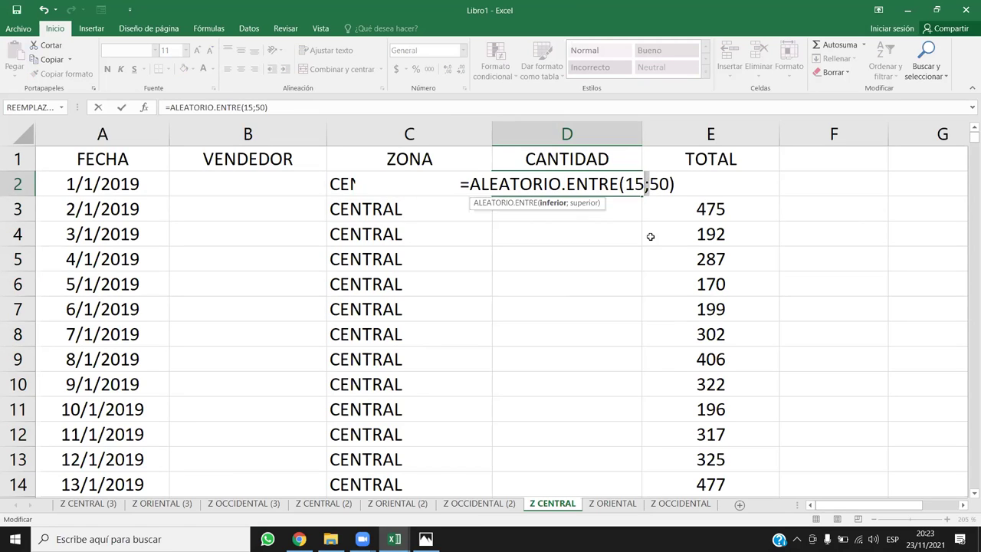
key(End)
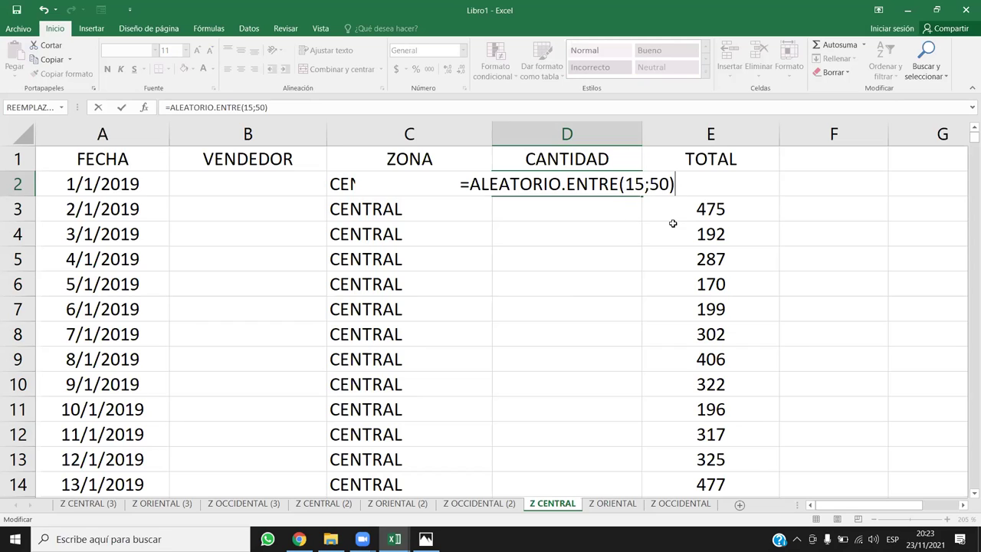
key(Left)
key(Left)
key(Left)
key(Left)
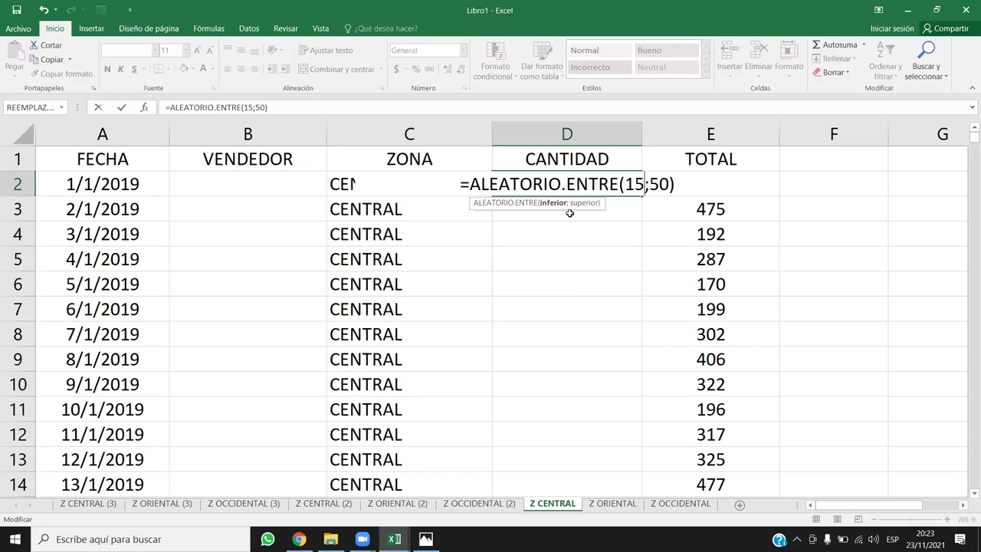
key(Return)
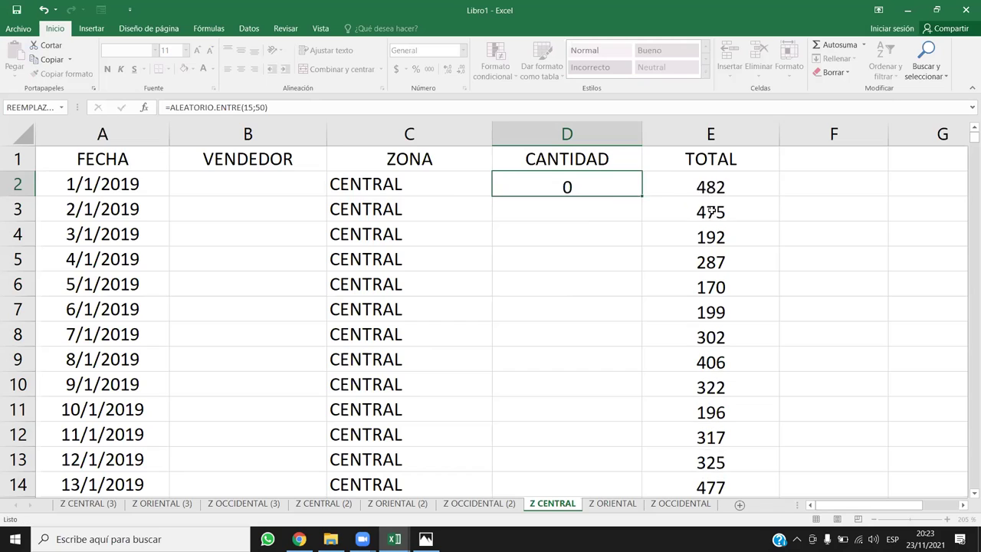
Fill the D2 random formula down the whole CANTIDAD column and review it alongside the TOTAL values
click(596, 179)
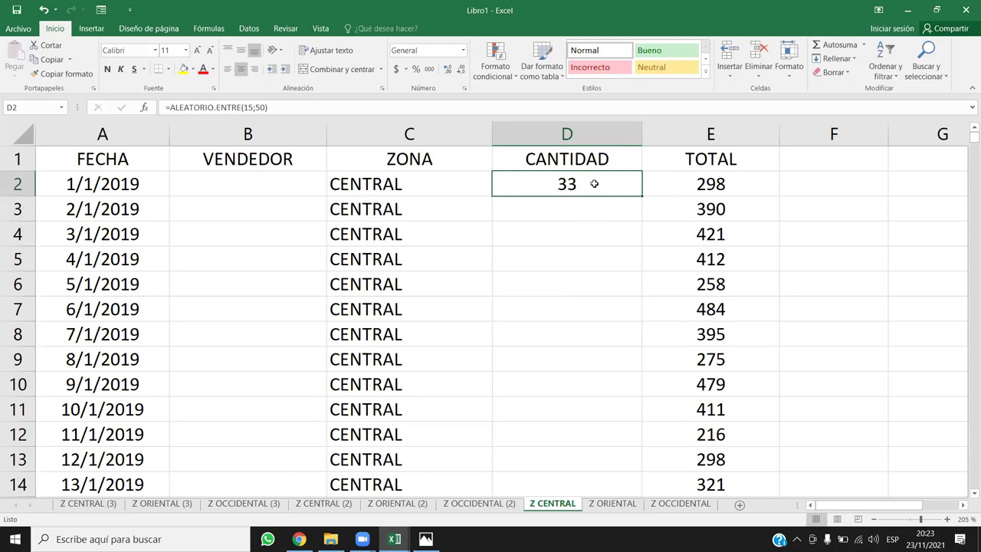
double_click(640, 196)
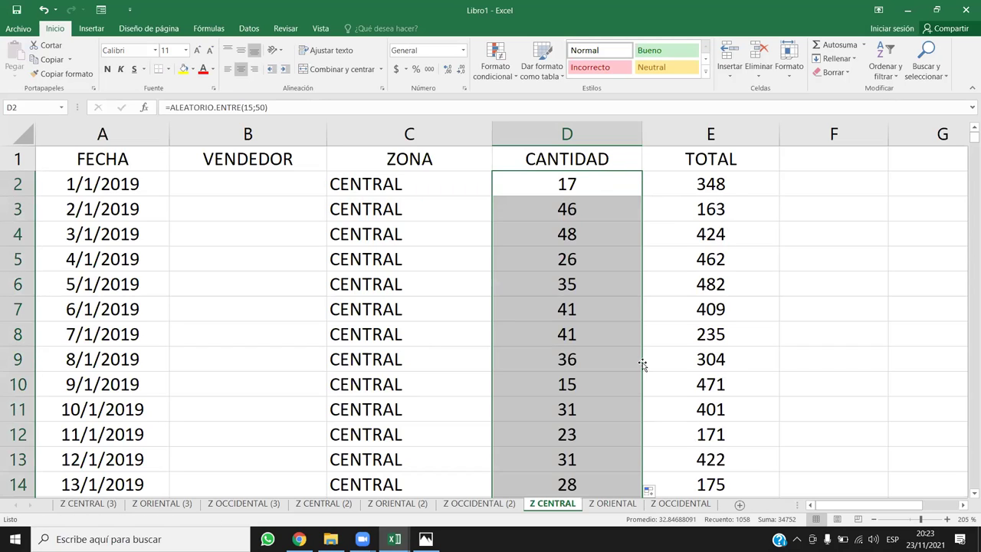
drag(738, 181, 733, 440)
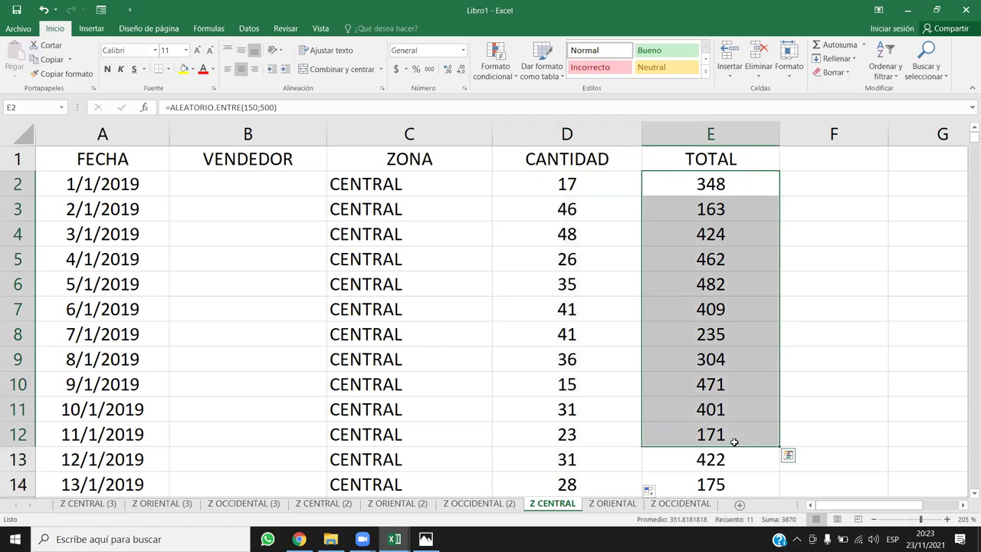
drag(575, 177, 667, 433)
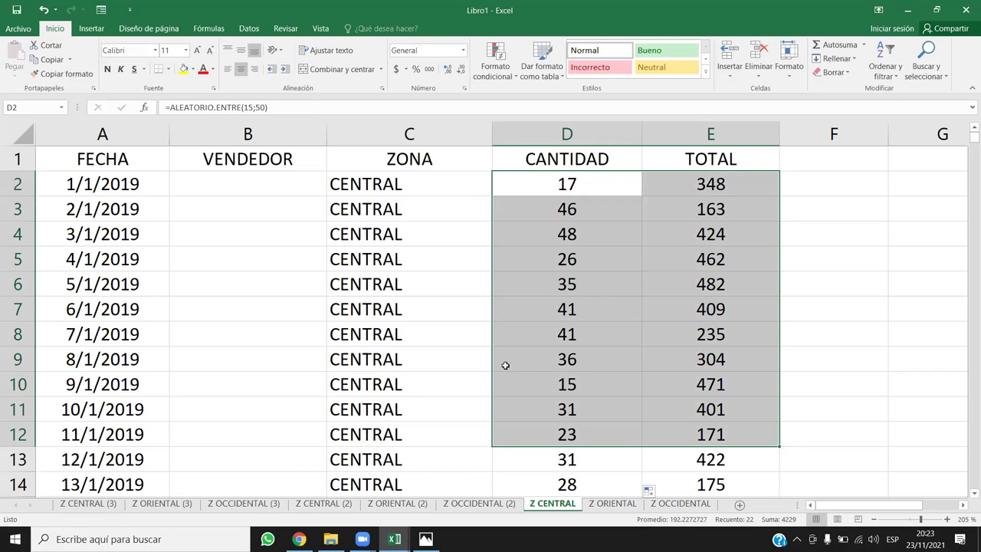
click(591, 181)
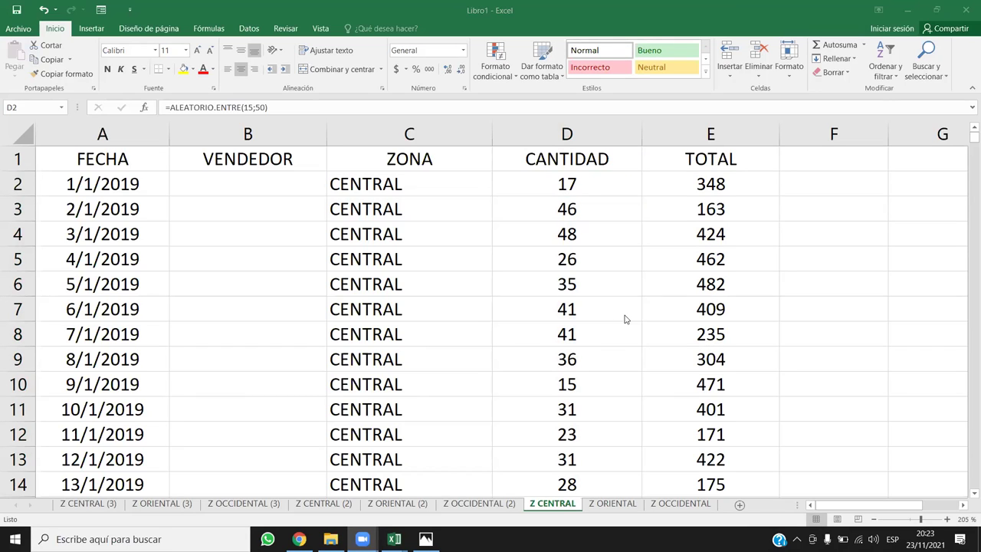
Enter VENDEDOR 1 in B2 as the first seller of the VENDEDOR column
click(223, 311)
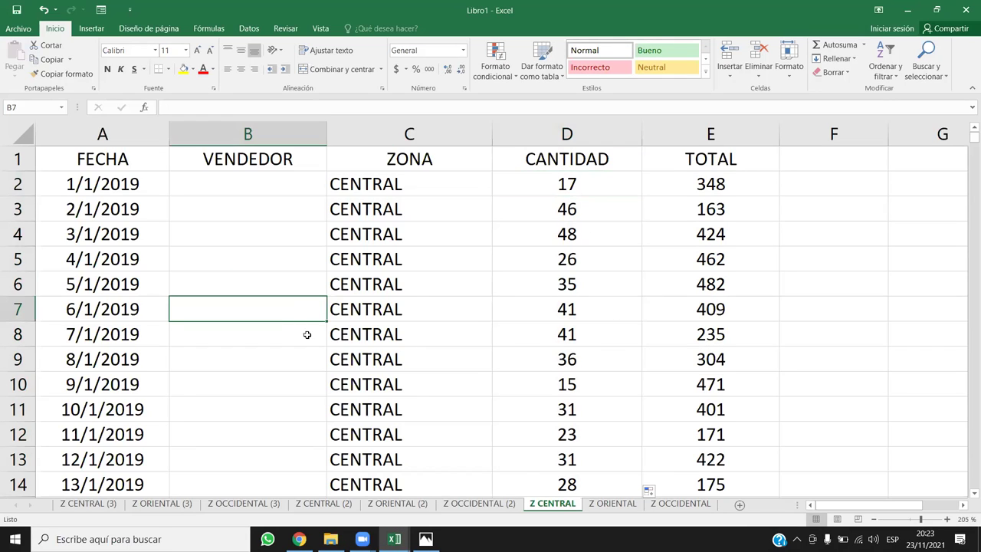
click(251, 176)
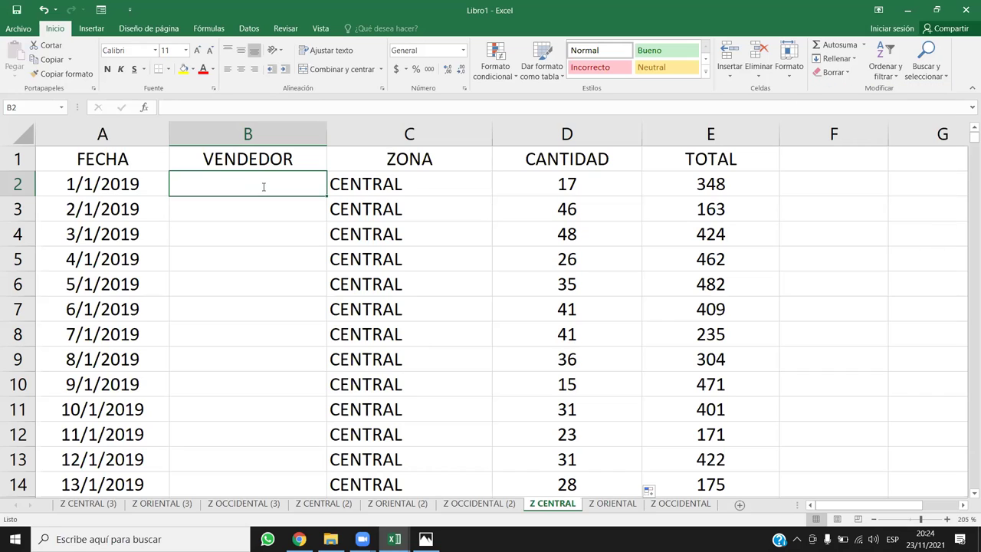
text(vend)
key(BackSpace)
key(BackSpace)
key(BackSpace)
key(BackSpace)
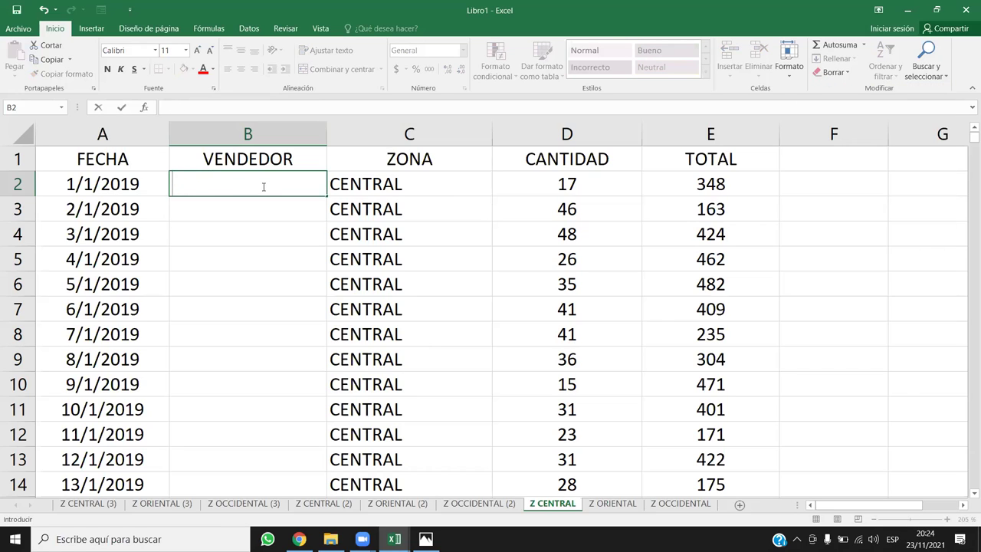
text(VENDEDOR)
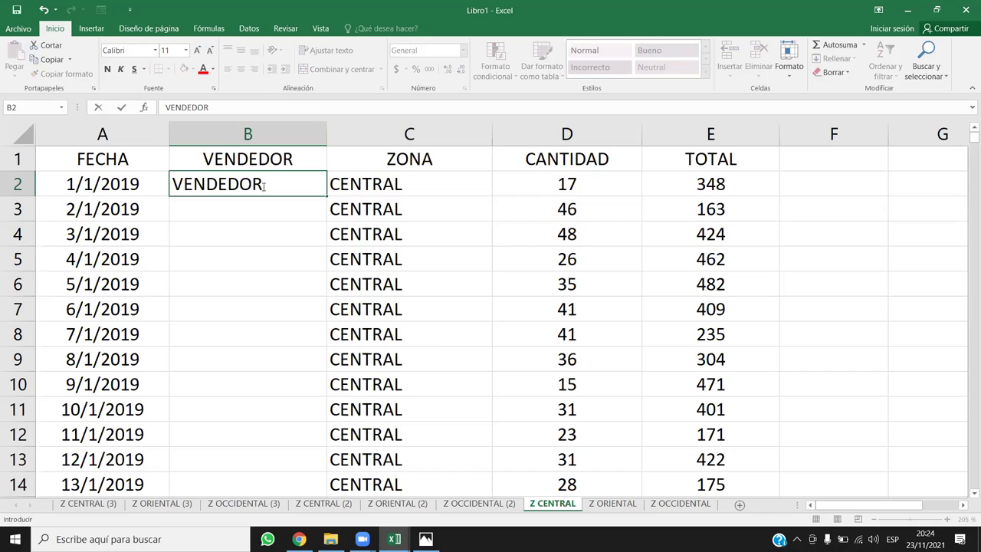
text( 1)
key(Return)
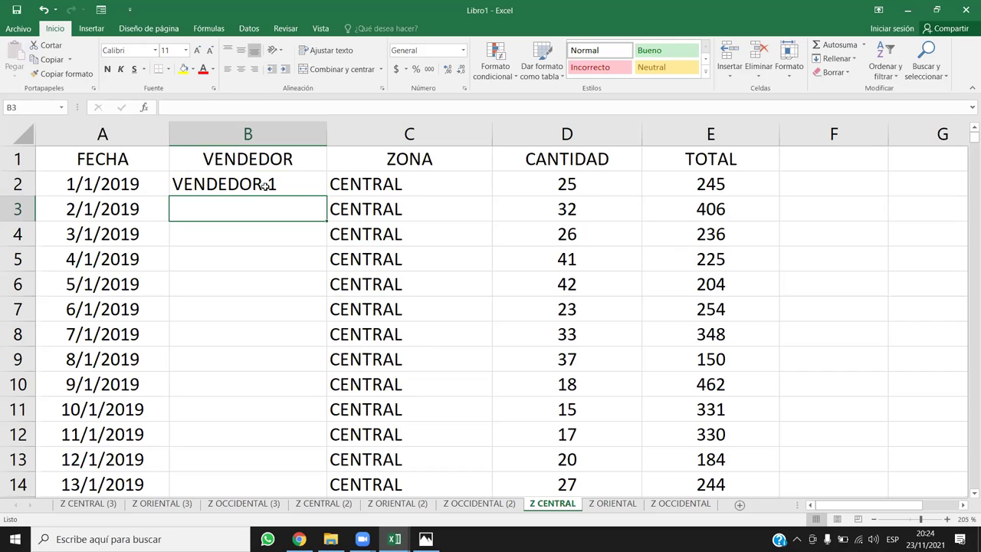
Try to autofill the VENDEDOR column from B2 alone, first down the whole column and again down to B6
click(268, 184)
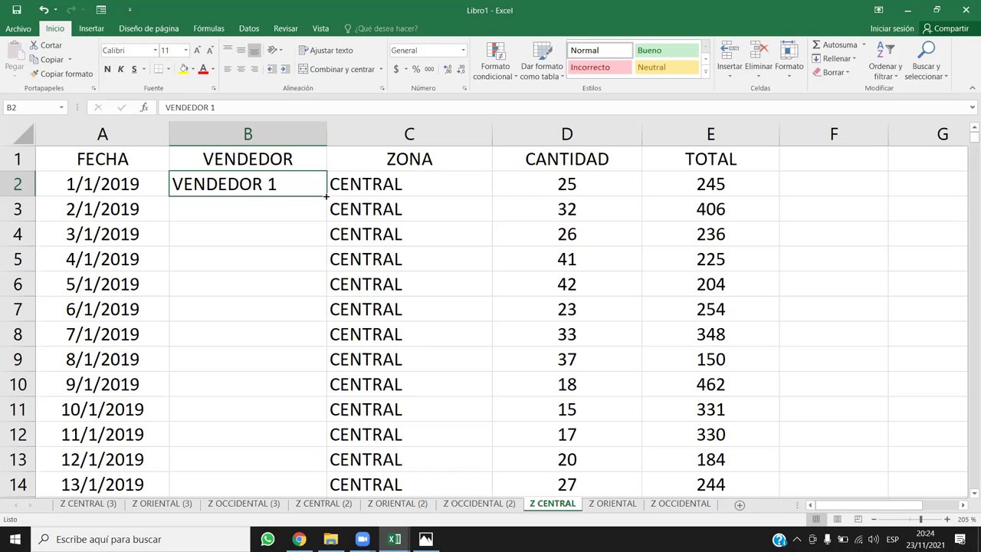
double_click(325, 197)
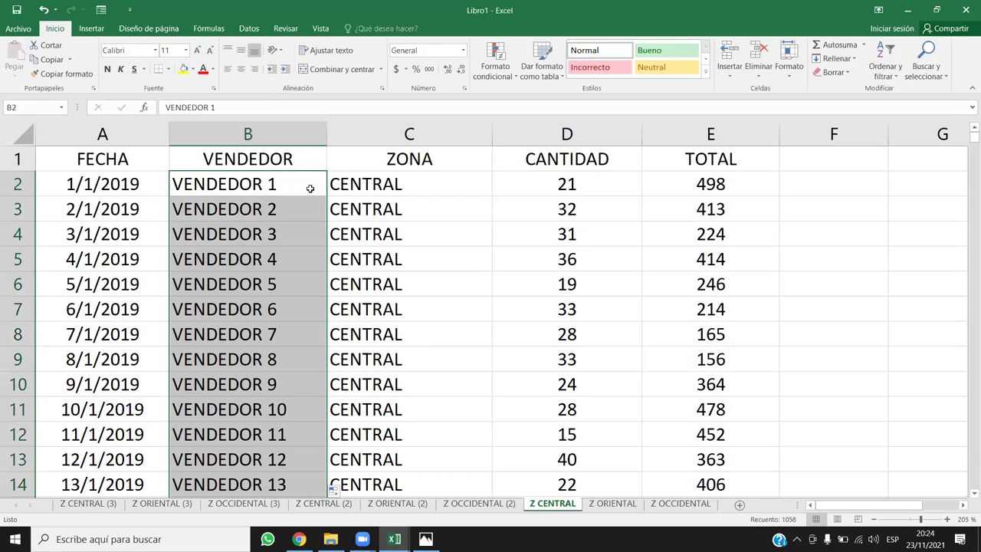
key(ctrl+z)
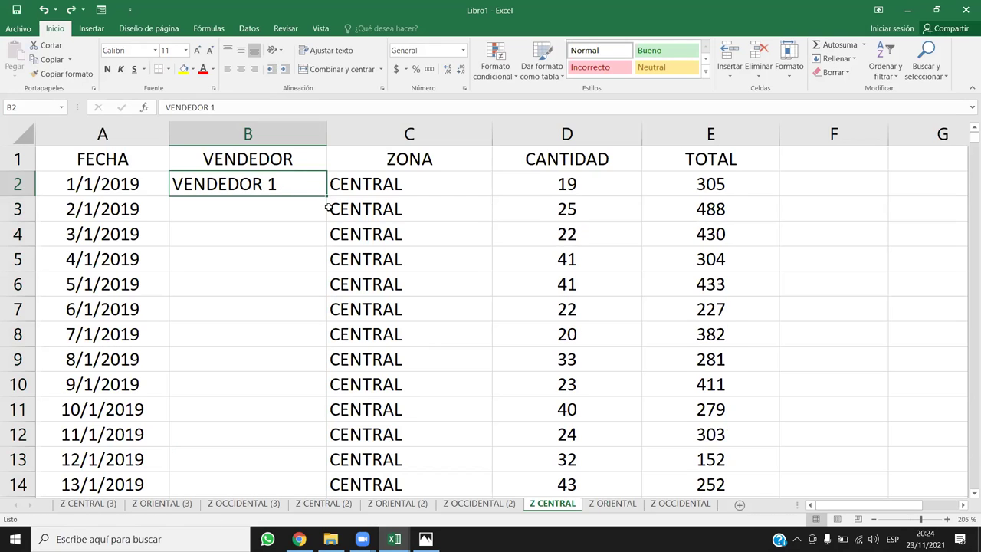
drag(327, 197, 308, 277)
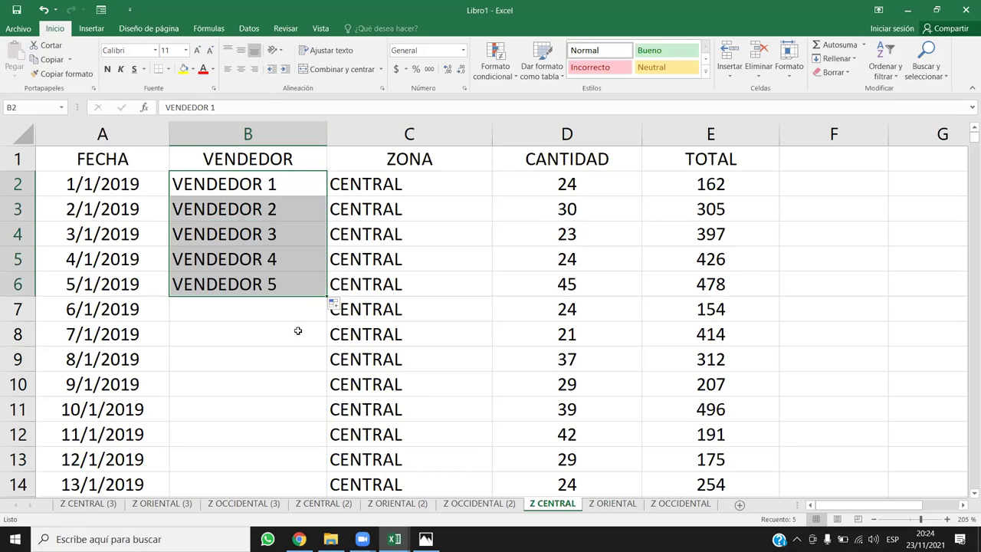
key(ctrl+z)
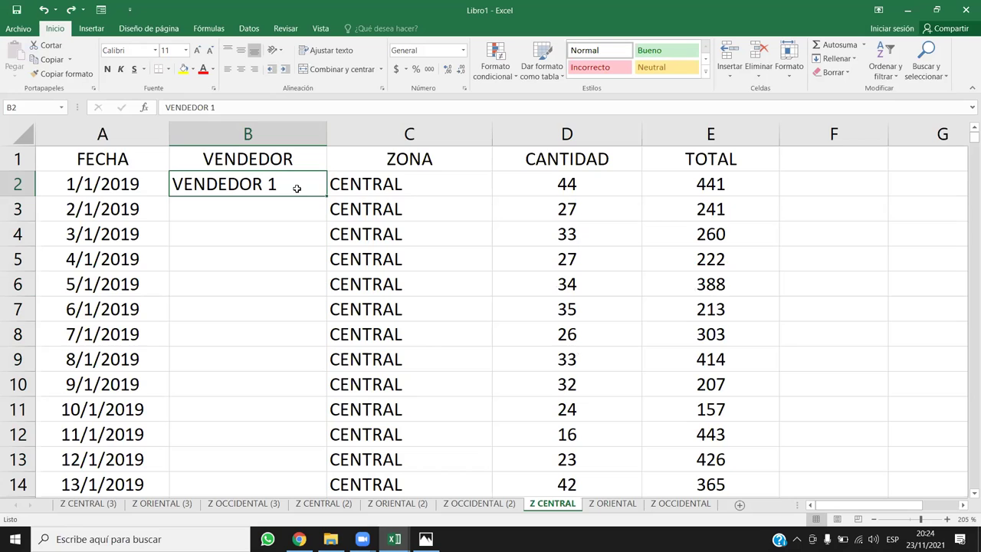
Copy VENDEDOR 1 into B3 and fill both cells' value down the entire VENDEDOR column
key(ctrl+c)
click(294, 203)
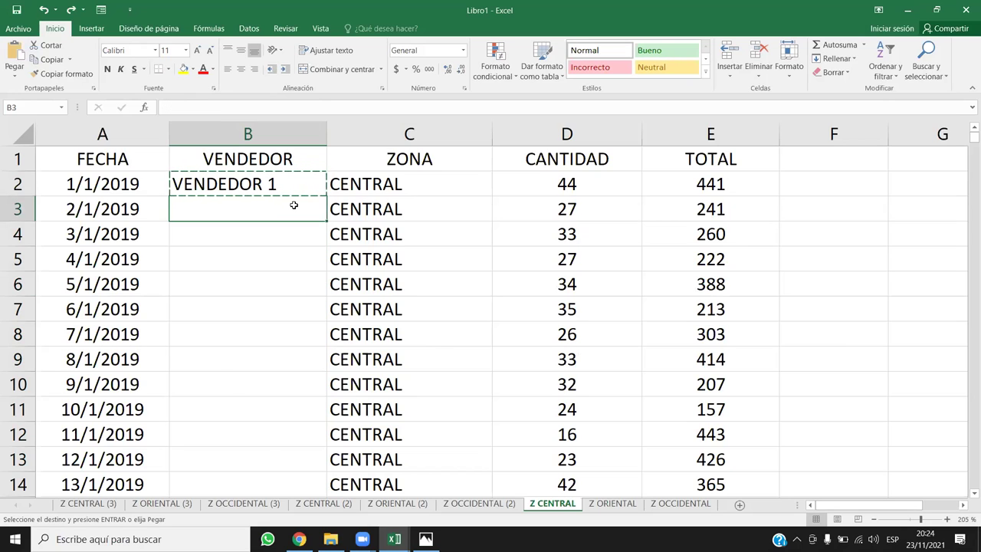
key(ctrl+v)
mouse_move(283, 187)
mouse_down()
mouse_move(289, 223)
mouse_move(289, 198)
mouse_up()
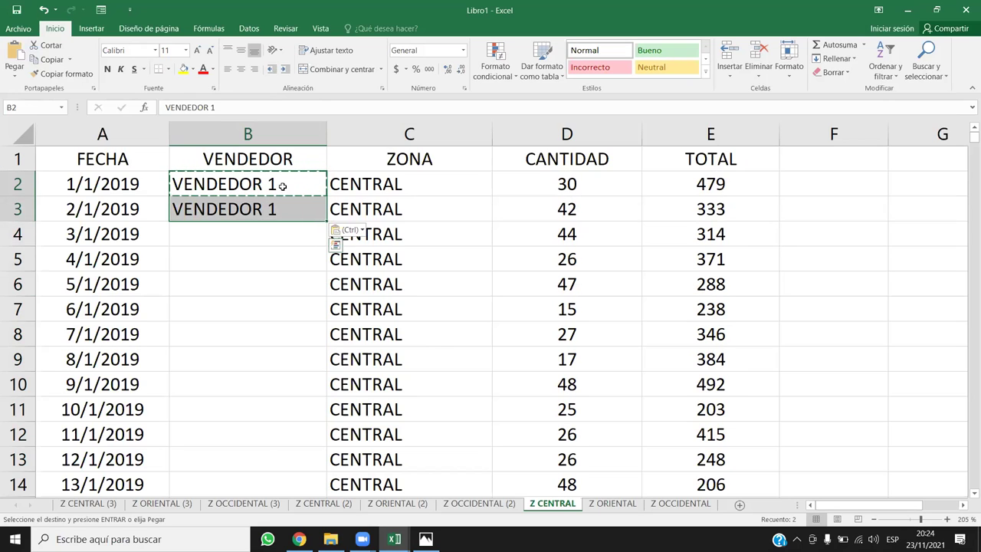
double_click(325, 220)
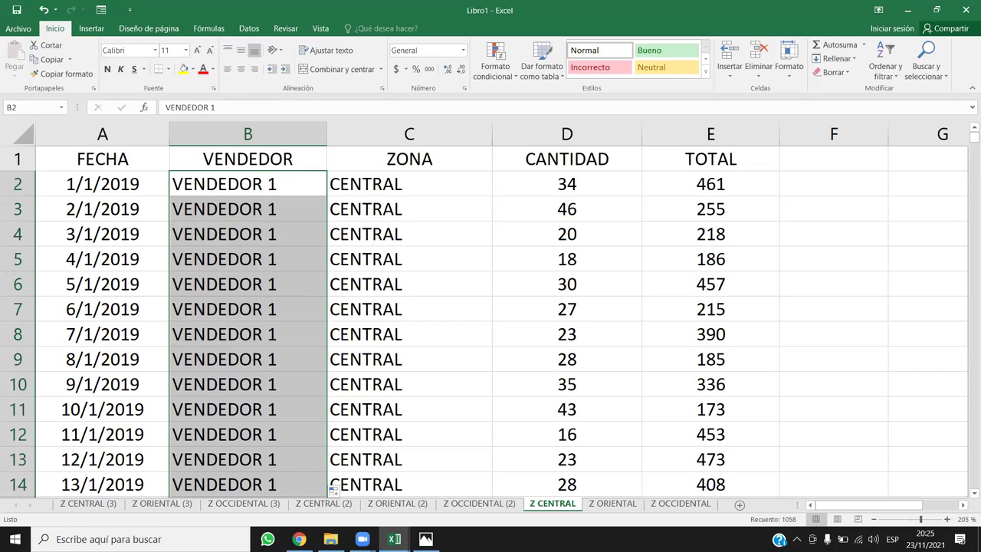
Look through the zone sheets and compare the VENDEDOR column of Z CENTRAL with its copies
click(613, 505)
click(553, 505)
click(333, 506)
click(98, 506)
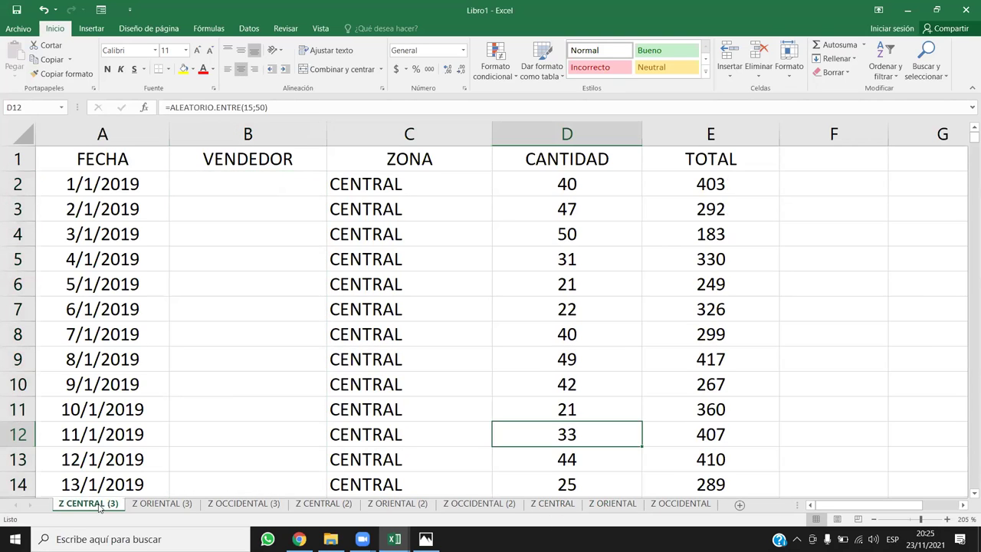
click(550, 505)
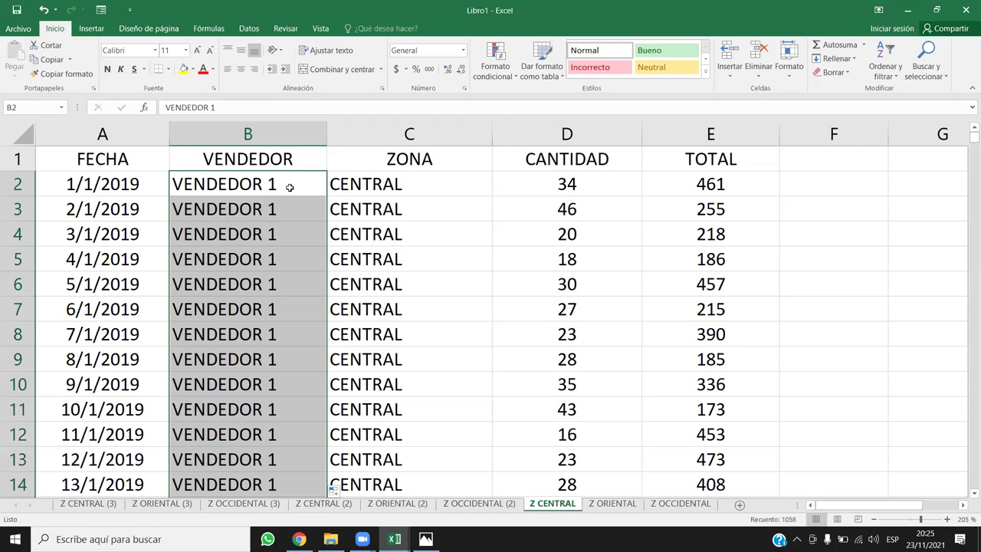
Enter VENDEDOR 2 in B2 of the Z CENTRAL (2) sheet
click(325, 506)
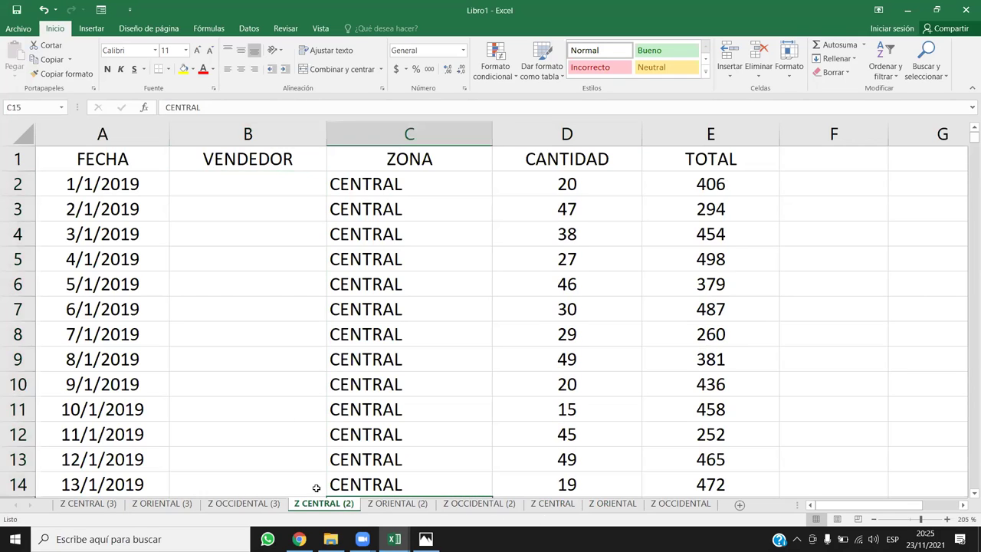
click(233, 182)
text(vENDER)
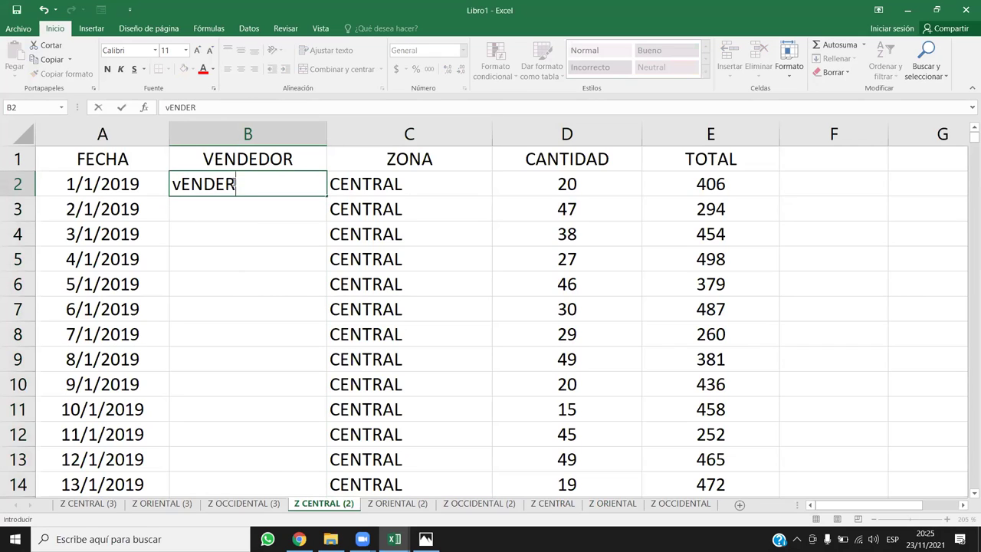
key(BackSpace)
key(BackSpace)
key(BackSpace)
key(BackSpace)
key(BackSpace)
key(BackSpace)
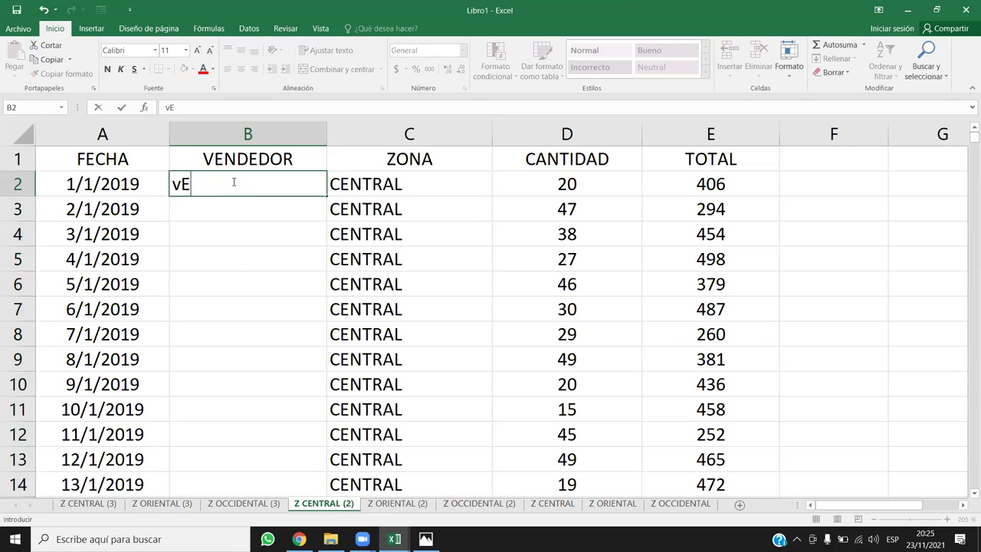
text(VENDED)
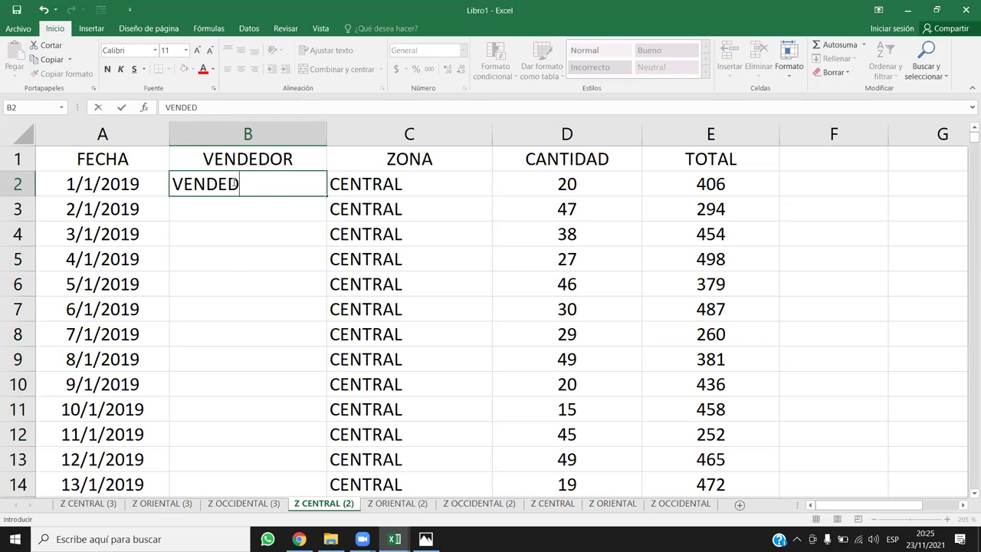
text(OR 2)
key(Return)
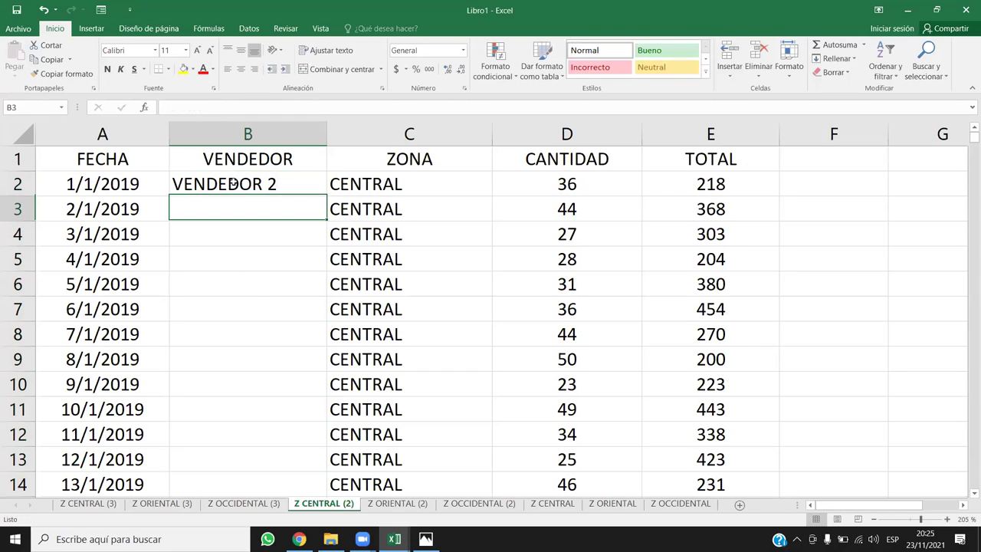
Try to autofill the VENDEDOR column of Z CENTRAL (2) from B2 alone, and undo the fill
click(233, 184)
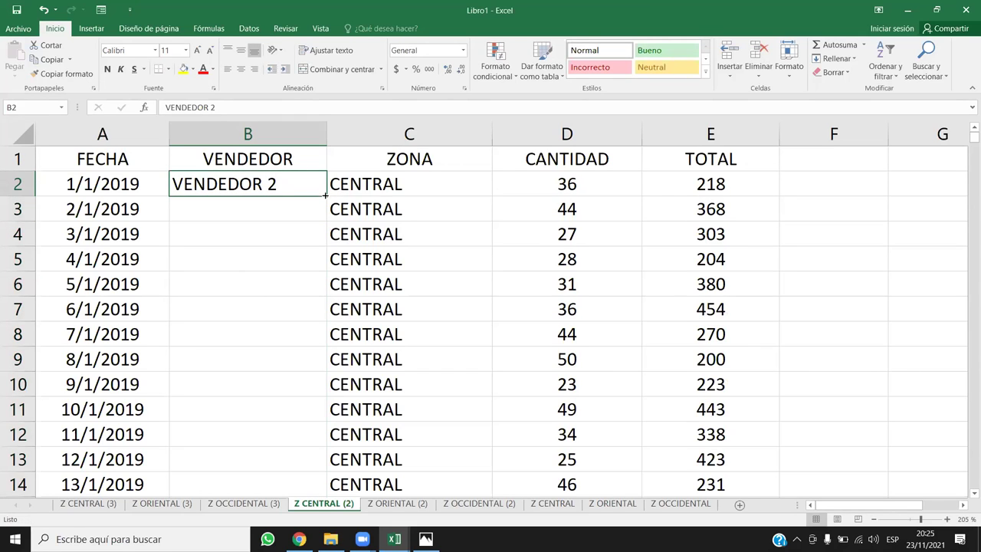
double_click(325, 196)
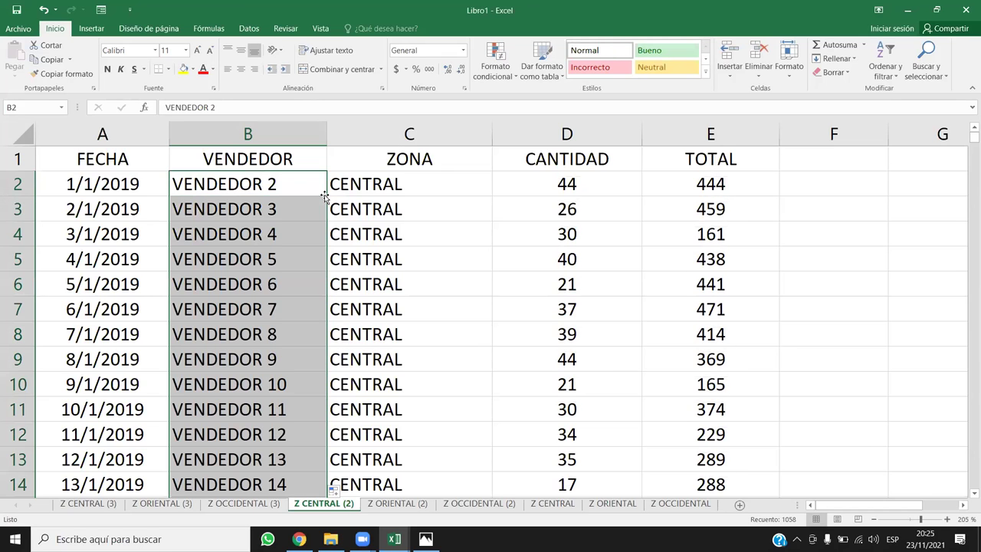
key(ctrl+z)
Copy VENDEDOR 2 into B3 and fill both cells' value down the entire VENDEDOR column of Z CENTRAL (2)
key(ctrl+c)
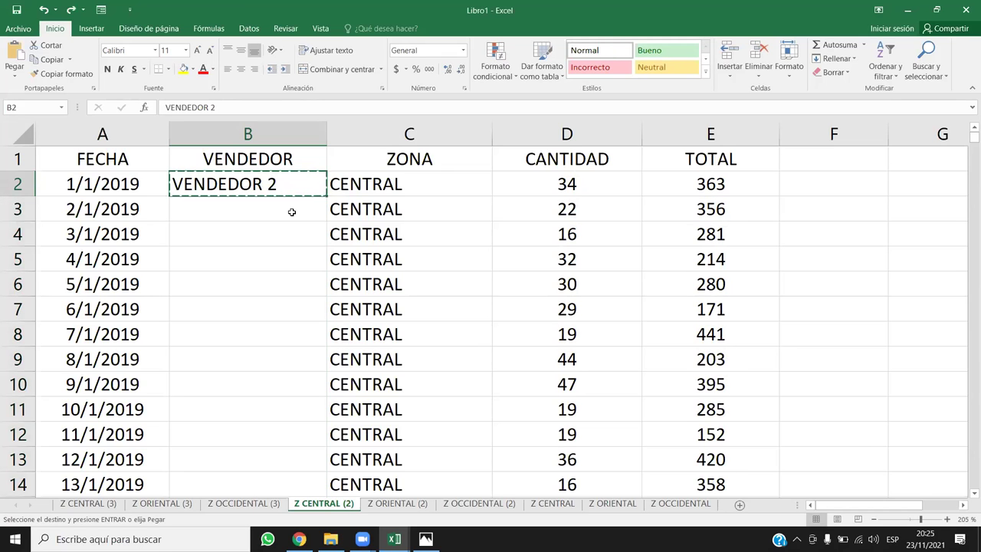
click(292, 212)
key(ctrl+v)
drag(297, 188, 301, 209)
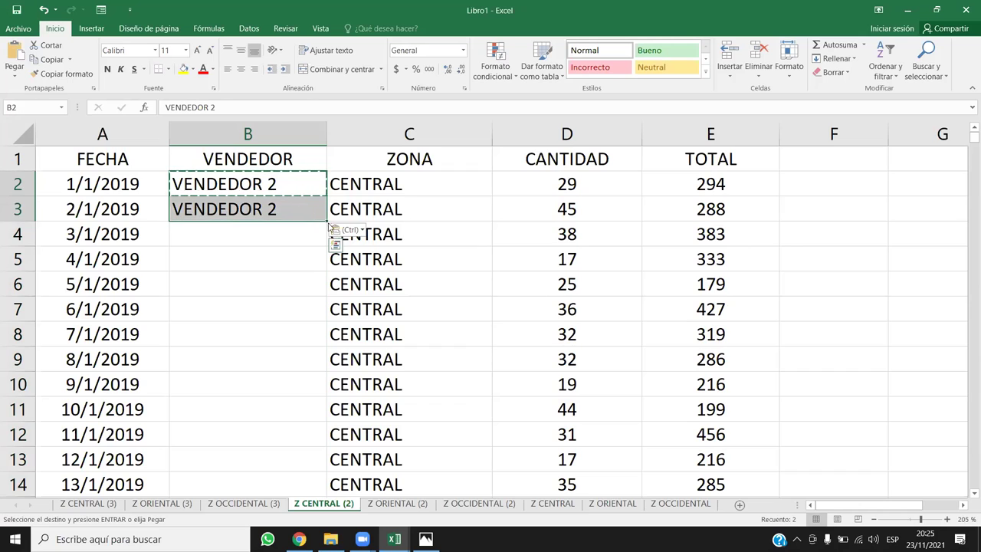
double_click(325, 221)
click(296, 250)
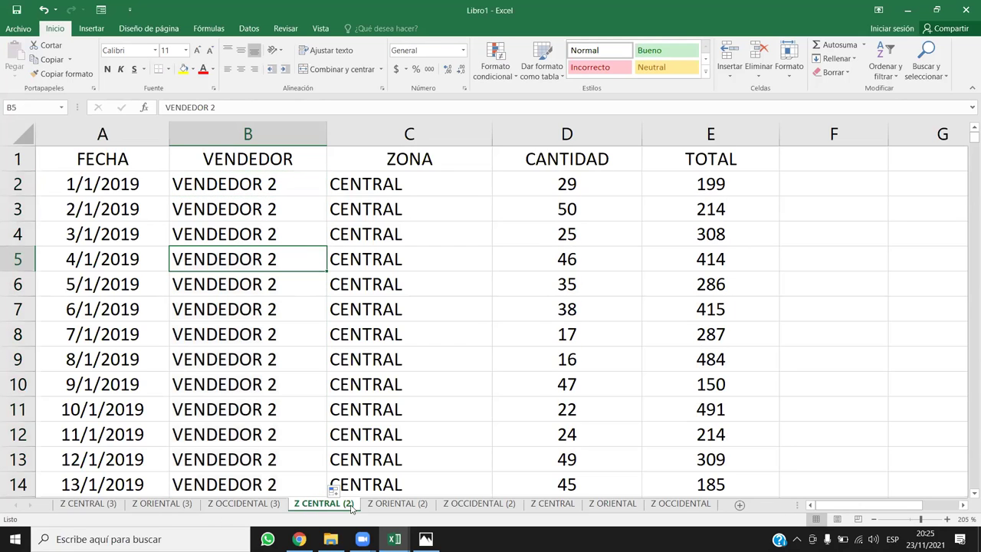
Enter VENDEDOR 3 in B2 of the Z CENTRAL (3) sheet
click(90, 503)
click(253, 182)
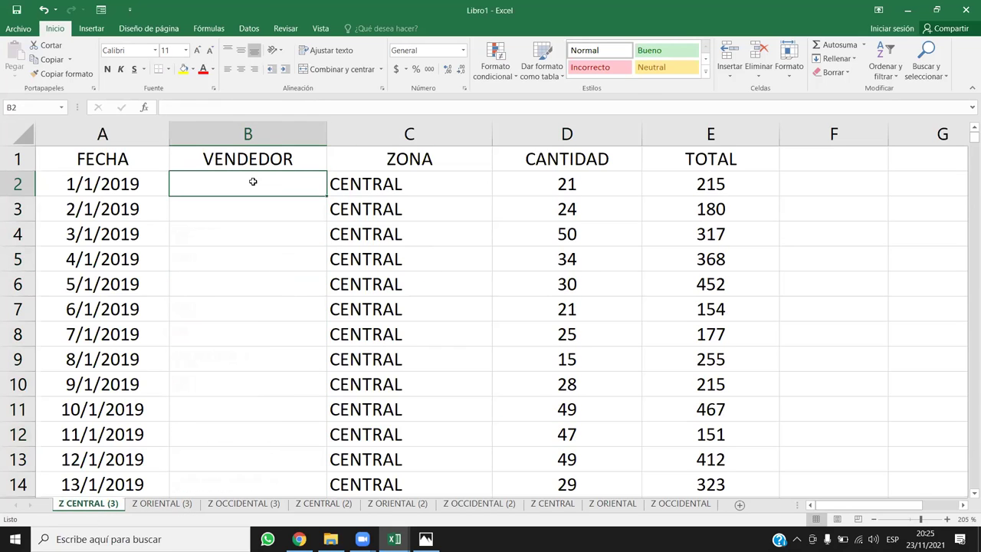
text(VENDEDOR)
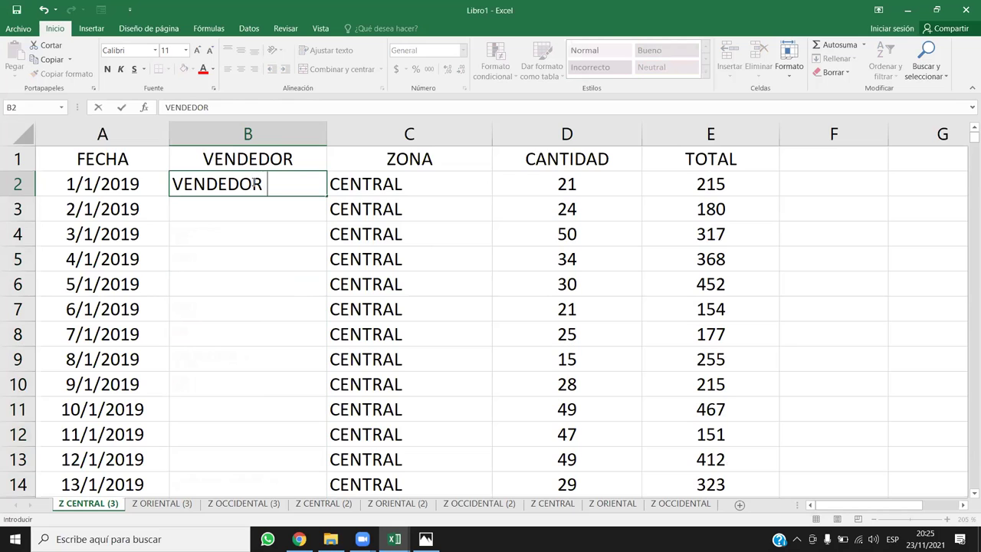
text( 3)
click(281, 215)
Copy VENDEDOR 3 into B3 and fill both cells' value down the entire VENDEDOR column of Z CENTRAL (3)
click(284, 185)
key(ctrl+c)
drag(283, 185, 286, 209)
key(ctrl+v)
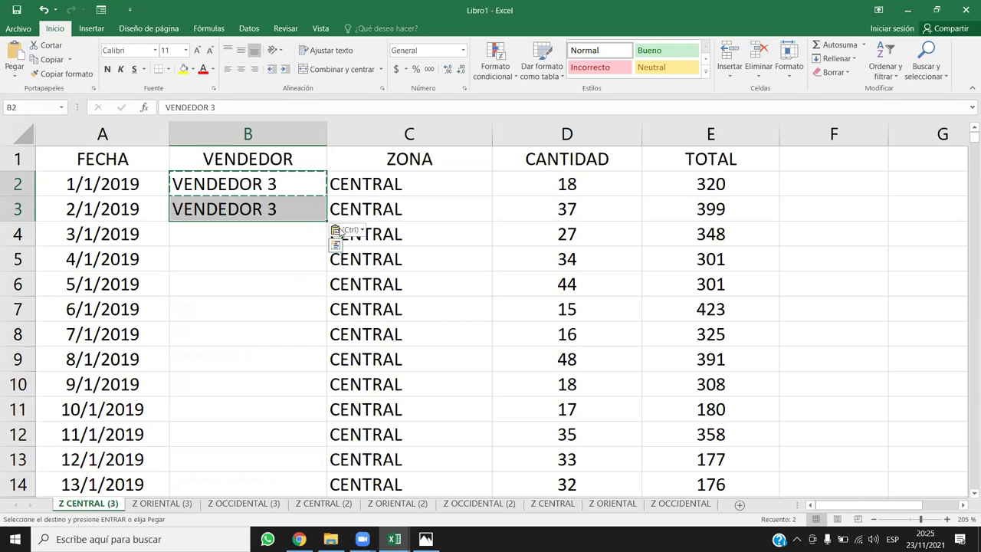
double_click(327, 222)
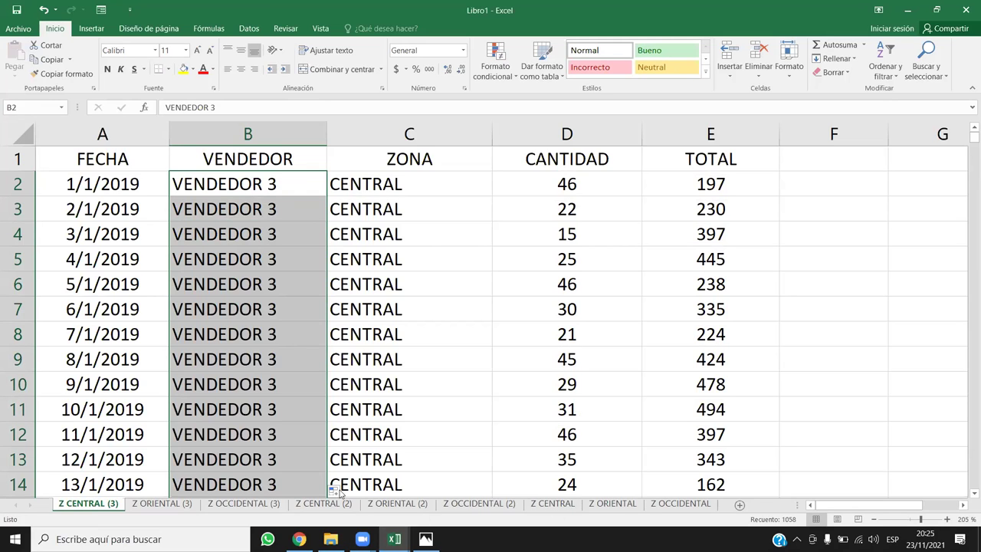
click(389, 315)
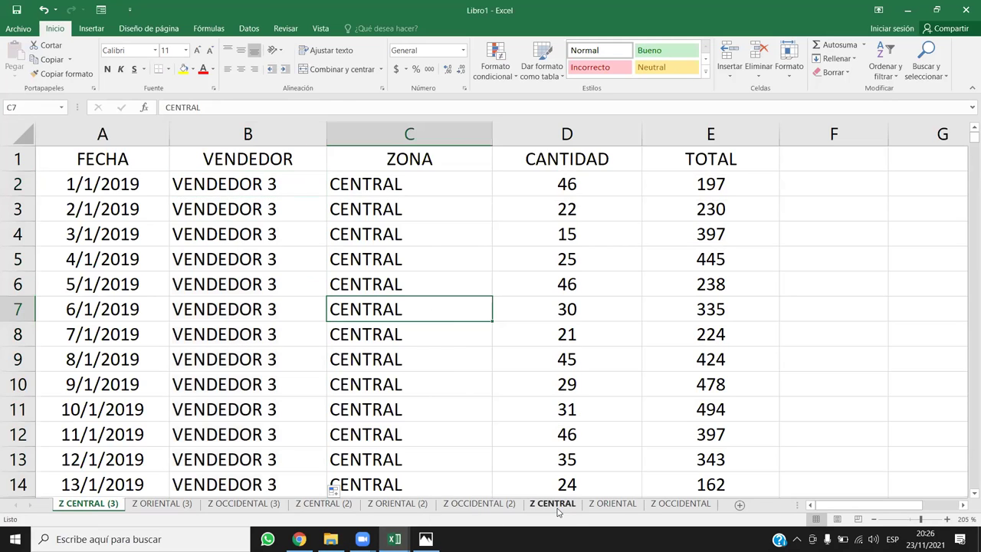
Compare the sales data and the assigned seller on Z CENTRAL, Z CENTRAL (2) and Z CENTRAL (3)
click(557, 507)
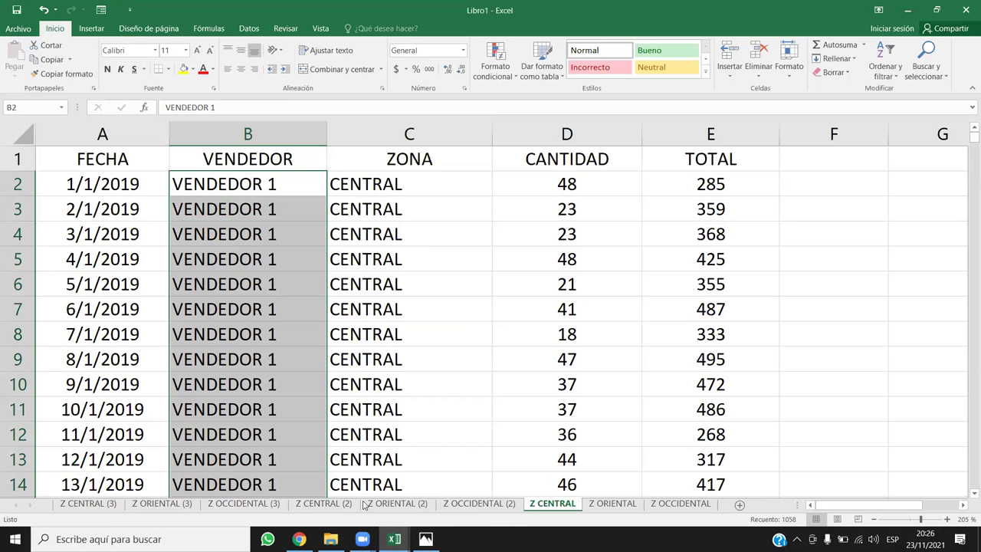
click(256, 249)
click(275, 190)
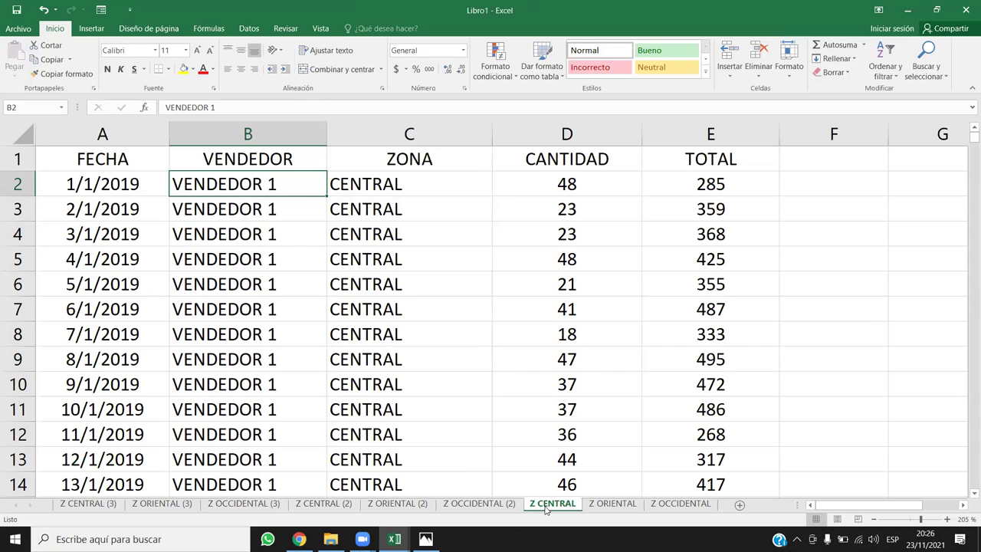
drag(92, 184, 669, 408)
click(338, 444)
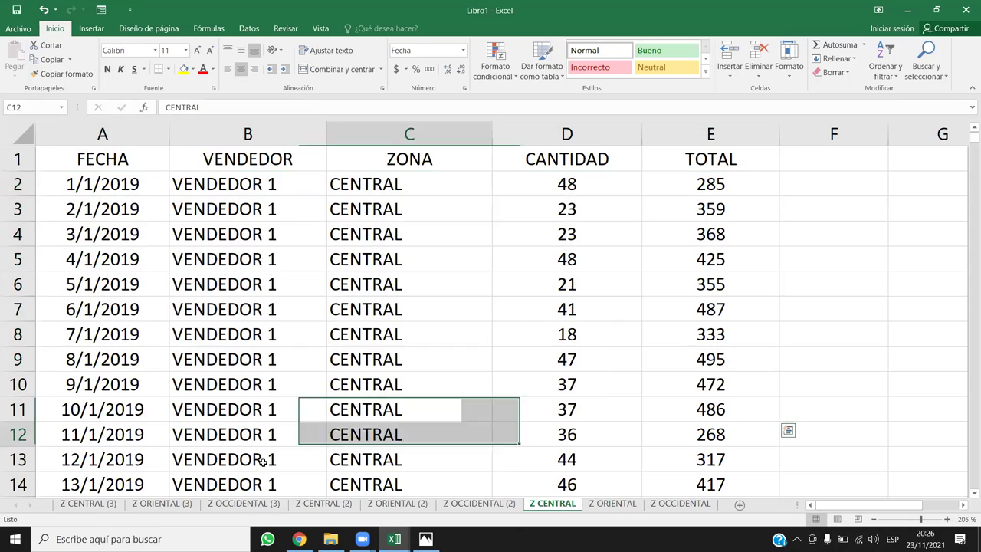
click(88, 505)
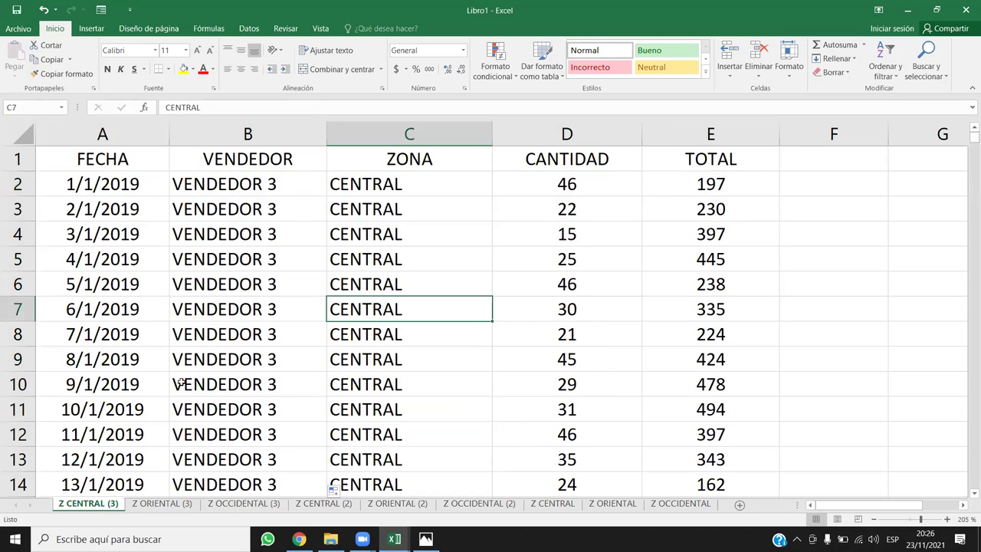
click(552, 503)
click(324, 504)
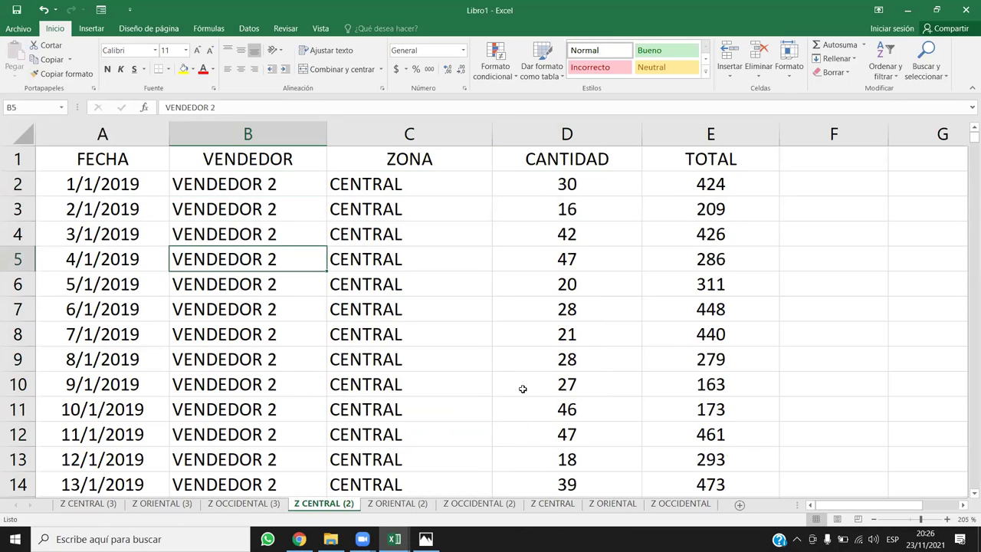
click(552, 503)
click(337, 322)
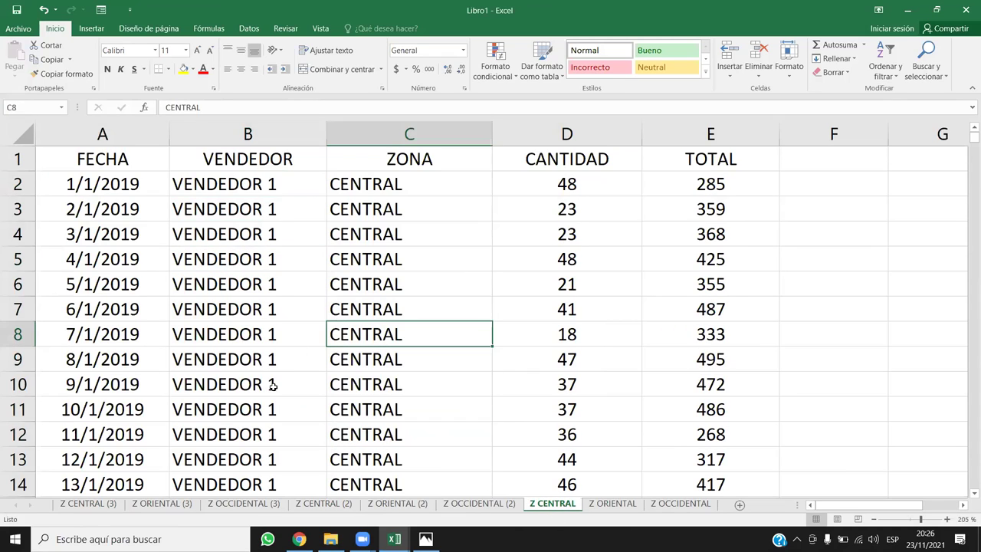
Copy all data rows of Z CENTRAL (3) from A2 to the last row, without the headers
click(89, 503)
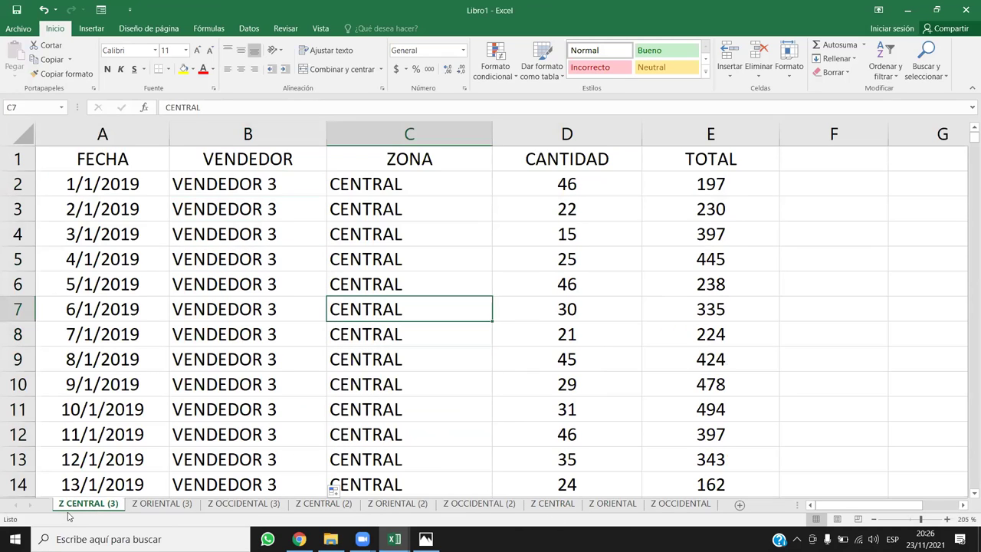
click(136, 257)
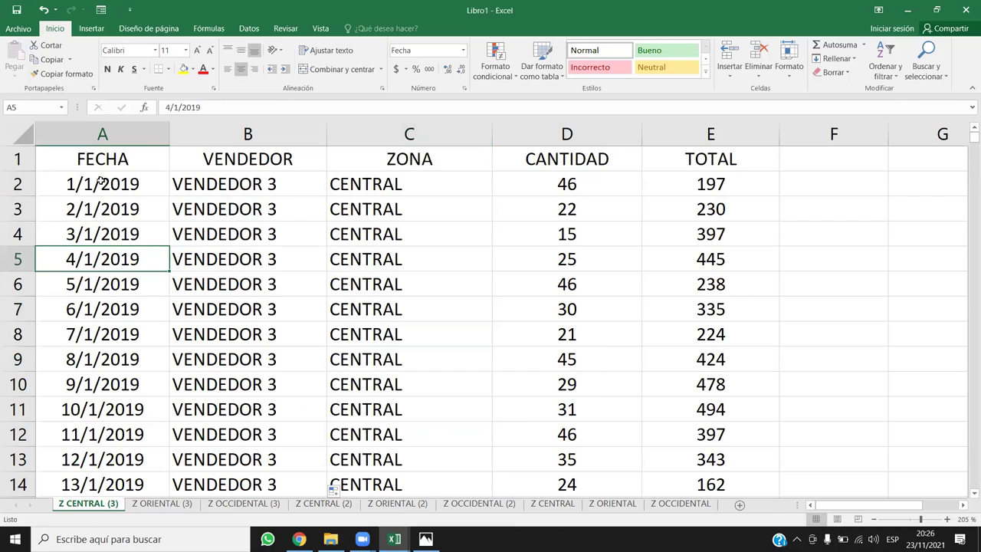
click(102, 182)
key(Up)
key(Down)
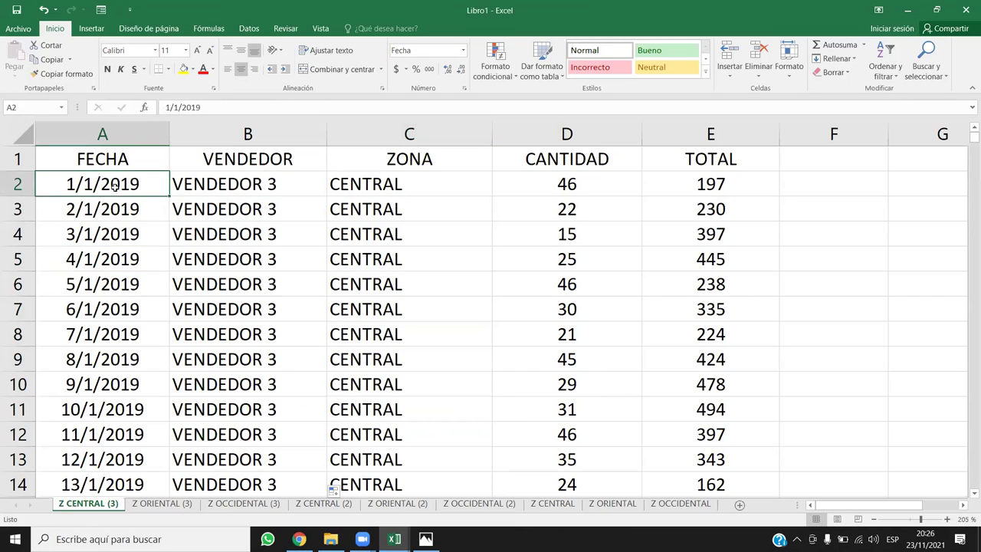
key(ctrl+shift+Right)
key(ctrl+shift+Down)
key(ctrl+c)
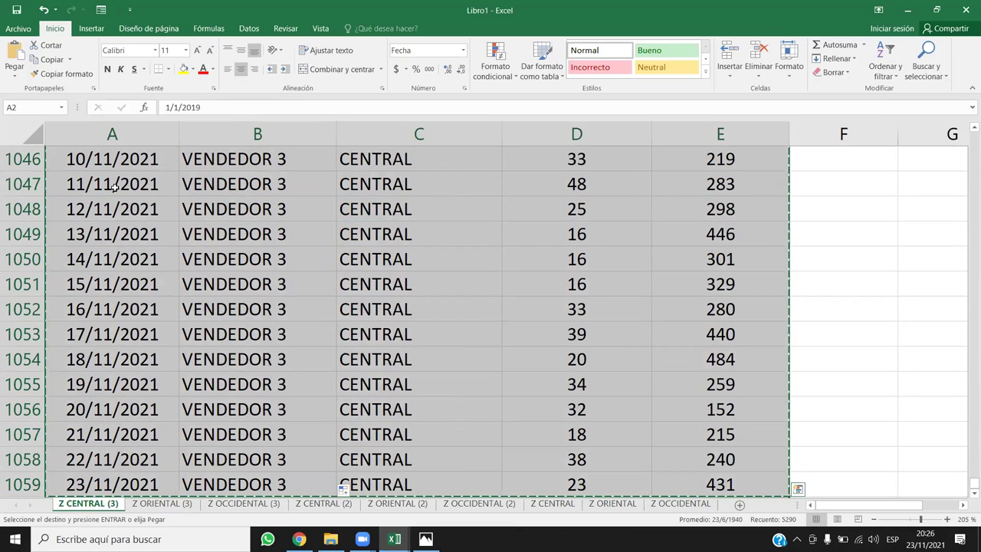
Paste the copied rows into Z CENTRAL at A1060, directly below its last record
click(552, 504)
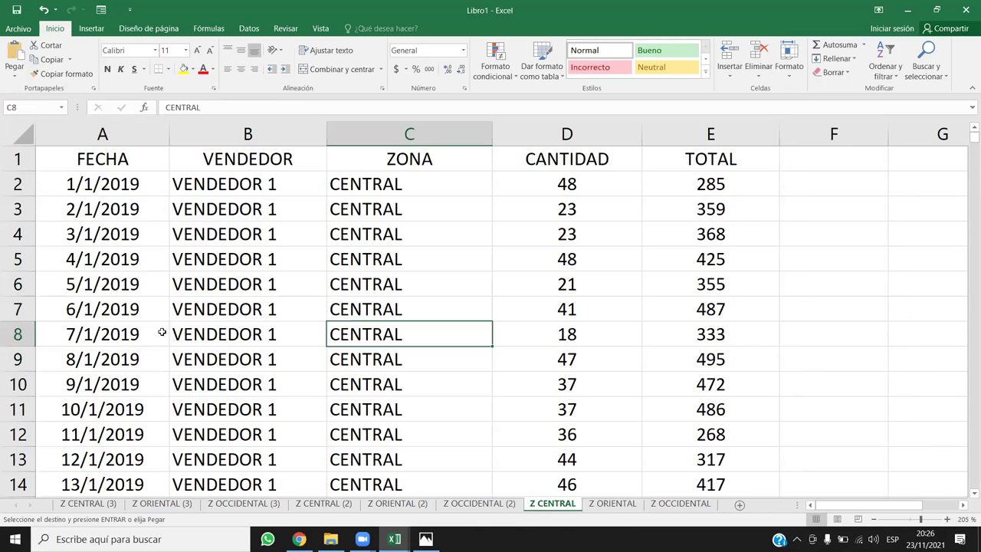
click(133, 274)
key(ctrl+Down)
key(Down)
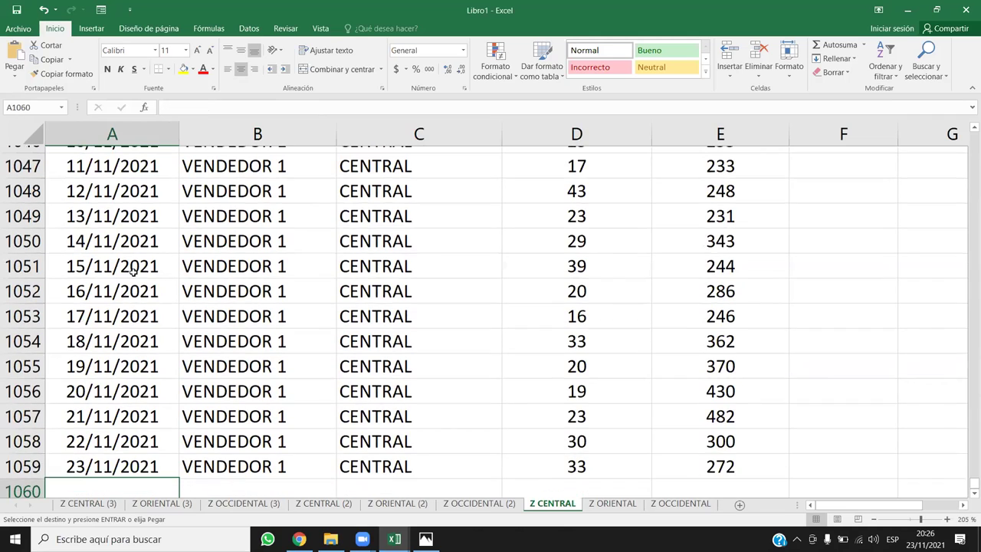
key(ctrl+v)
Check the VENDEDOR 3 rows appended to Z CENTRAL and select the first empty cell below them, A2118
key(Down)
key(ctrl+Down)
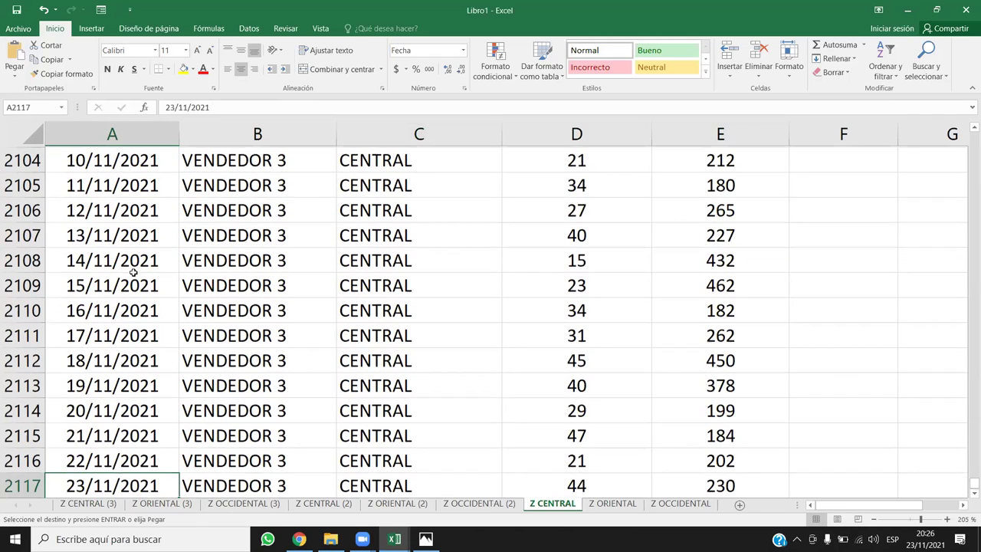
key(ctrl+Up)
key(Down)
key(ctrl+Down)
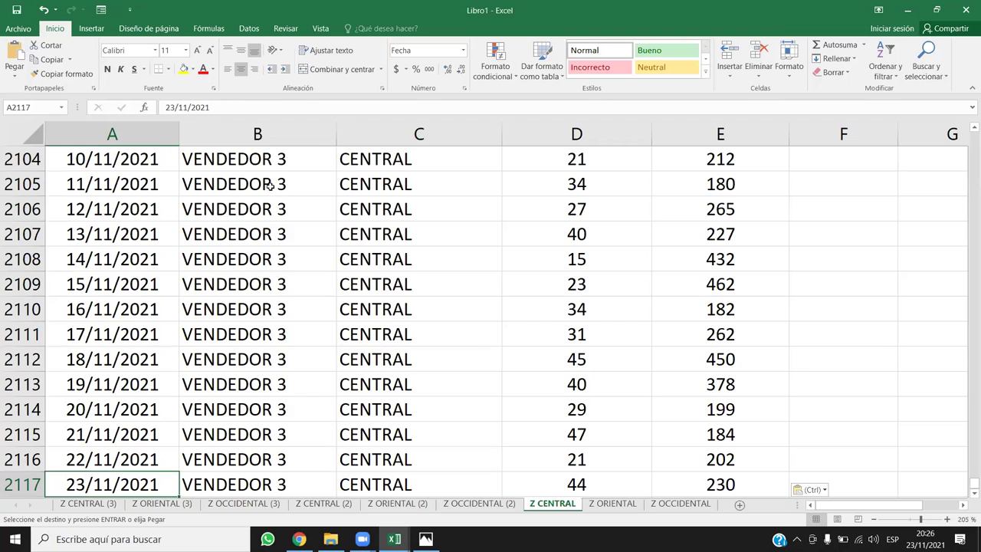
drag(269, 187, 261, 482)
click(138, 434)
key(ctrl+Down)
scroll(138, 435, down, 1)
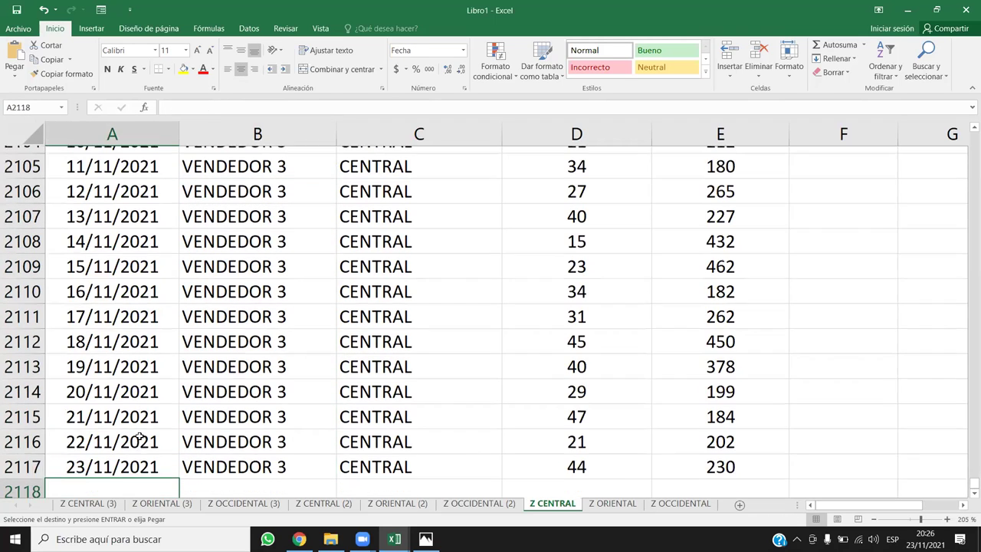
click(139, 435)
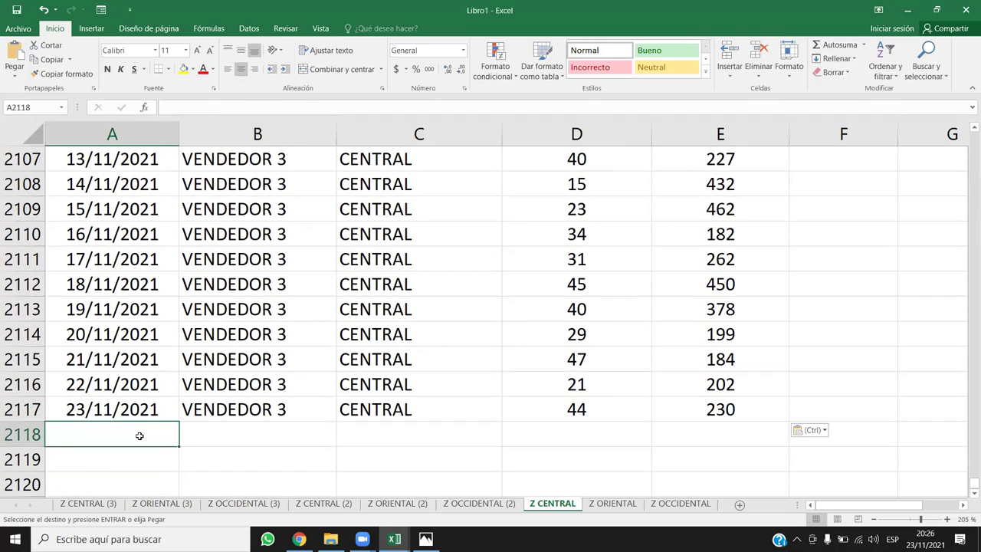
Delete the Z CENTRAL (3) sheet
right_click(98, 504)
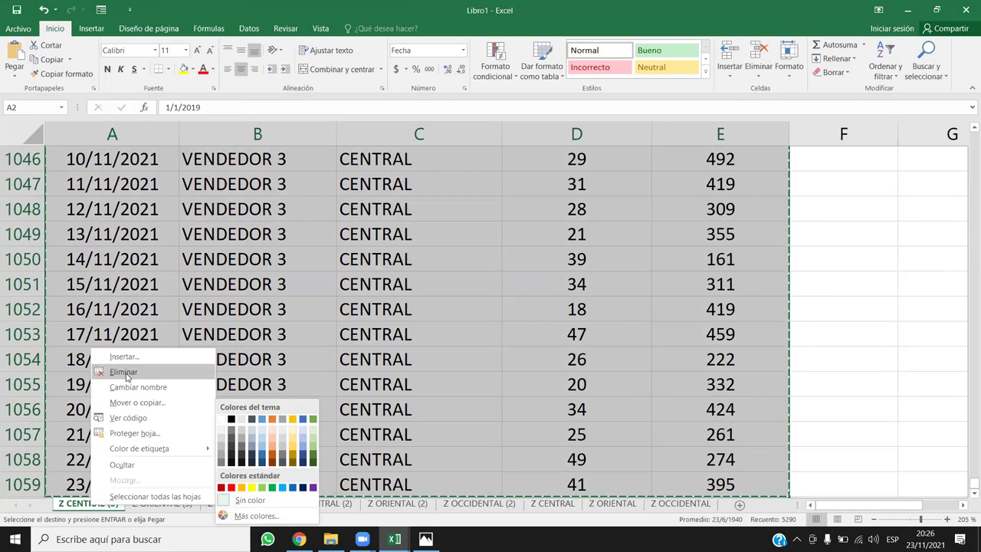
click(125, 375)
click(479, 308)
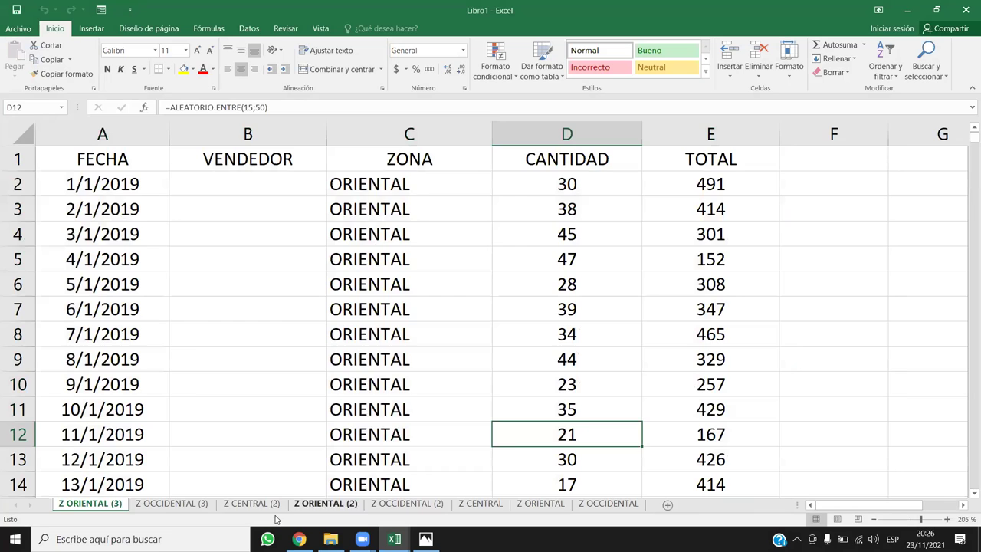
Copy all data rows of Z CENTRAL (2) from A2 to the last row, without the headers
click(251, 504)
click(193, 358)
key(ctrl+Up)
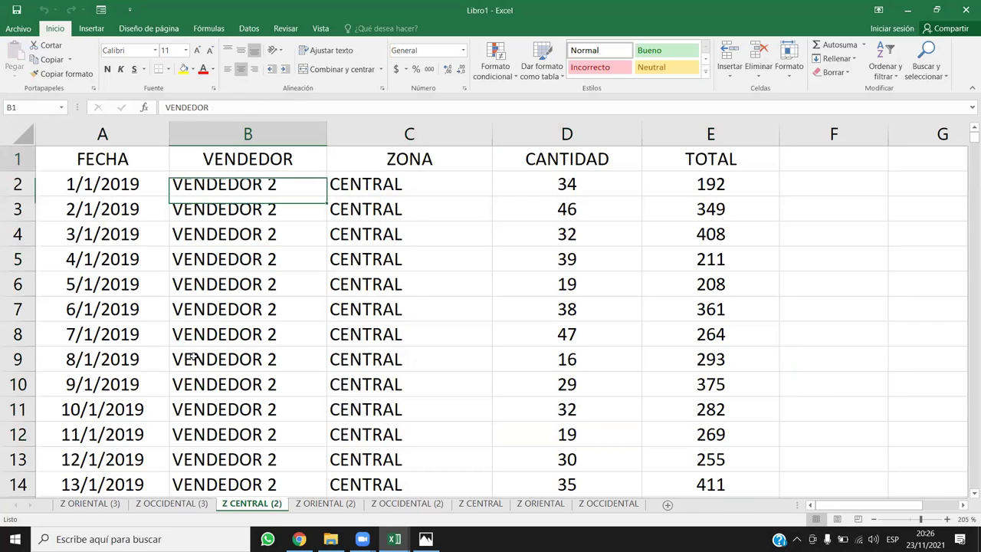
key(Down)
key(Left)
key(ctrl+shift+Right)
key(ctrl+shift+Down)
key(ctrl+c)
Paste the copied rows into Z CENTRAL at A2118 and go to the last record in column A
click(493, 504)
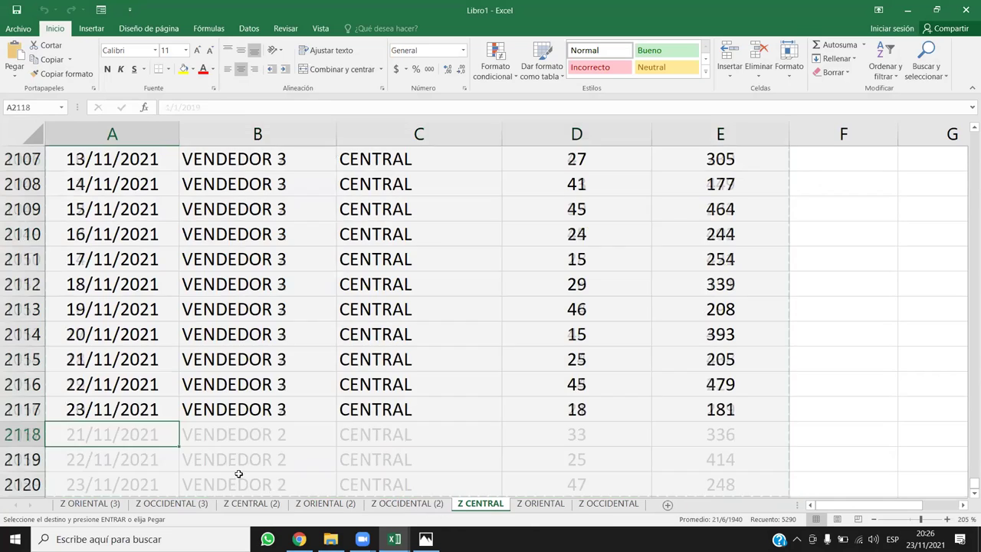
key(ctrl+v)
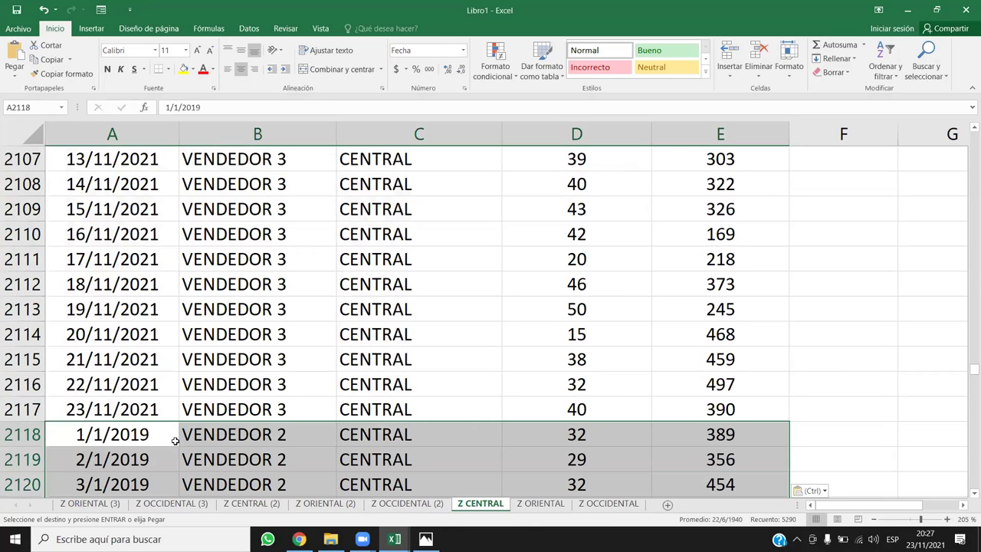
click(164, 401)
key(ctrl+Down)
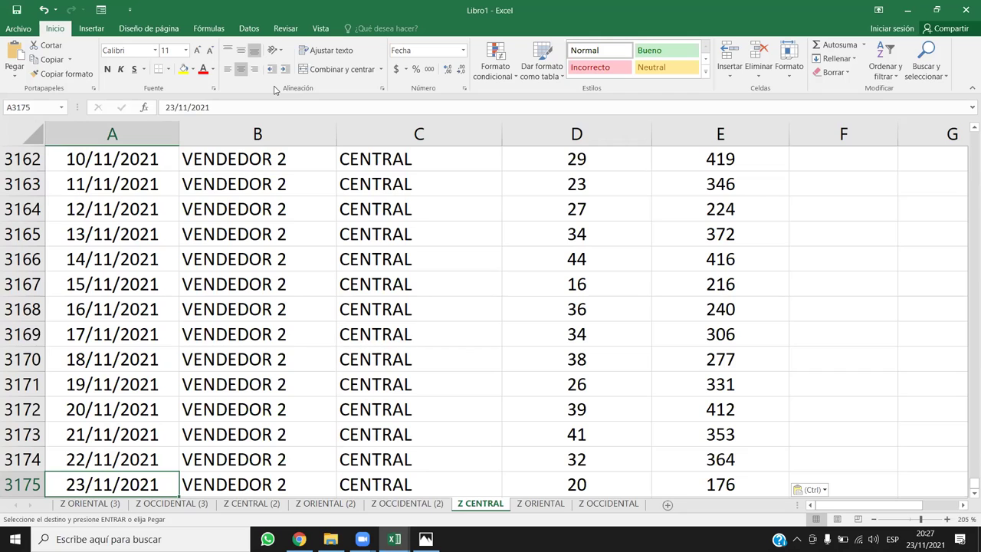
Review the seller assignments in the VENDEDOR column of Z CENTRAL, from the last records back to the first rows
click(317, 216)
scroll(328, 253, up, 17)
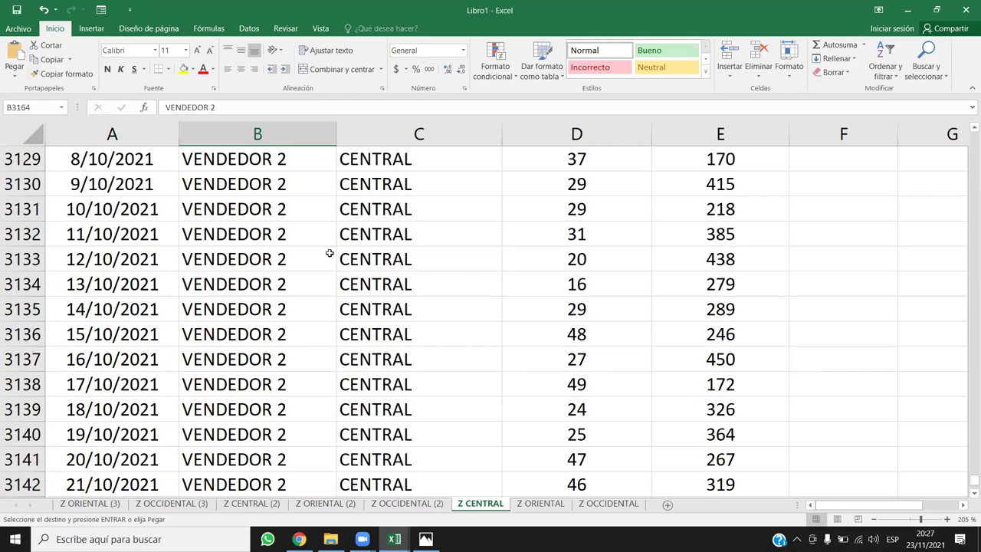
click(312, 291)
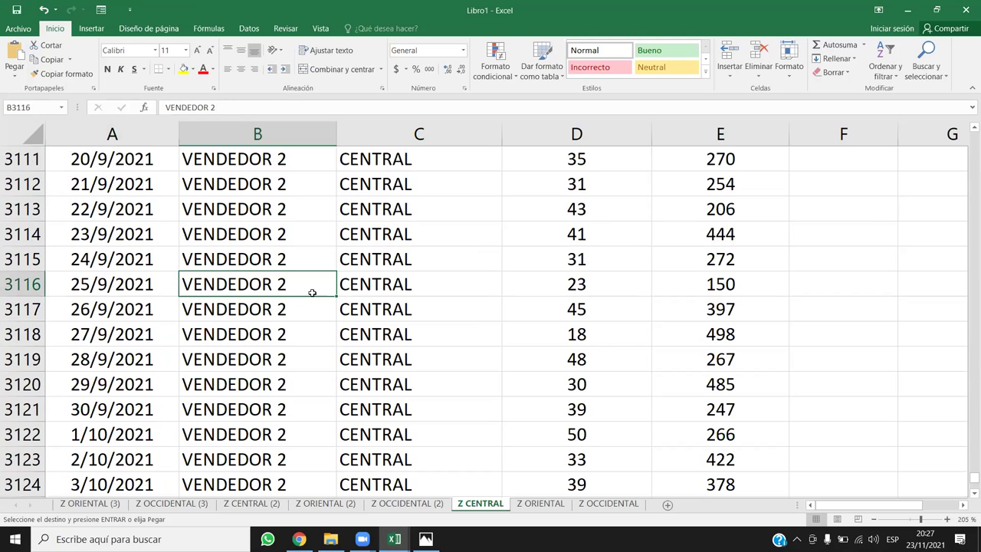
key(ctrl+Up)
key(Down)
key(Down)
key(Down)
key(Down)
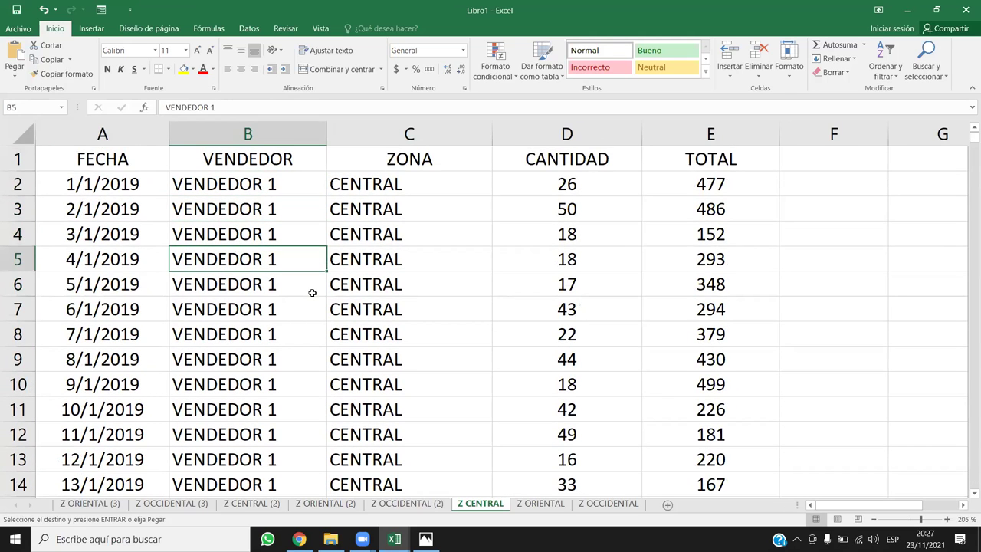
click(540, 504)
click(479, 505)
drag(259, 184, 265, 285)
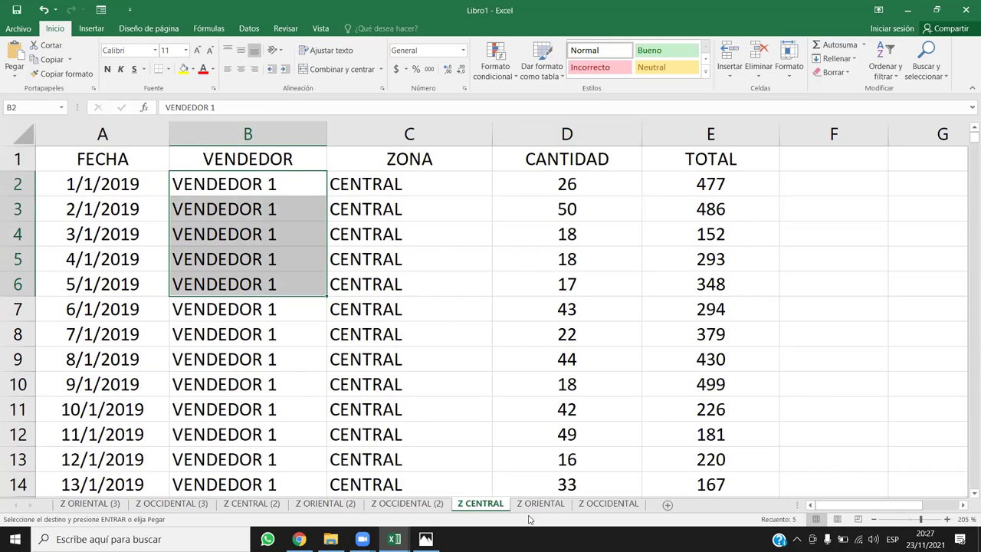
Enter VENDEDOR 4 in cell B2 of the Z ORIENTAL sheet
click(536, 504)
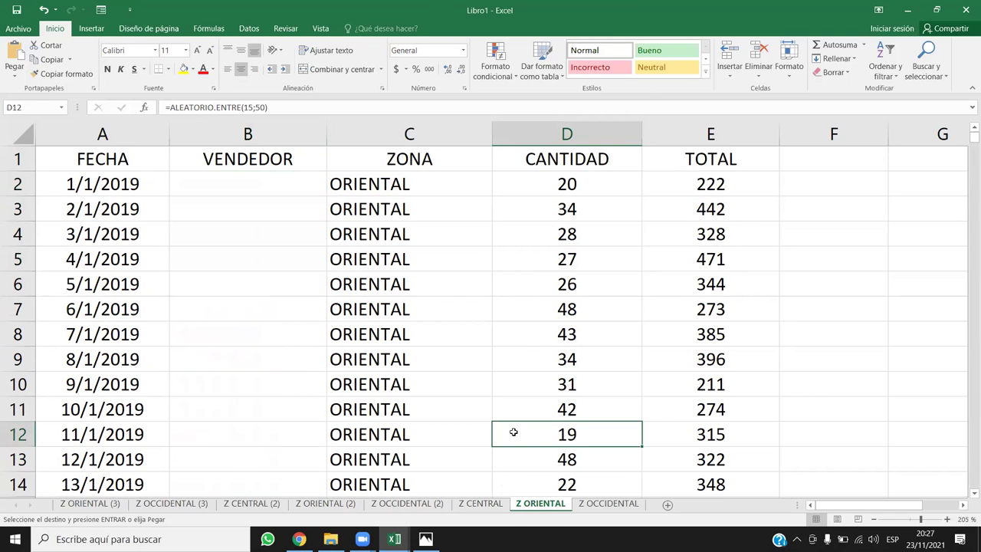
click(278, 187)
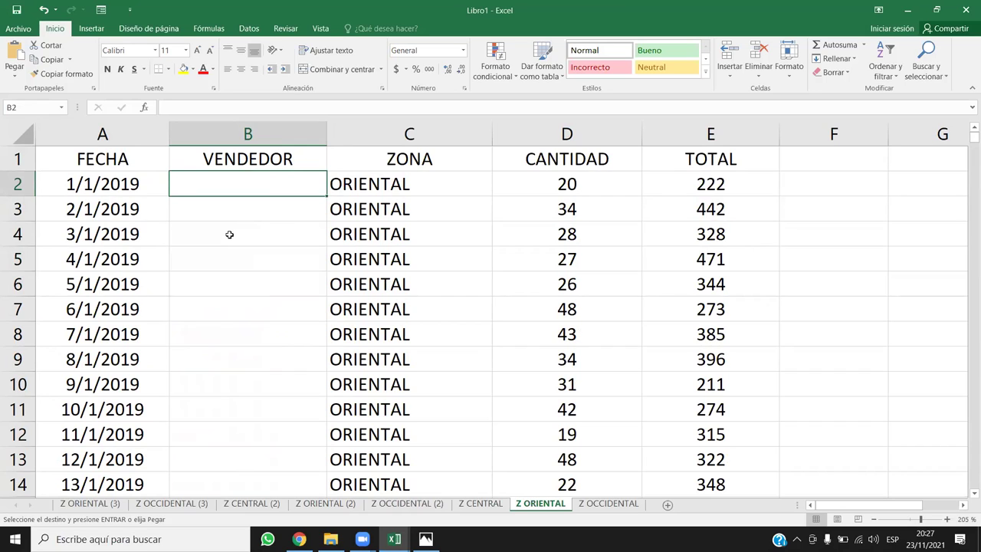
text(VENDE)
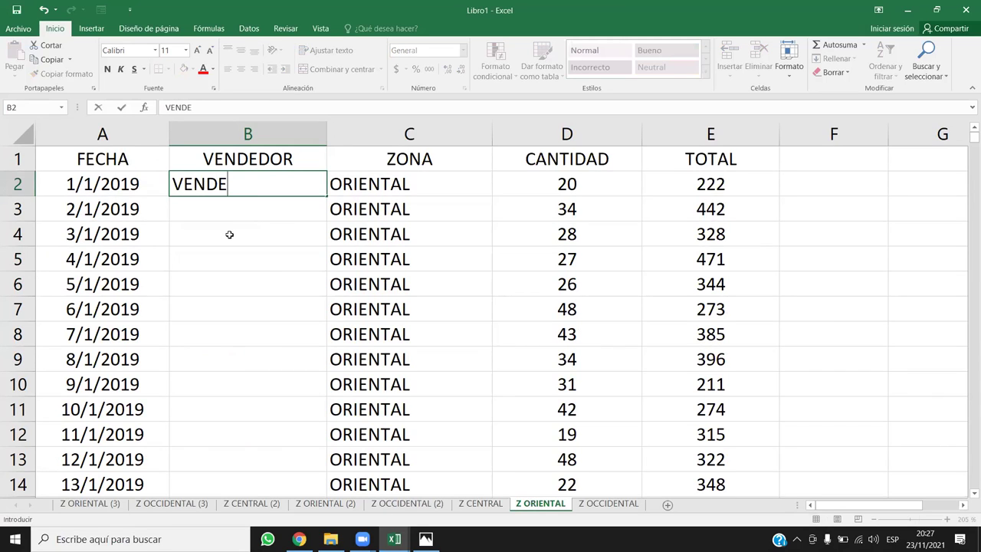
text(DOR 4)
click(229, 235)
click(290, 185)
Try to fill the VENDEDOR column of Z ORIENTAL by extending B2 into B3 and down the column, and undo both fills
drag(327, 196, 325, 214)
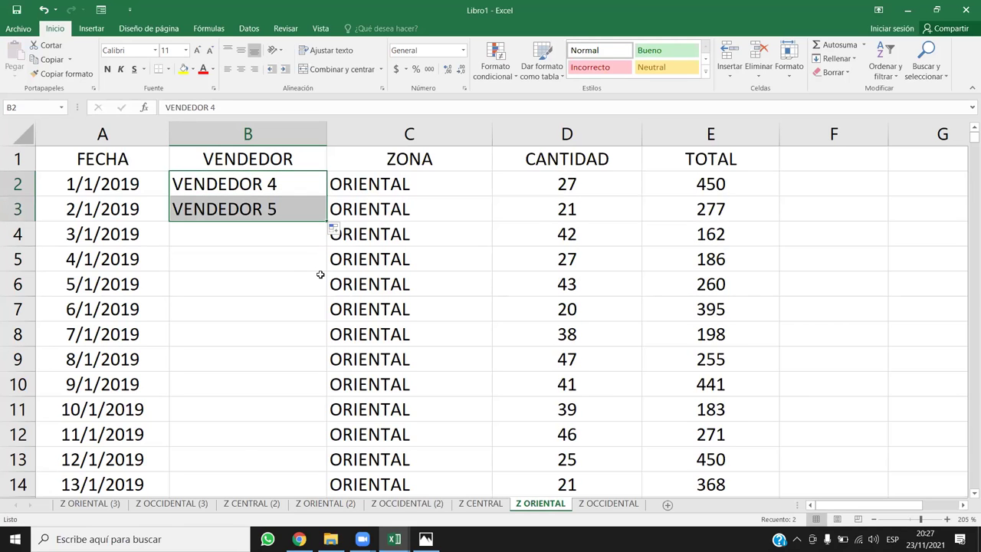
click(271, 185)
click(272, 216)
drag(315, 184, 287, 208)
double_click(326, 222)
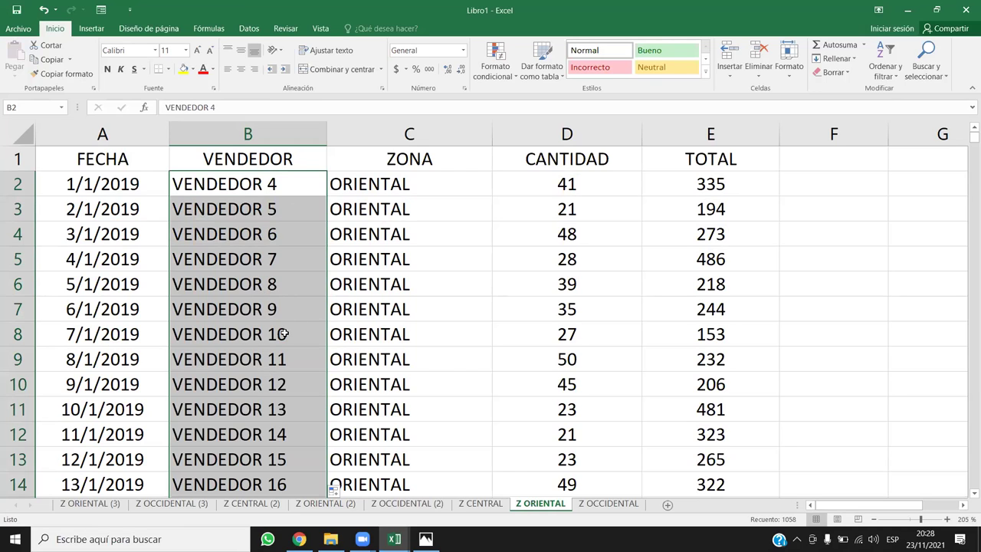
key(ctrl+z)
key(ctrl+z)
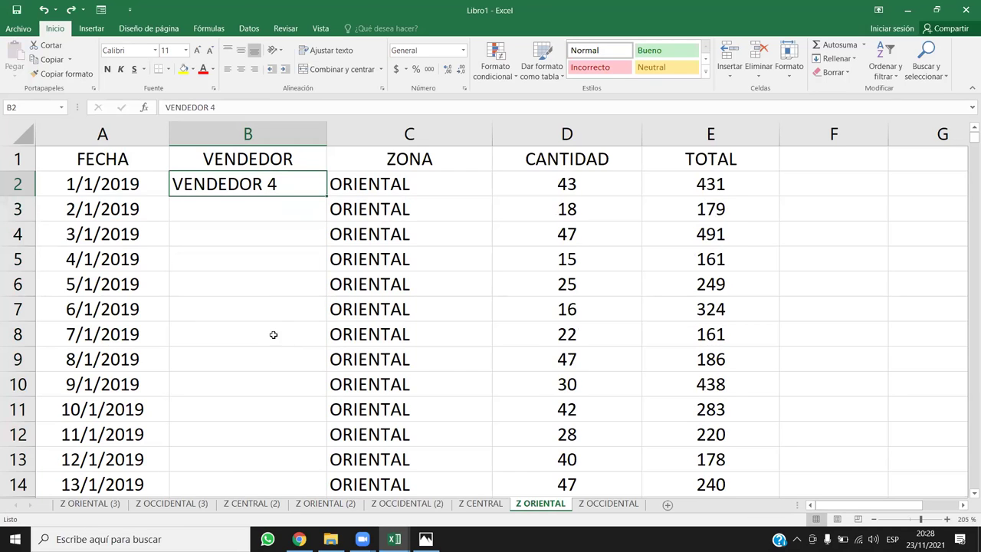
Copy VENDEDOR 4 from B2 into B3 on Z ORIENTAL and select both cells
drag(263, 204, 256, 370)
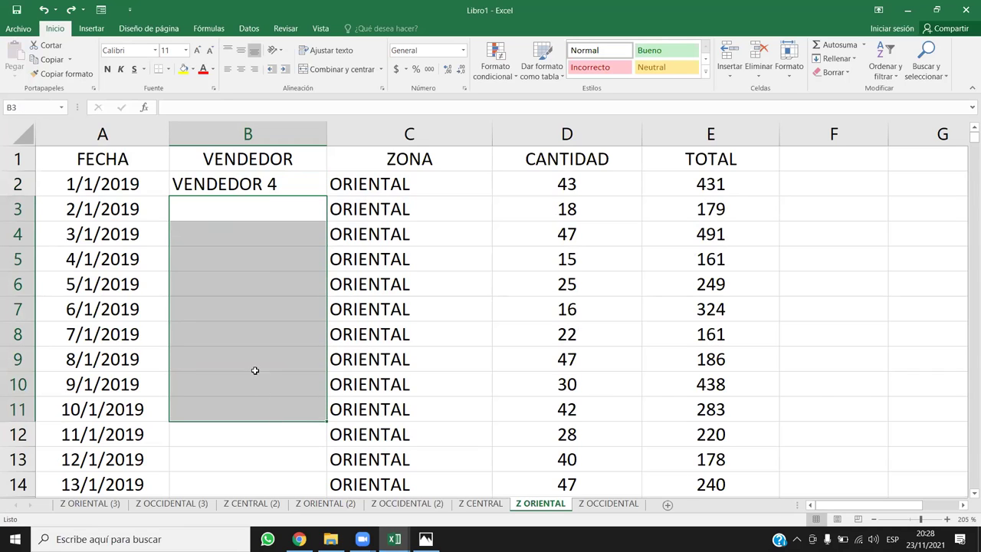
click(278, 184)
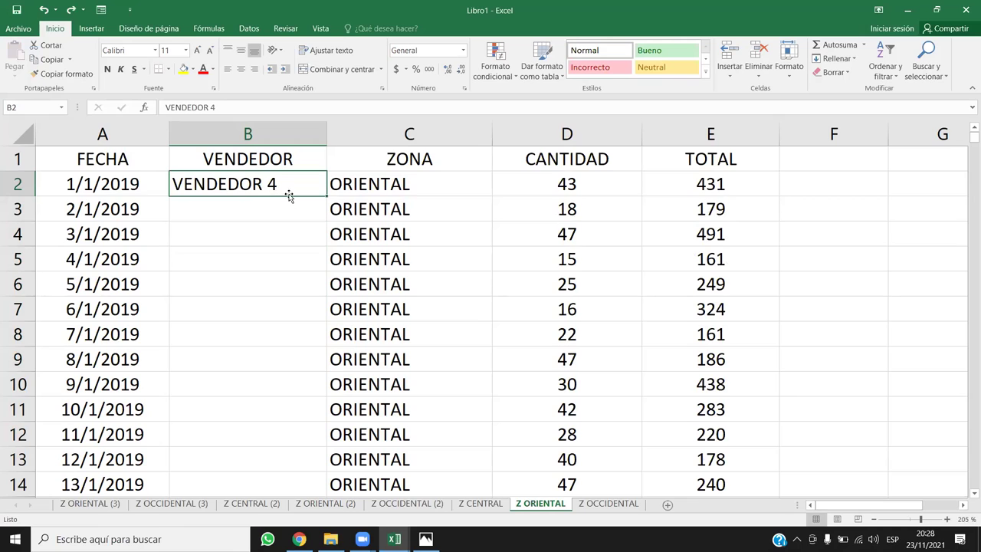
key(ctrl+c)
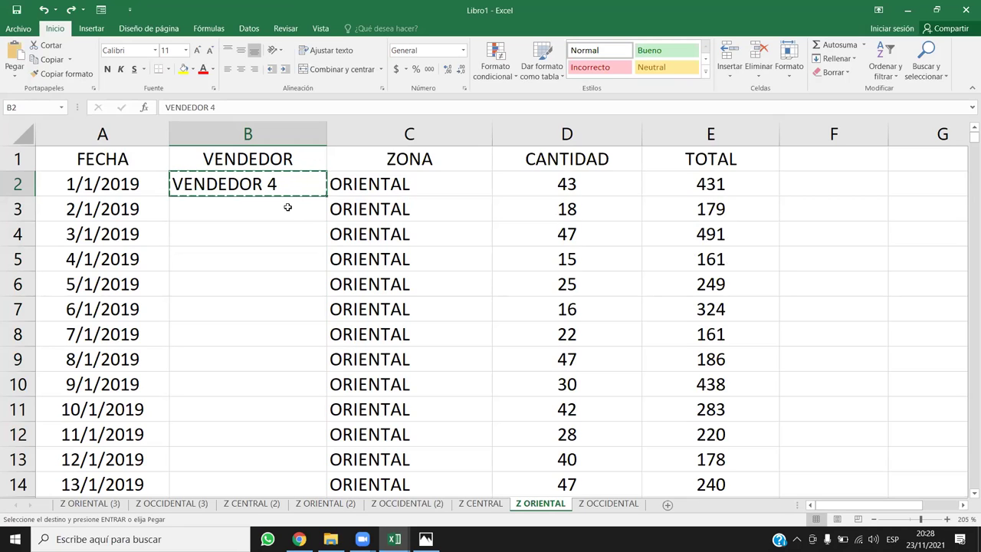
click(287, 208)
key(ctrl+v)
click(273, 263)
drag(276, 184, 291, 207)
key(Escape)
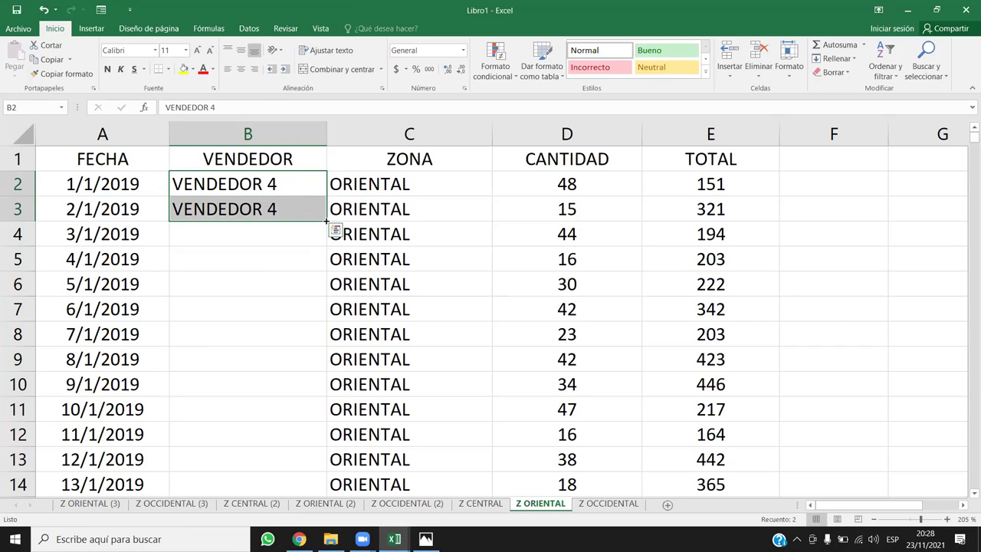
Fill VENDEDOR 4 down the whole VENDEDOR column of the Z ORIENTAL sheet
double_click(326, 221)
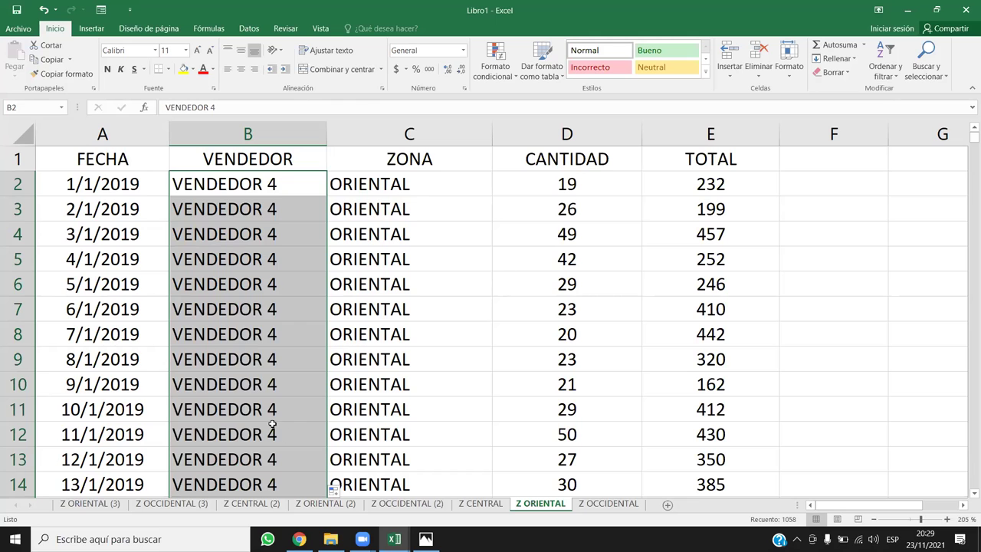
Check the last data row of Z CENTRAL, and permanently delete the sheet Z CENTRAL (2)
click(480, 503)
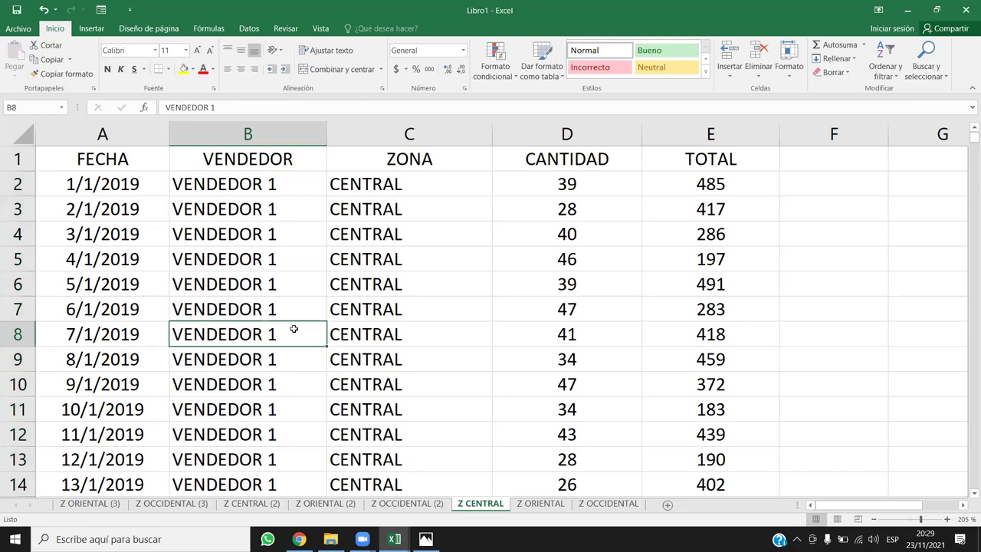
key(ctrl+Down)
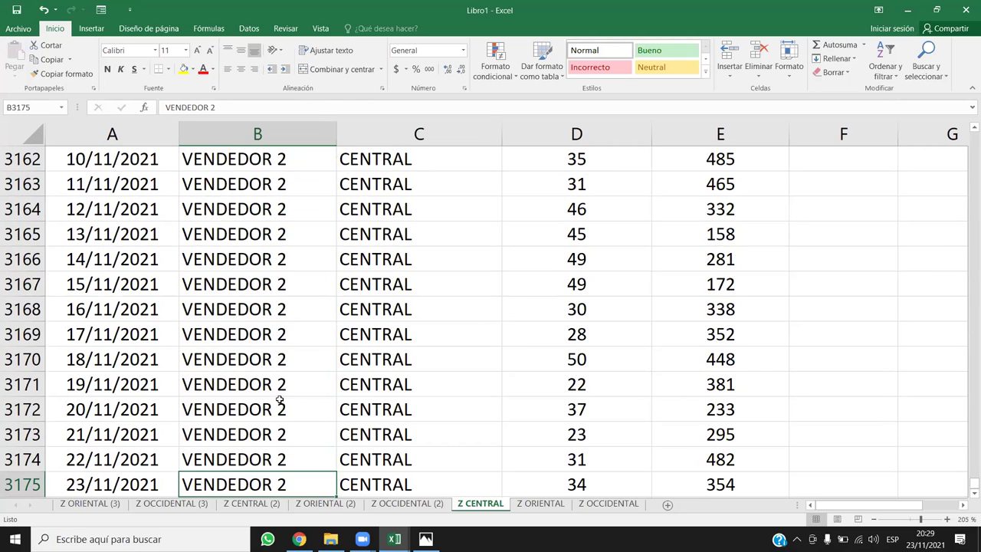
click(250, 503)
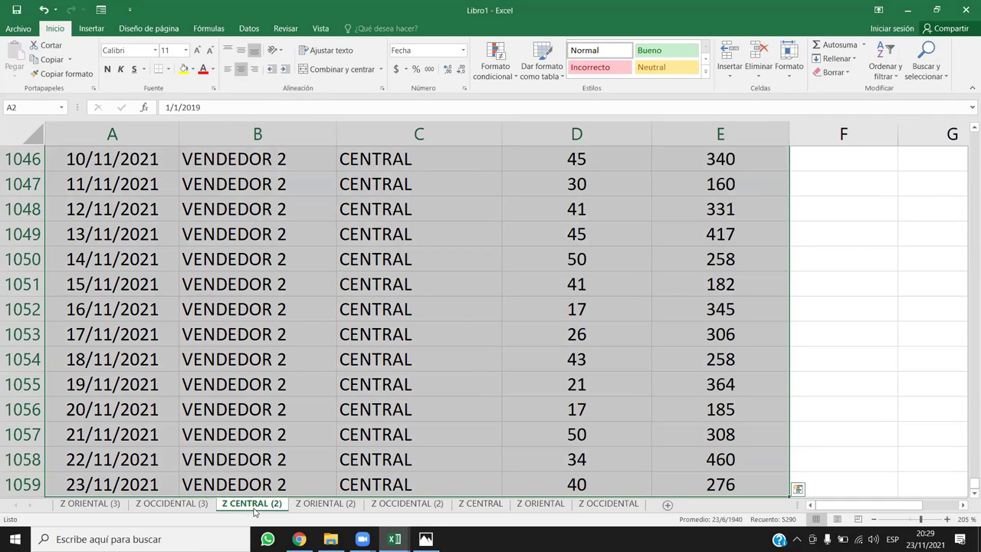
right_click(256, 507)
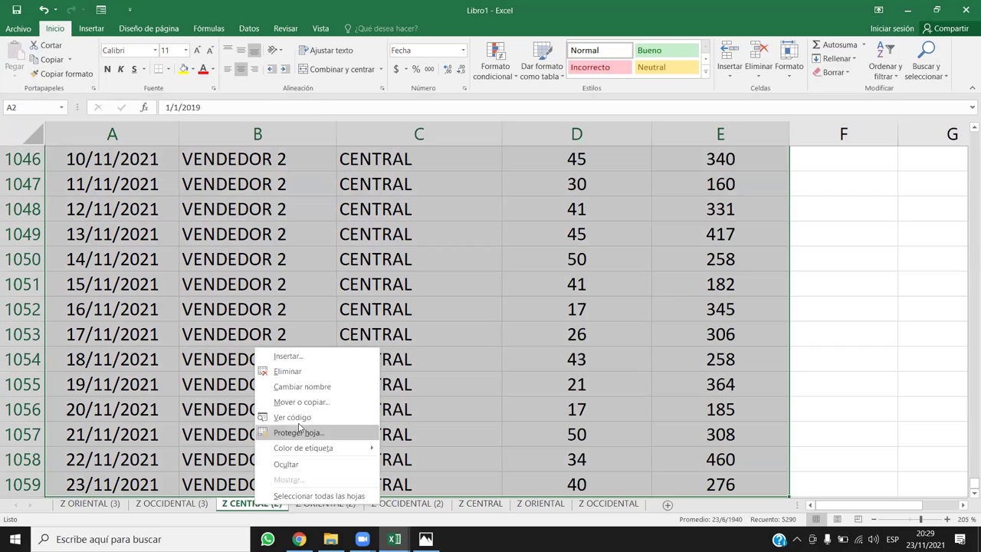
click(295, 374)
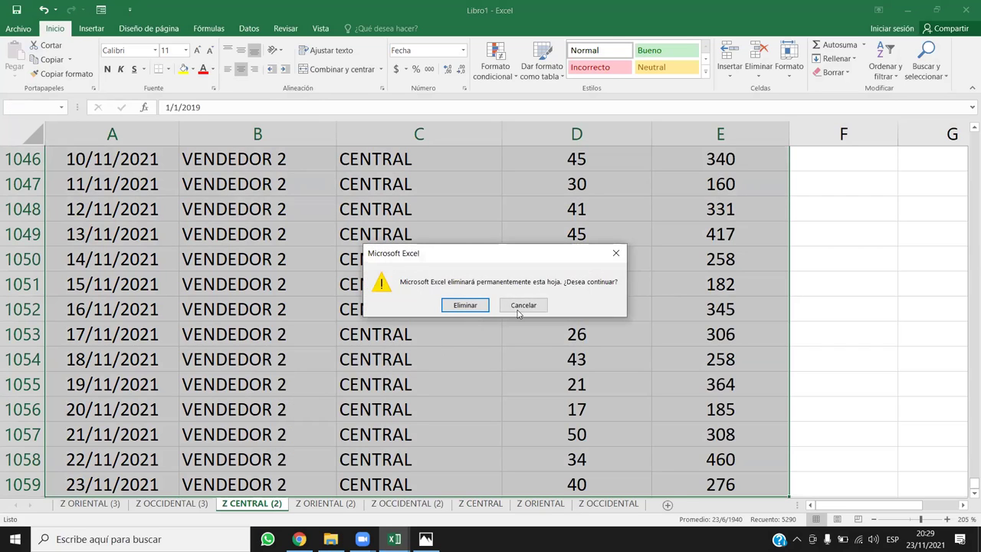
click(475, 307)
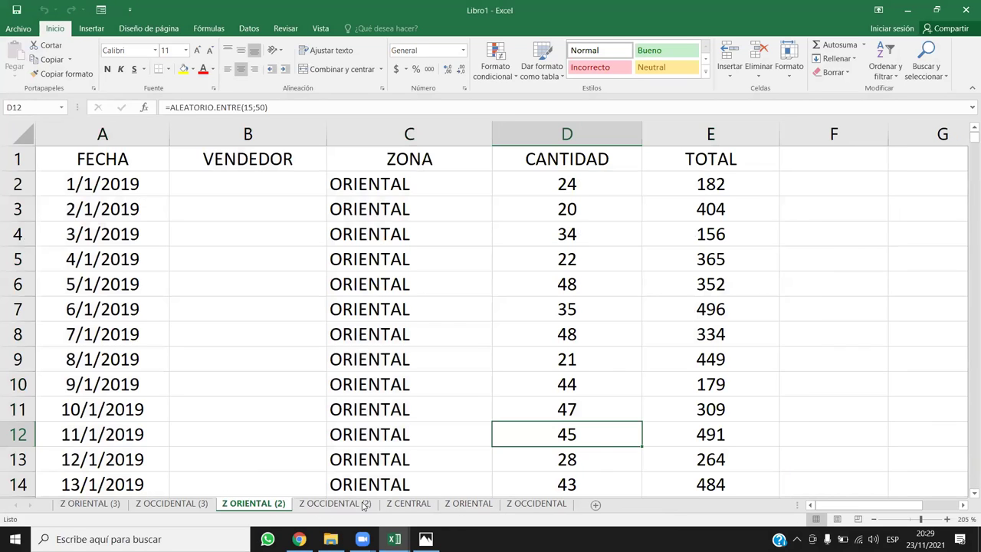
Examine the VENDEDOR entries on the Z CENTRAL sheet through to its last data row
click(408, 504)
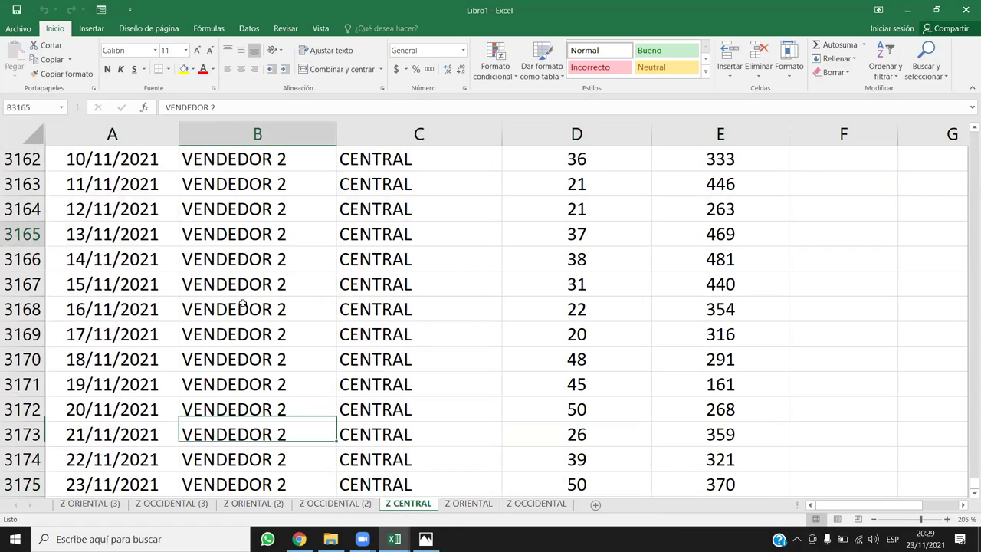
drag(233, 234, 237, 413)
scroll(239, 358, up, 11)
scroll(239, 358, up, 20)
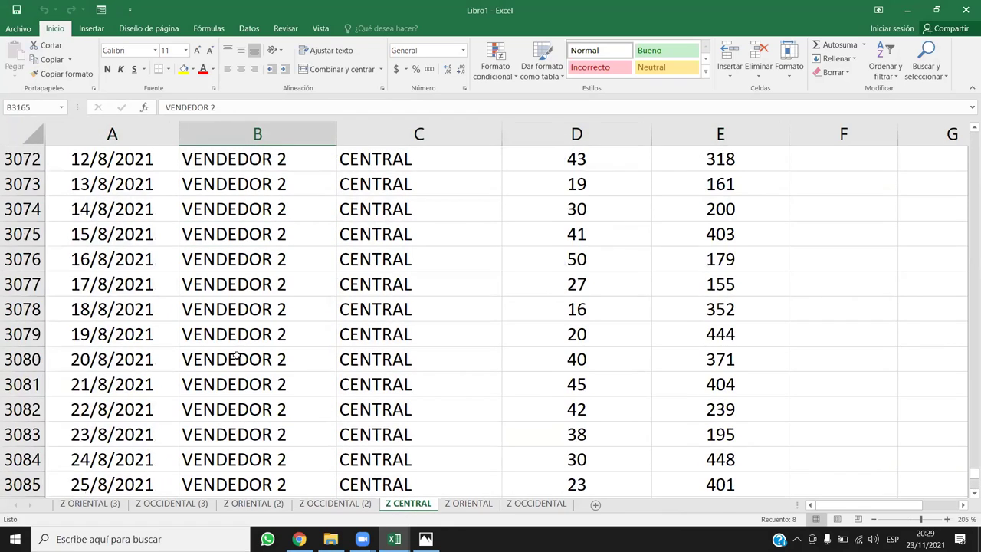
scroll(236, 355, up, 20)
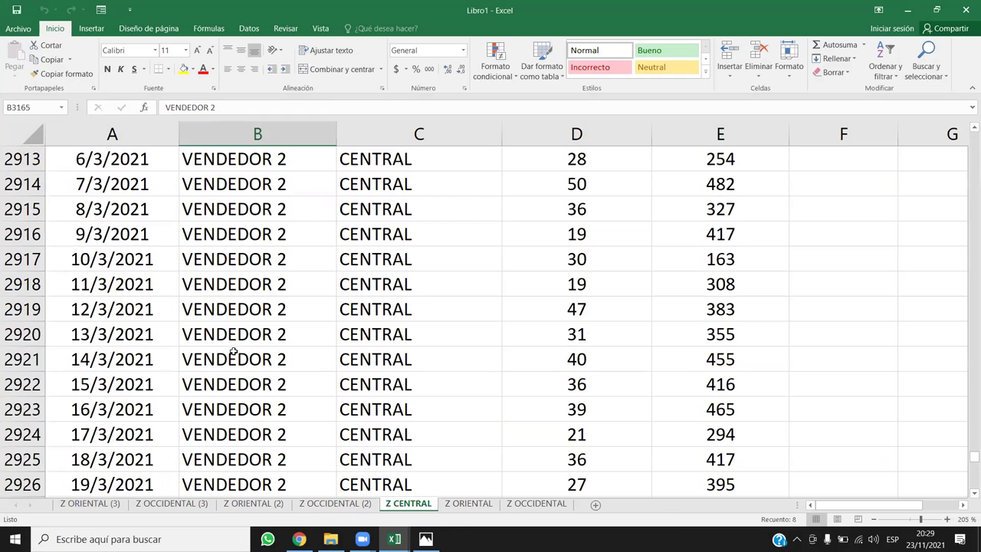
scroll(229, 355, up, 20)
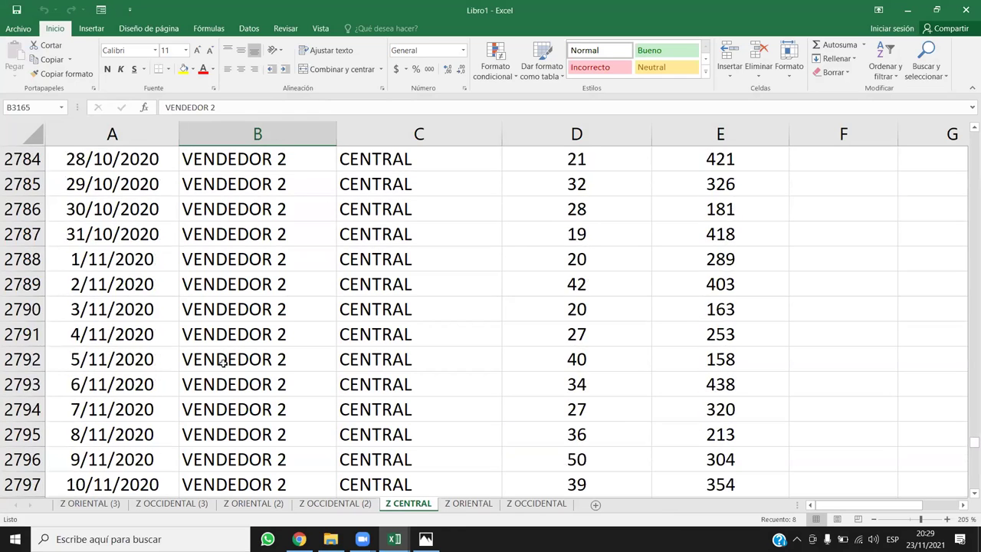
scroll(225, 360, up, 18)
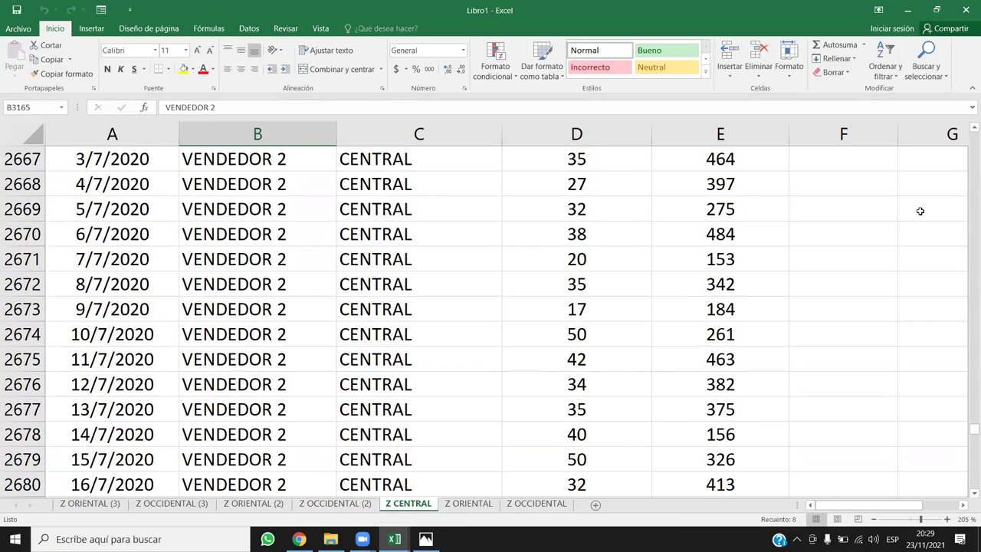
drag(964, 434, 965, 167)
click(263, 242)
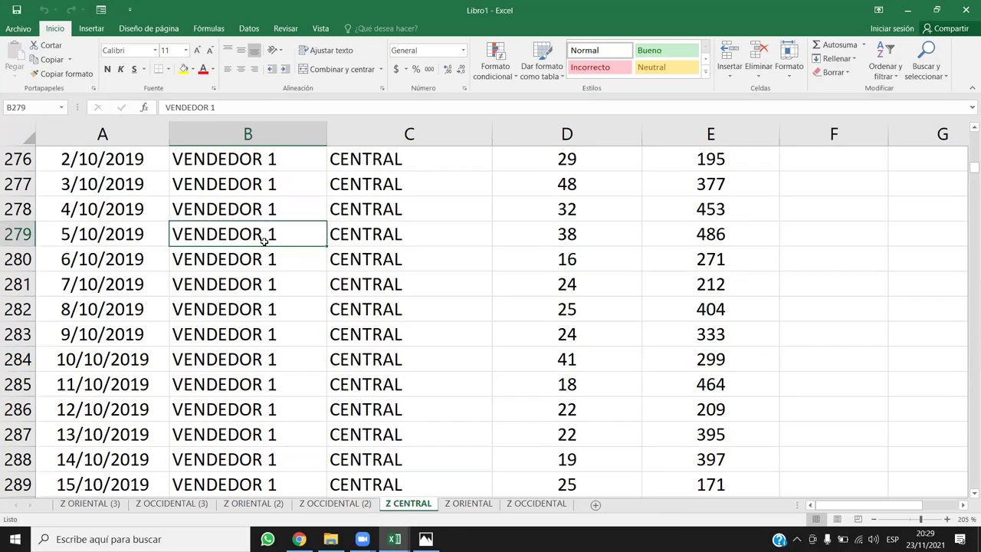
key(ctrl+Down)
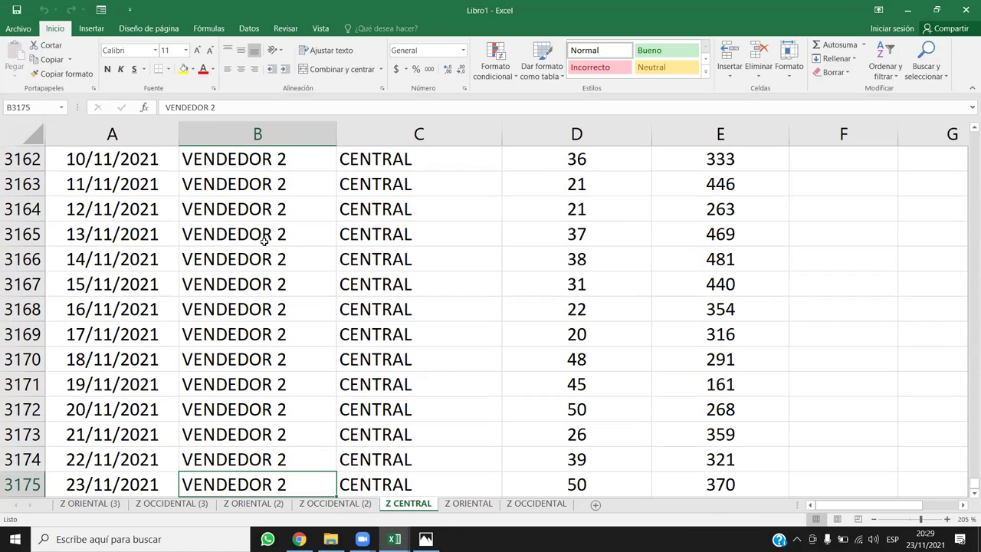
On the Z ORIENTAL sheet, select cell A1060, the first empty cell below the FECHA data
click(464, 502)
click(283, 239)
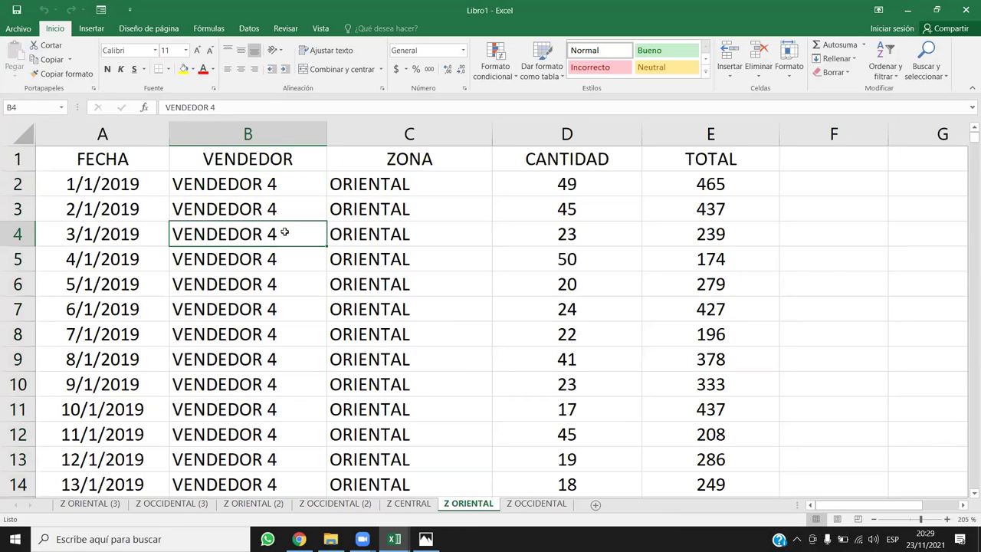
click(278, 193)
key(ctrl+Down)
key(Down)
key(Left)
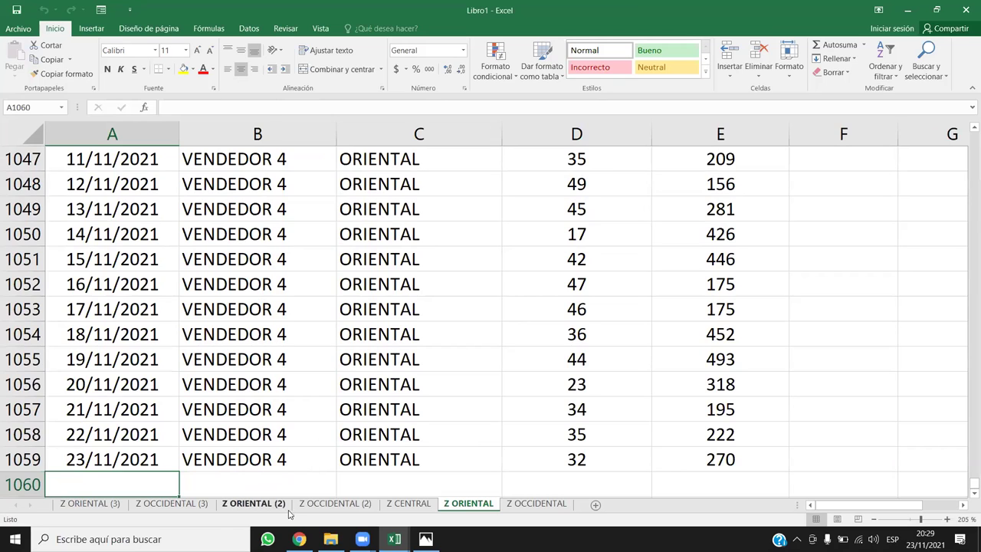
Enter VENDEDOR 5 in cell B2 of the Z ORIENTAL (2) sheet
click(254, 502)
click(227, 193)
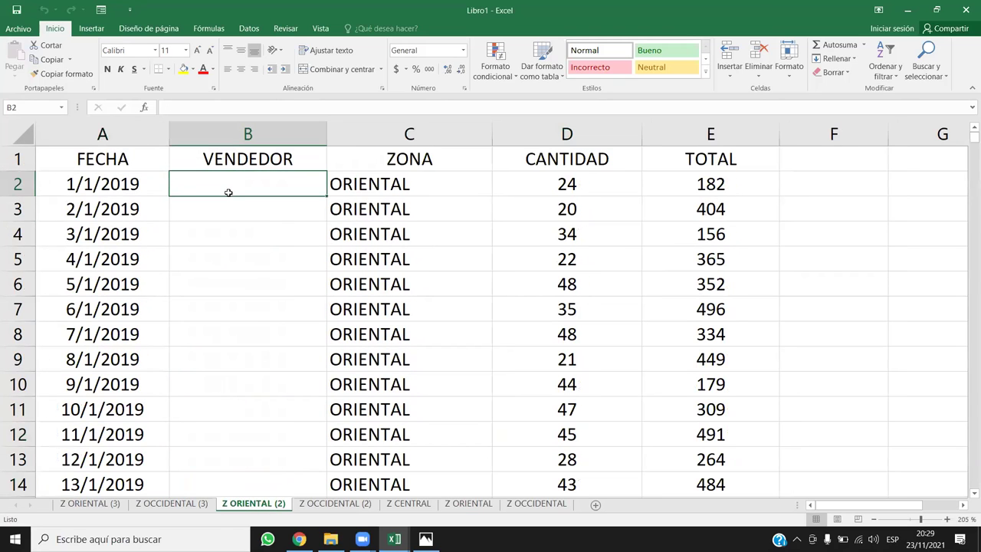
text(VENDODER)
key(BackSpace)
key(BackSpace)
key(BackSpace)
key(BackSpace)
text(EDOR 5)
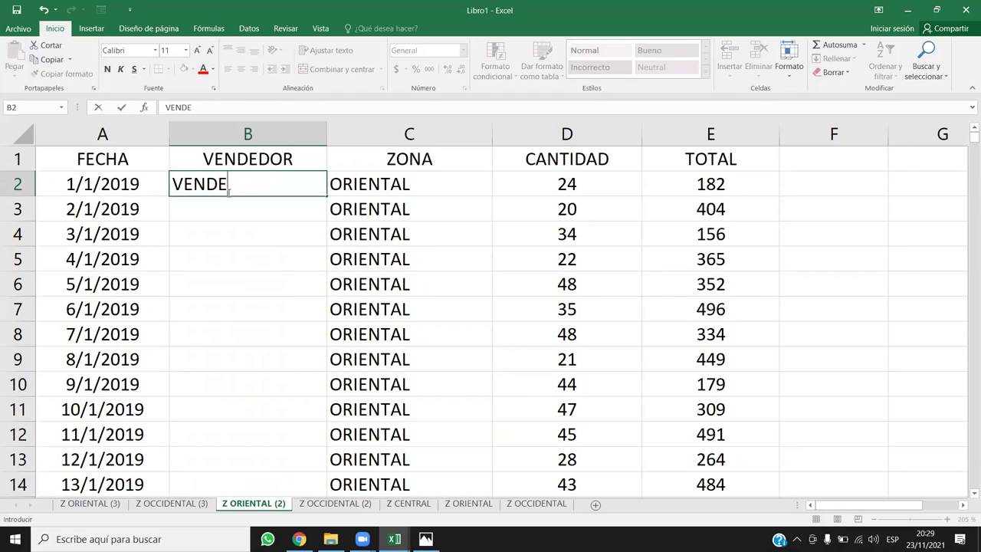
key(Return)
Copy VENDEDOR 5 from B2 to B3 and fill it down the whole VENDEDOR column
click(249, 185)
key(ctrl+c)
click(265, 216)
key(ctrl+b)
key(Escape)
key(ctrl+v)
drag(307, 187, 315, 219)
click(292, 263)
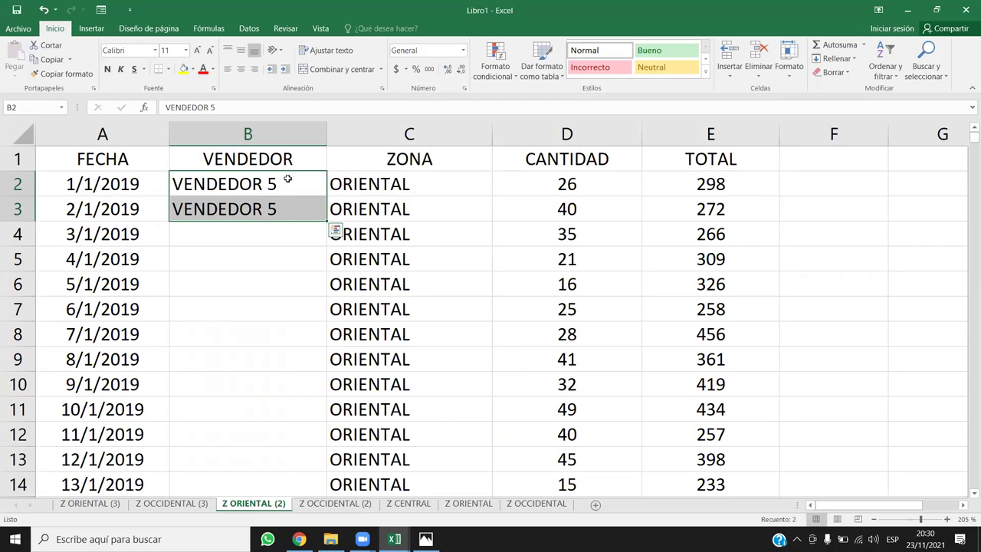
double_click(326, 221)
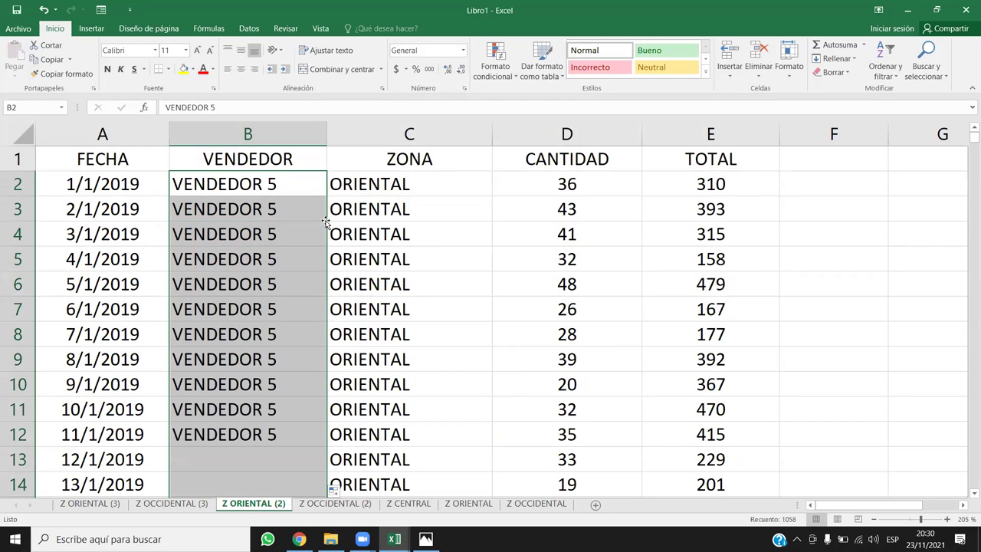
Copy all data rows of Z ORIENTAL (2) without the header, from FECHA to TOTAL
click(298, 283)
key(ctrl+Down)
scroll(299, 286, down, 1)
key(Up)
click(219, 454)
click(108, 459)
key(ctrl+shift+Up)
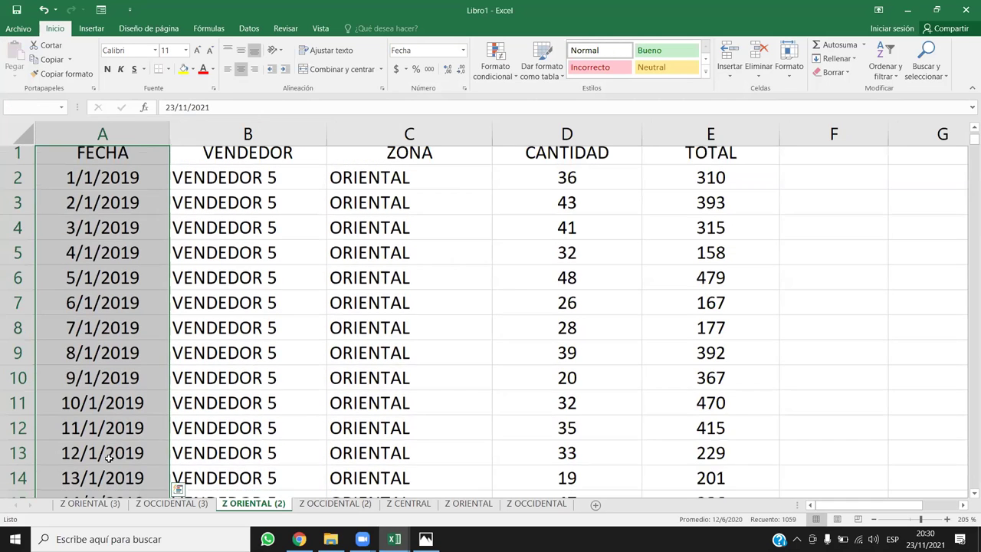
key(ctrl+shift+Right)
key(ctrl+c)
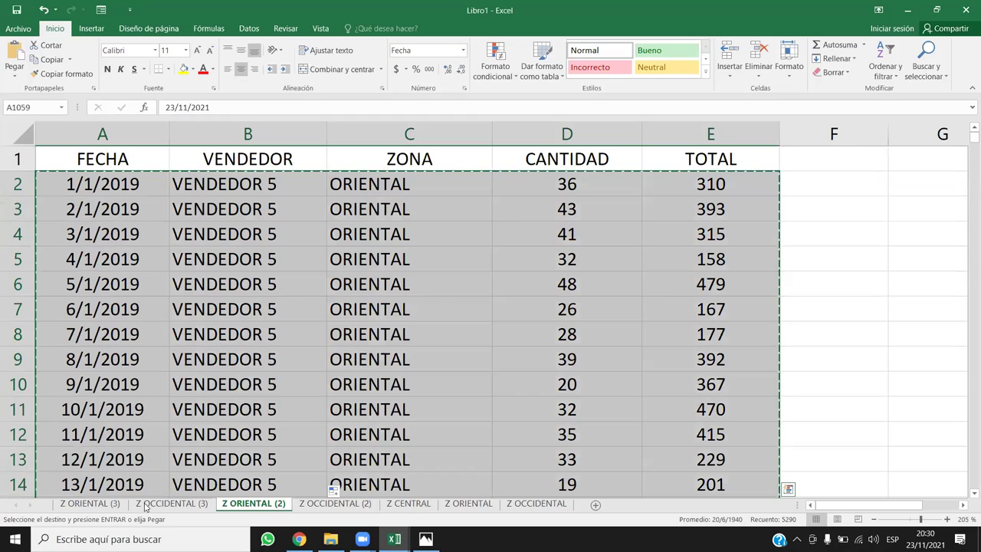
Paste the copied VENDEDOR 5 records into Z ORIENTAL at A1060 and check where the combined data ends
click(469, 503)
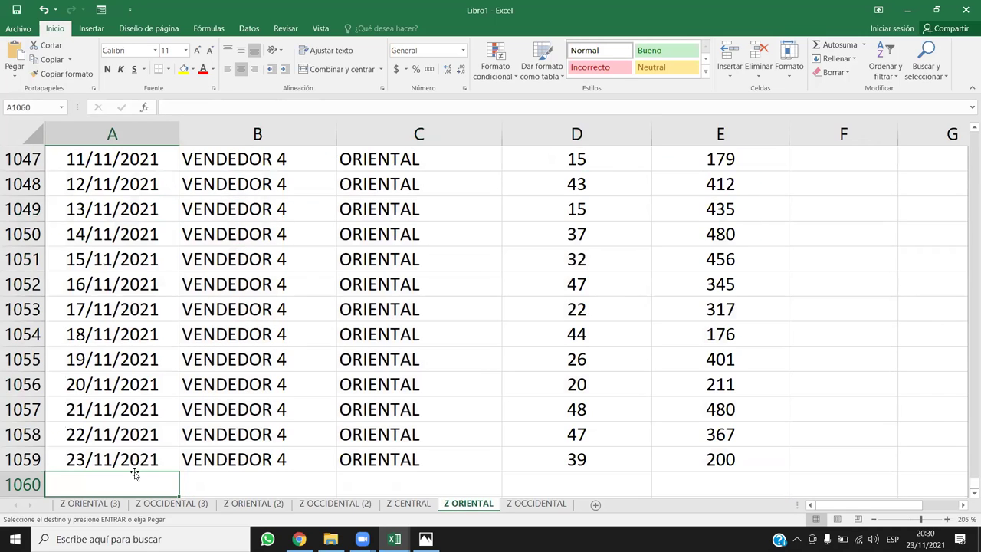
key(ctrl+v)
click(245, 351)
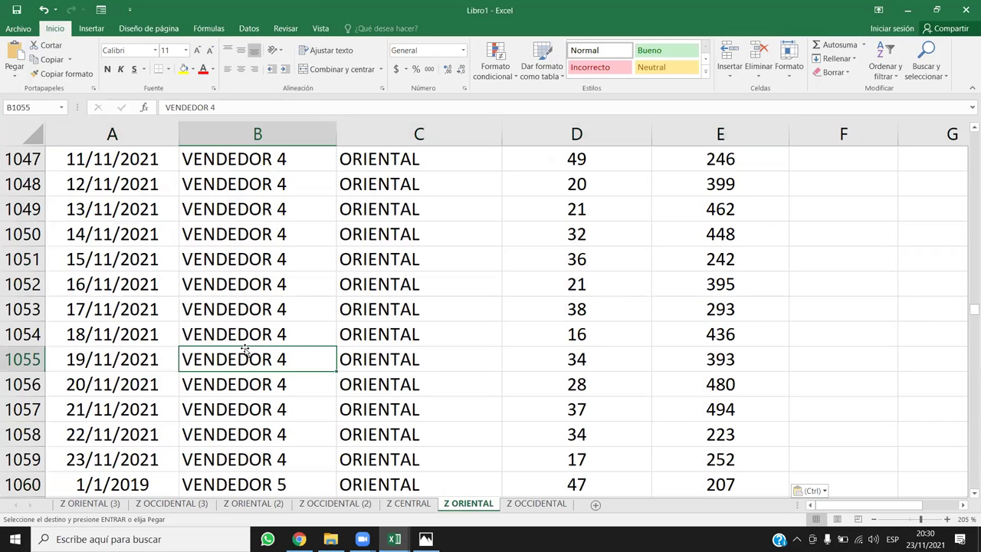
key(ctrl+Down)
key(ctrl+Up)
key(ctrl+Down)
key(ctrl+Down)
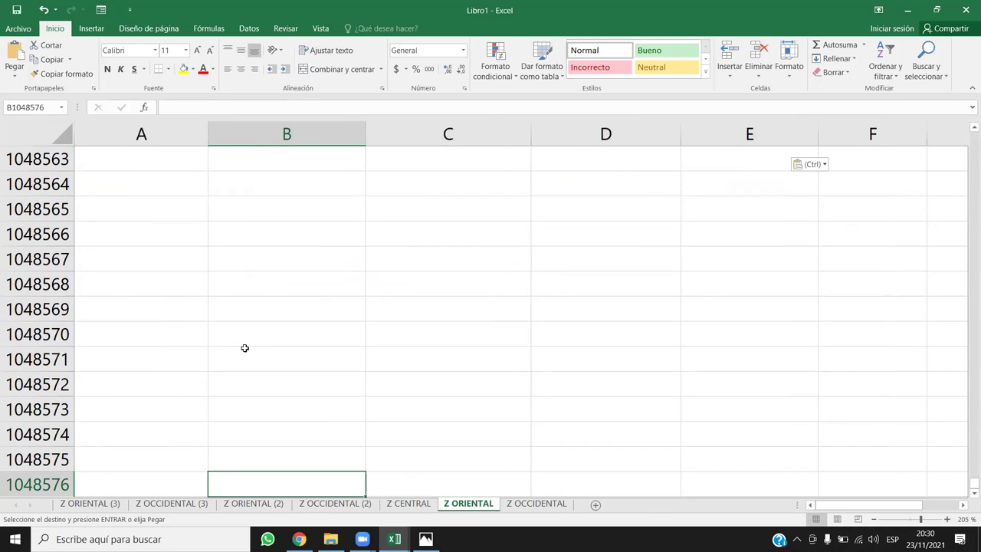
key(ctrl+Up)
key(Down)
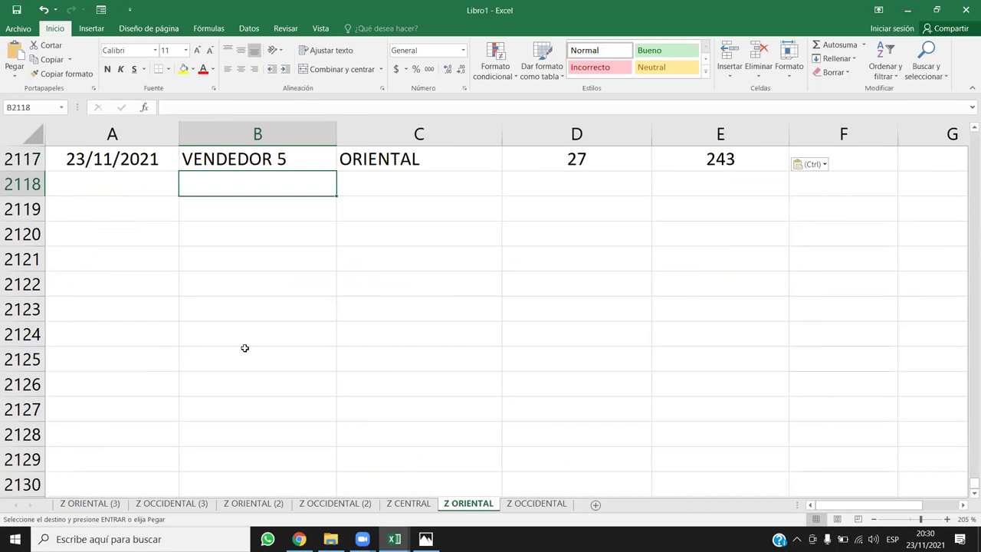
click(98, 507)
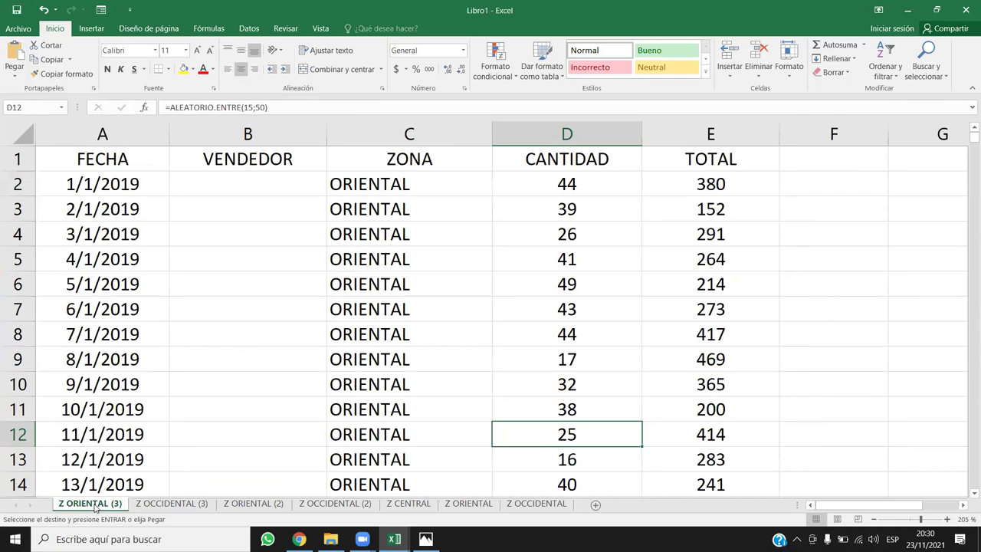
click(243, 506)
right_click(245, 507)
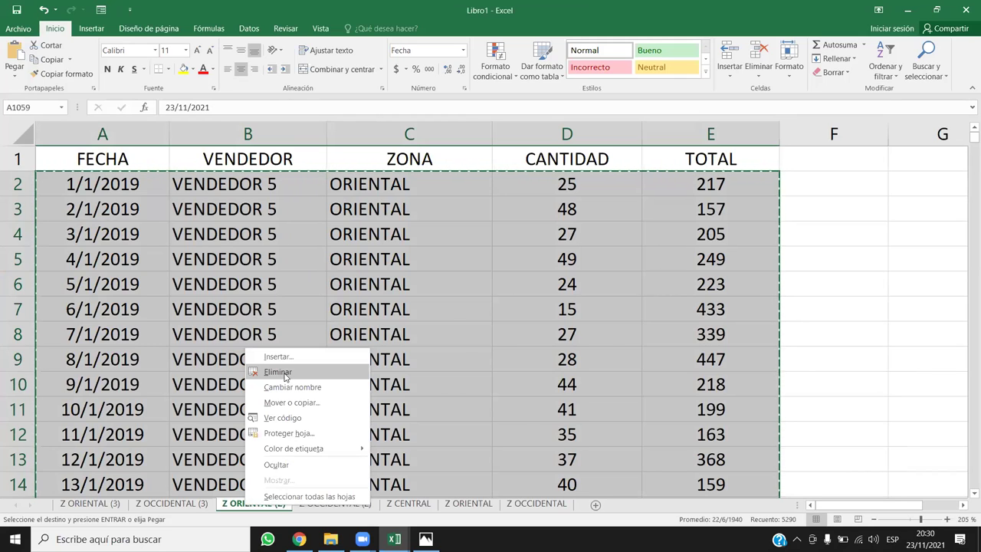
click(299, 278)
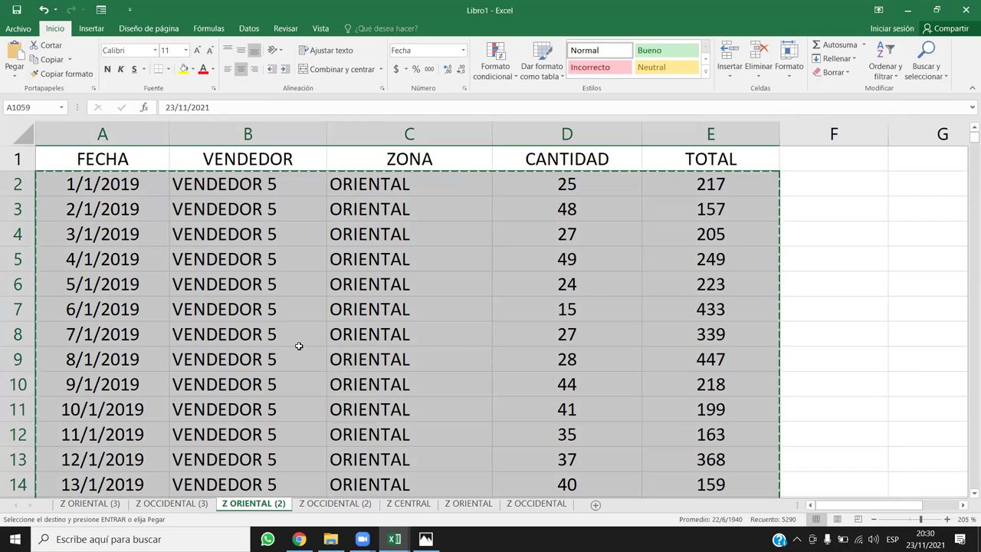
click(186, 254)
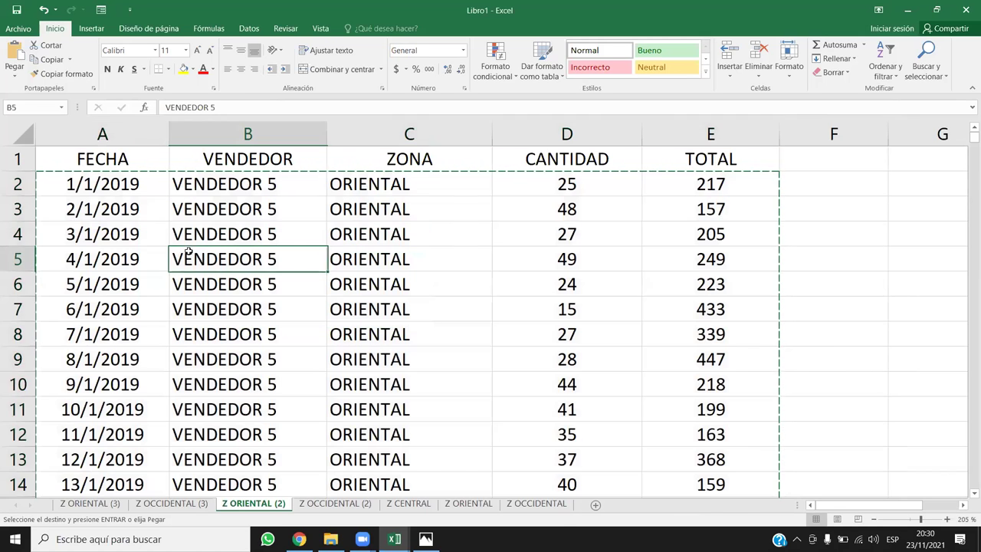
key(Escape)
Check the last records on the Z CENTRAL sheet
click(421, 505)
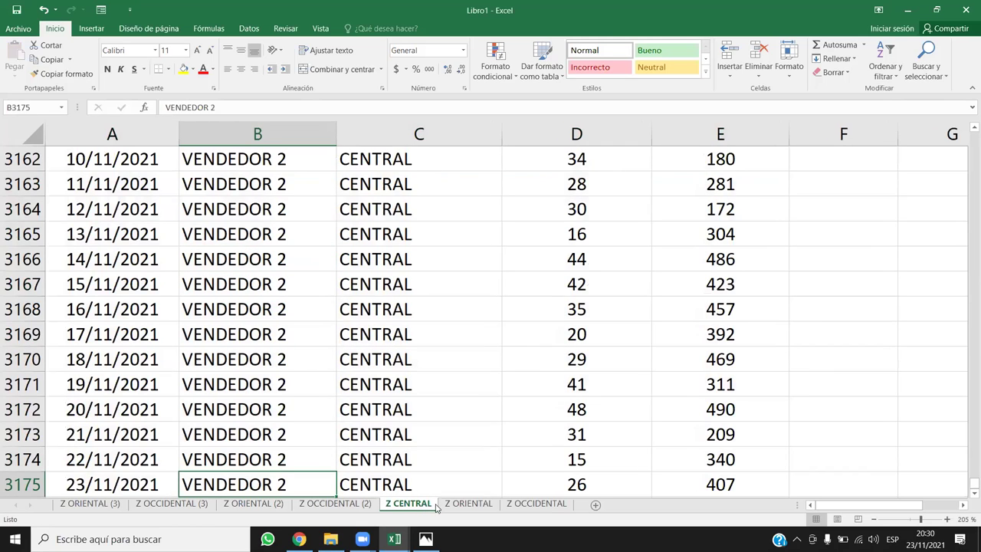
click(276, 428)
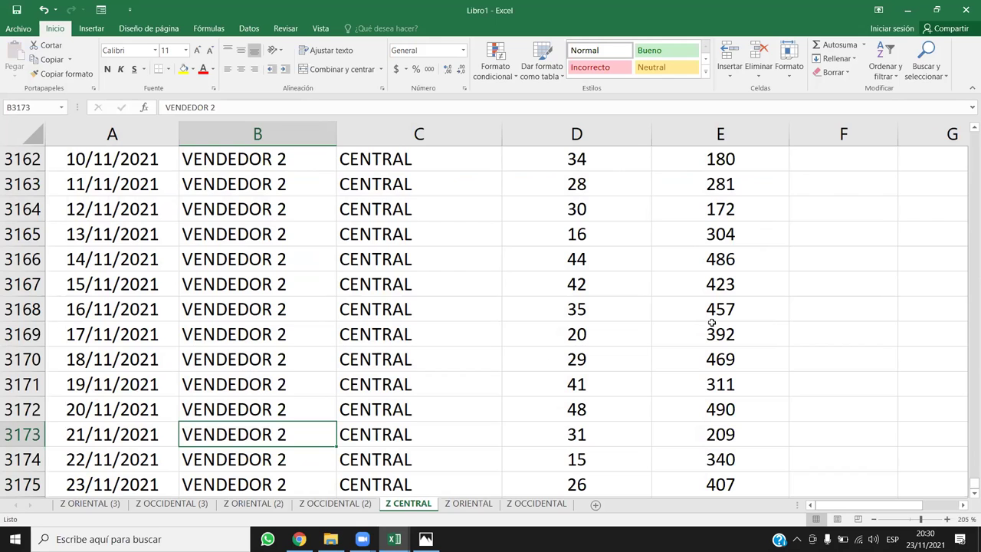
mouse_move(969, 480)
mouse_down()
mouse_move(967, 324)
mouse_move(972, 483)
mouse_up()
Examine the VENDEDOR column of Z ORIENTAL from the header down to the first empty row below the data
click(468, 505)
scroll(248, 282, up, 4)
click(285, 252)
key(ctrl+Up)
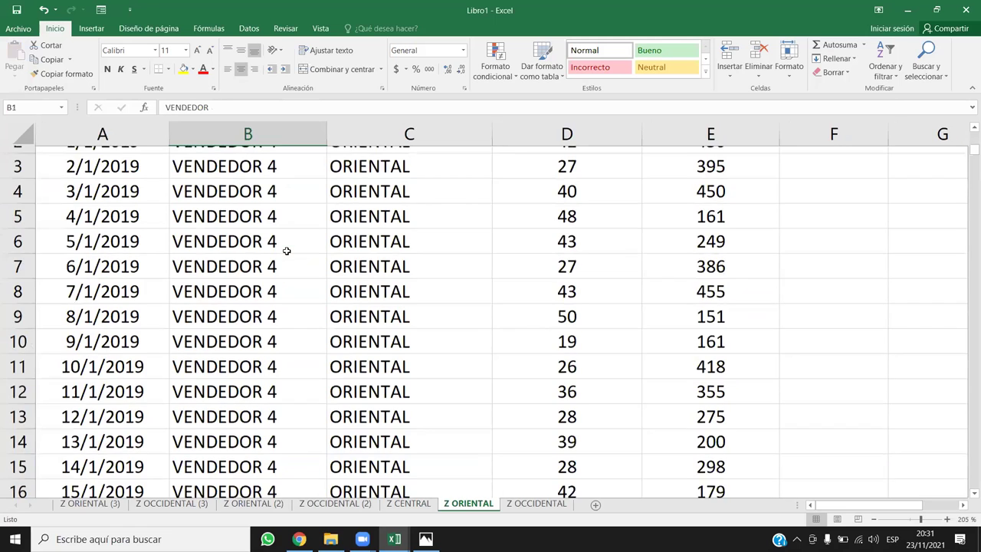
click(286, 251)
key(Down)
key(Down)
key(ctrl+Down)
key(Up)
key(Down)
key(Up)
key(Up)
key(Up)
key(Up)
key(Up)
key(ctrl+Up)
key(Down)
key(ctrl+Down)
key(Down)
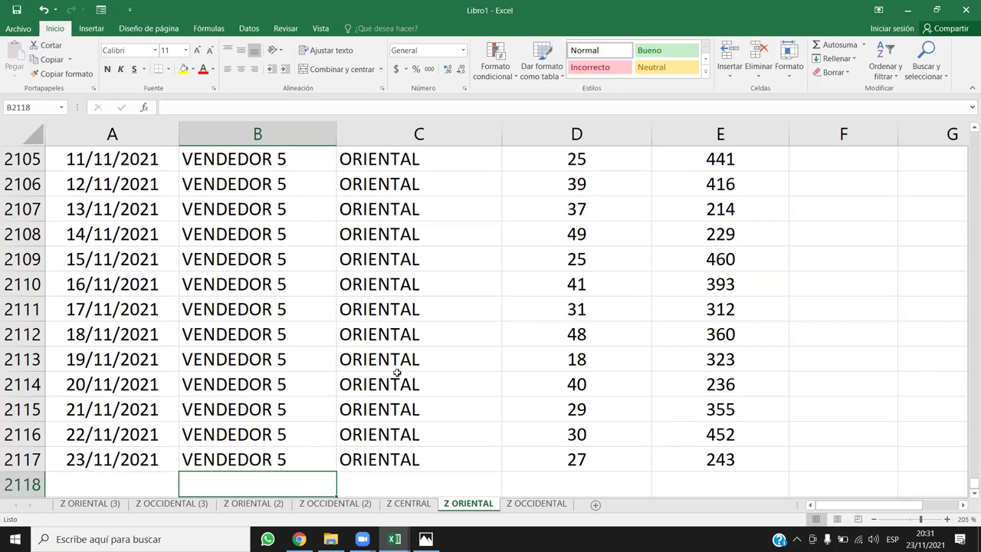
Group the sheets Z CENTRAL, Z ORIENTAL and Z OCCIDENTAL
click(408, 503)
ctrl+click(469, 504)
ctrl+click(536, 503)
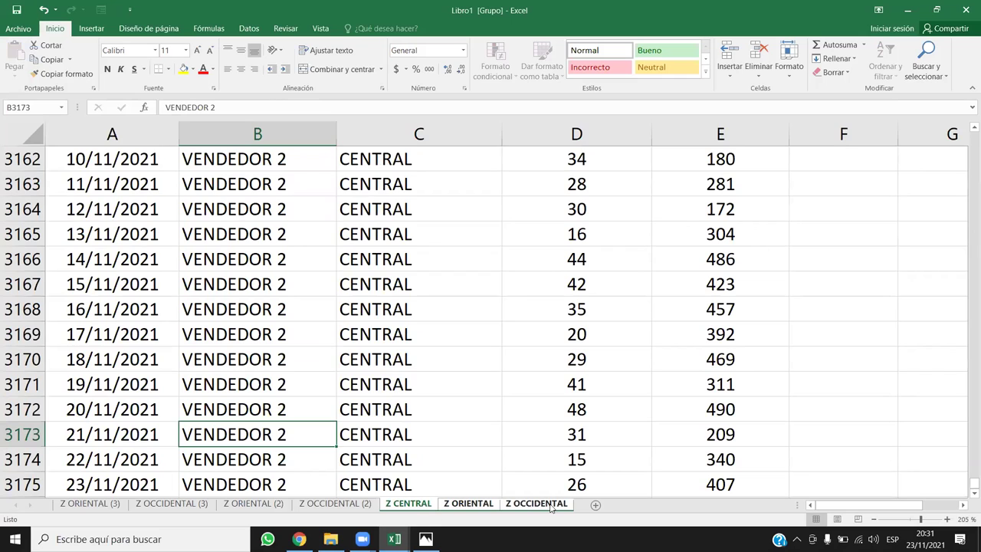
Ungroup the zone sheets and switch to Z OCCIDENTAL (2), selecting an empty VENDEDOR cell
click(318, 329)
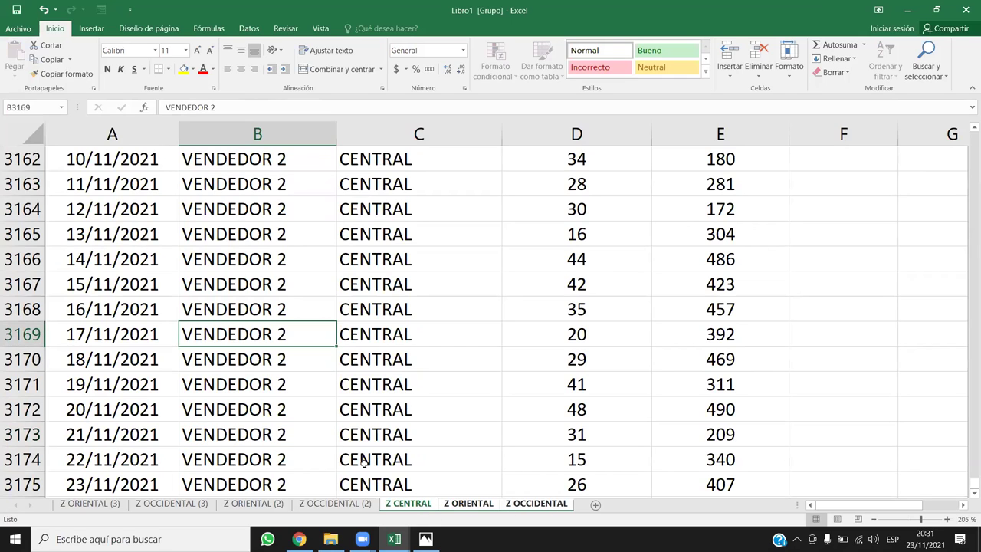
click(335, 504)
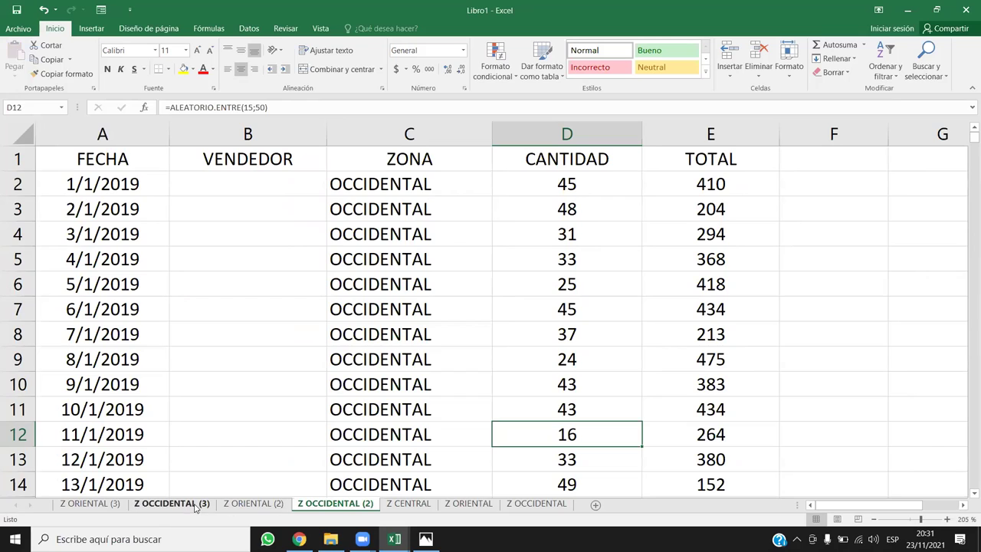
click(262, 394)
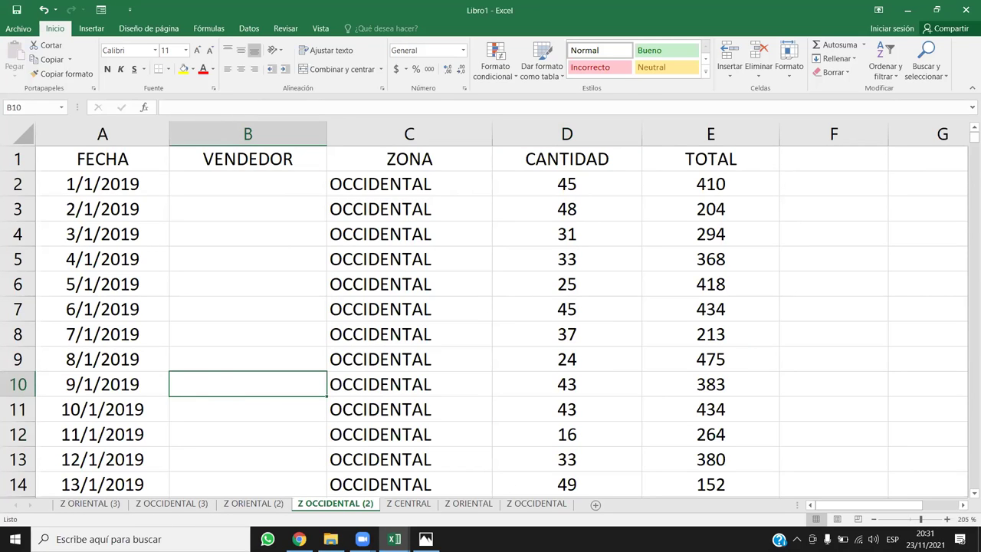
Group Z CENTRAL, Z ORIENTAL and Z OCCIDENTAL again, and ungroup them by returning to Z OCCIDENTAL (2)
click(408, 503)
click(468, 503)
ctrl+click(536, 503)
ctrl+click(414, 503)
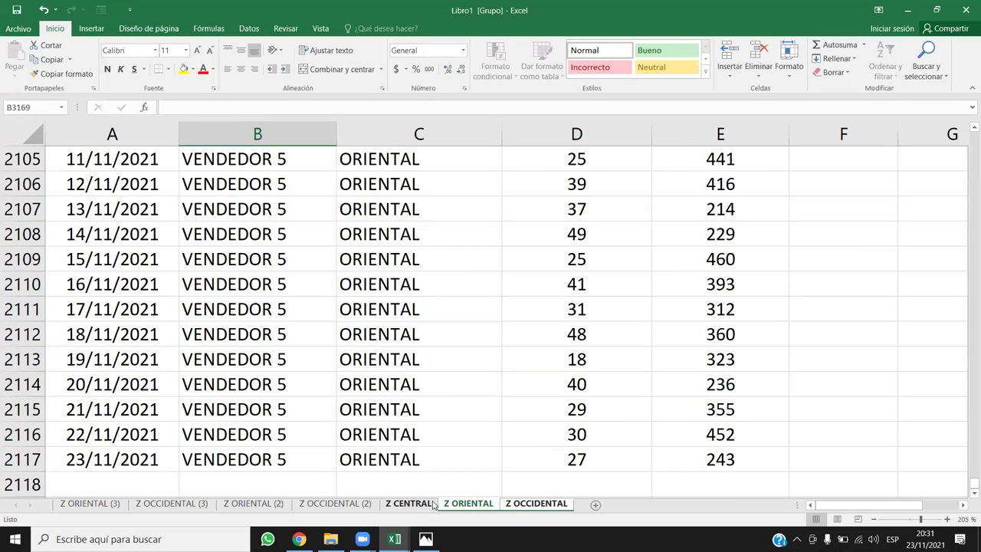
click(442, 459)
click(335, 504)
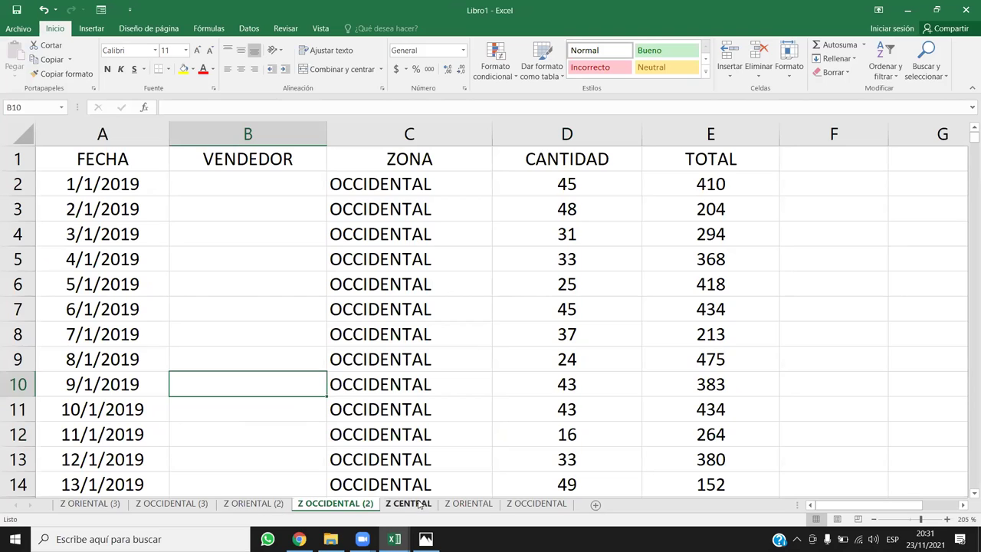
Examine the first records and the ZONA column on Z OCCIDENTAL (2)
drag(142, 181, 738, 385)
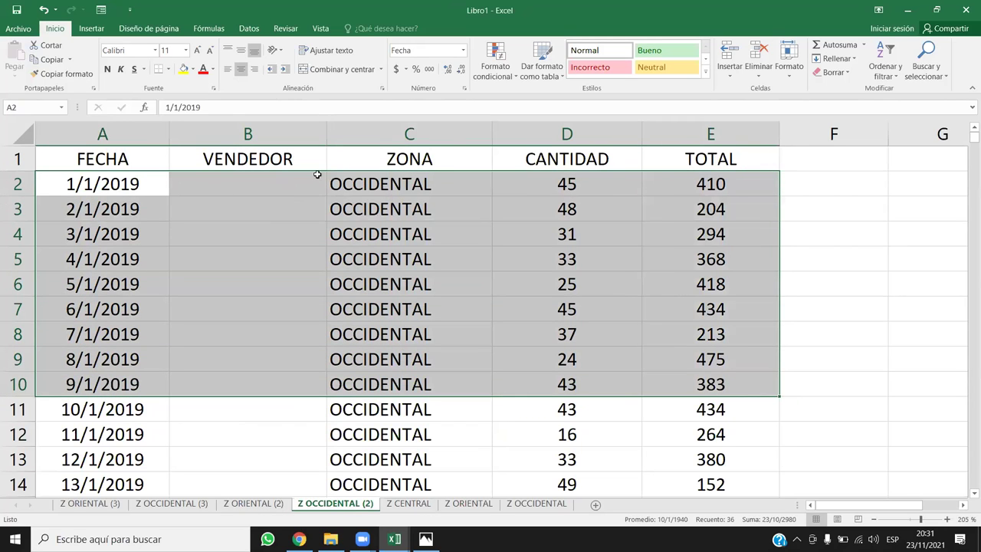
drag(410, 189, 428, 338)
click(421, 377)
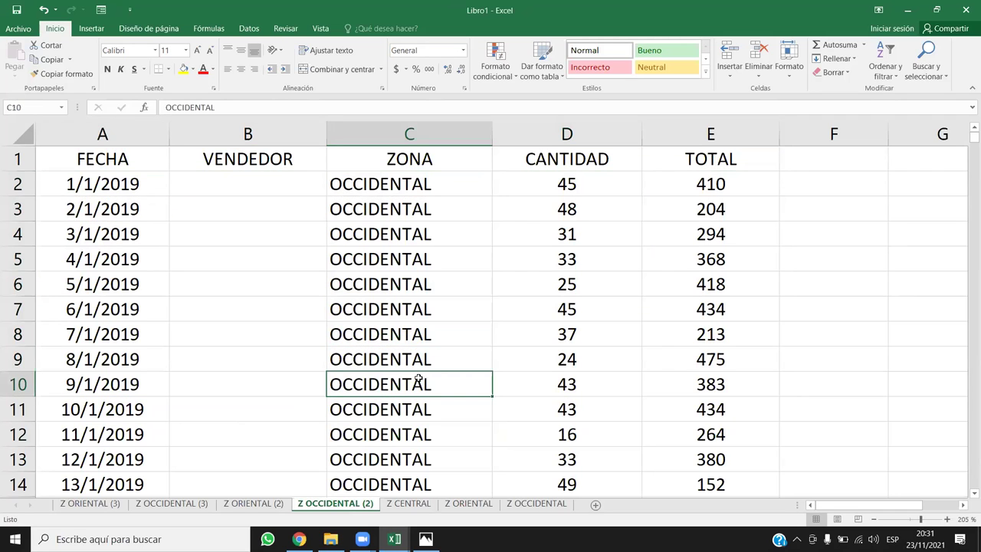
Check the VENDEDOR column of Z ORIENTAL from the header to the last record
click(468, 503)
click(277, 384)
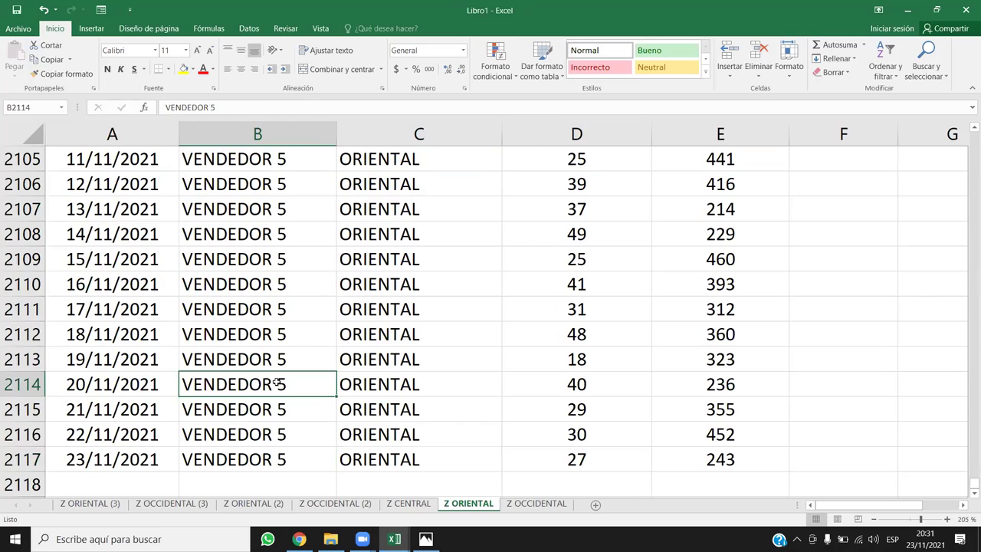
key(ctrl+Up)
key(ctrl+Down)
scroll(274, 383, down, 1)
scroll(302, 370, up, 2)
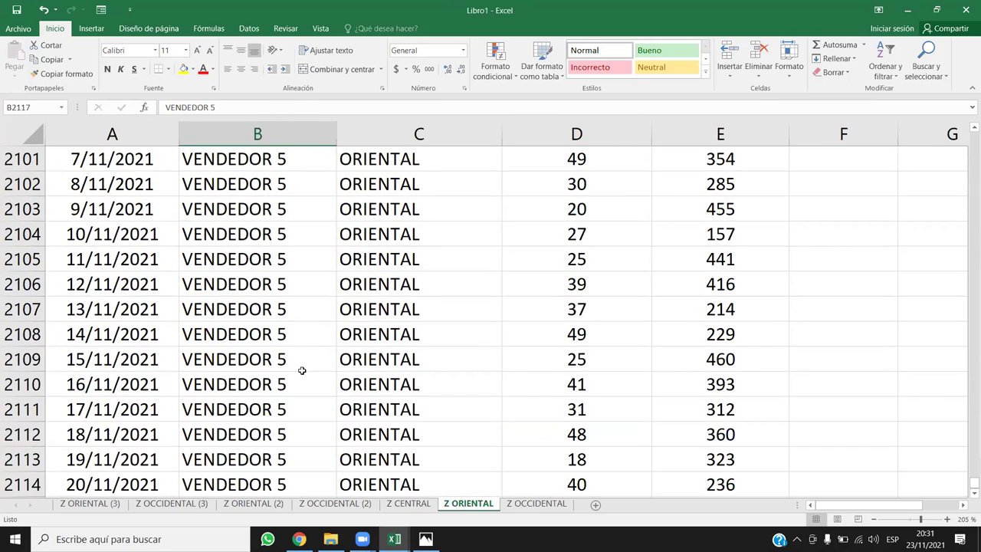
Enter VENDEDOR 6 in cell B2 of the Z ORIENTAL (3) sheet
click(88, 506)
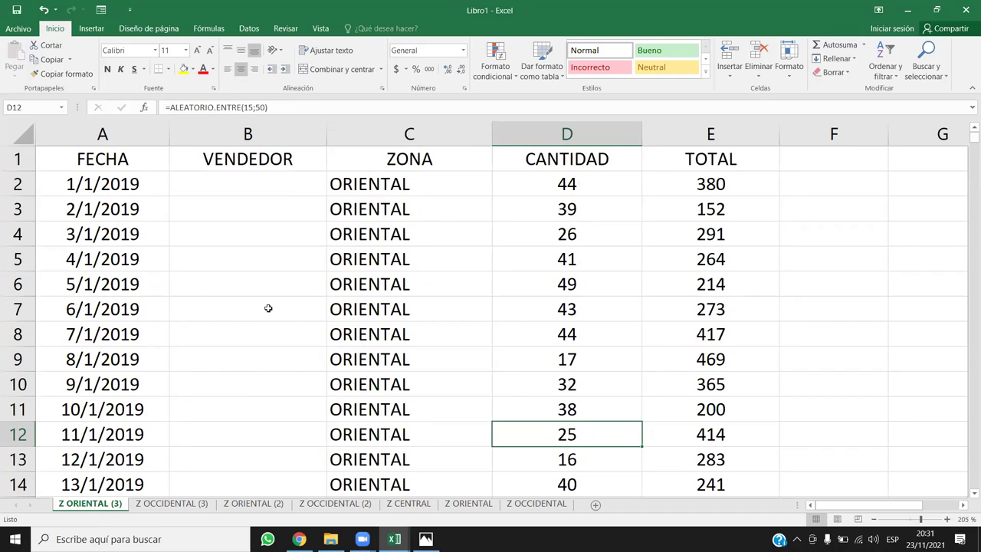
click(237, 186)
text(VEN)
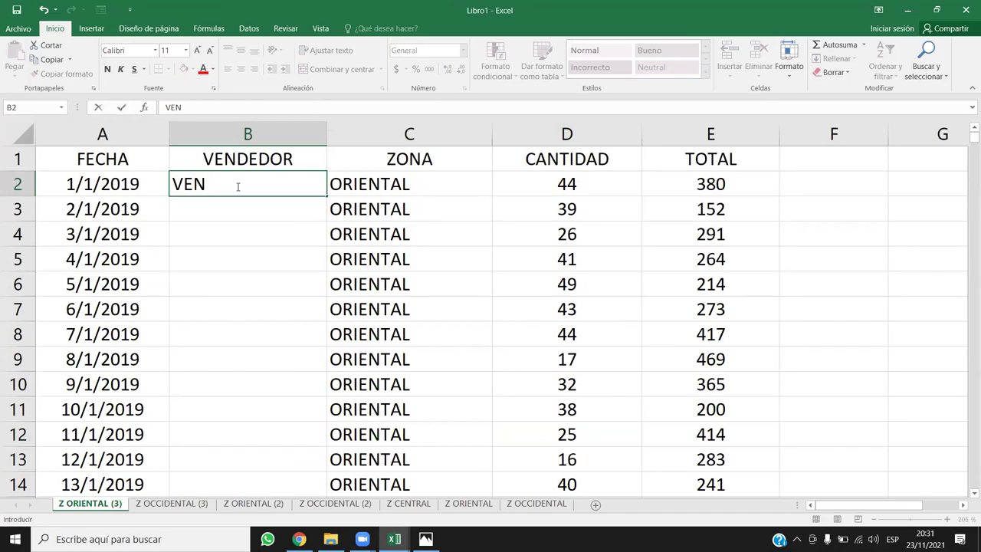
text(DEDOR 6)
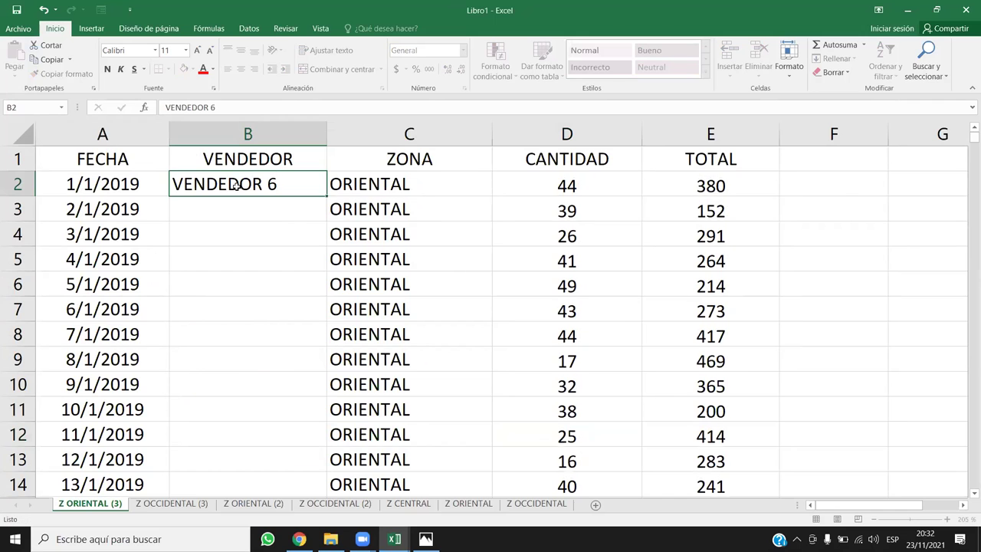
key(Return)
Check the last seller's records on Z ORIENTAL and the empty rows below them
click(468, 504)
click(323, 300)
key(Down)
key(Down)
key(Down)
key(Down)
key(Down)
key(Down)
key(Down)
key(Down)
key(Down)
key(Down)
key(Down)
key(Down)
key(Down)
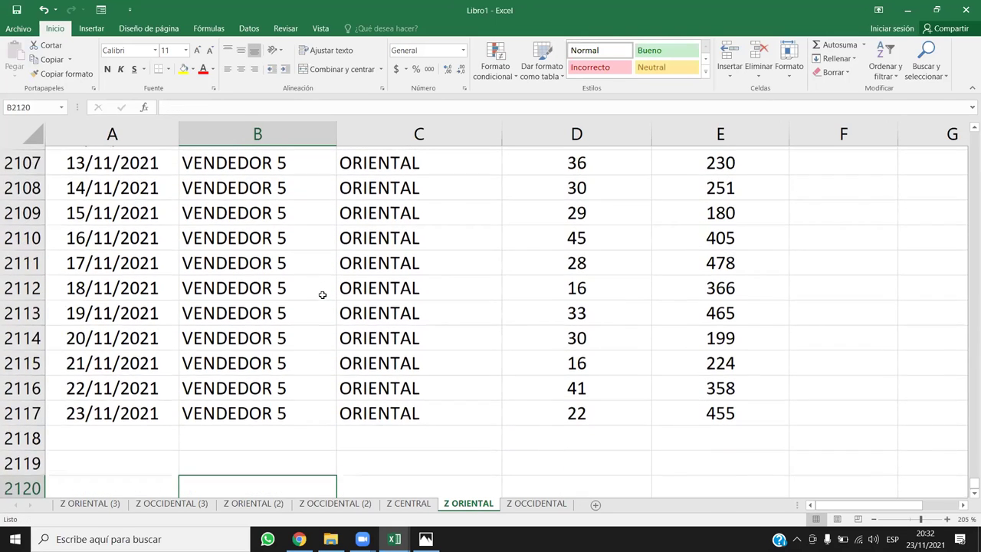
Copy VENDEDOR 6 into B3 of Z ORIENTAL (3) and fill both cells down the whole VENDEDOR column
click(91, 503)
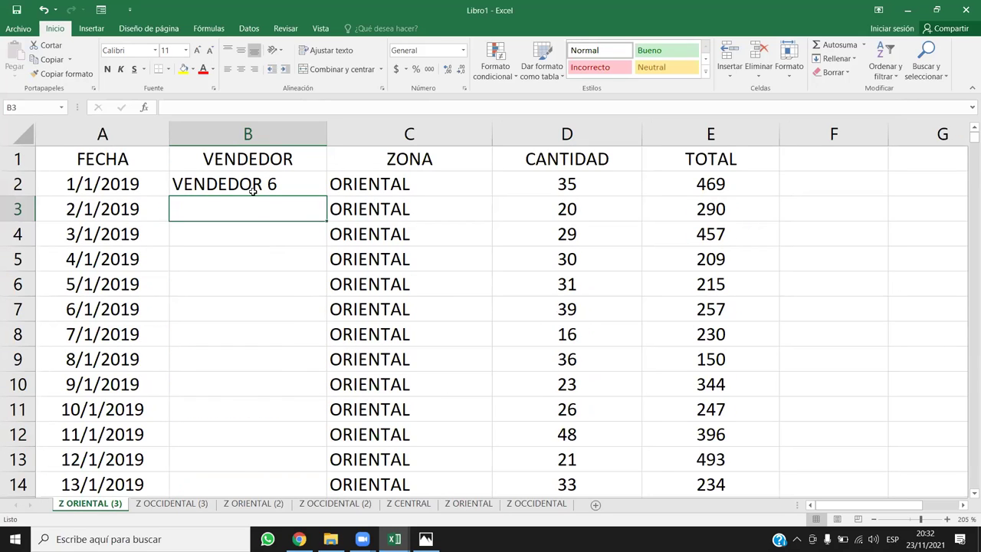
click(260, 186)
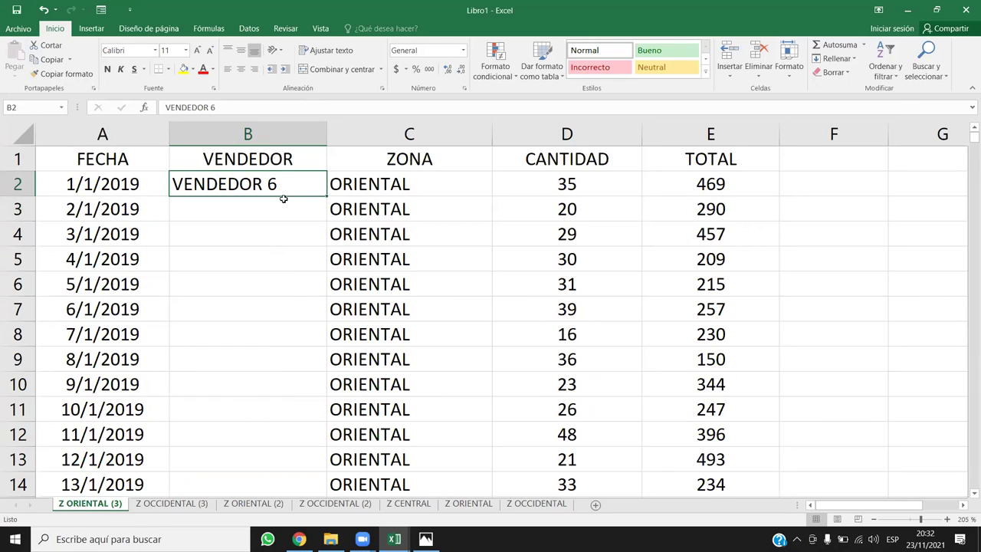
key(ctrl+c)
click(284, 208)
key(ctrl+v)
key(Down)
key(Down)
drag(261, 184, 284, 209)
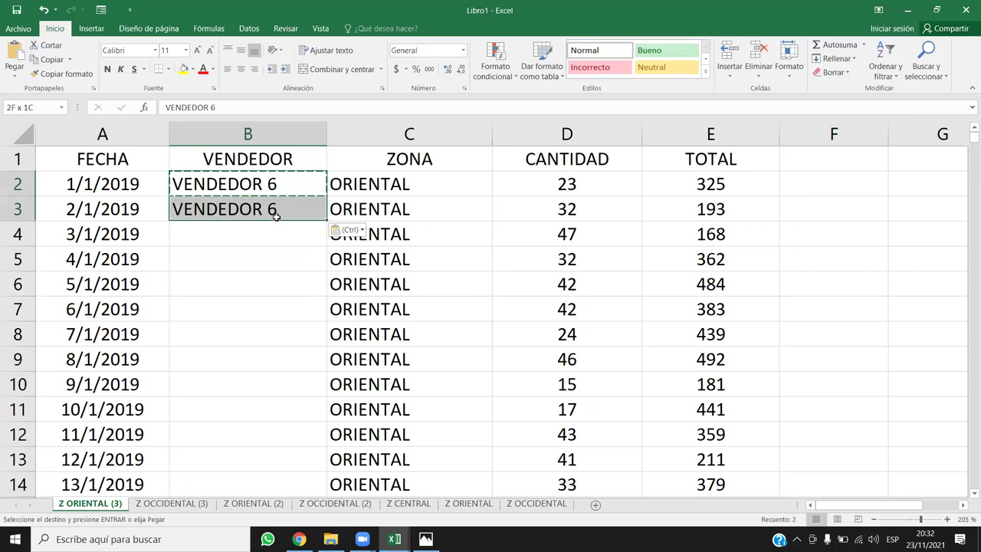
double_click(325, 220)
click(293, 331)
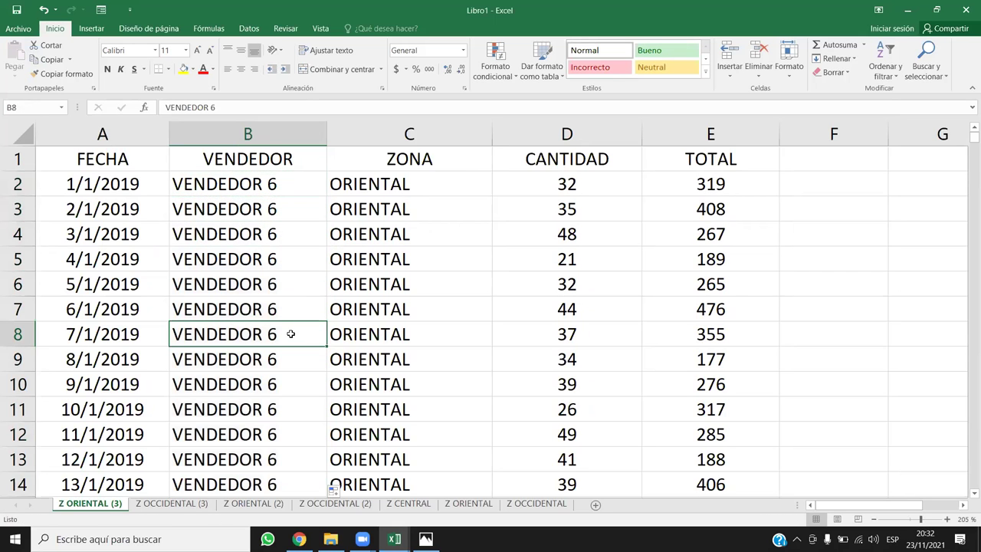
Check the filled VENDEDOR column of Z ORIENTAL (3) down to its last row and back to B2
key(ctrl+Down)
key(ctrl+Up)
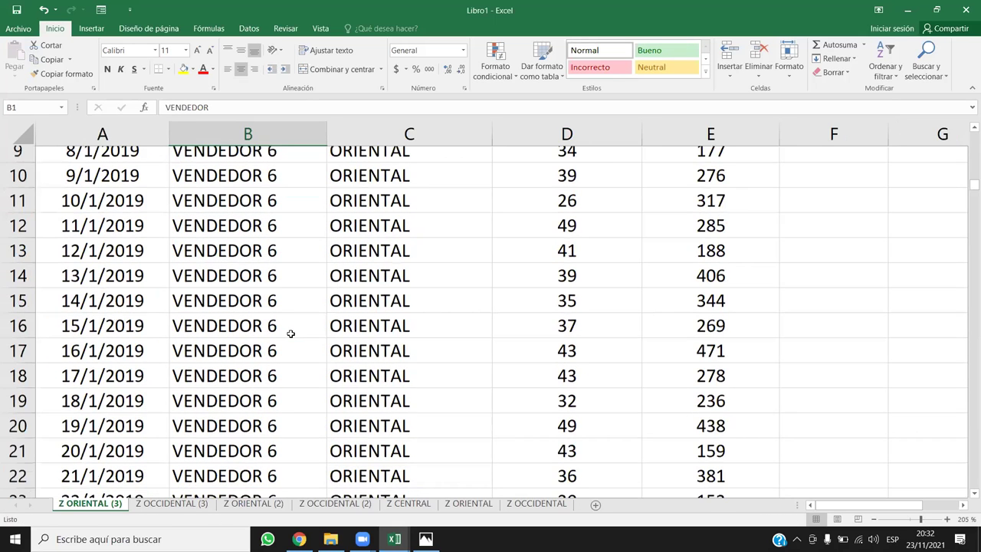
key(Down)
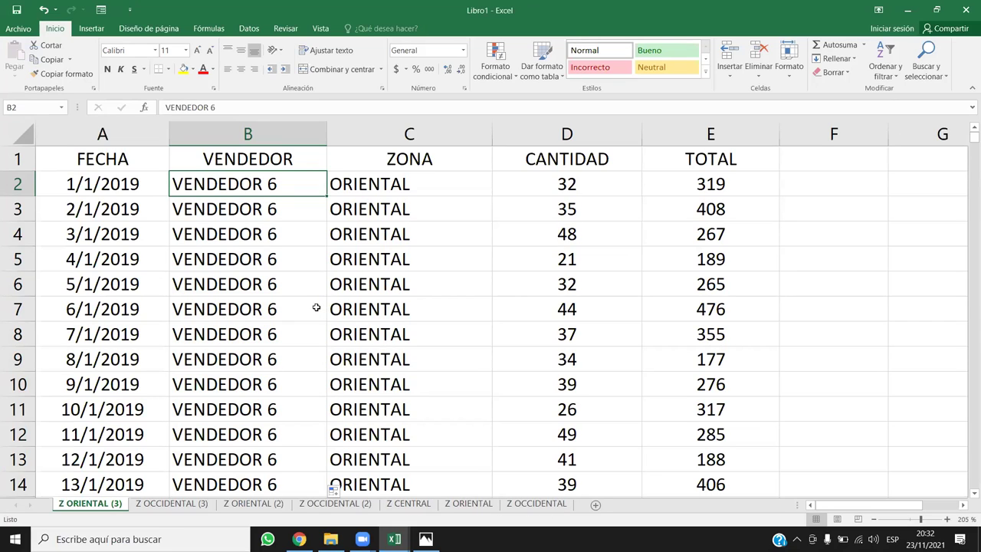
Compare the last records on the Z CENTRAL and Z ORIENTAL sheets
click(408, 504)
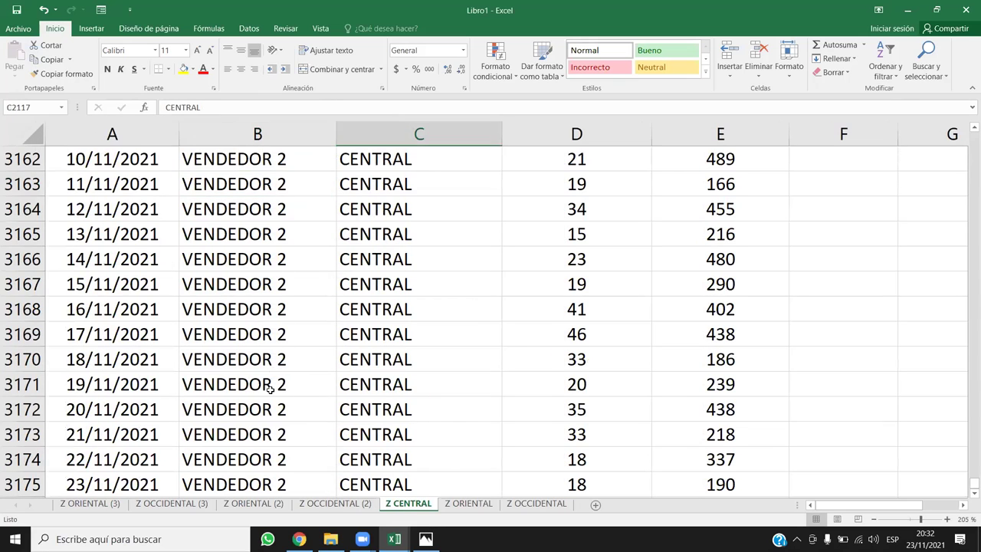
click(283, 354)
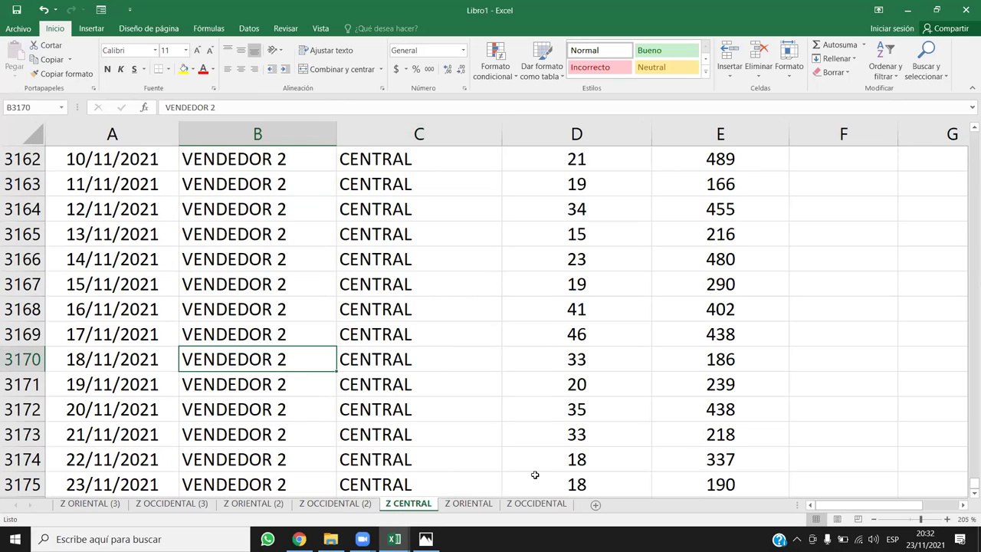
click(467, 503)
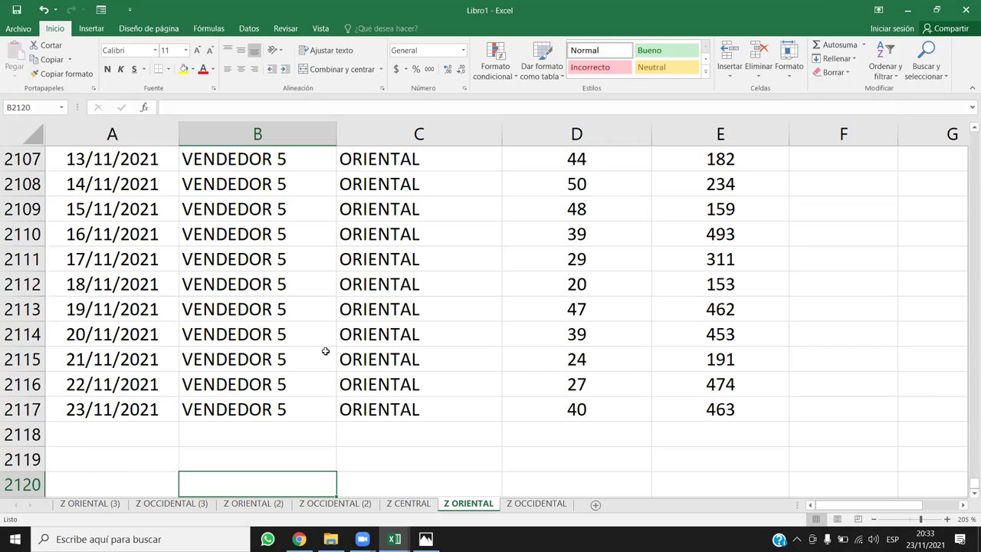
Copy all VENDEDOR 6 records without the header from Z ORIENTAL (3), starting at A2
click(90, 504)
click(257, 383)
key(Left)
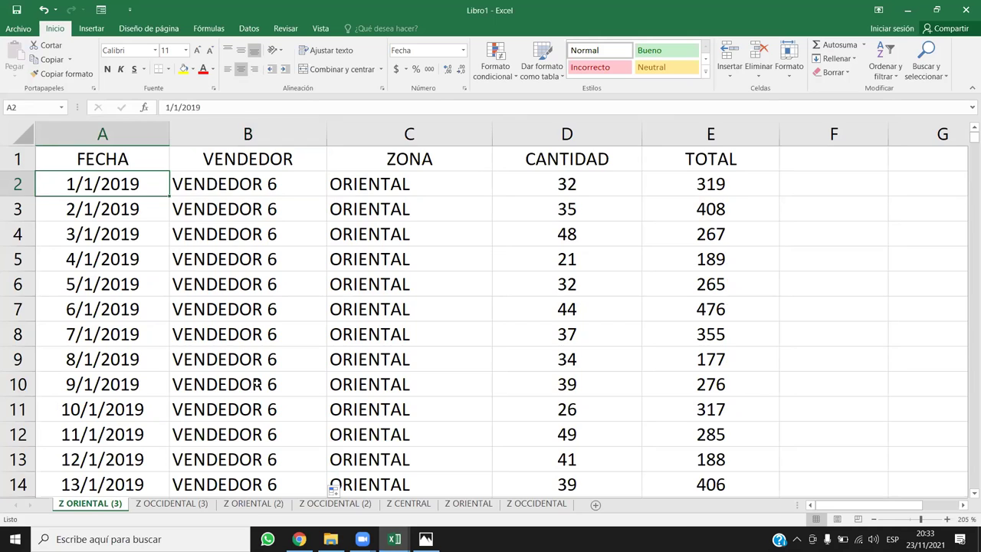
key(ctrl+shift+Right)
key(ctrl+shift+Down)
key(ctrl+c)
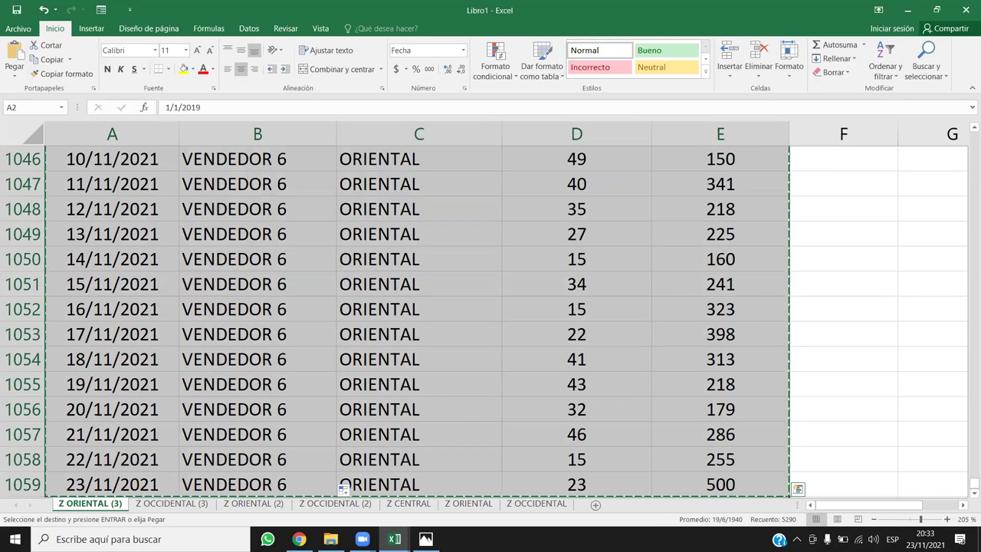
Paste the copied VENDEDOR 6 records into Z ORIENTAL at A2118
click(469, 504)
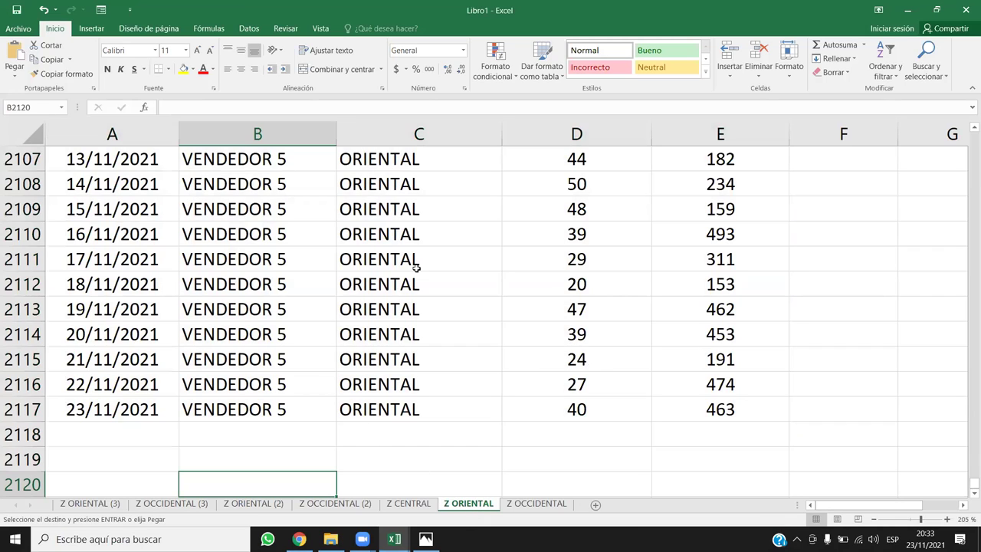
click(106, 433)
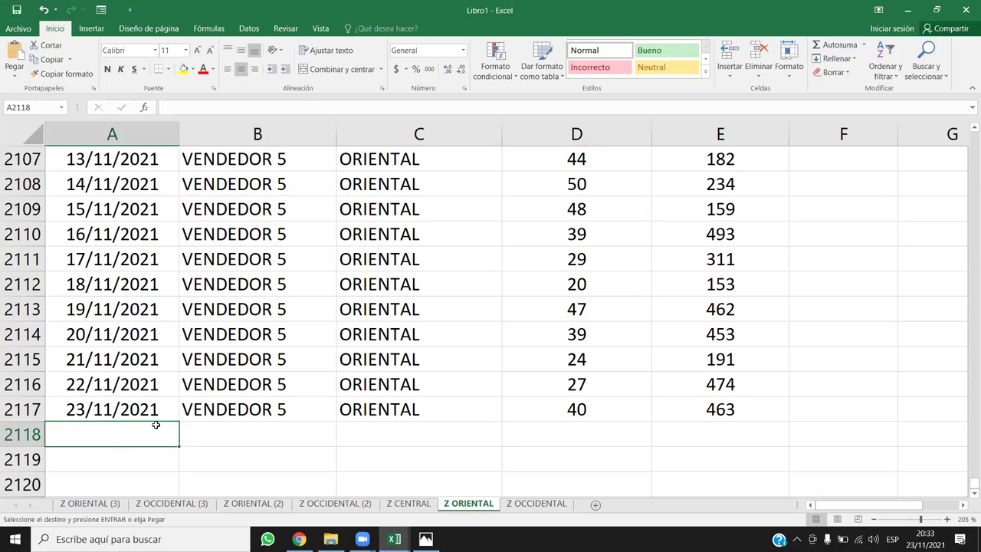
key(ctrl+v)
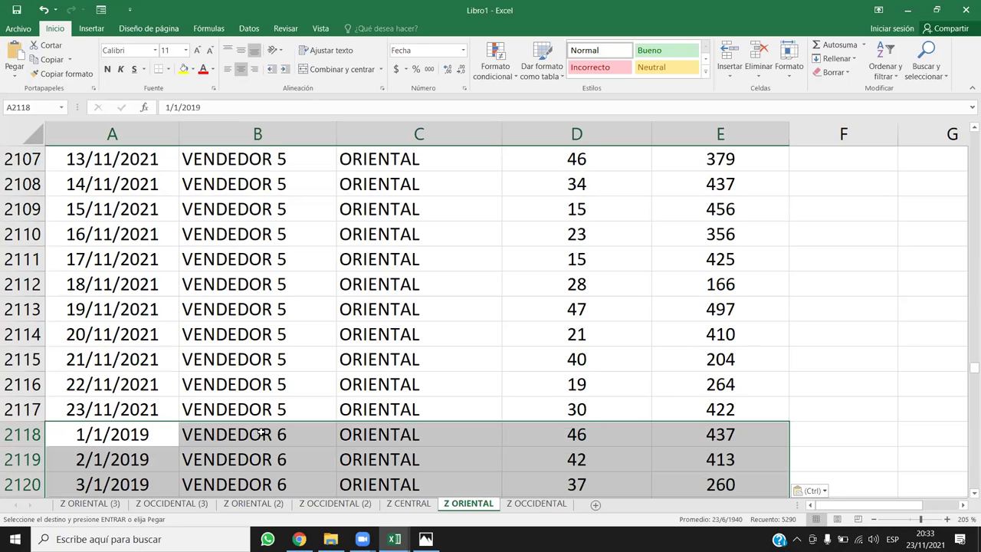
Check the transition from VENDEDOR 5 to VENDEDOR 6 on Z ORIENTAL and the VENDEDOR column's start and end
click(377, 431)
drag(567, 165, 595, 421)
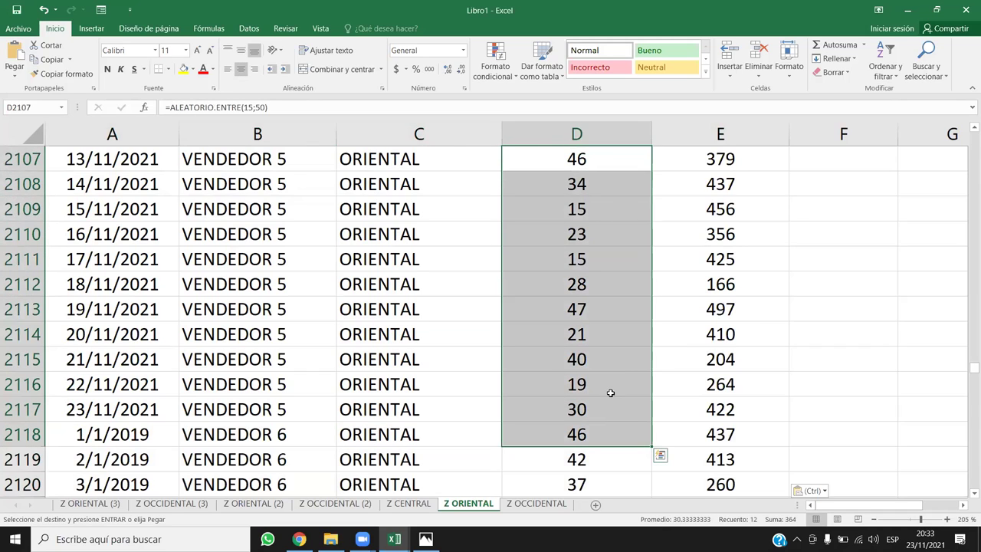
click(381, 390)
click(212, 433)
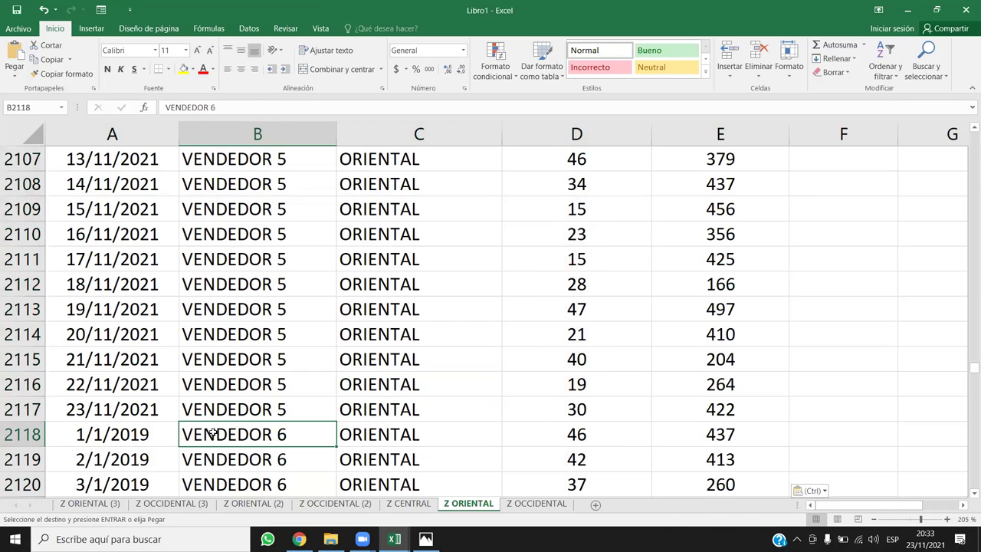
key(ctrl+Down)
key(ctrl+Up)
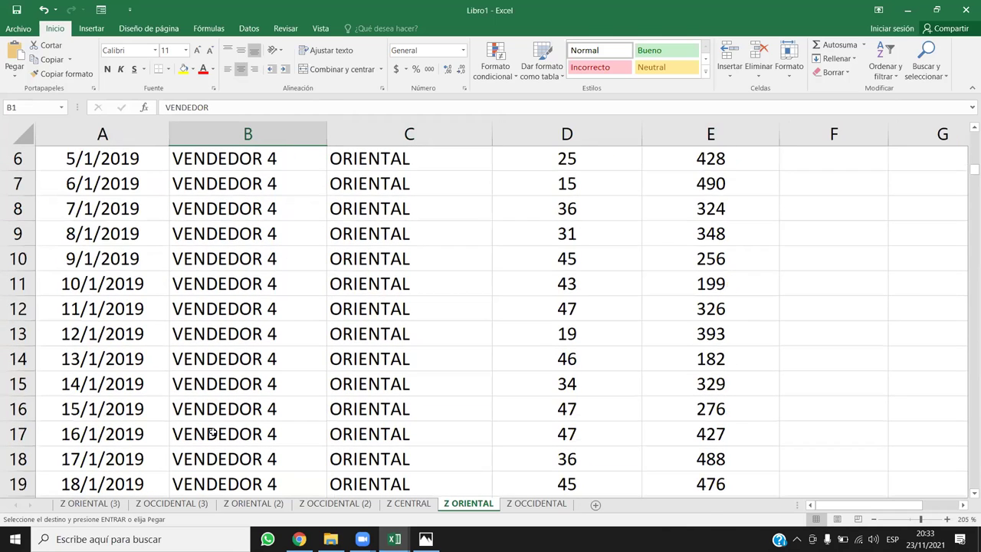
key(ctrl+Down)
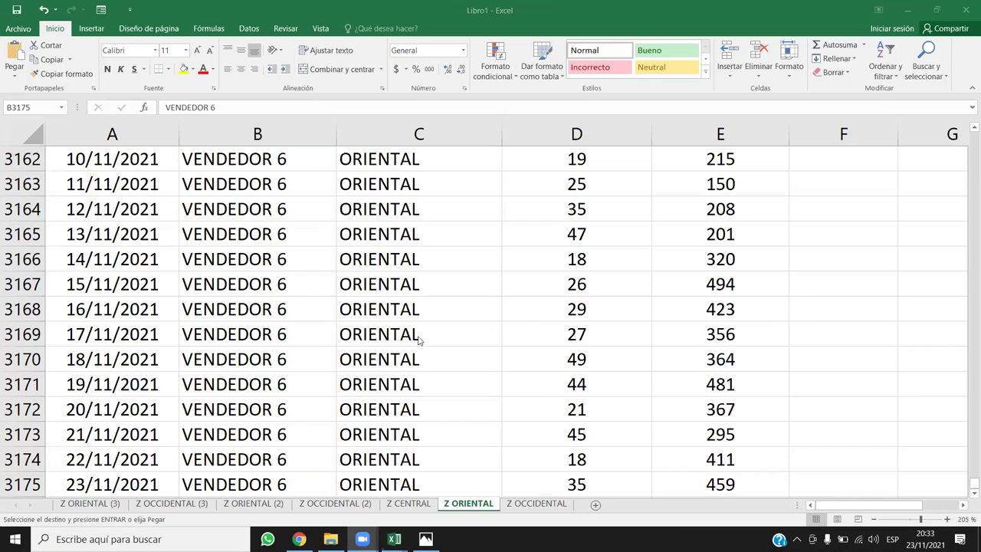
Examine the FECHA column of Z ORIENTAL at the end of the data and return to its first record
click(76, 264)
key(ctrl+Down)
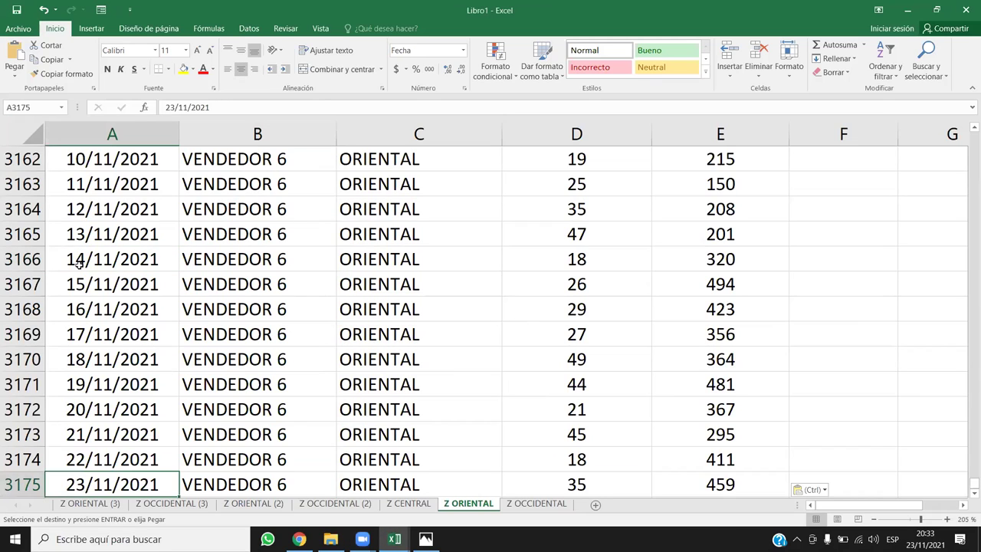
key(Up)
key(Down)
key(Down)
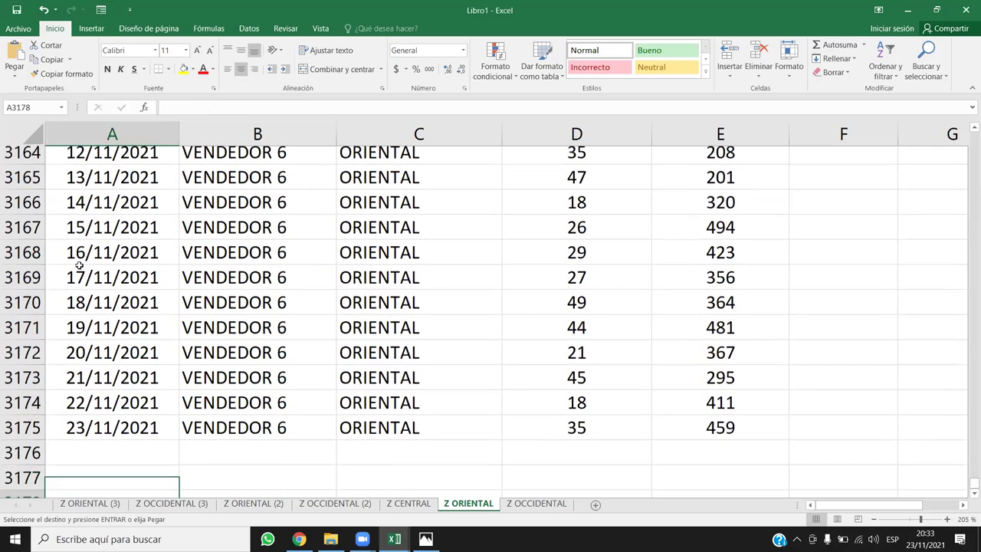
key(Up)
key(ctrl+Up)
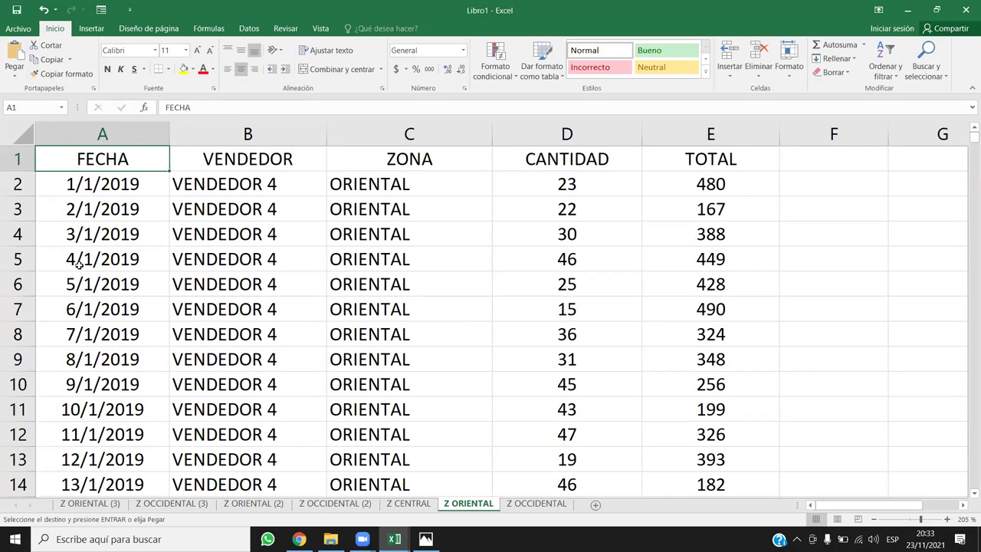
key(Down)
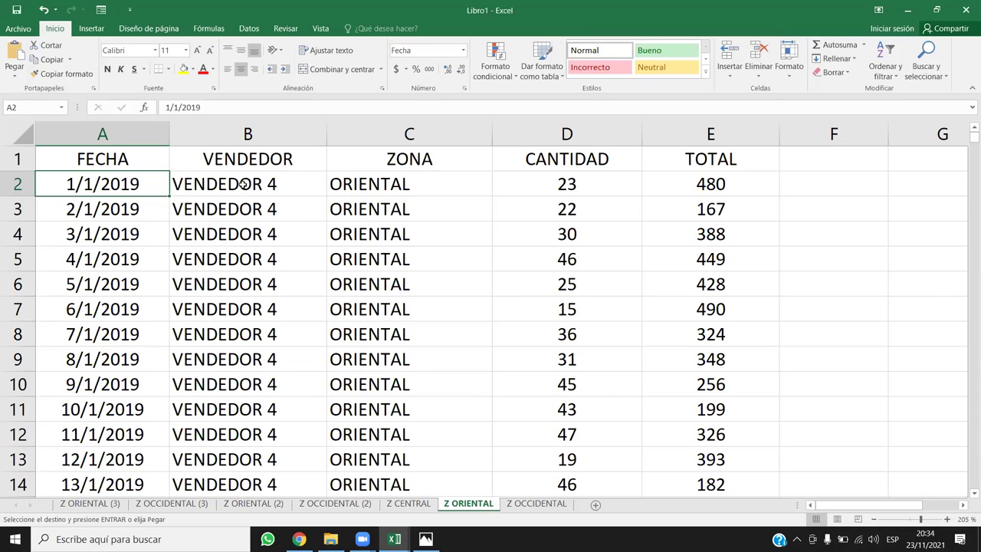
Examine the first records of Z ORIENTAL across its columns and the last FECHA entry at the end of the data
drag(579, 180, 699, 197)
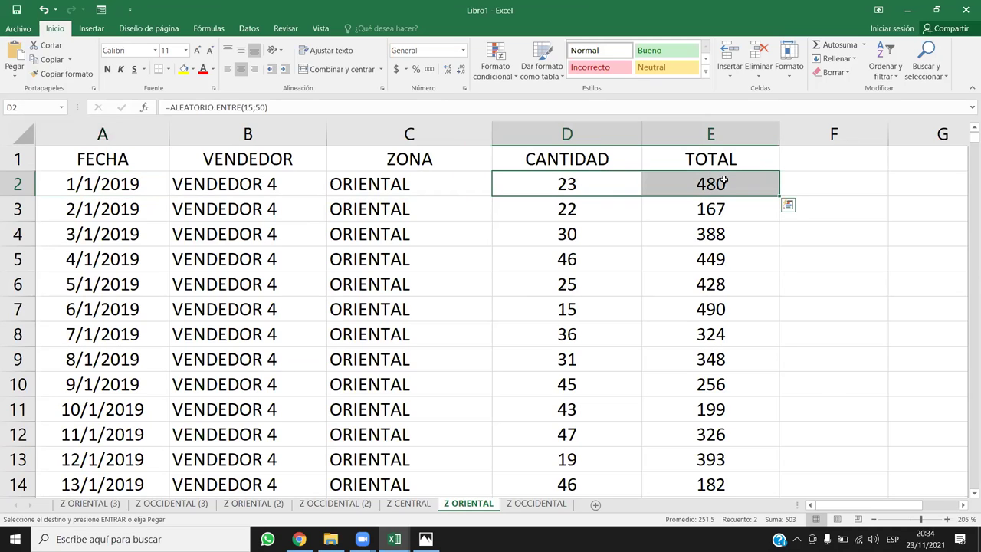
click(237, 218)
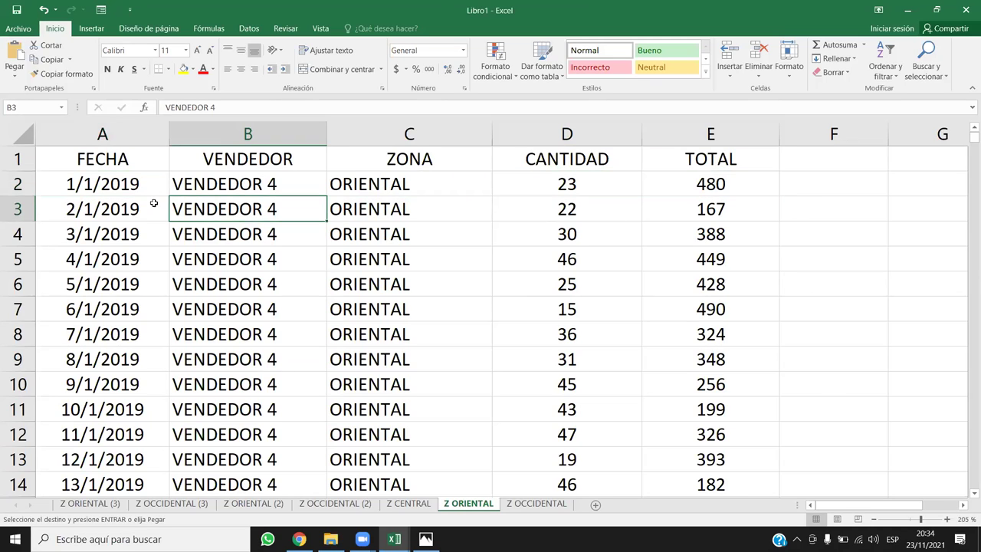
click(132, 189)
click(264, 190)
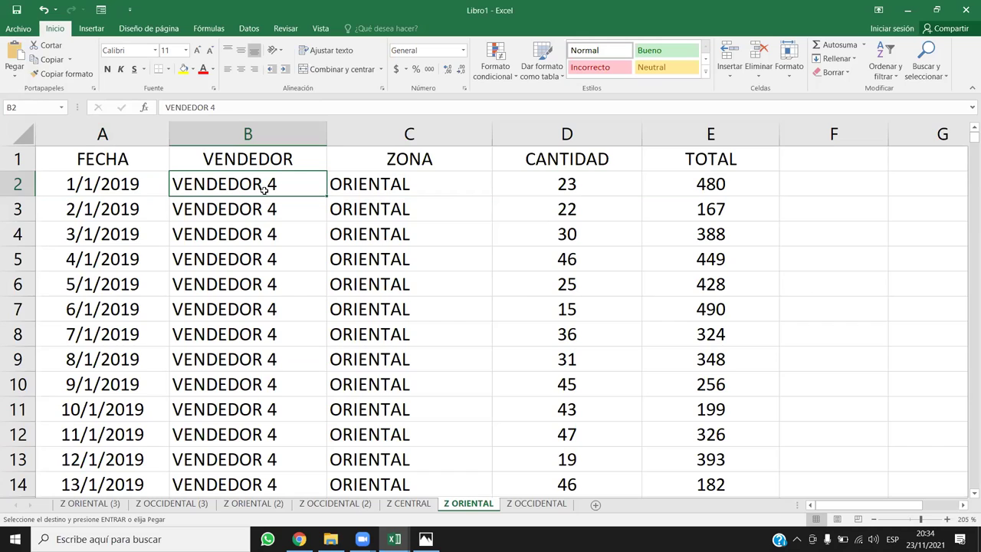
click(151, 181)
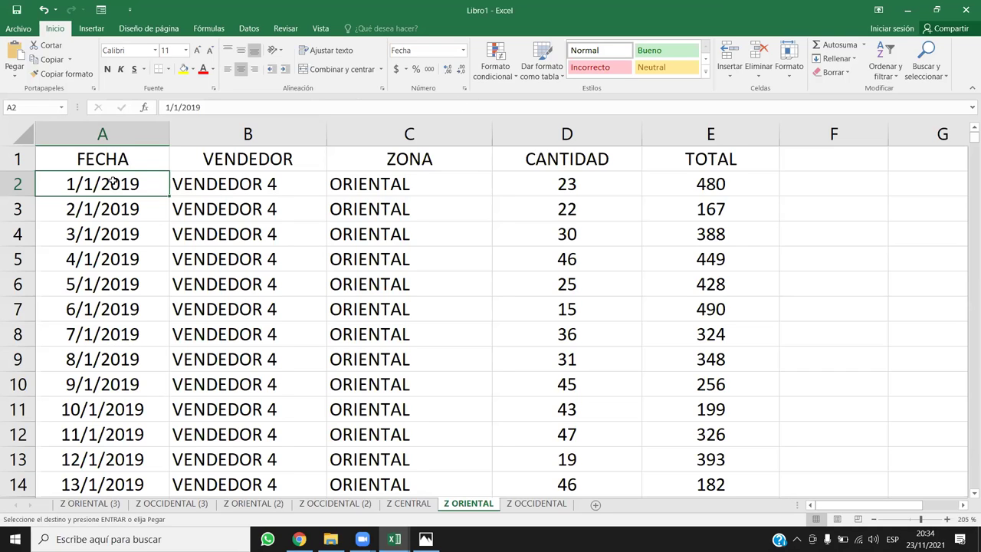
key(ctrl+Down)
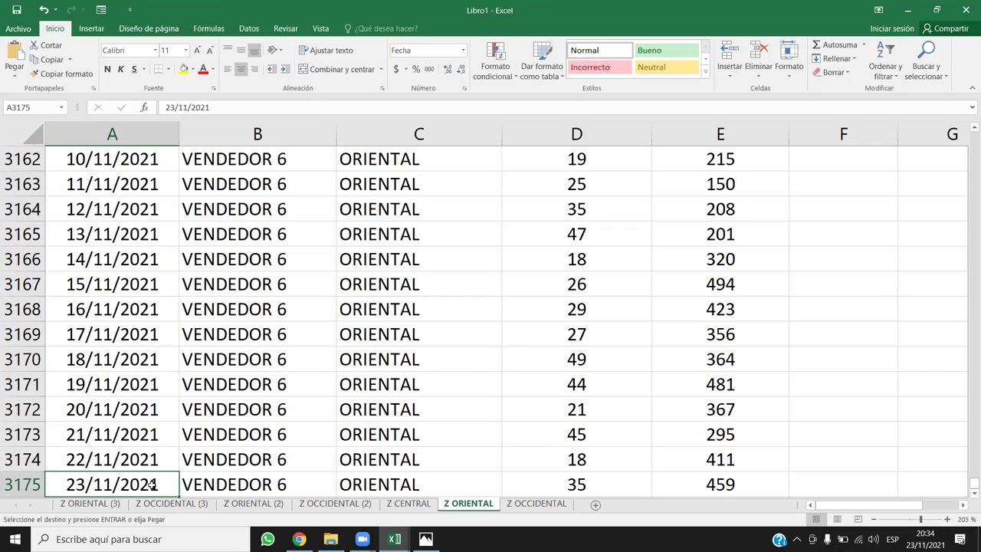
scroll(169, 385, down, 2)
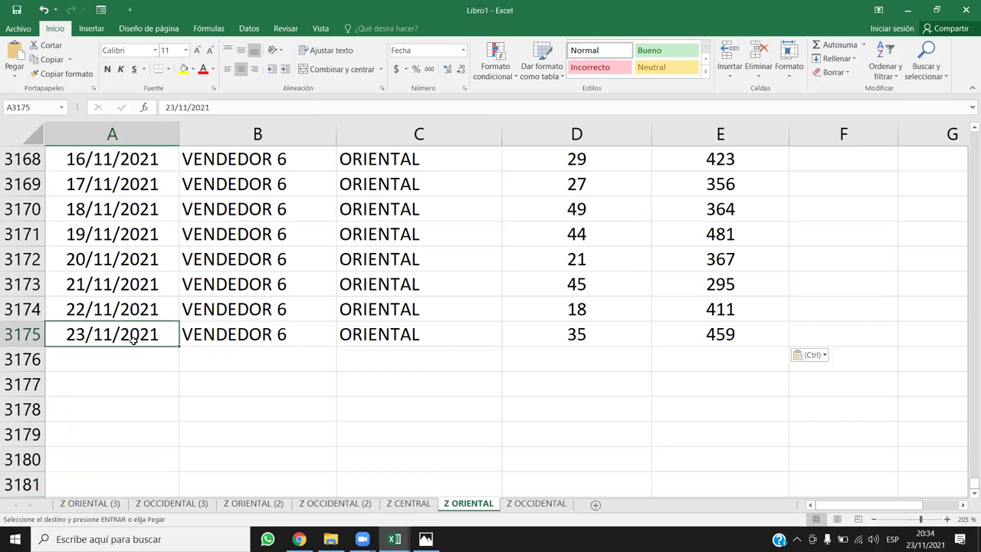
Delete the Z ORIENTAL (3) sheet from the workbook
click(106, 504)
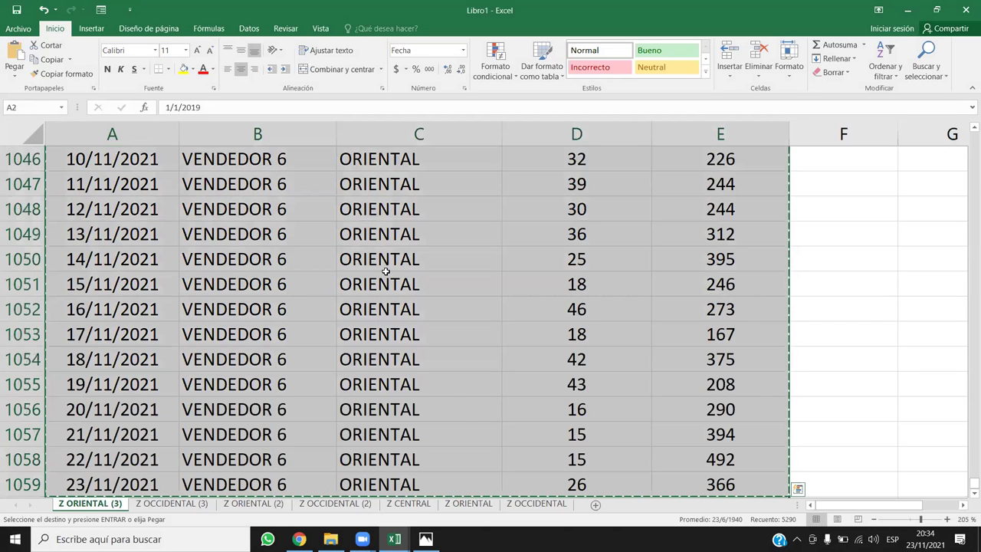
right_click(93, 504)
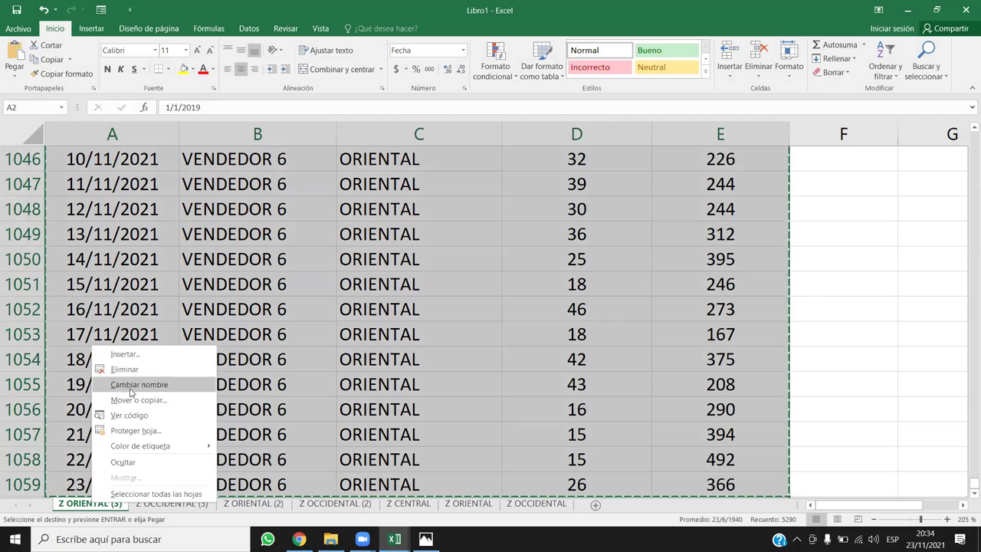
click(117, 369)
click(486, 306)
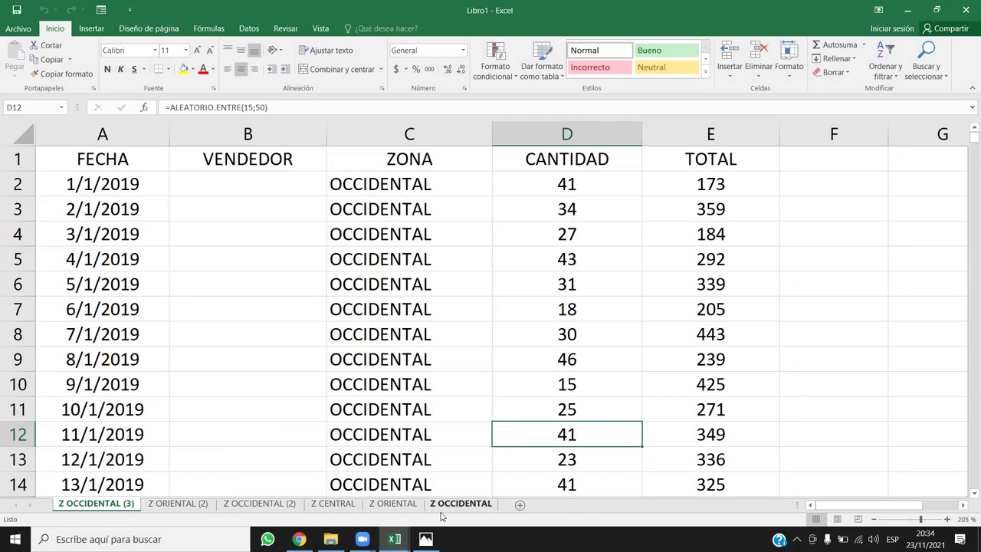
Delete the Z ORIENTAL (2) sheet from the workbook
click(196, 507)
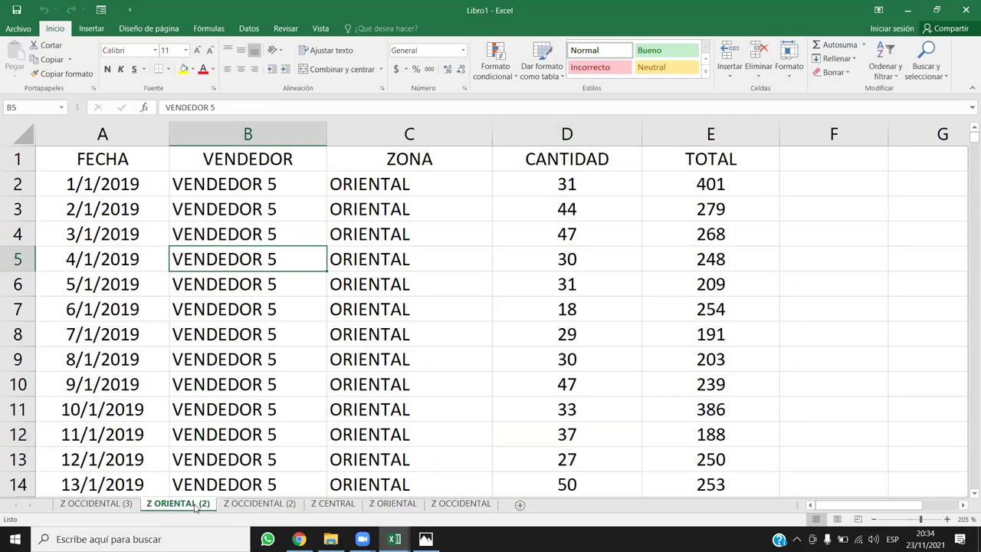
right_click(196, 507)
click(230, 376)
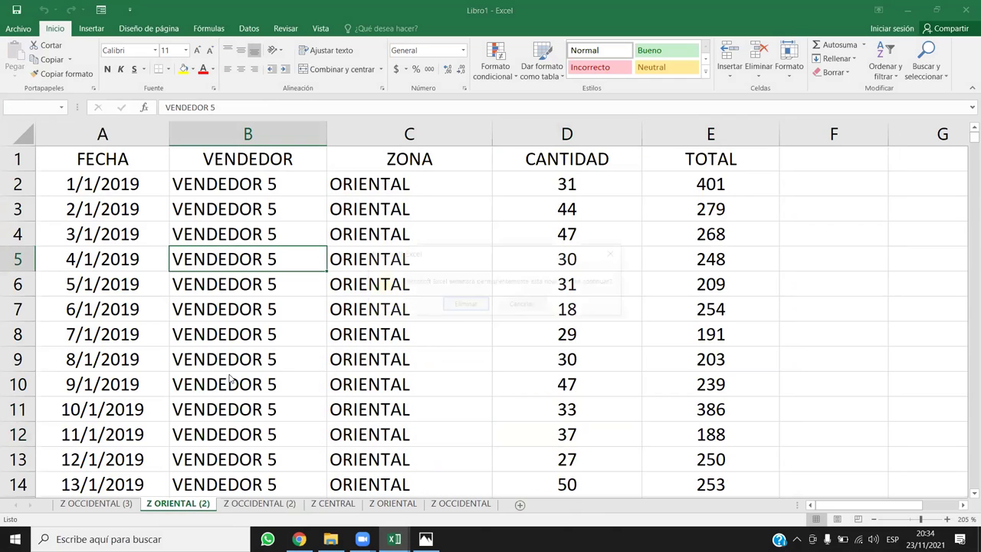
click(463, 304)
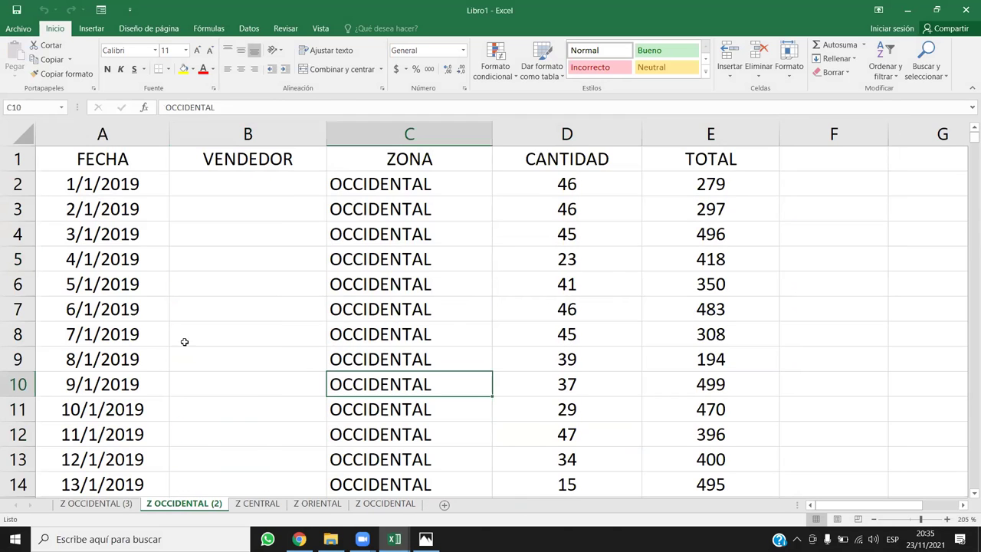
Enter VENDEDOR 7 in cell B2 of the Z OCCIDENTAL sheet
click(318, 503)
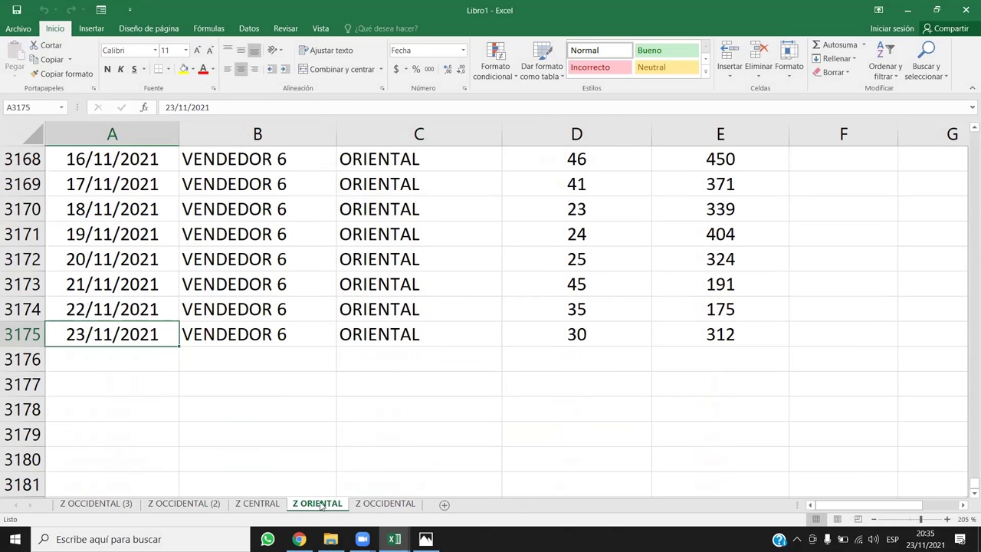
click(259, 504)
click(338, 505)
click(392, 505)
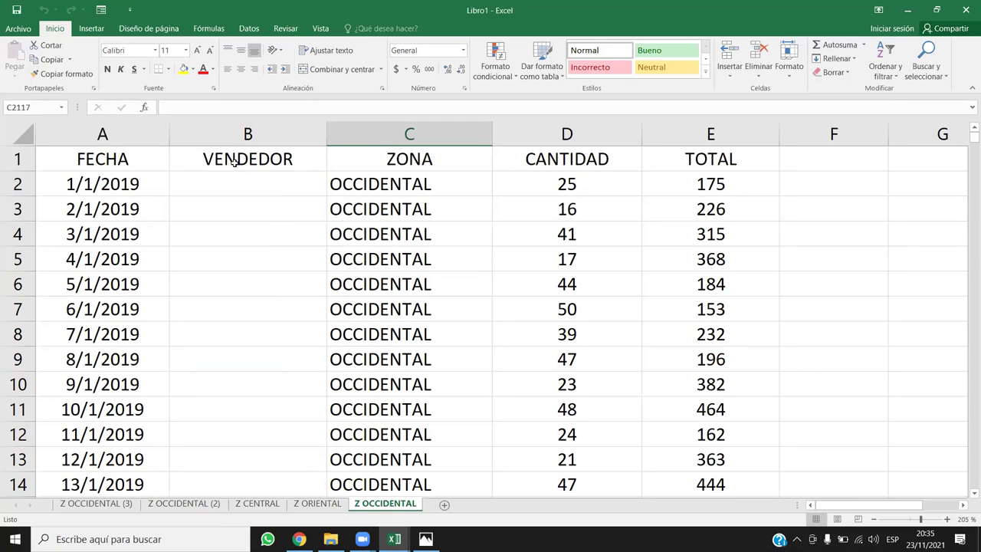
click(259, 185)
text(VENDE)
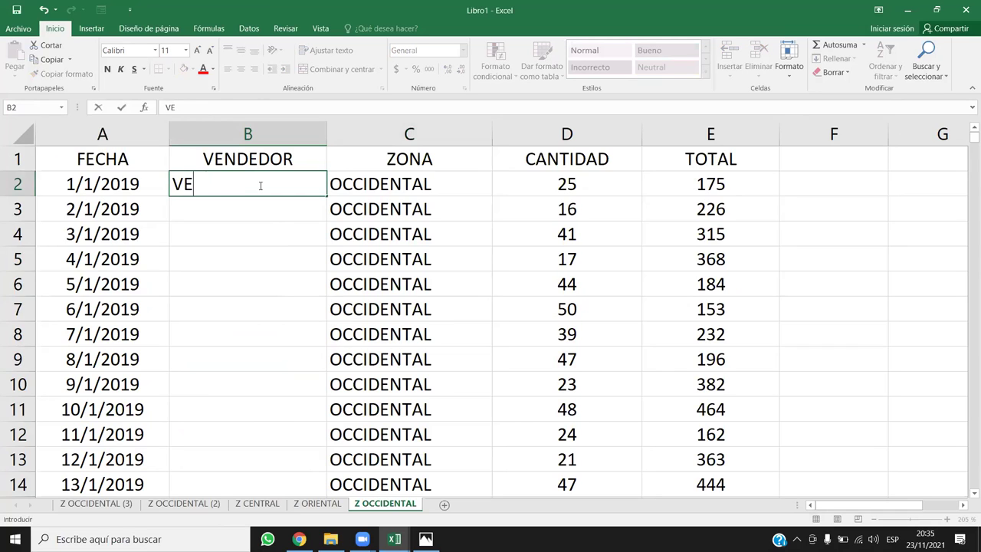
key(BackSpace)
key(BackSpace)
text(VE)
key(BackSpace)
key(BackSpace)
text(DEDOR)
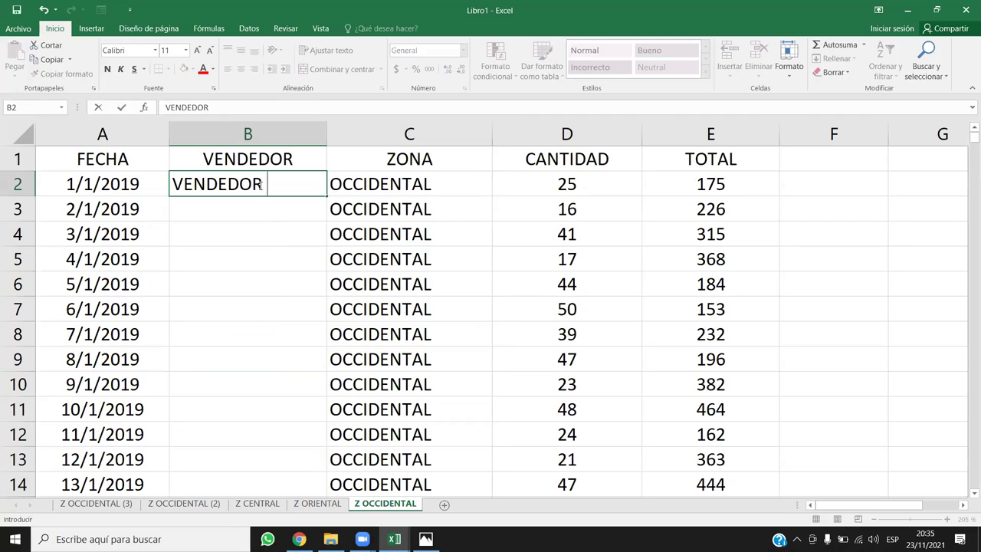
text( 7)
key(Return)
key(Up)
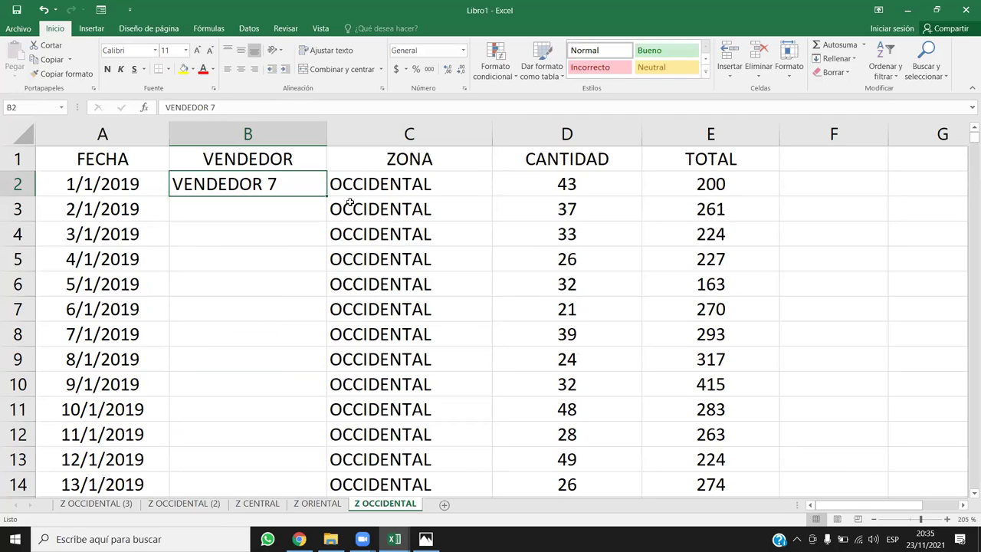
Copy VENDEDOR 7 into B3 and fill it down the VENDEDOR column for all Z OCCIDENTAL records
key(ctrl+c)
click(300, 202)
key(Return)
click(309, 186)
drag(309, 186, 319, 219)
key(ctrl+c)
double_click(325, 222)
click(299, 259)
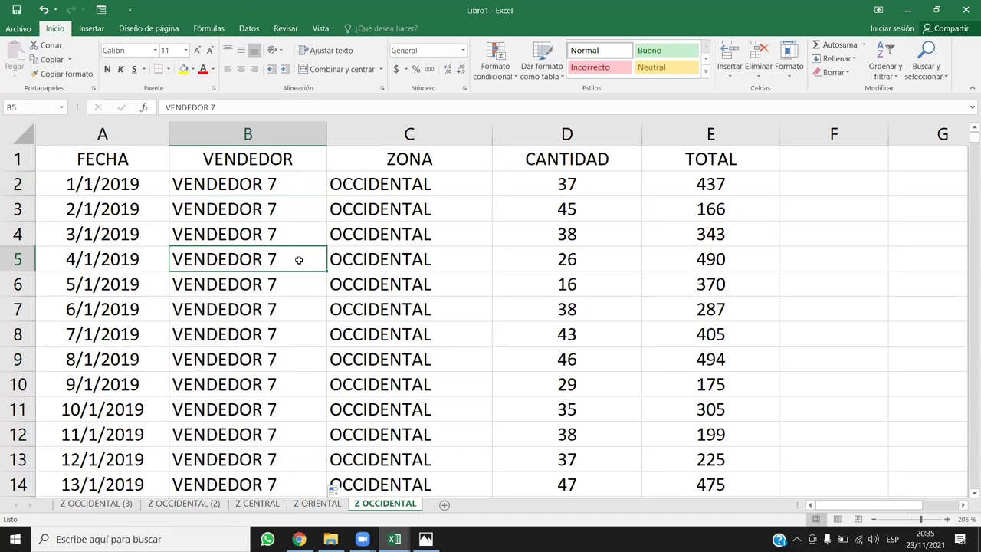
Select A1060, the first empty FECHA cell below the VENDEDOR 7 records
key(ctrl+Down)
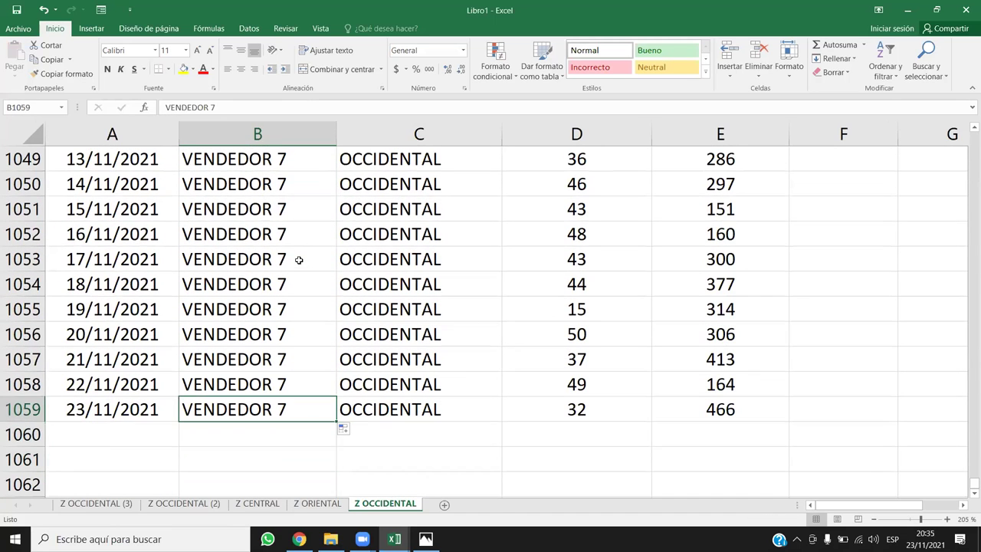
key(Down)
key(Left)
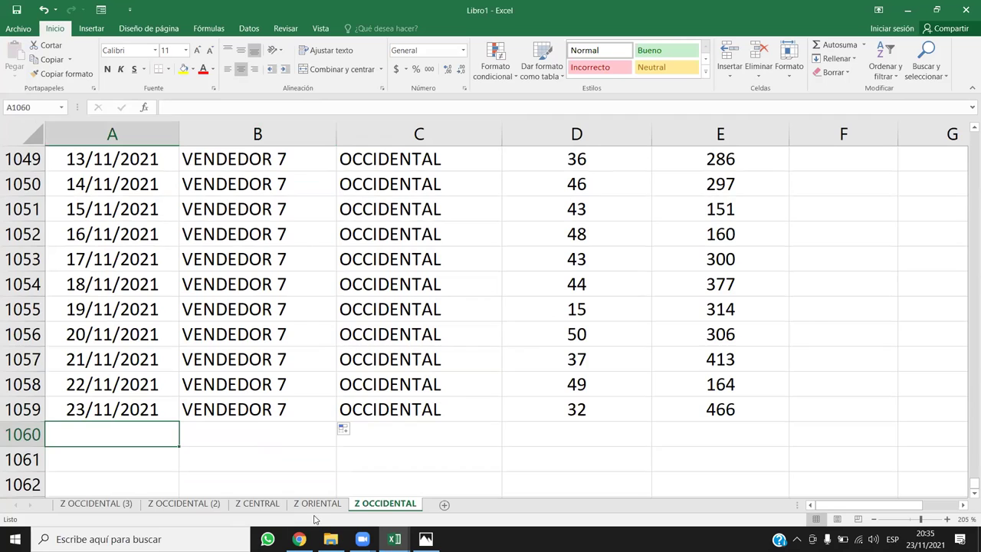
Enter VENDEDOR 8 in cell B2 of the Z OCCIDENTAL (2) sheet
click(184, 503)
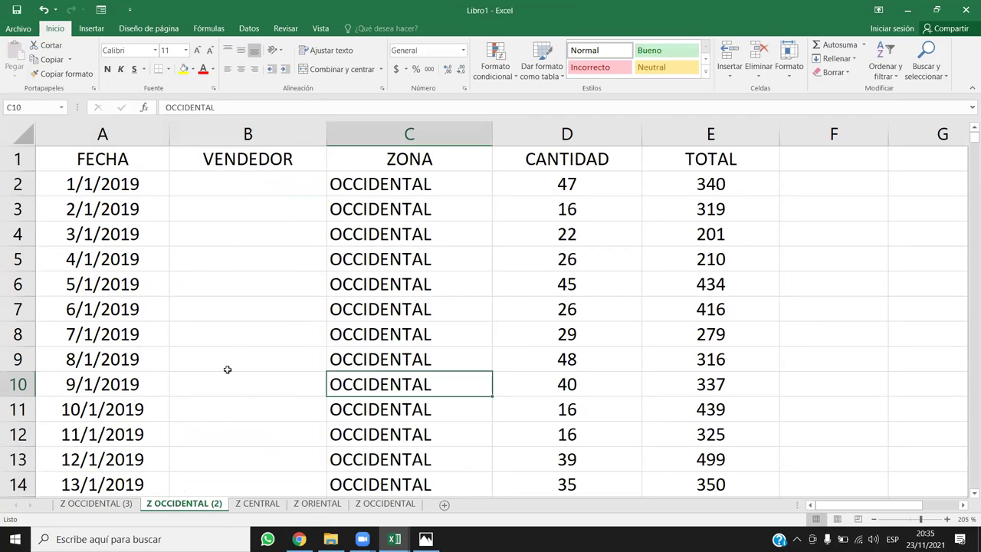
click(242, 175)
text(VENDEDOR 8)
key(Return)
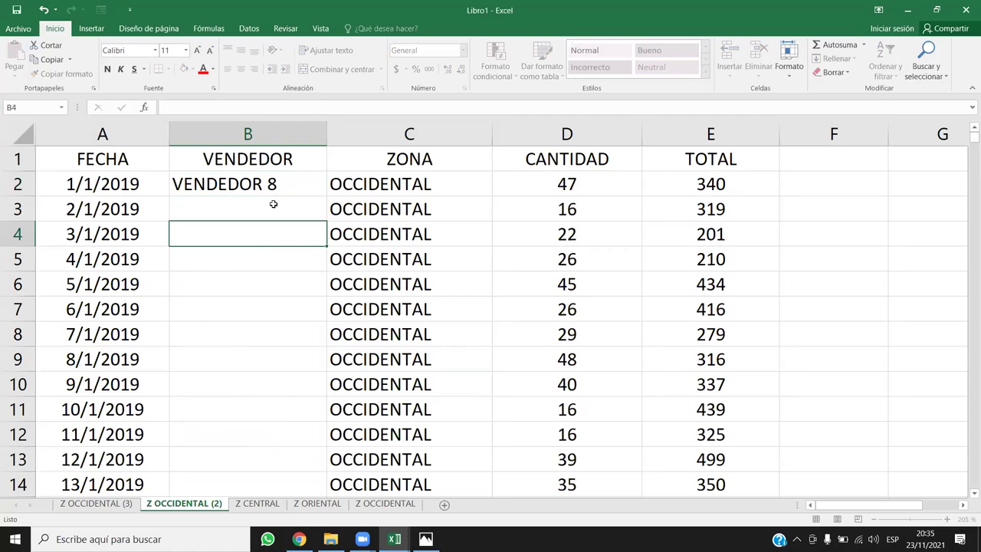
Copy VENDEDOR 8 into B3 and fill it down the VENDEDOR column for all Z OCCIDENTAL (2) records
click(322, 193)
mouse_move(308, 187)
mouse_down()
mouse_move(291, 192)
mouse_move(295, 202)
mouse_up()
key(ctrl+z)
key(ctrl+c)
click(282, 204)
key(ctrl+v)
drag(300, 191, 304, 208)
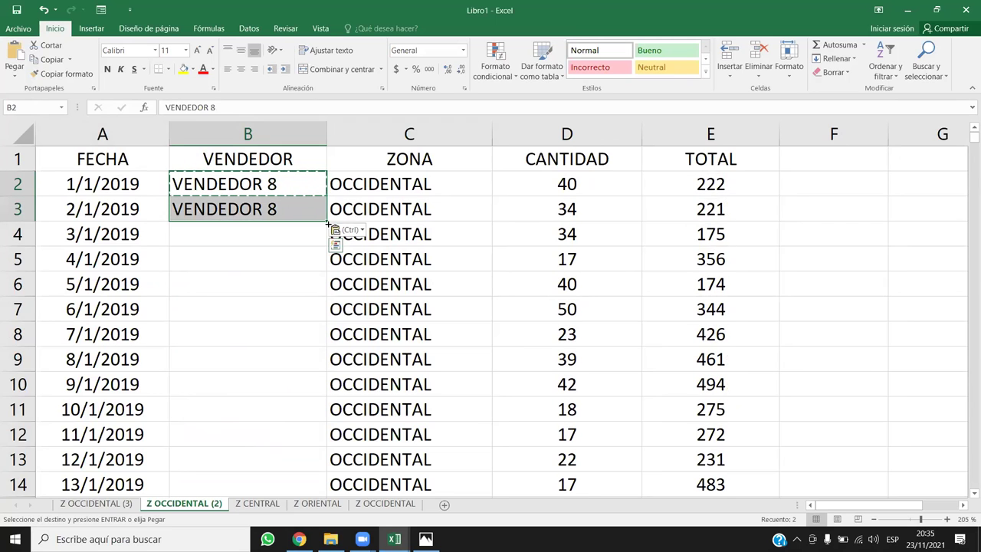
double_click(327, 222)
Copy all VENDEDOR 8 records without the header, starting at A2, and paste them into Z OCCIDENTAL at A1060
click(103, 184)
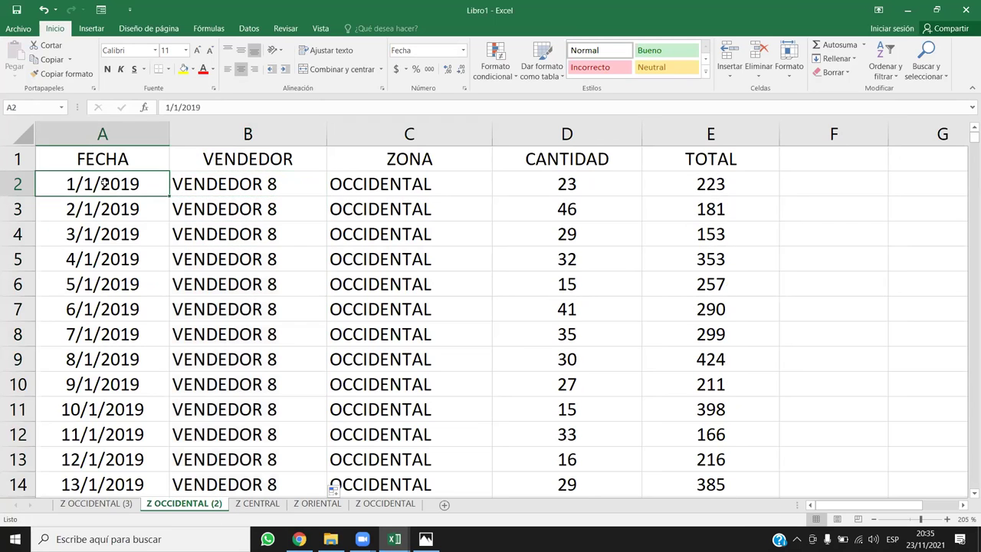
key(ctrl+shift+Right)
key(ctrl+shift+Down)
key(ctrl+c)
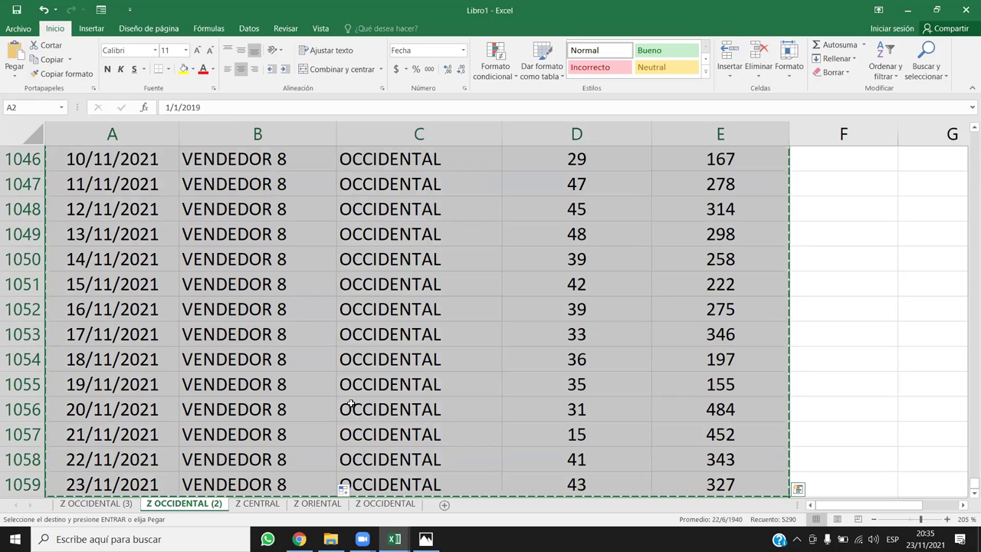
click(385, 504)
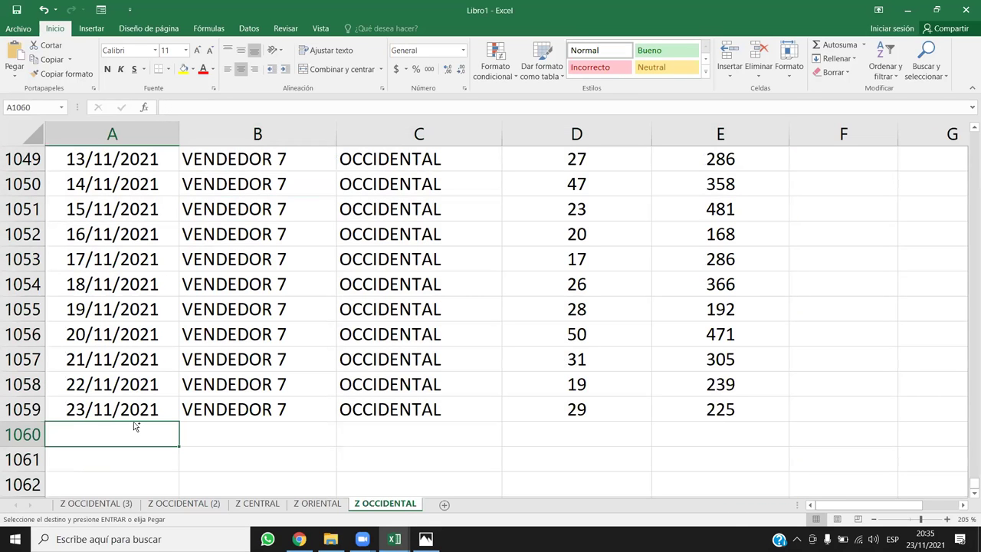
key(ctrl+v)
Check the transition from VENDEDOR 7 to VENDEDOR 8 on Z OCCIDENTAL and the end of the pasted records
click(303, 410)
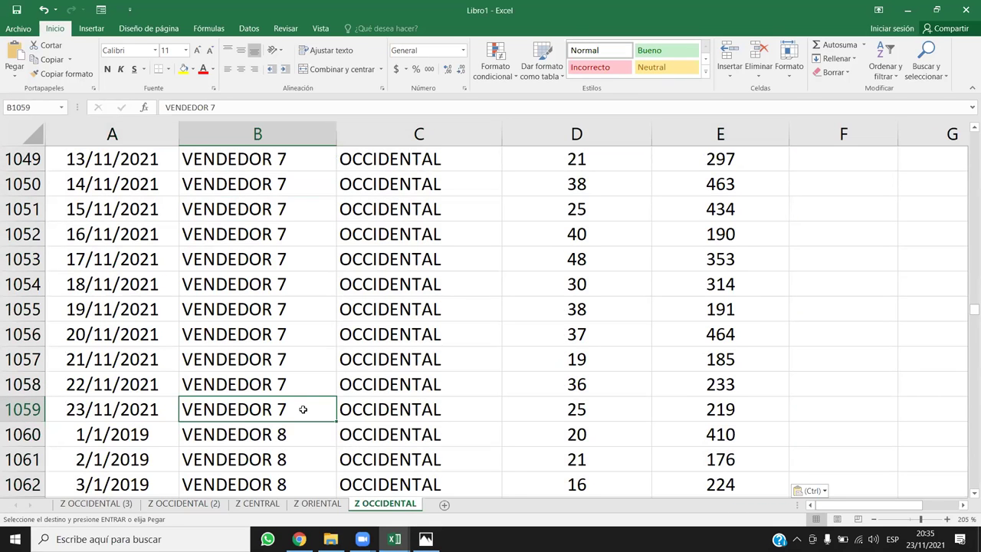
key(ctrl+Down)
key(Down)
key(Down)
key(Down)
key(Down)
key(Up)
key(Up)
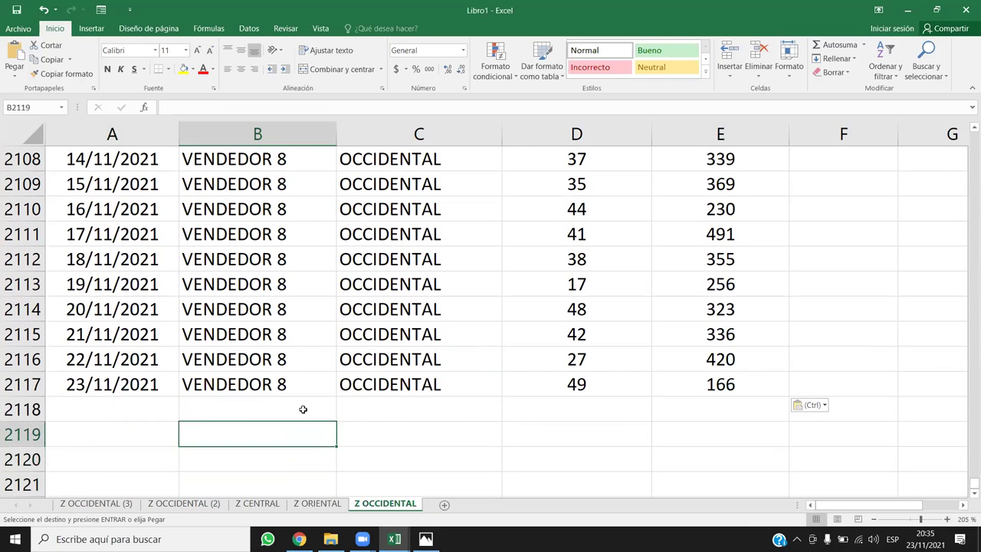
key(Up)
key(Up)
key(Left)
key(Down)
key(Up)
key(Down)
key(Up)
Delete the Z OCCIDENTAL (2) sheet from the workbook
click(198, 506)
right_click(198, 510)
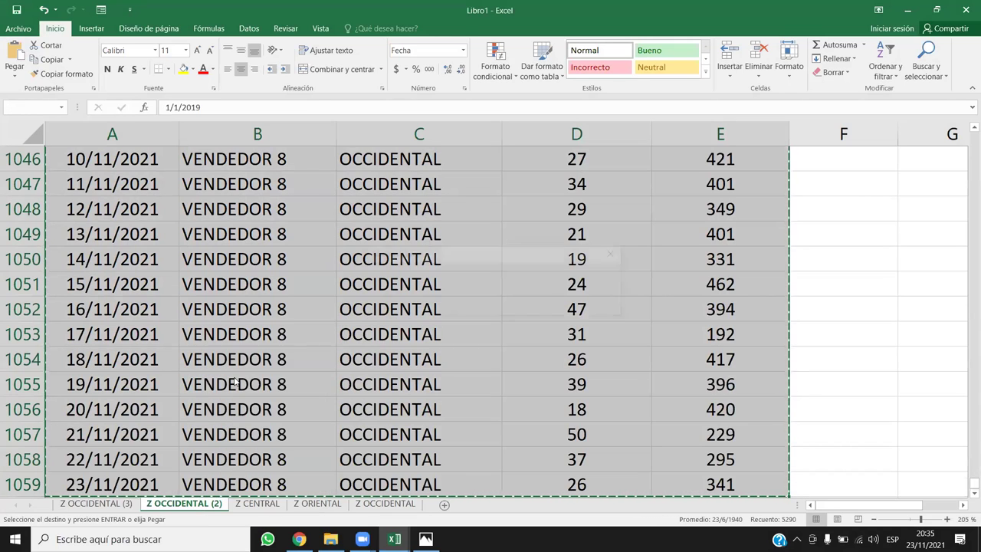
click(232, 374)
click(455, 306)
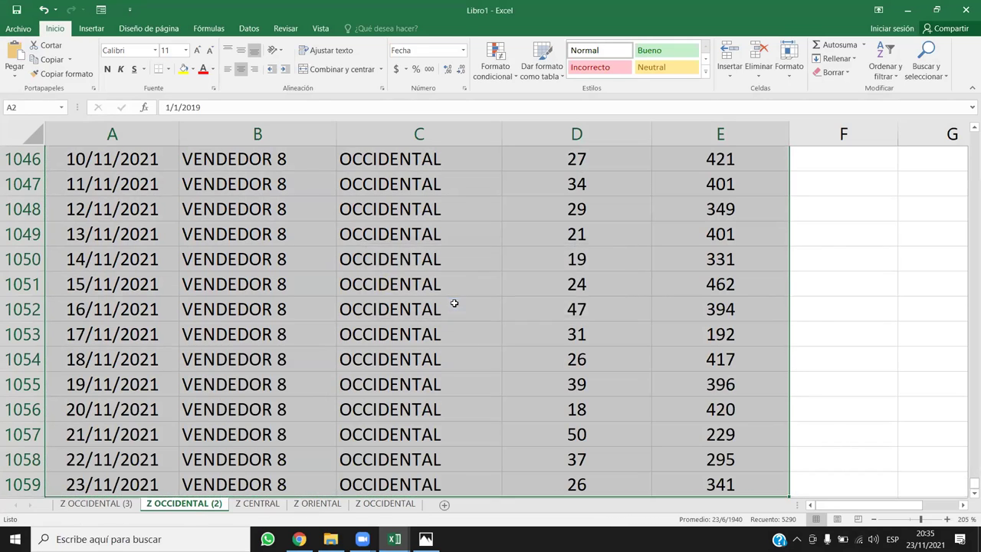
Enter VENDEDOR 9 in cell B2 of the Z OCCIDENTAL (3) sheet
click(103, 506)
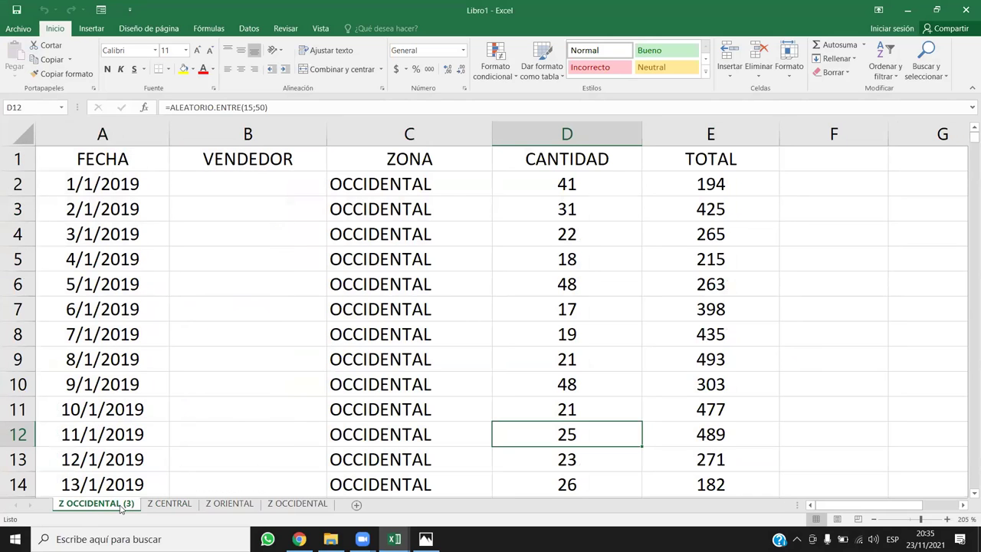
click(258, 180)
text(VENDEDOPR)
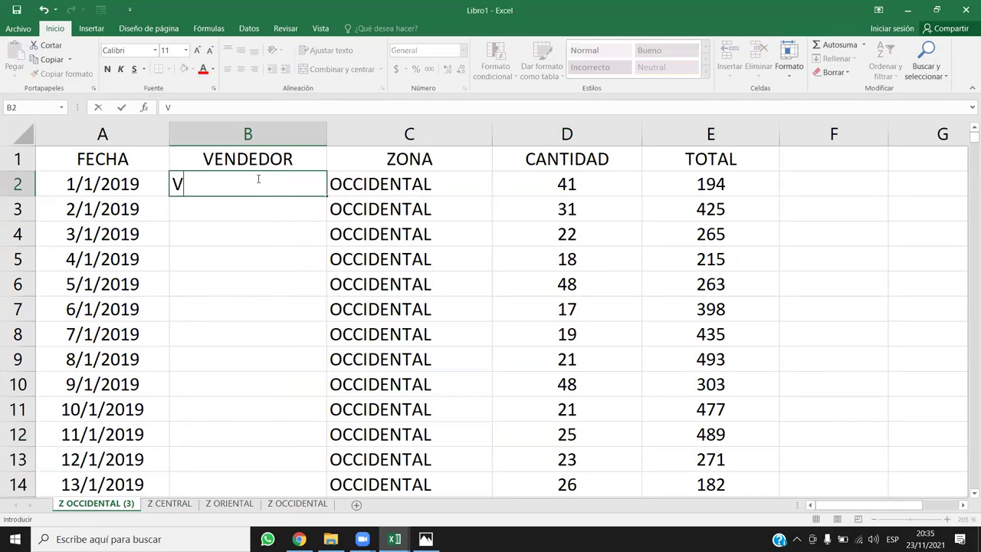
key(BackSpace)
key(BackSpace)
text(R 9)
key(Return)
Fill VENDEDOR 9 from B2 down the whole VENDEDOR column of the Z OCCIDENTAL (3) sheet
click(259, 181)
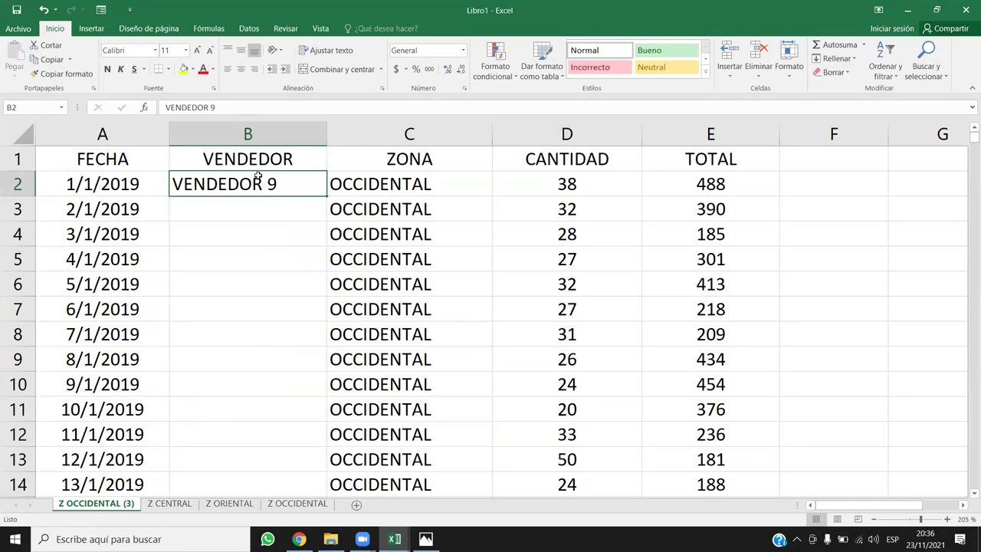
key(ctrl+c)
click(264, 209)
key(Return)
key(Up)
key(Up)
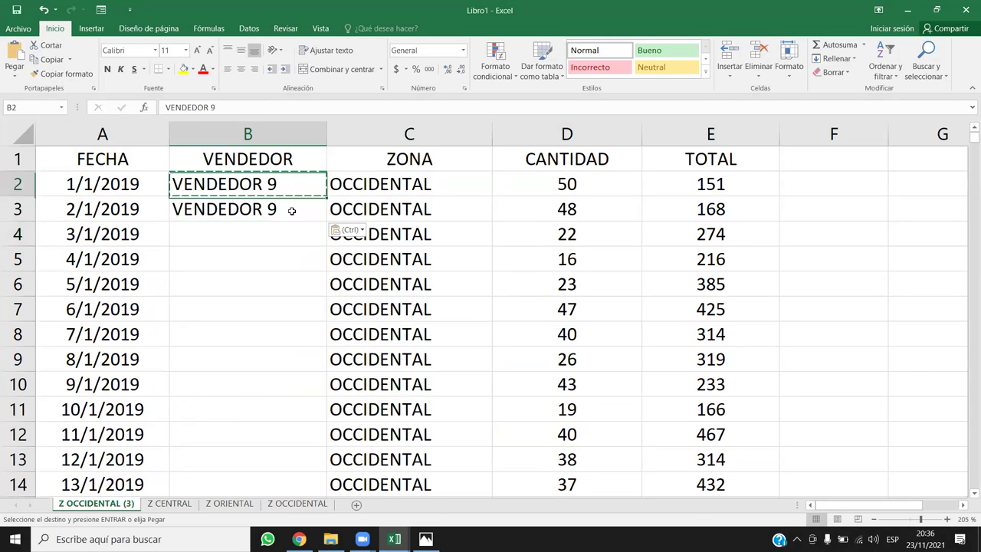
key(shift+Down)
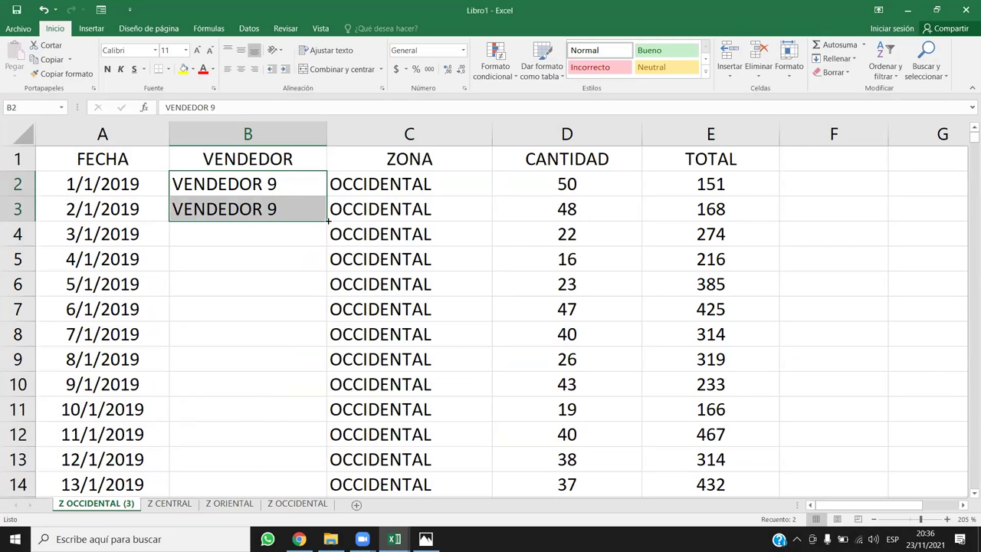
double_click(328, 221)
click(262, 274)
Copy all VENDEDOR 9 records without the header, starting at A2, and paste them into Z OCCIDENTAL at A2118
key(ctrl+Home)
key(Down)
key(ctrl+shift+Right)
key(ctrl+shift+Down)
key(ctrl+c)
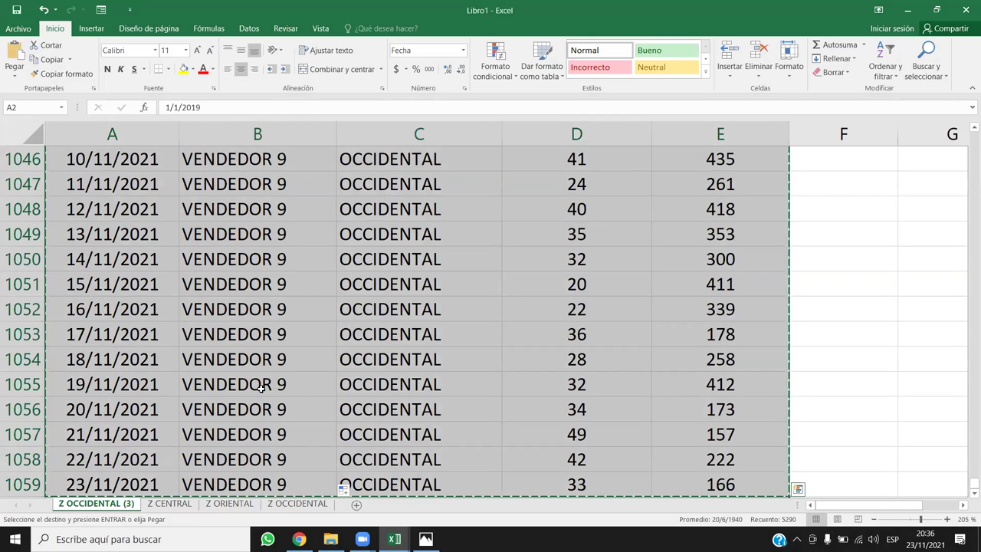
click(309, 507)
click(140, 412)
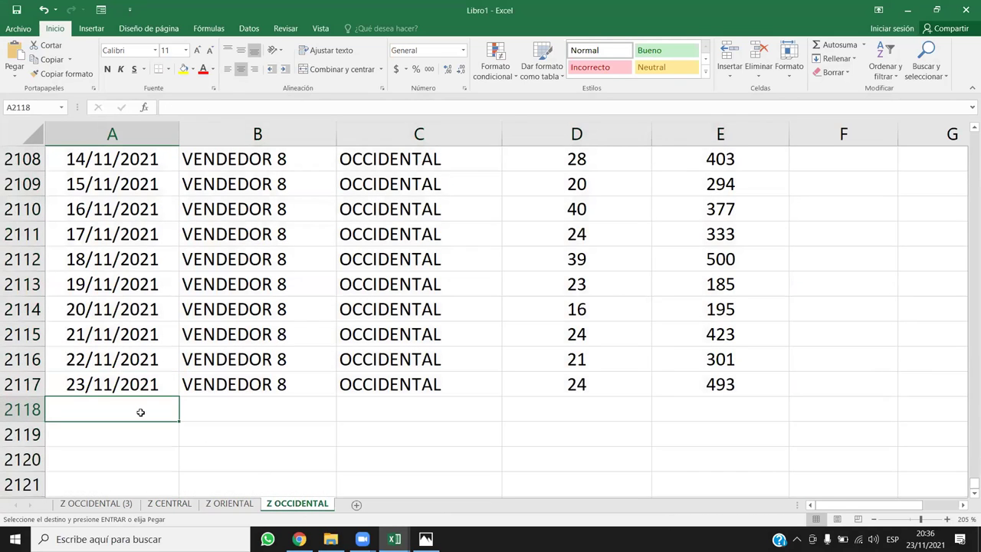
key(ctrl+v)
click(120, 302)
key(ctrl+Down)
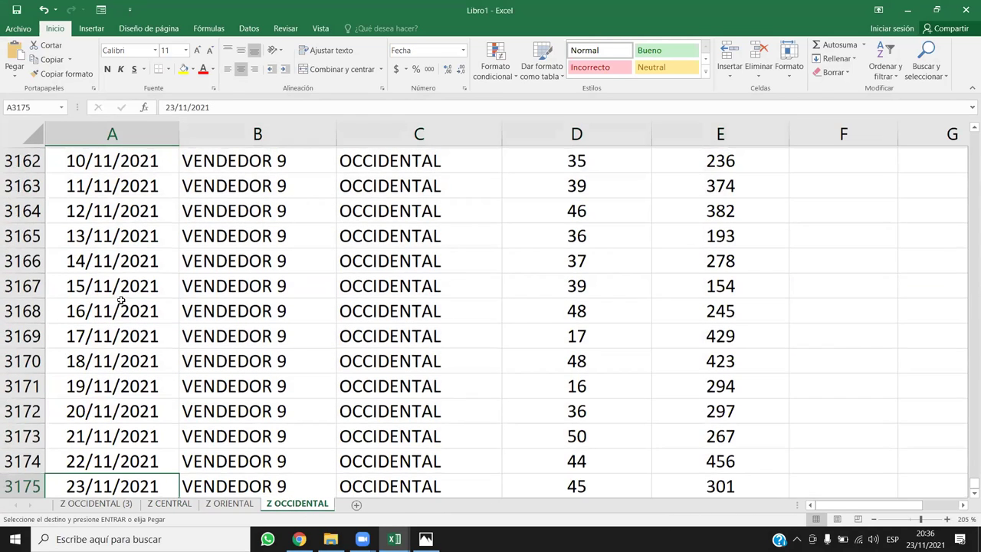
scroll(111, 463, up, 1)
scroll(111, 463, down, 1)
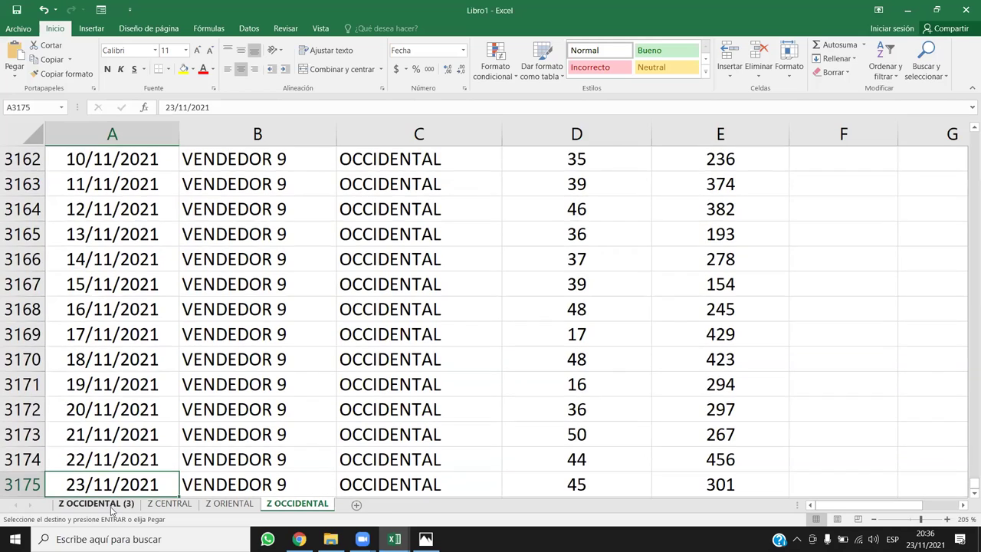
Delete the Z OCCIDENTAL (3) sheet and check the last and first records on Z CENTRAL
right_click(112, 505)
click(146, 375)
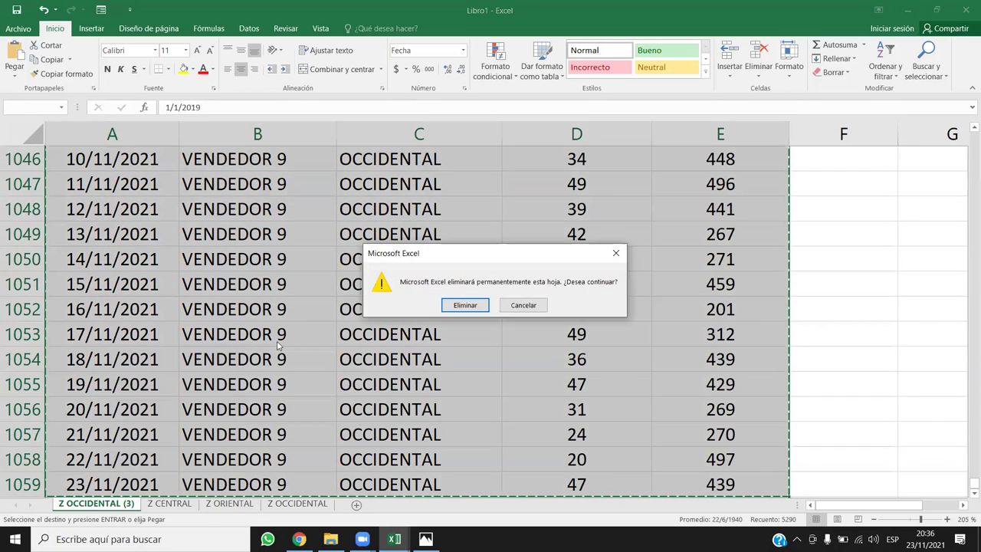
click(464, 305)
click(226, 385)
scroll(225, 390, down, 2)
key(ctrl+Down)
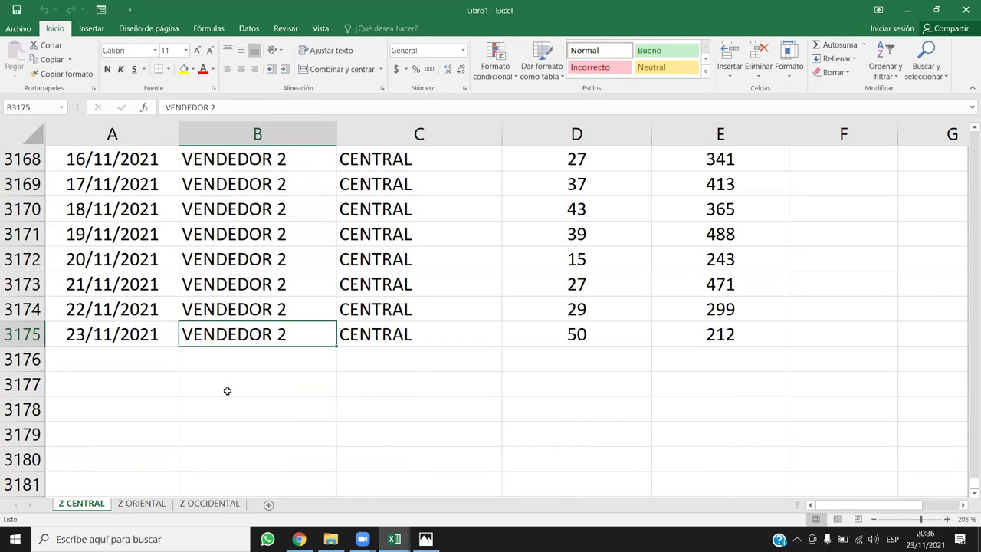
key(ctrl+Up)
key(Down)
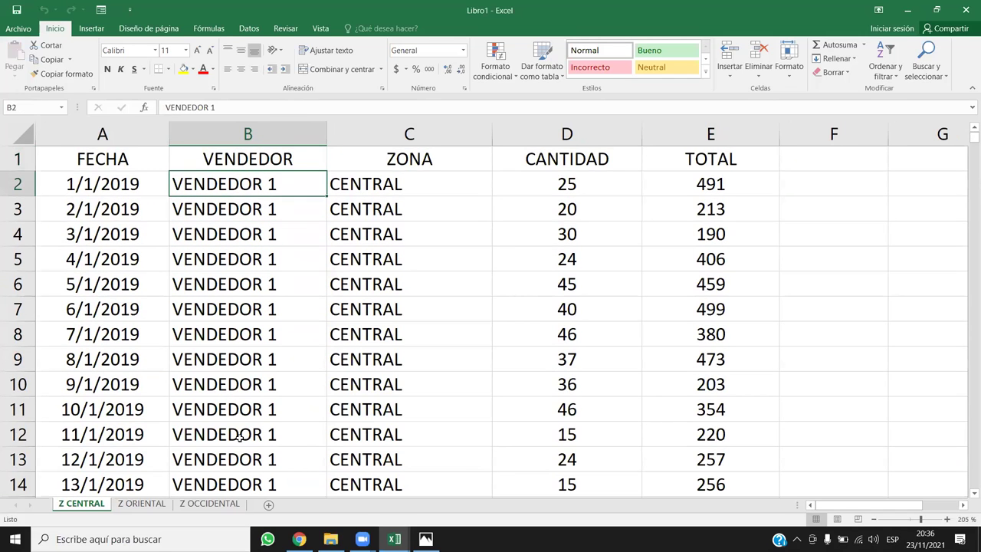
click(268, 505)
drag(145, 502, 289, 503)
right_click(268, 506)
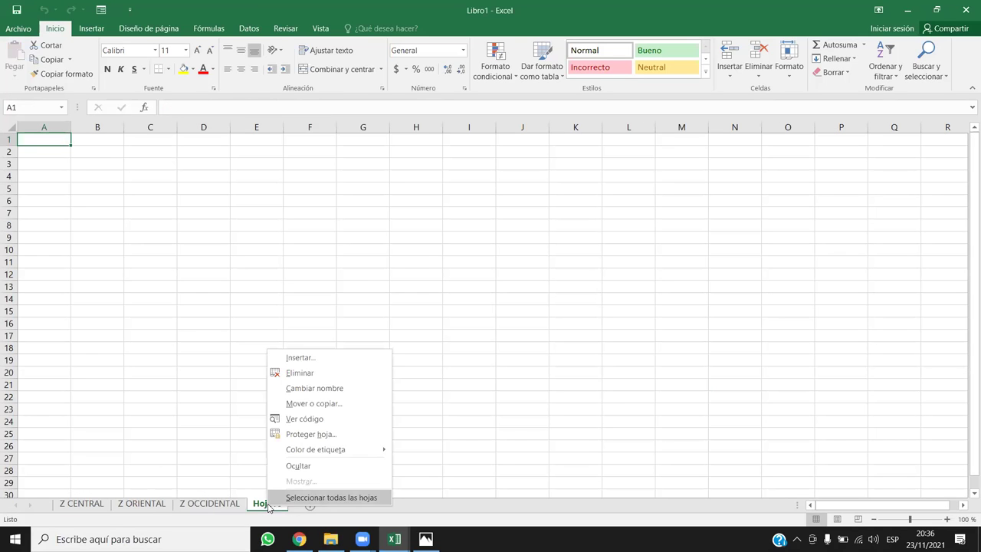
click(300, 372)
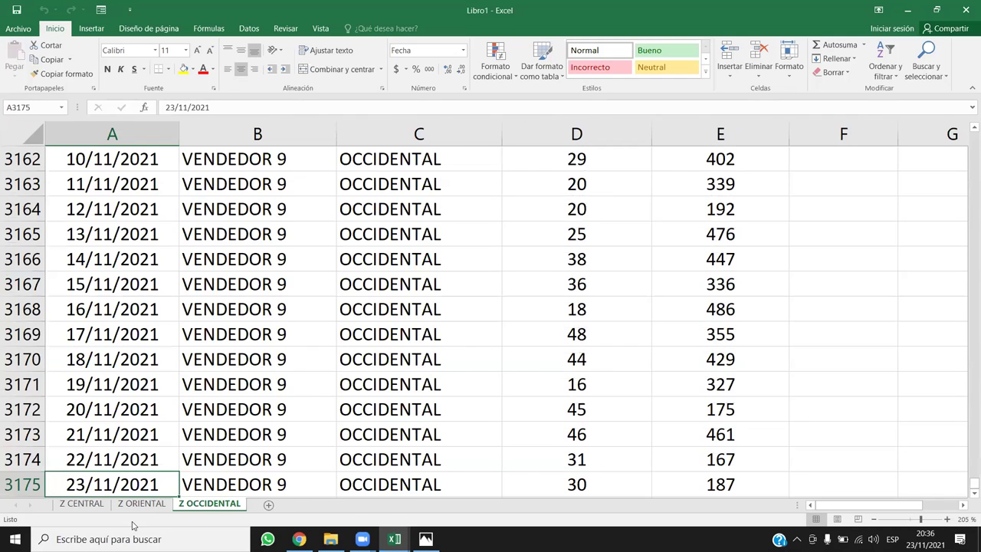
Rename the Z CENTRAL sheet as BASE DE DATOS
click(83, 505)
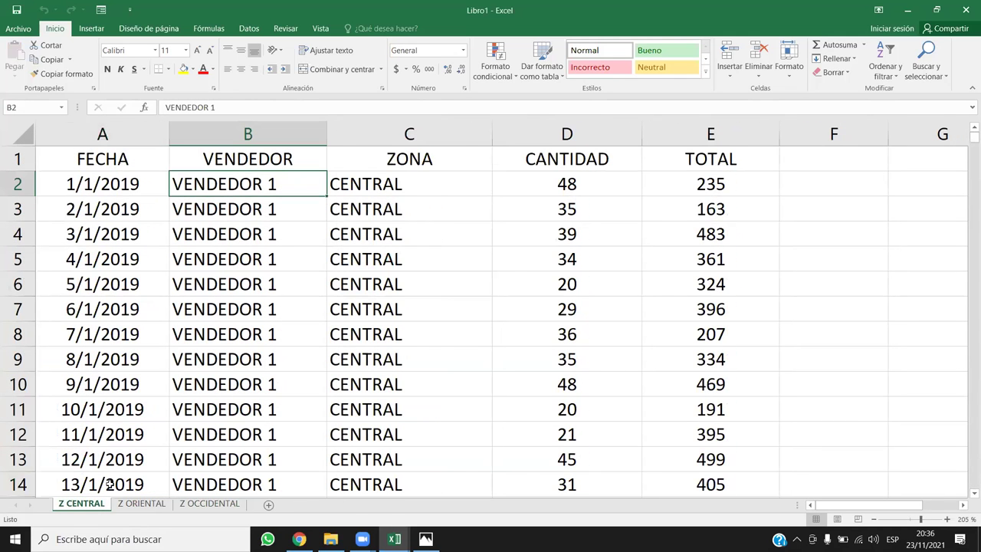
double_click(86, 504)
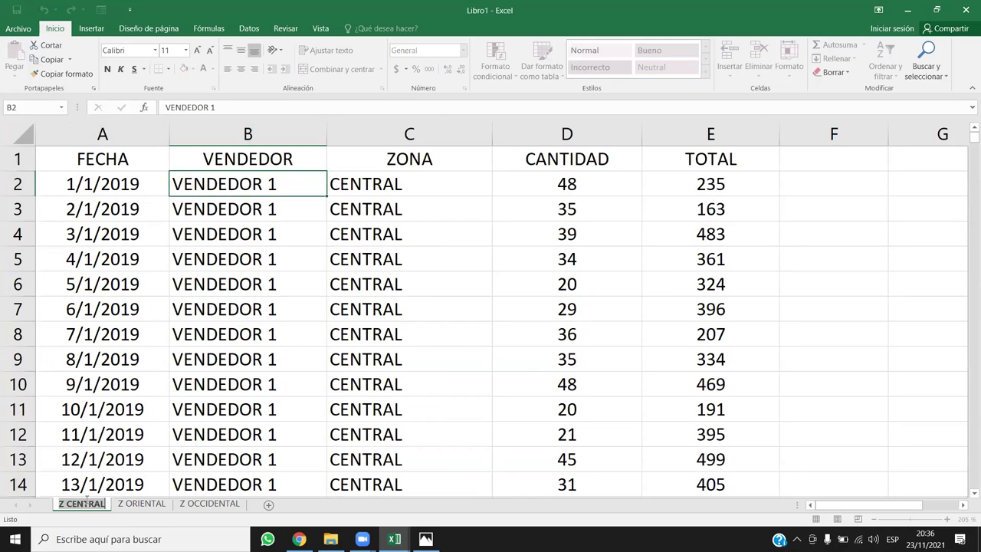
text(BASE DE)
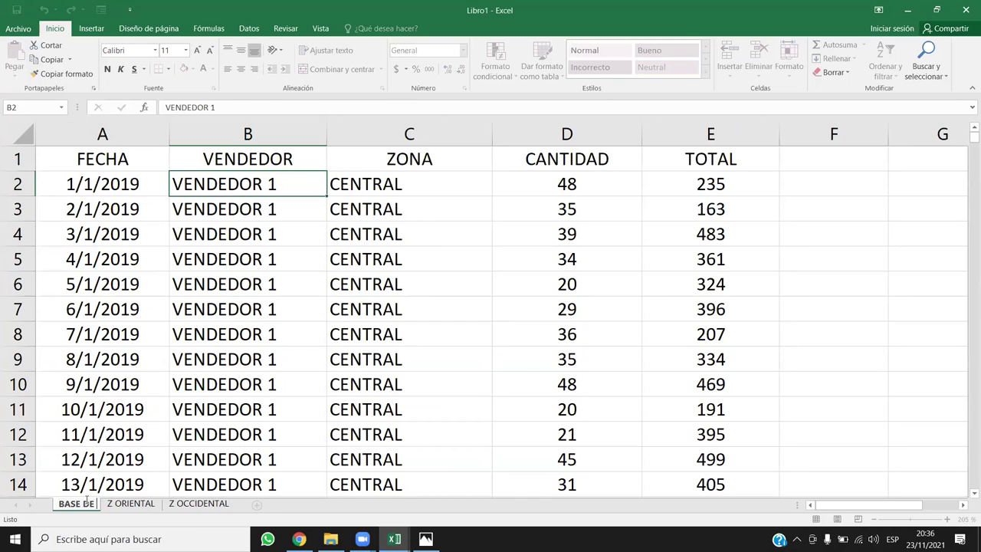
text( DATOS)
click(119, 472)
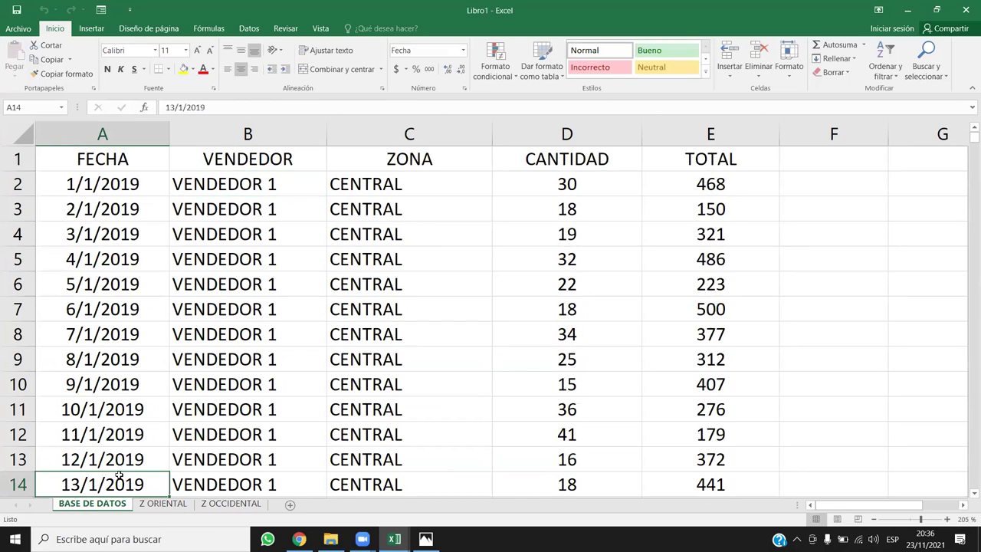
click(192, 242)
mouse_move(100, 159)
mouse_down()
mouse_move(583, 222)
mouse_move(677, 258)
mouse_up()
click(45, 281)
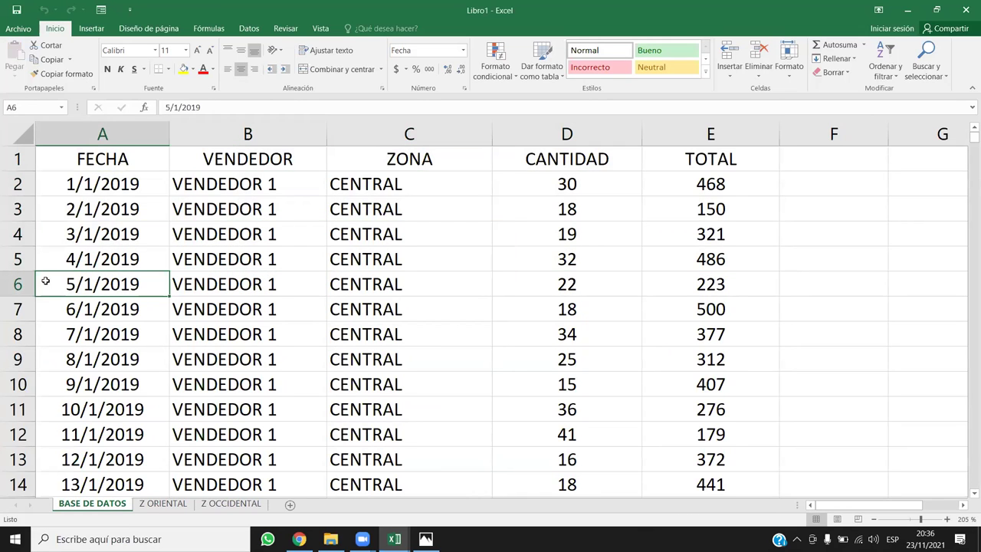
Copy all Z ORIENTAL records without the header and paste them into BASE DE DATOS at A3176, directly below the CENTRAL records
key(ctrl+Down)
key(Down)
key(Down)
key(Up)
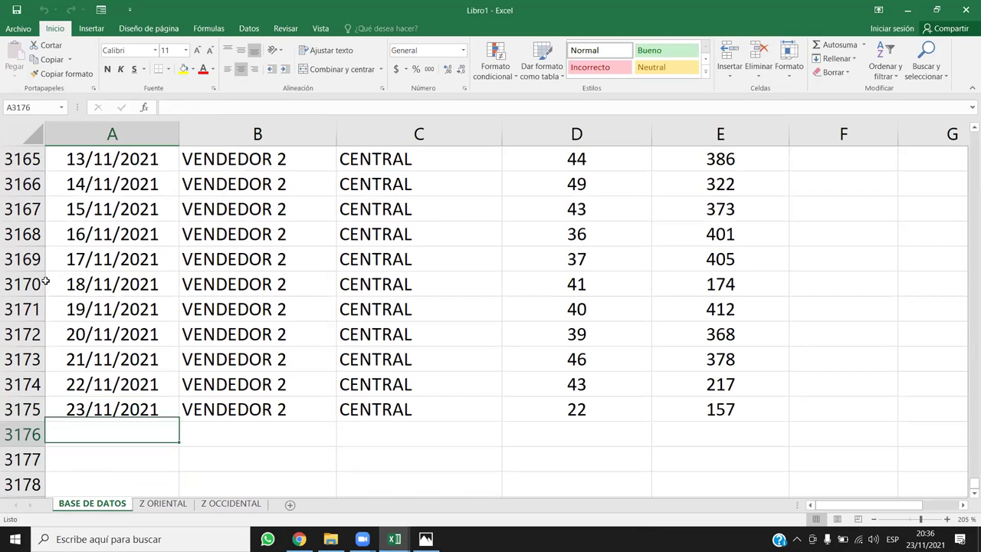
click(165, 503)
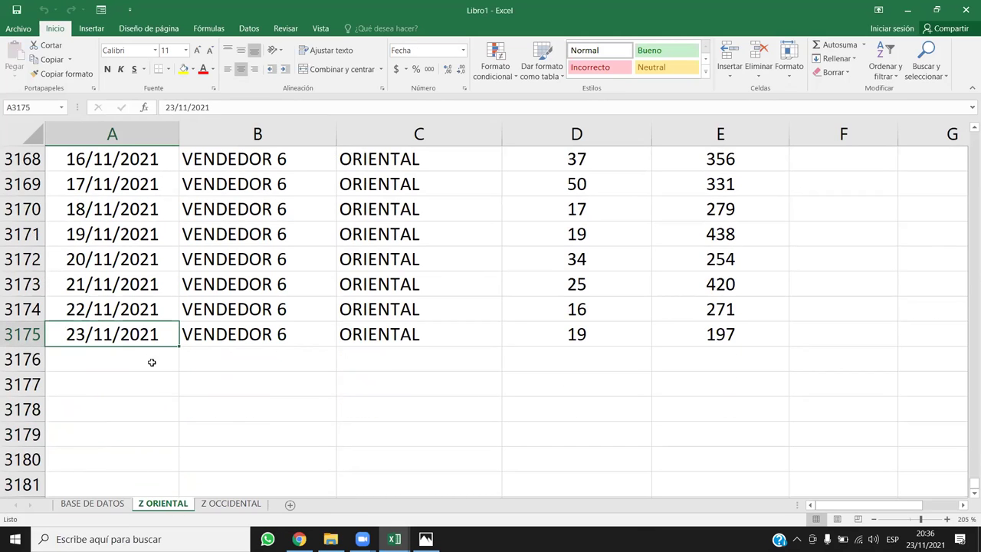
key(ctrl+Up)
key(Down)
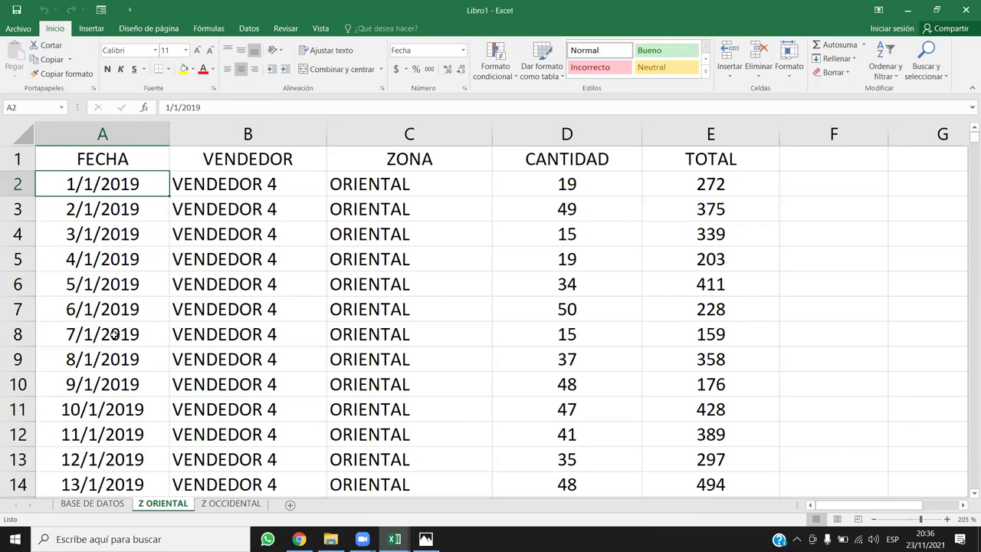
key(ctrl+shift+Right)
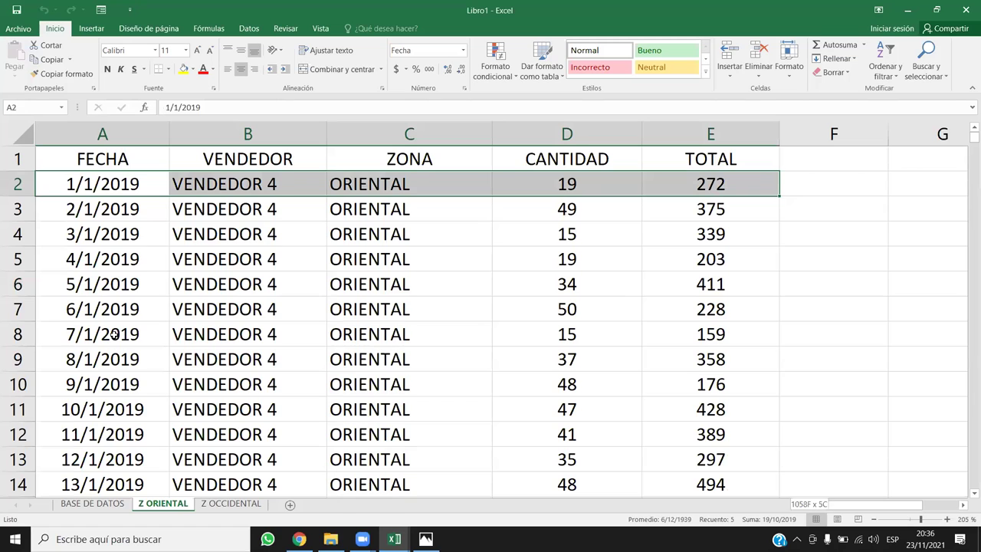
key(ctrl+shift+Down)
key(ctrl+c)
key(ctrl+Page_Up)
key(ctrl+v)
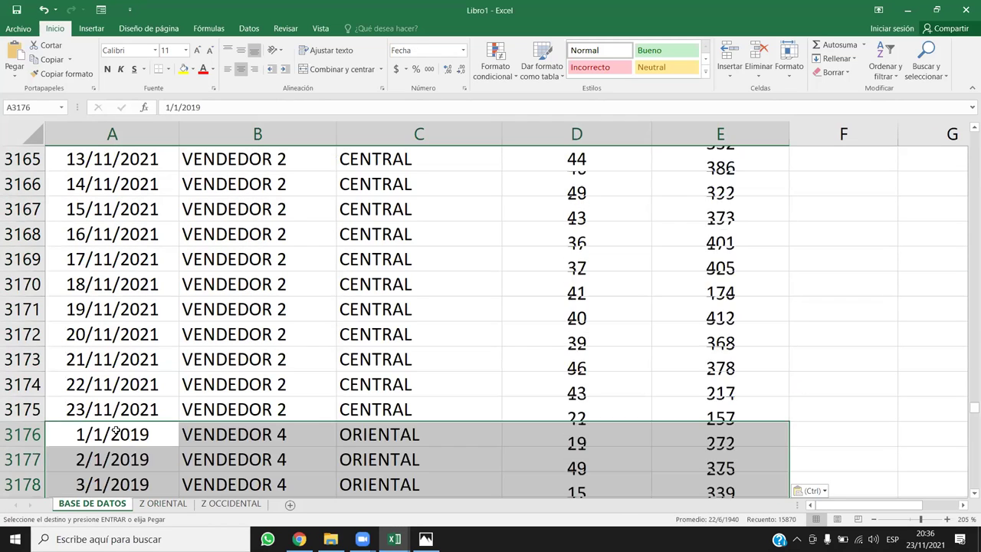
Go to the end of the pasted ORIENTAL records on BASE DE DATOS and select the empty cell A6350 below them
click(113, 366)
key(ctrl+Down)
key(Down)
key(Down)
key(Down)
key(Up)
key(Up)
key(Up)
key(Down)
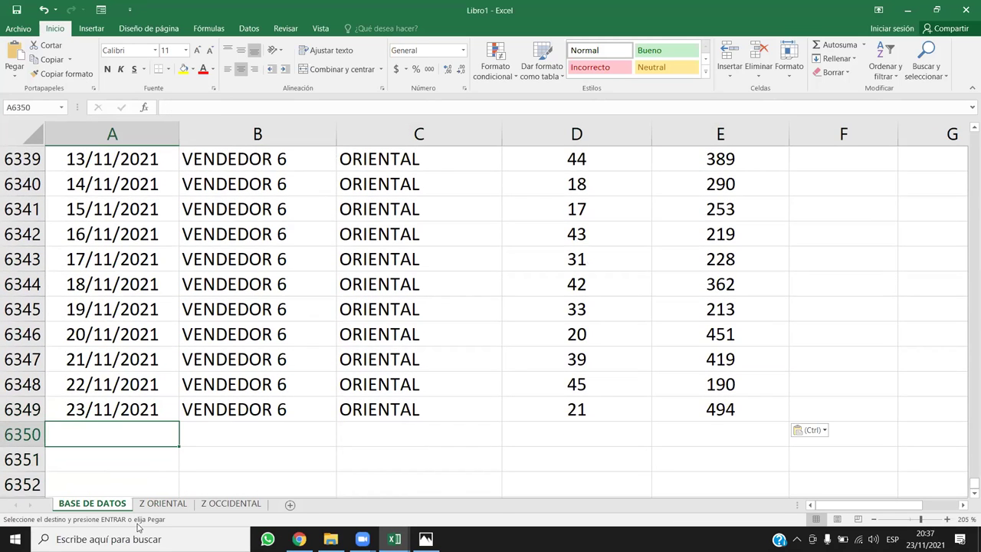
Copy all Z OCCIDENTAL records without the header and paste them into BASE DE DATOS at A6350
click(244, 503)
click(124, 399)
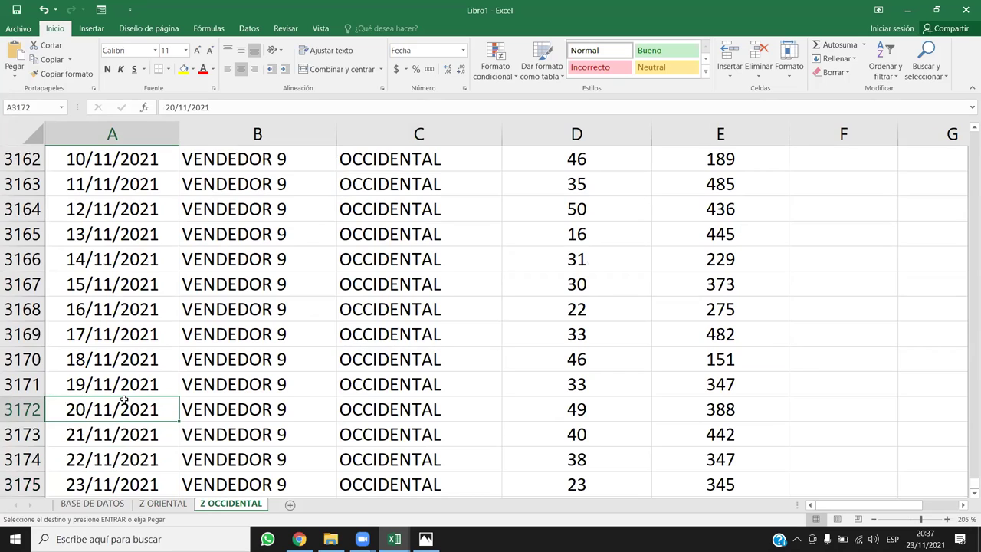
key(ctrl+Up)
key(Down)
key(ctrl+shift+Right)
key(ctrl+shift+Down)
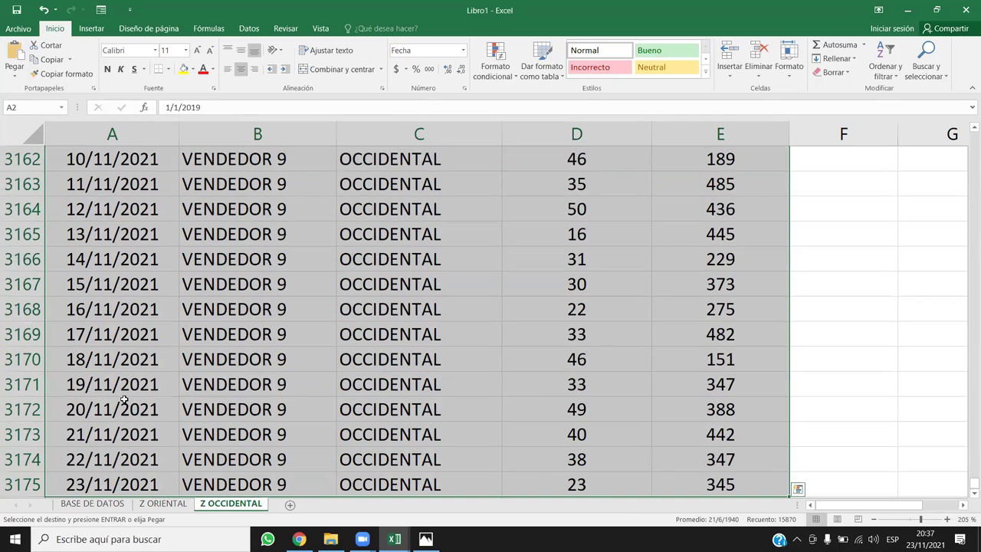
click(108, 506)
key(ctrl+v)
click(83, 346)
key(ctrl+Down)
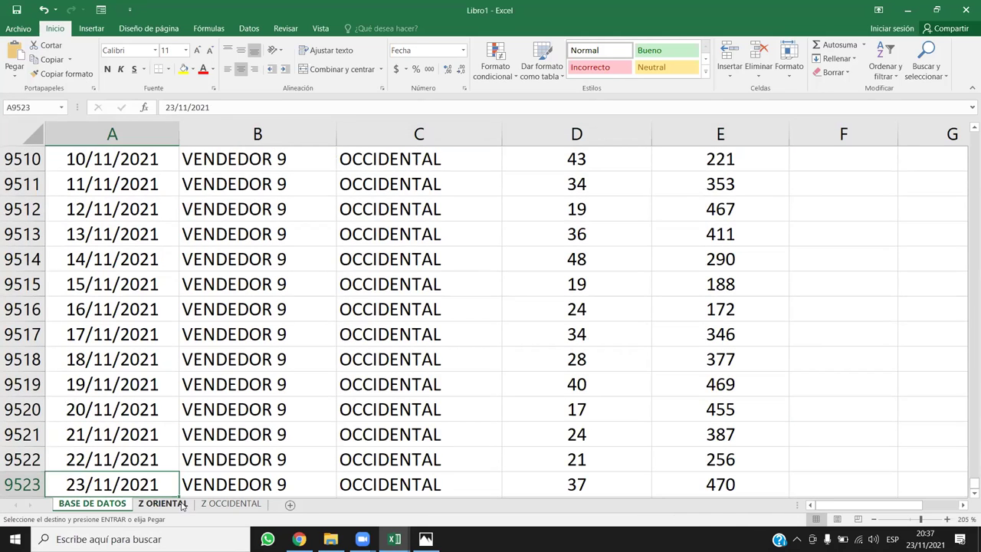
Delete the Z ORIENTAL and Z OCCIDENTAL sheets together, keeping only BASE DE DATOS
click(162, 504)
ctrl+click(214, 504)
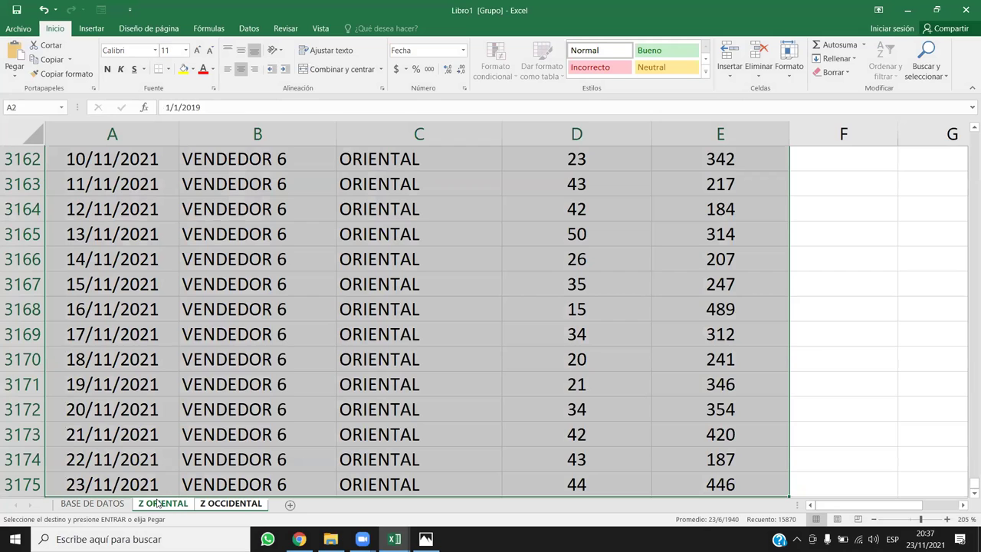
right_click(158, 502)
click(190, 351)
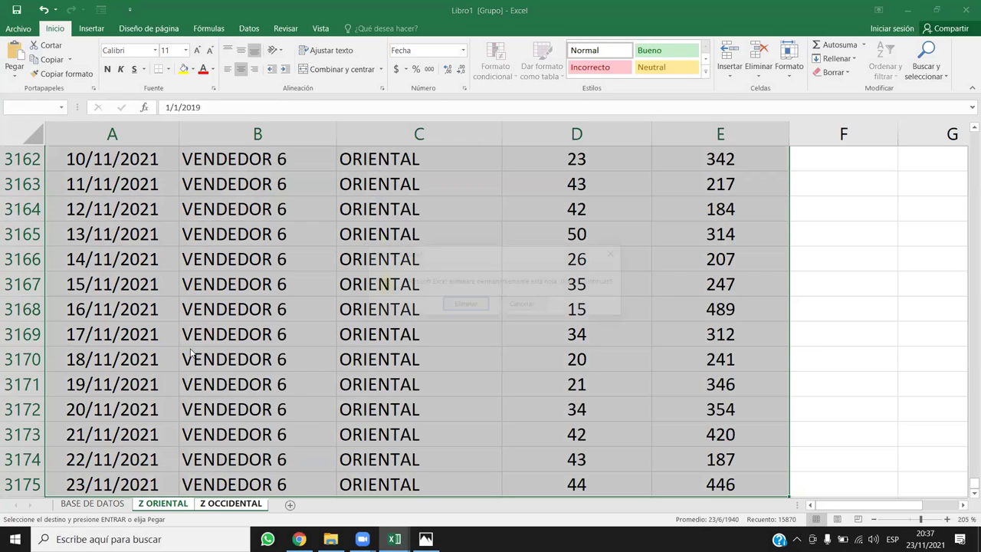
click(449, 304)
Examine the last records on BASE DE DATOS and the empty rows below them
click(113, 462)
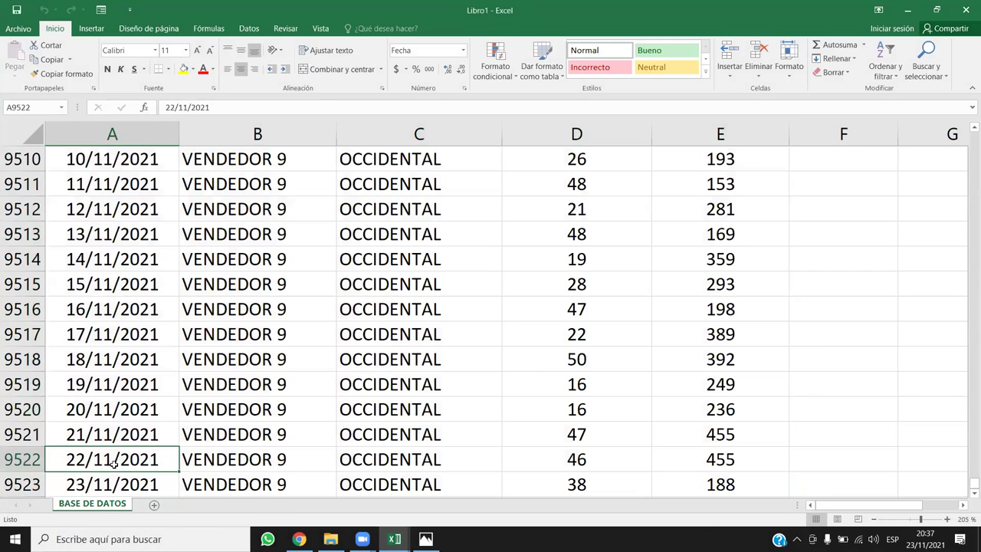
key(Down)
key(Down)
key(Down)
key(Down)
key(Down)
key(Up)
key(Up)
key(Up)
key(Up)
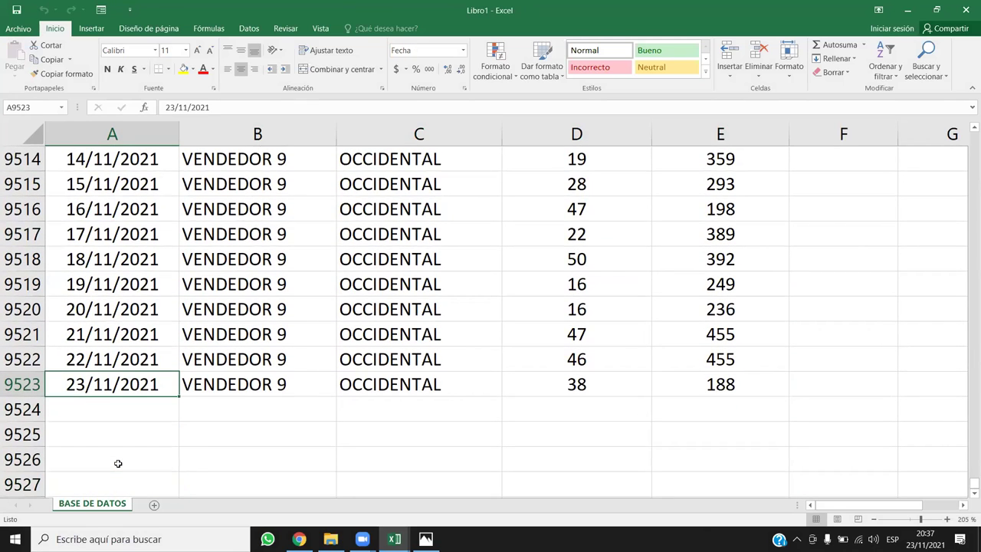
key(Right)
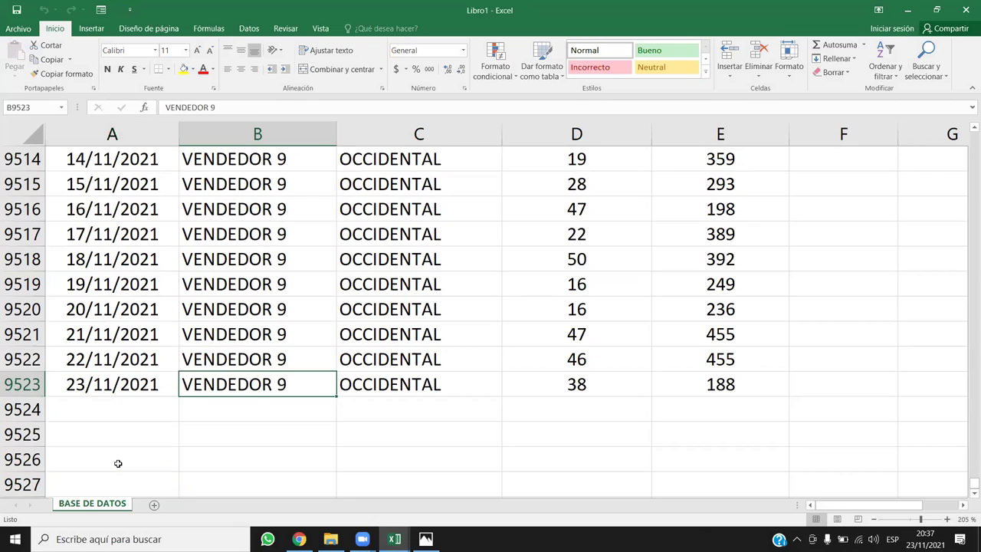
key(Up)
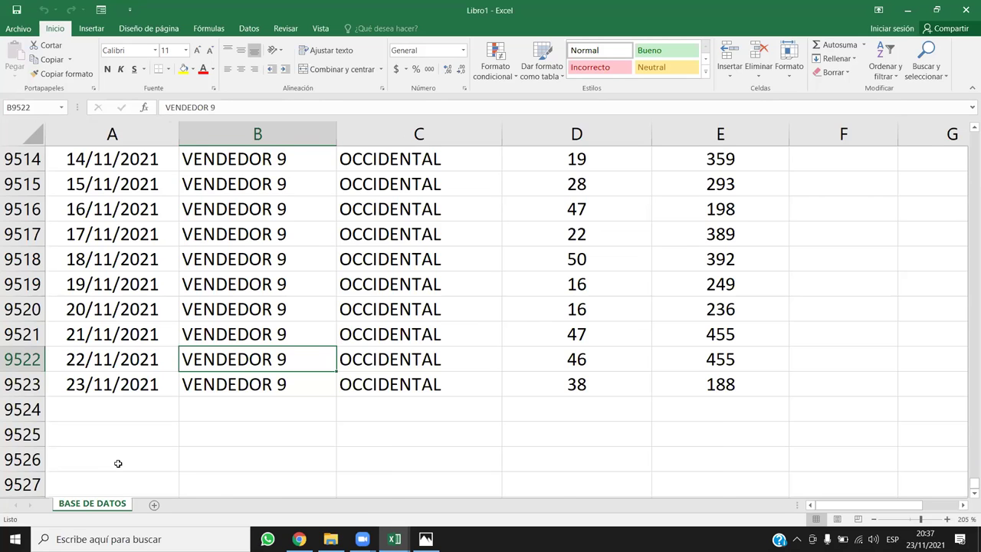
Apply the dollar accounting number format to the whole TOTAL column and check it down to the last record
key(ctrl+Up)
key(Right)
key(Right)
key(Right)
key(Down)
key(Up)
click(705, 133)
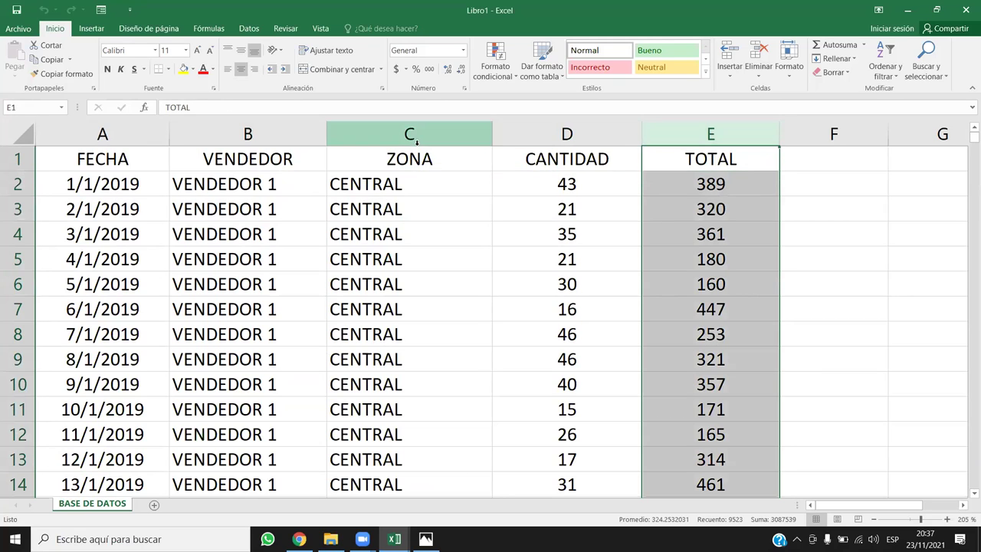
click(396, 68)
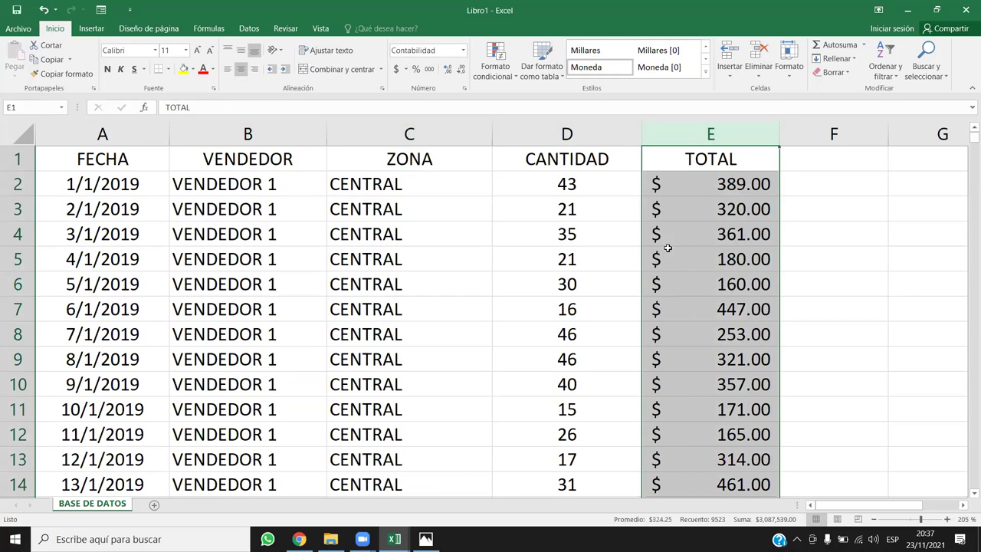
click(821, 259)
click(702, 266)
key(ctrl+Down)
key(Down)
key(Up)
key(ctrl+Up)
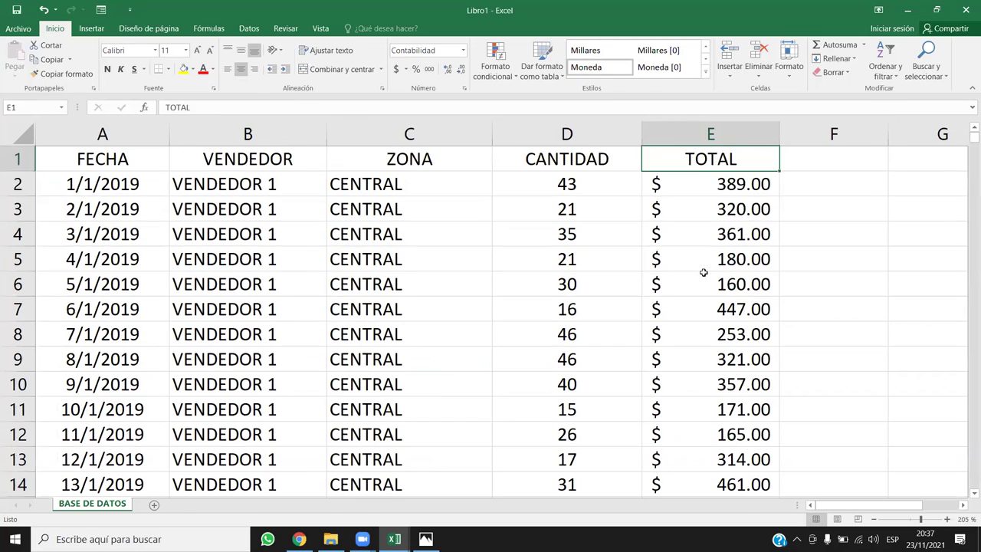
Center the contents of the whole VENDEDOR and ZONA columns horizontally
key(Down)
key(Left)
key(Left)
key(Left)
key(Left)
key(Right)
key(Right)
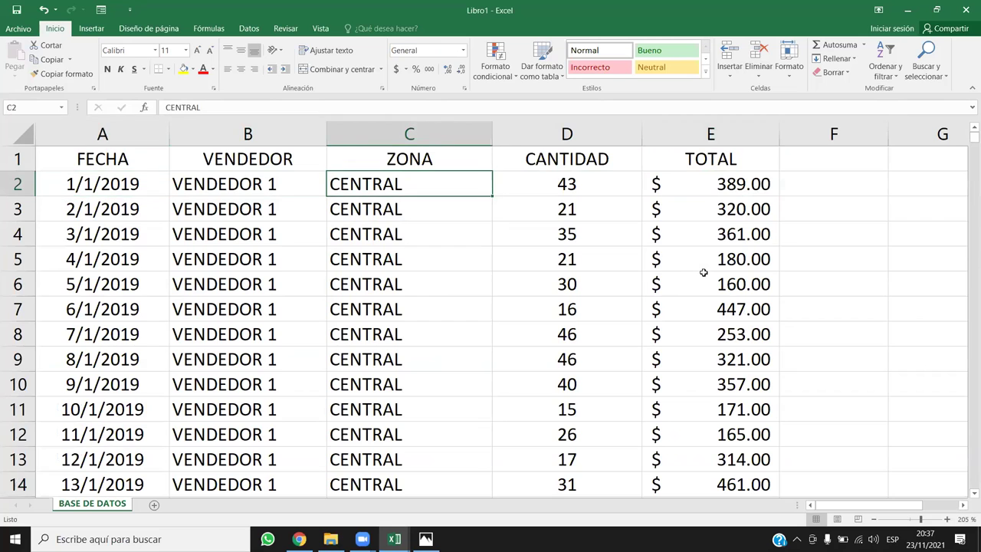
drag(314, 137, 433, 90)
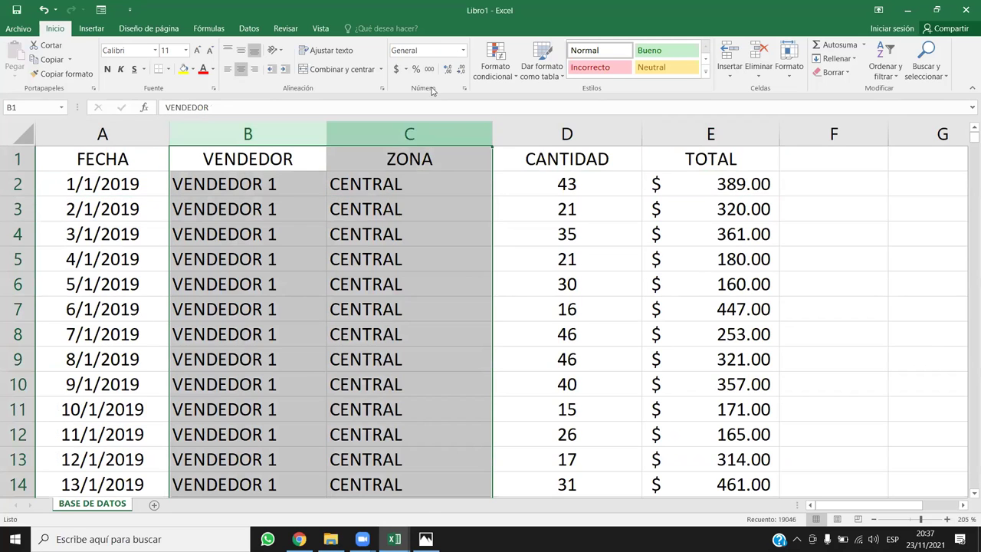
click(240, 69)
click(241, 69)
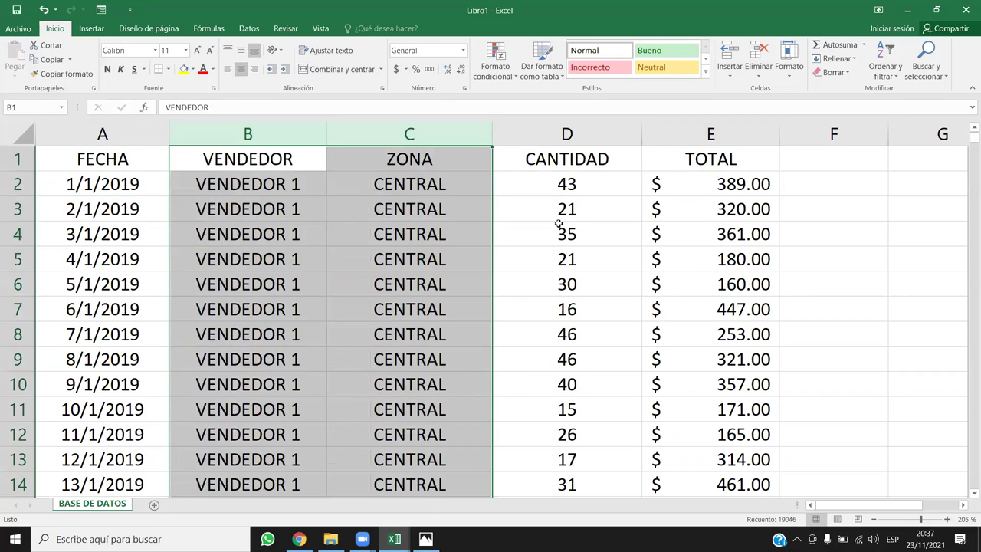
Recalculate the sheet repeatedly to watch the random CANTIDAD and TOTAL values, and inspect the formula in D2
click(571, 185)
drag(659, 209, 659, 233)
click(834, 189)
key(F9)
key(F9)
key(F9)
key(F9)
key(F9)
key(F9)
key(F9)
key(F9)
key(F9)
key(F9)
key(F9)
key(F9)
key(F9)
key(F9)
key(F9)
key(F9)
key(F9)
key(F9)
key(F9)
key(F9)
key(F9)
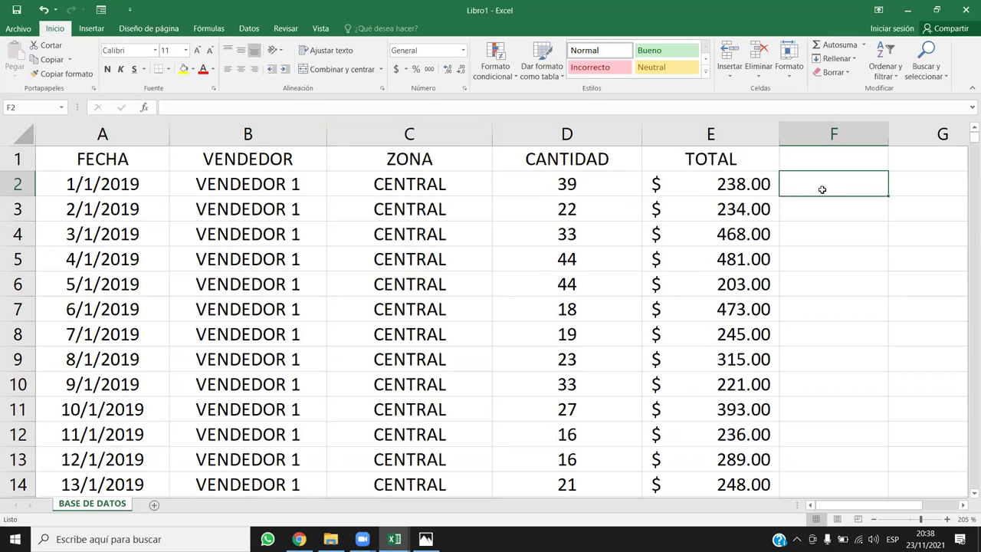
click(883, 256)
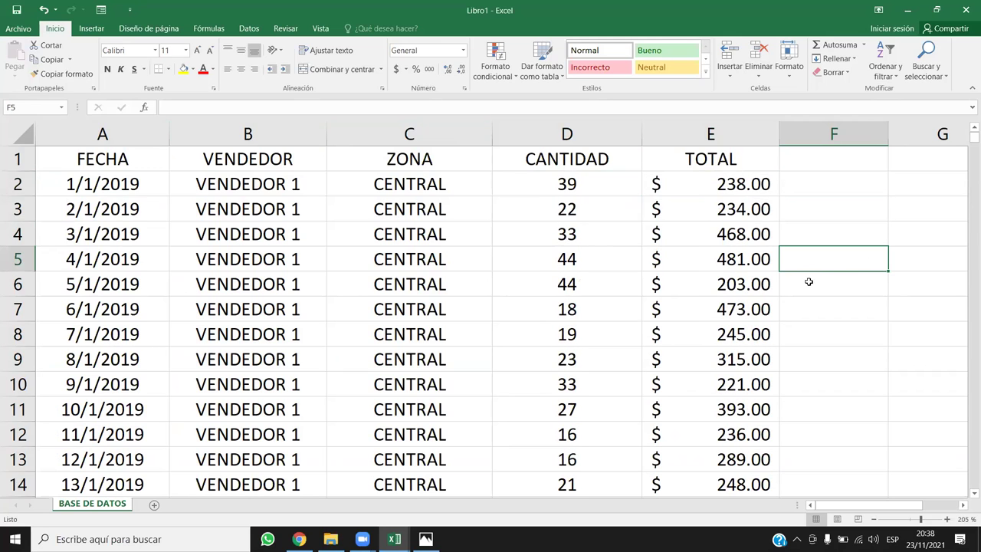
click(601, 188)
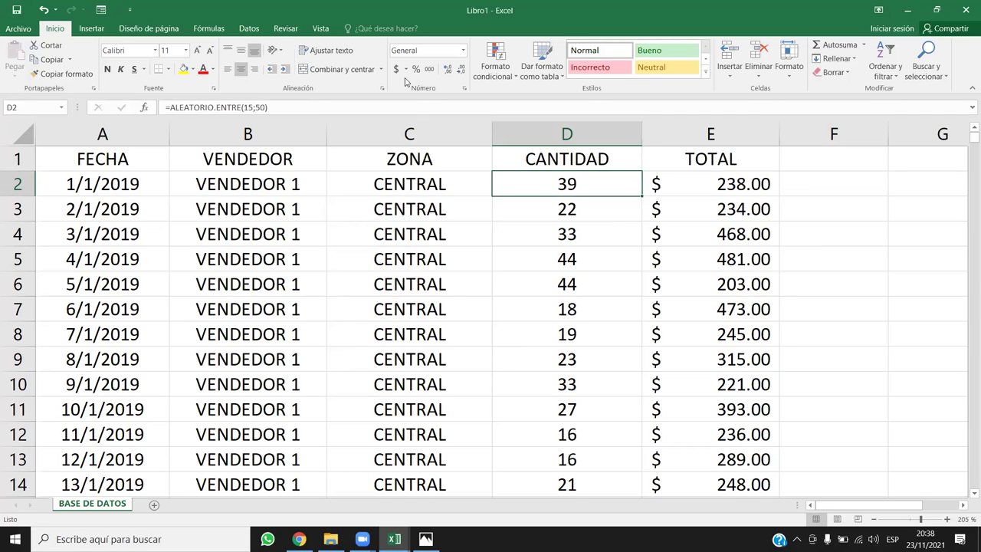
click(435, 186)
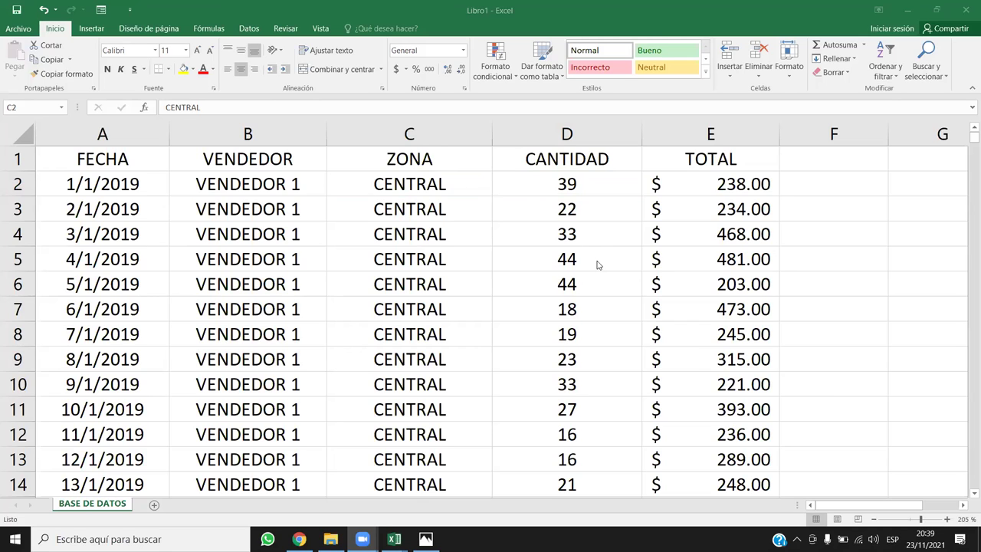
Recalculate the sheet three more times while observing the random quantities and totals
click(711, 284)
drag(584, 193, 788, 455)
click(942, 134)
click(848, 192)
key(F9)
key(F9)
key(F9)
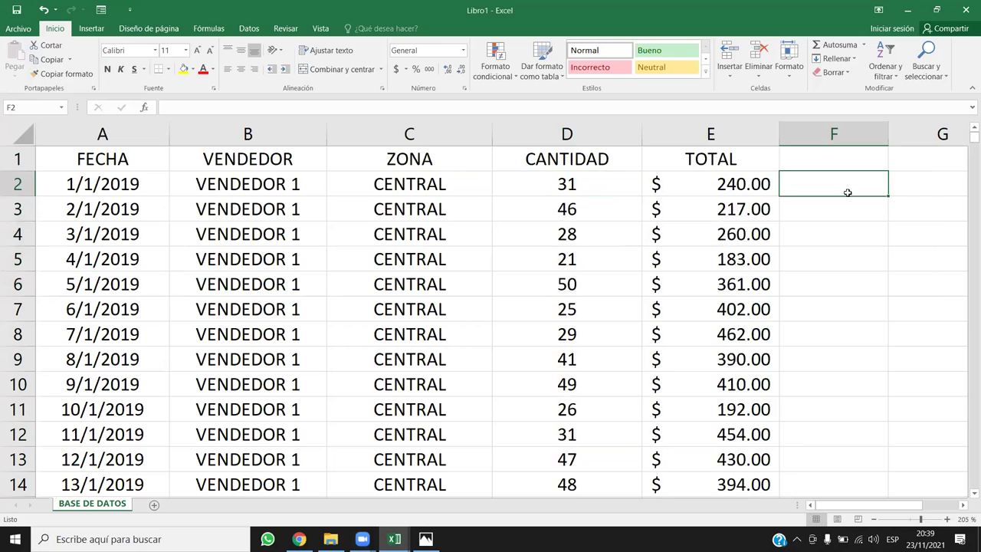
Convert all CANTIDAD and TOTAL formulas from row 2 to the last record into fixed values by pasting them in place as values only
click(567, 208)
drag(586, 187, 690, 285)
click(590, 187)
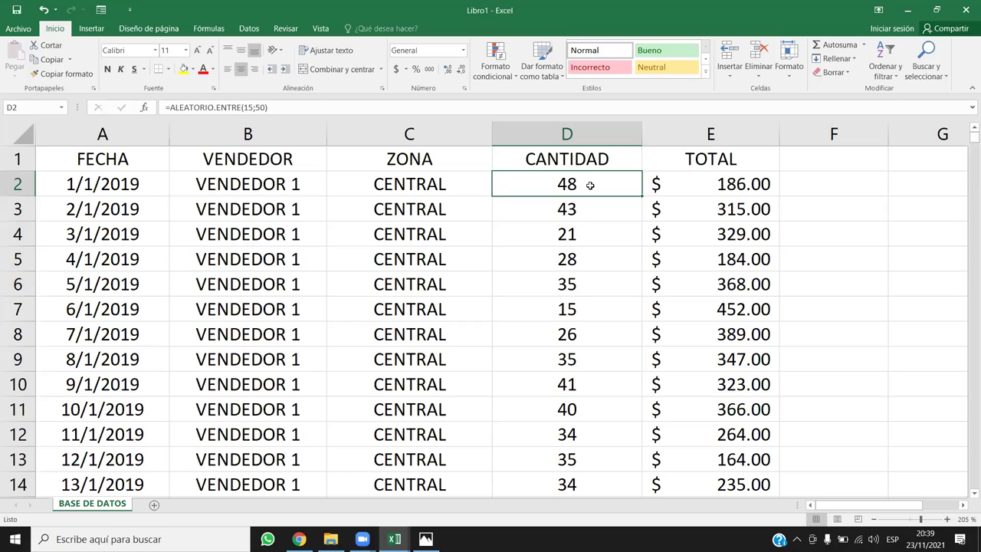
key(shift+Right)
key(ctrl+shift+Down)
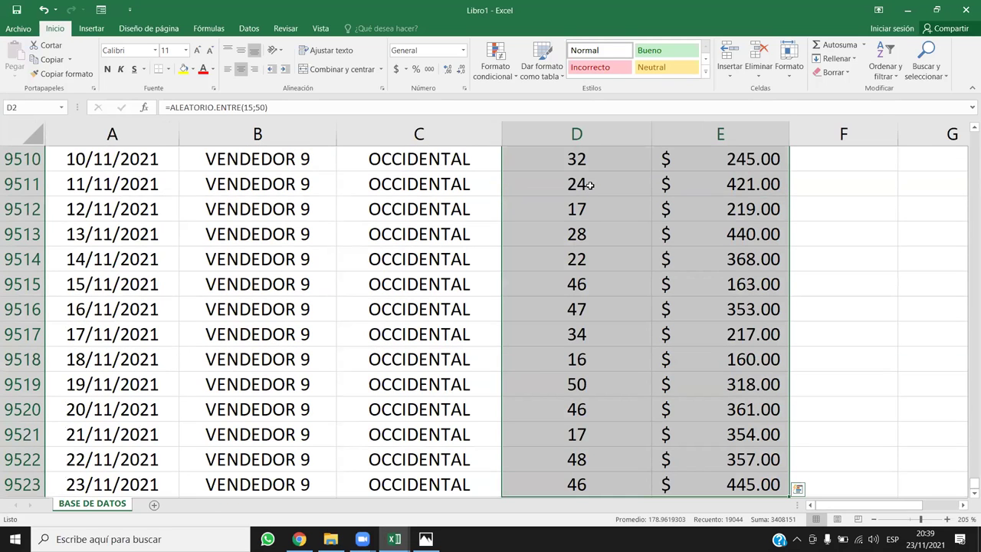
key(ctrl+c)
key(shift+BackSpace)
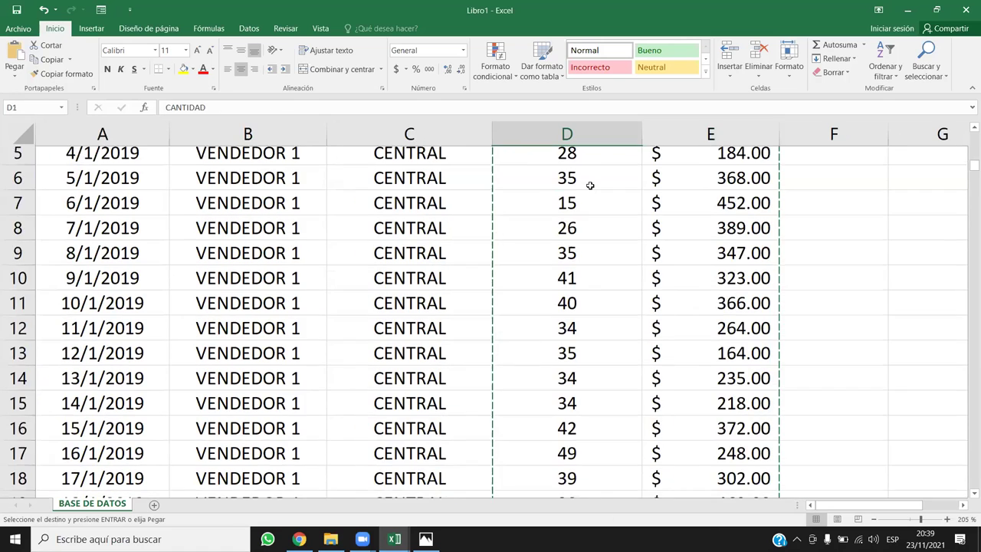
right_click(589, 185)
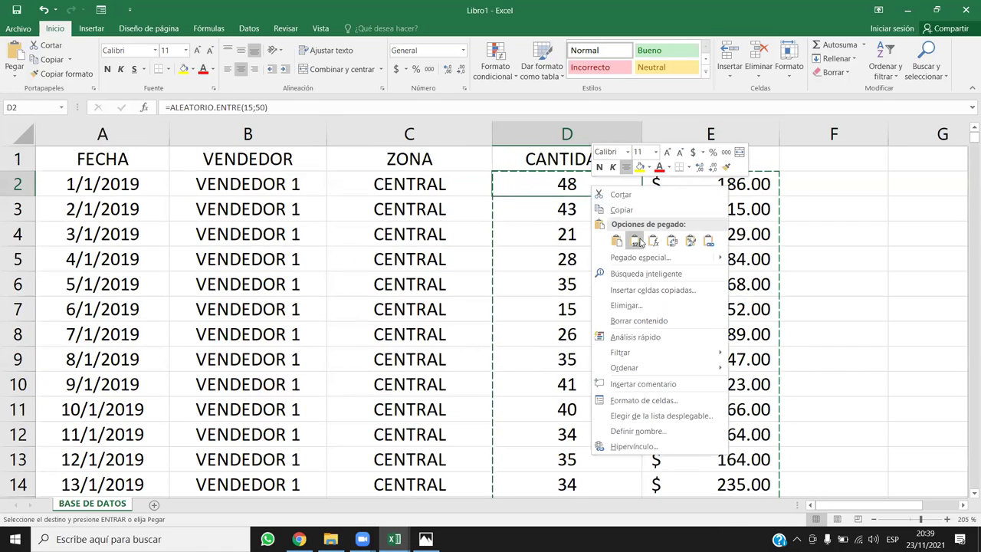
click(635, 240)
click(573, 235)
click(572, 185)
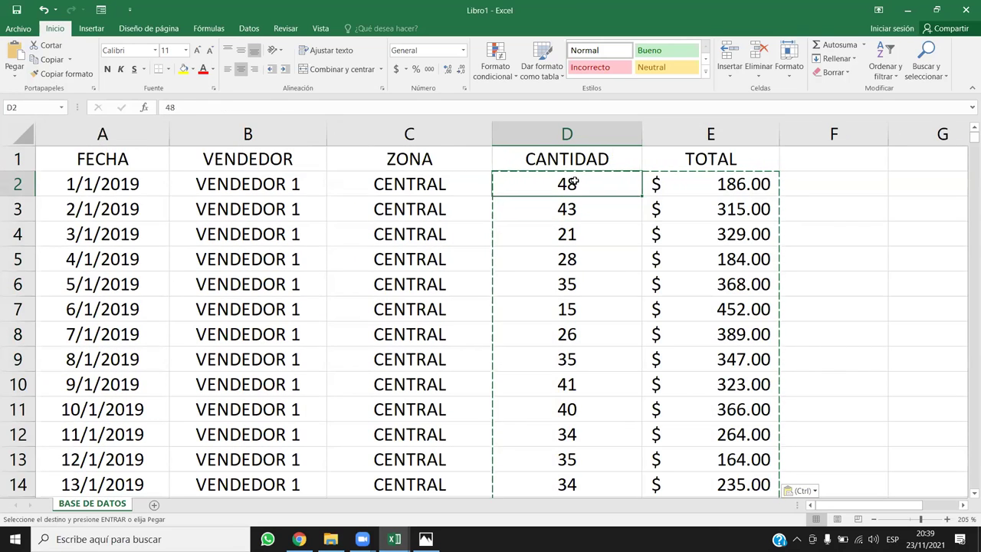
key(Escape)
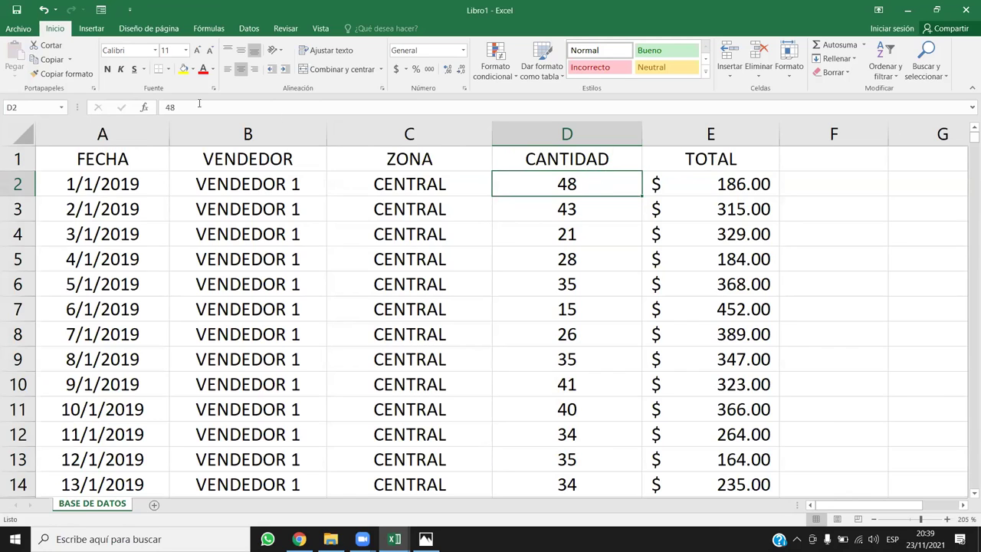
Inspect the CANTIDAD and TOTAL cells from D2 onward for fixed numbers instead of formulas
click(185, 108)
click(613, 212)
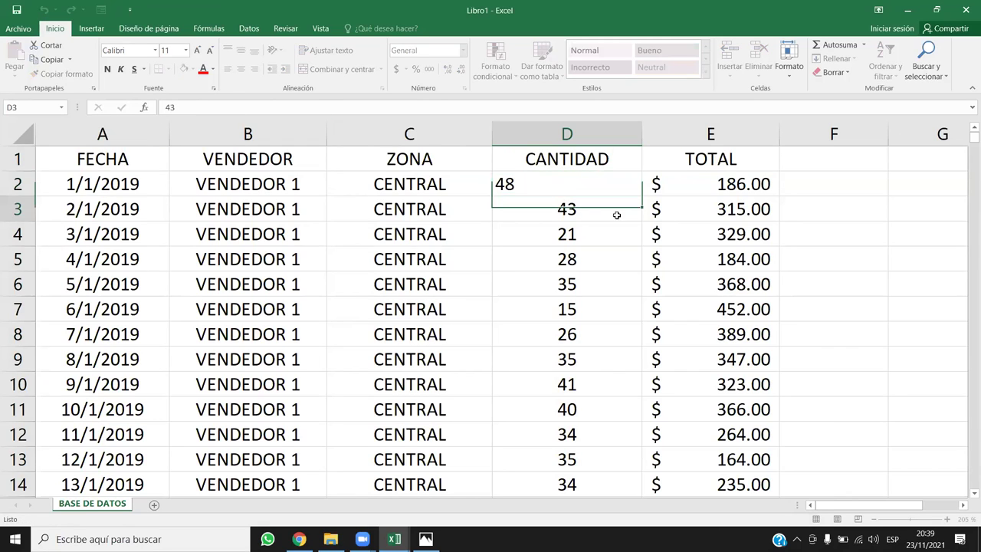
drag(594, 188, 755, 295)
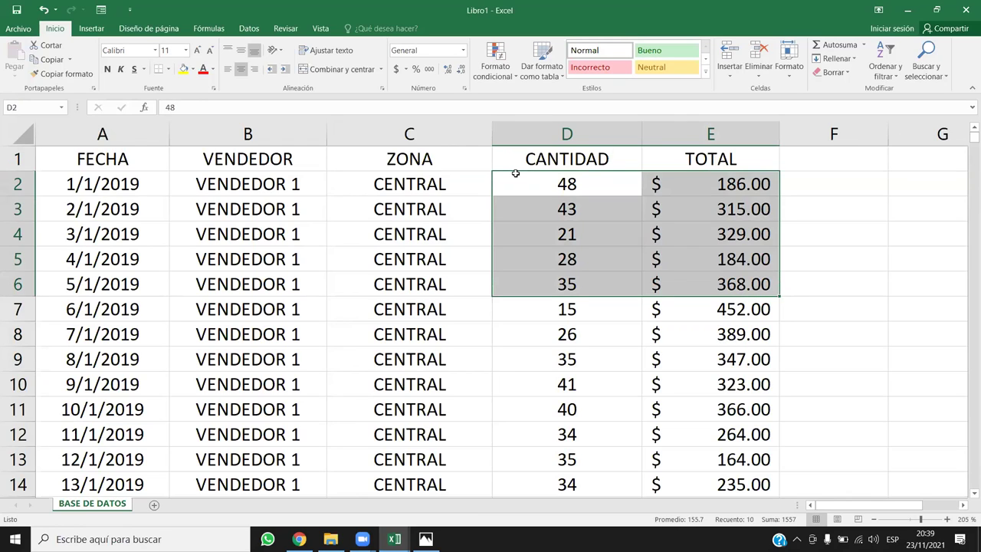
click(566, 181)
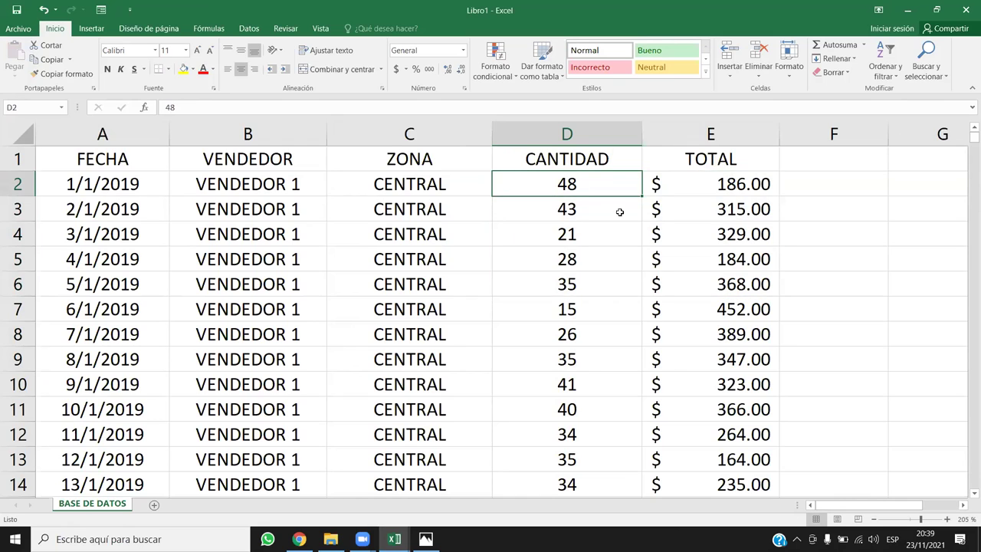
drag(596, 190, 772, 409)
click(867, 201)
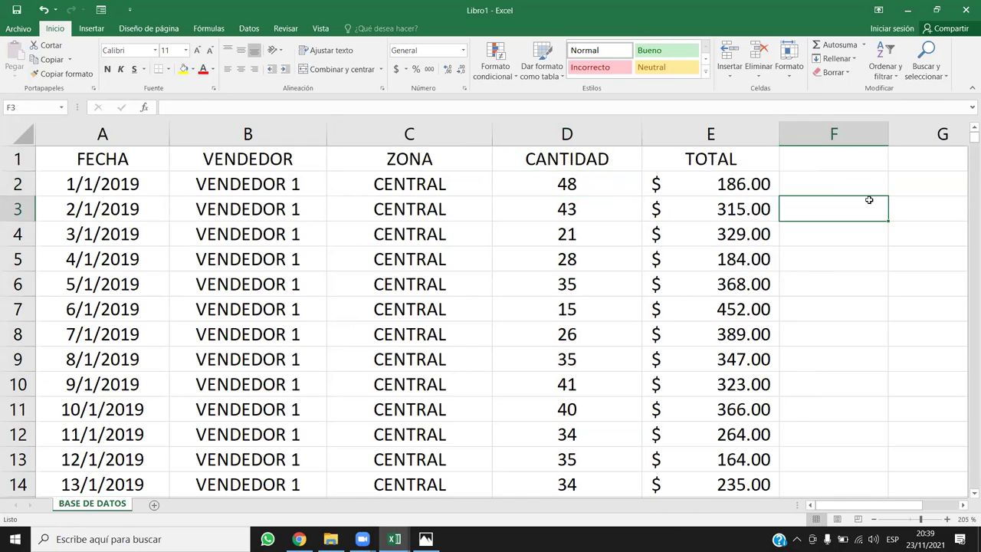
click(838, 184)
click(694, 257)
drag(581, 185, 689, 383)
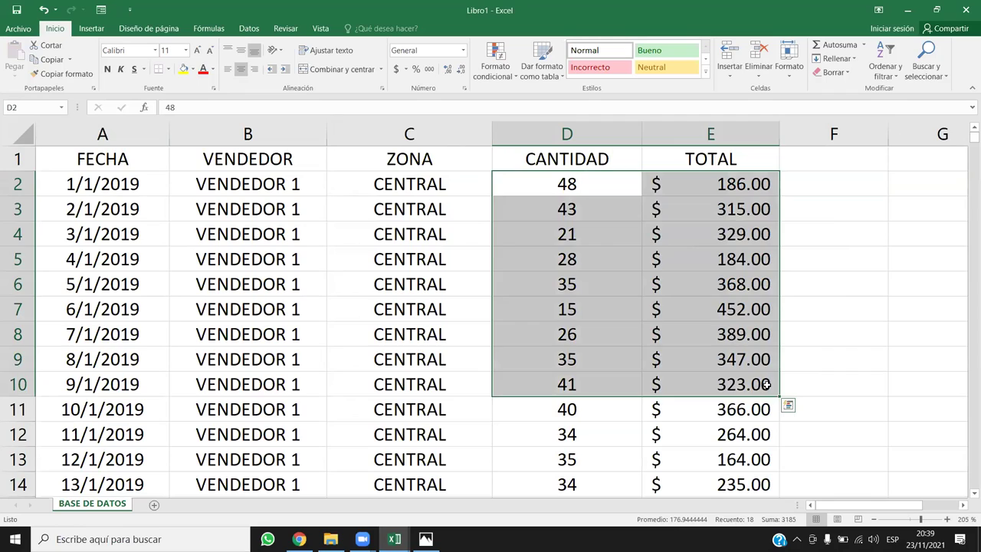
click(587, 303)
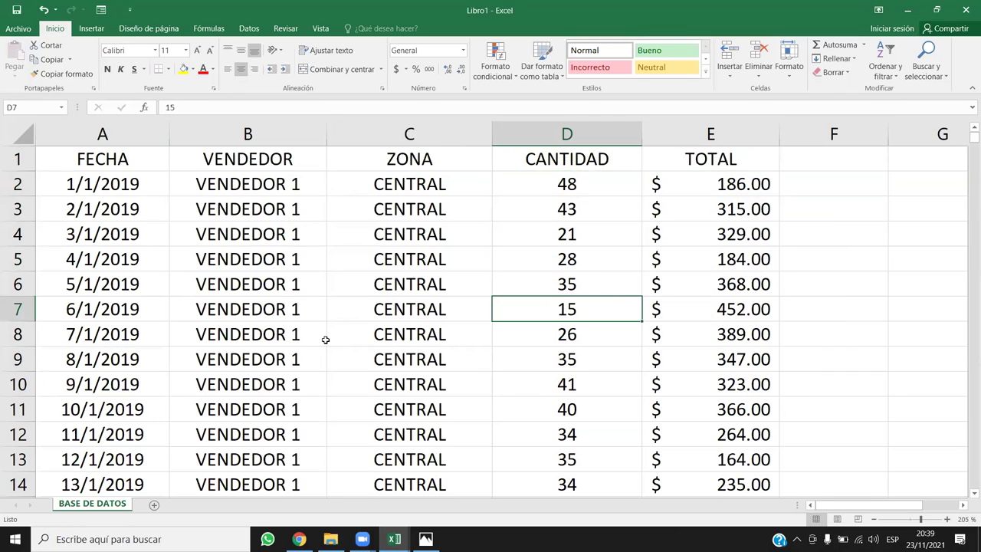
Turn on filtering for the FECHA, VENDEDOR, ZONA, CANTIDAD and TOTAL headers
click(354, 292)
key(ctrl+shift+l)
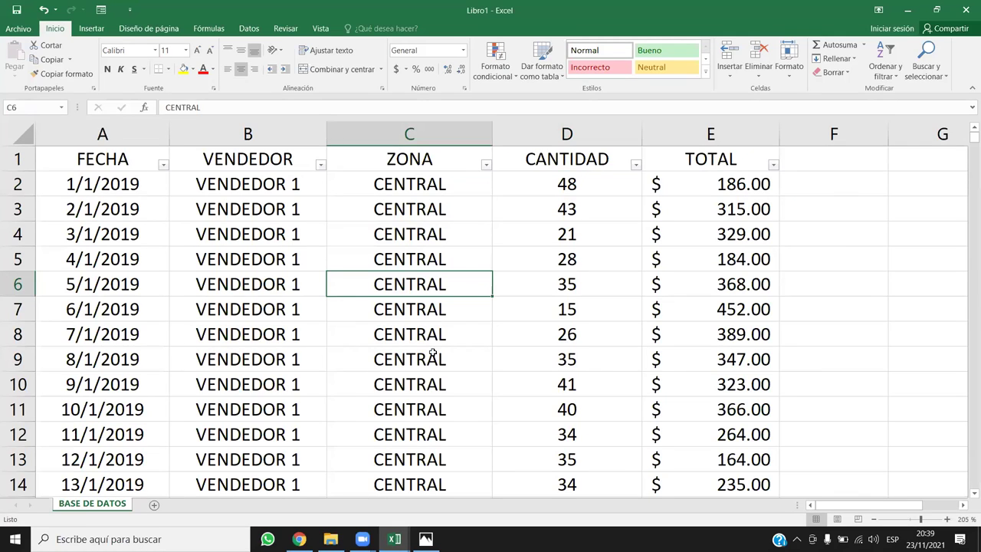
click(157, 135)
click(230, 224)
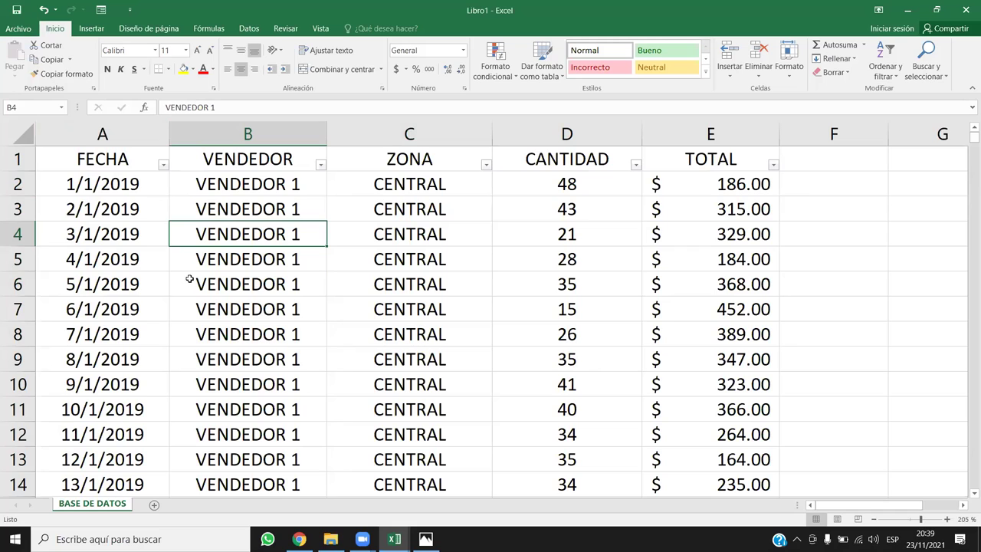
Examine how the FECHA column is ordered across the different sellers' records and return to the first row
drag(71, 192, 103, 409)
click(104, 230)
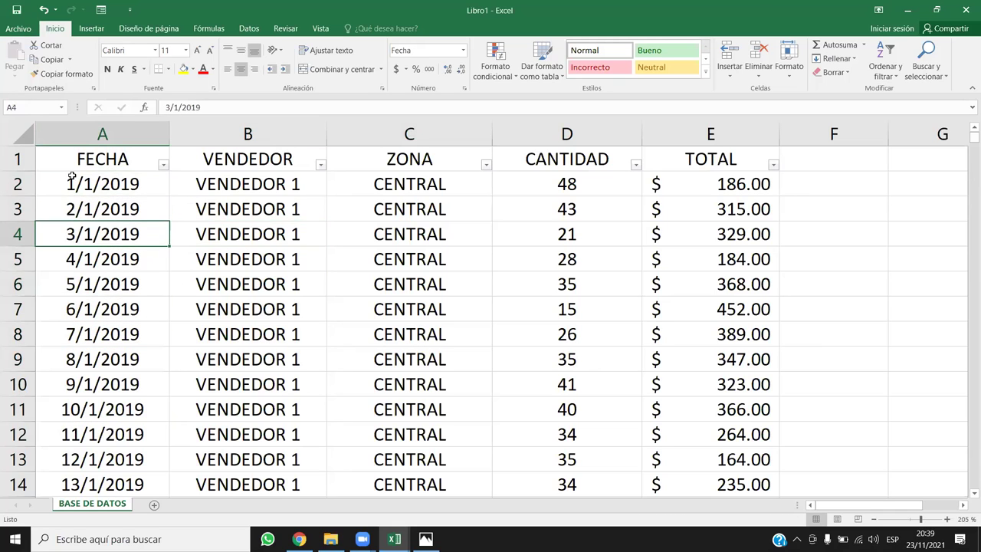
click(71, 182)
click(111, 312)
scroll(107, 345, down, 4)
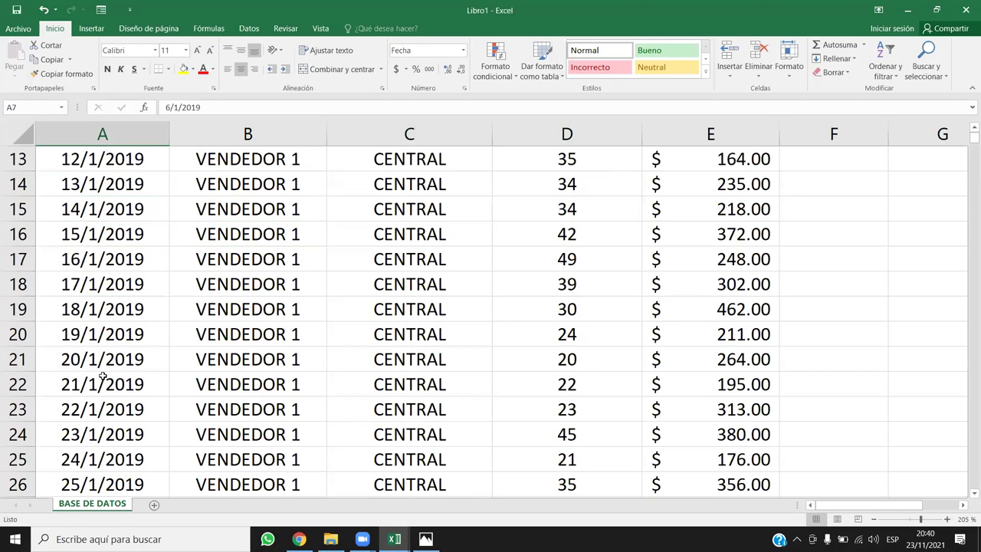
drag(970, 141, 967, 292)
scroll(493, 328, down, 20)
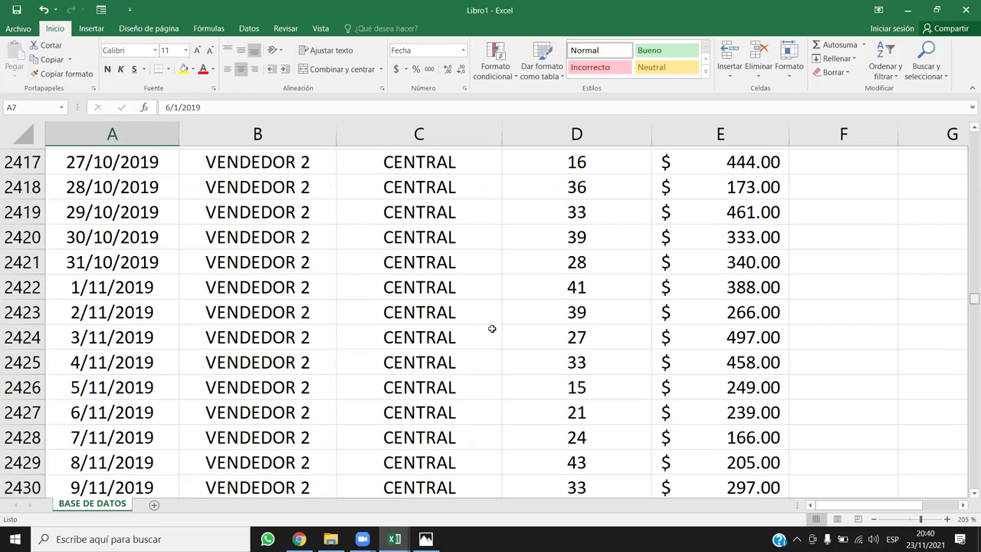
scroll(491, 402, up, 20)
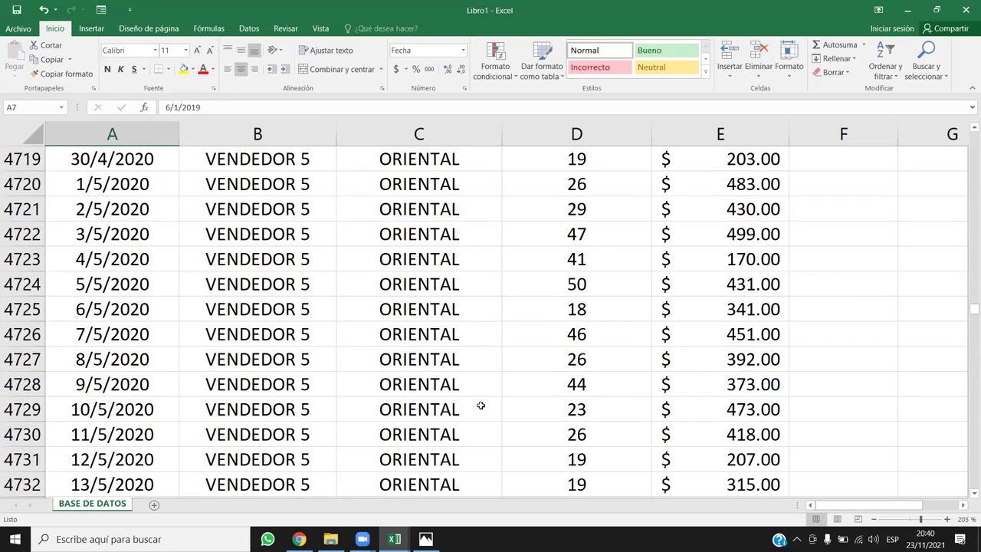
scroll(278, 401, down, 1)
scroll(221, 383, up, 3)
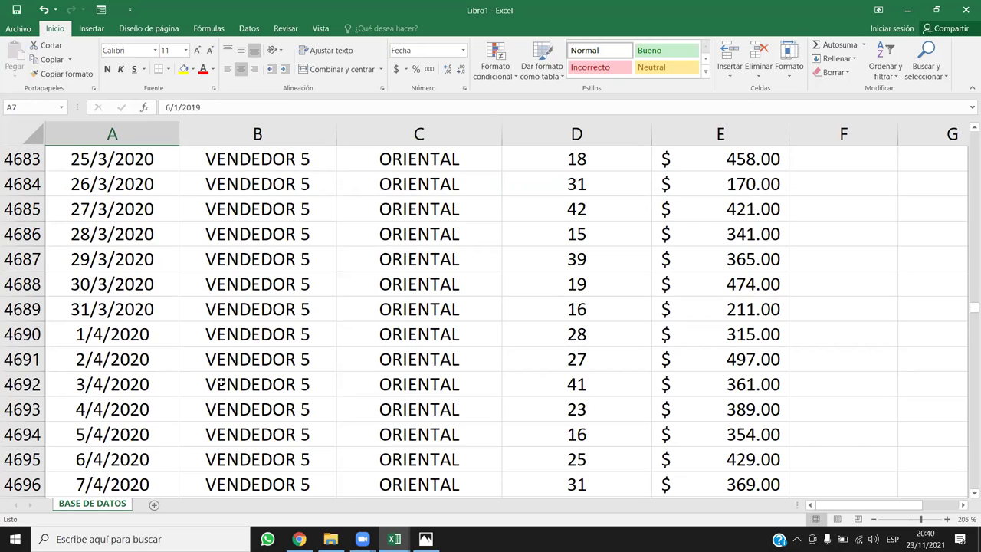
scroll(968, 311, up, 16)
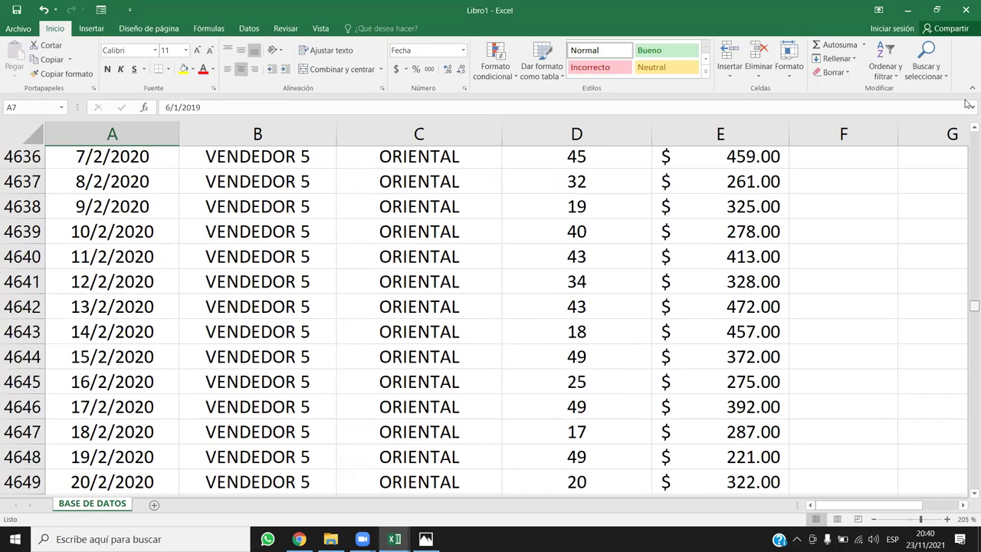
drag(967, 103, 968, 123)
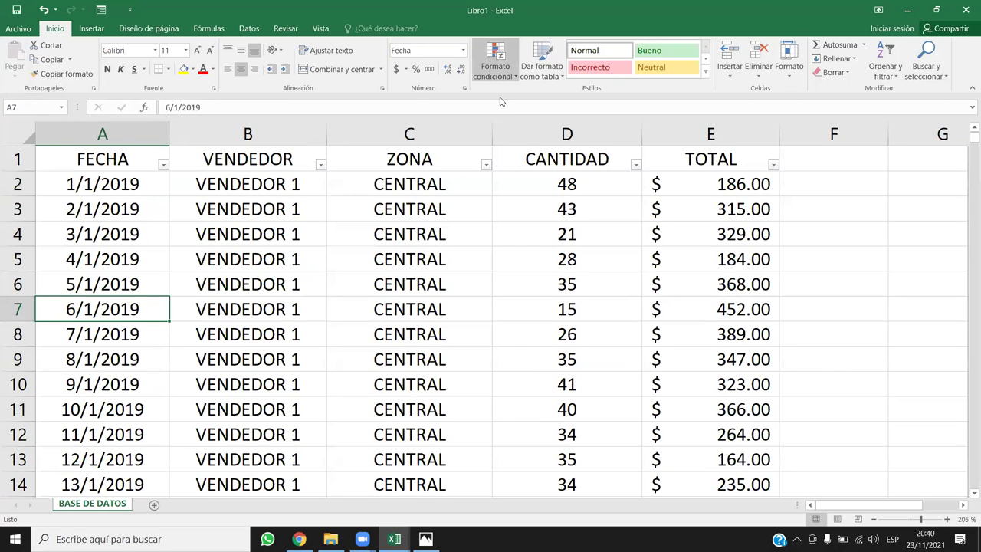
Sort the database by FECHA from oldest to newest
click(163, 166)
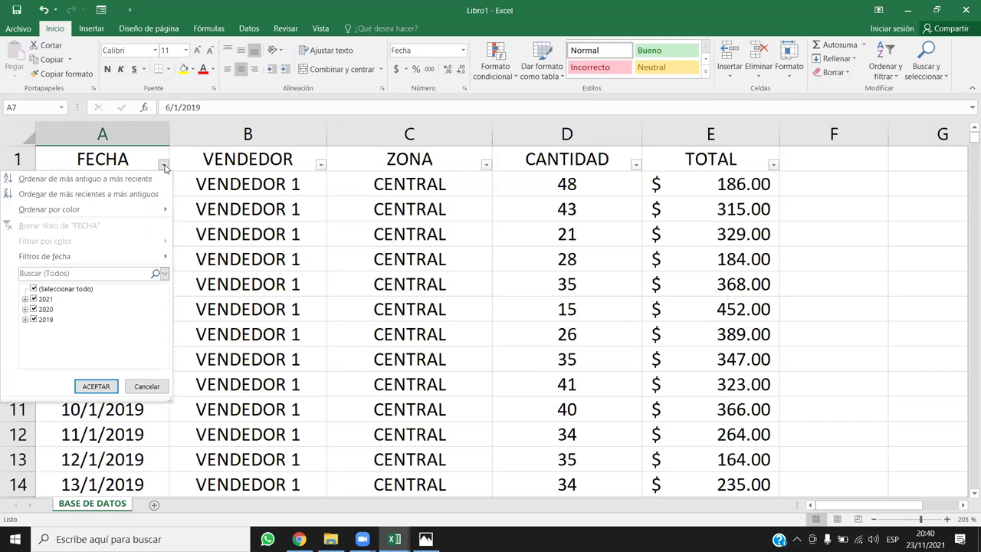
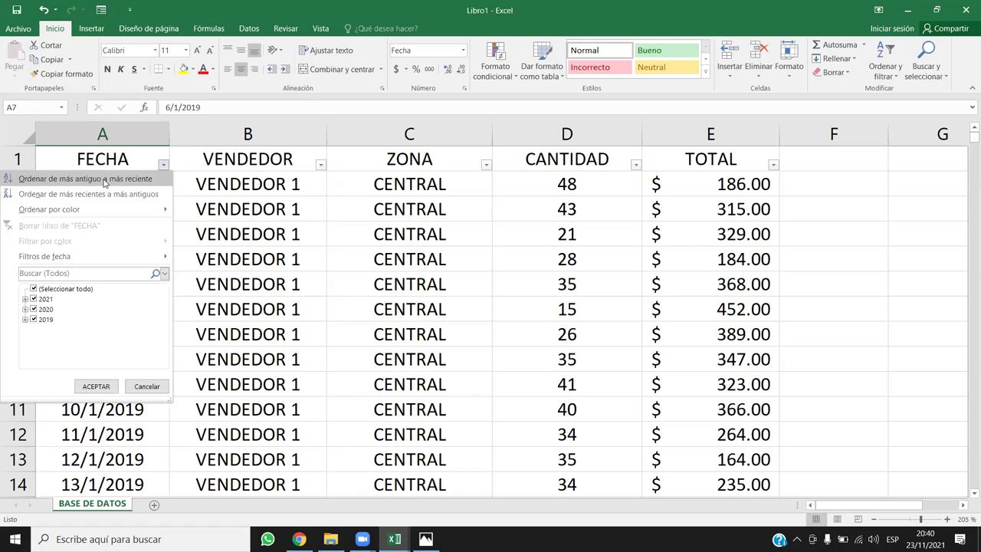
click(43, 179)
click(173, 191)
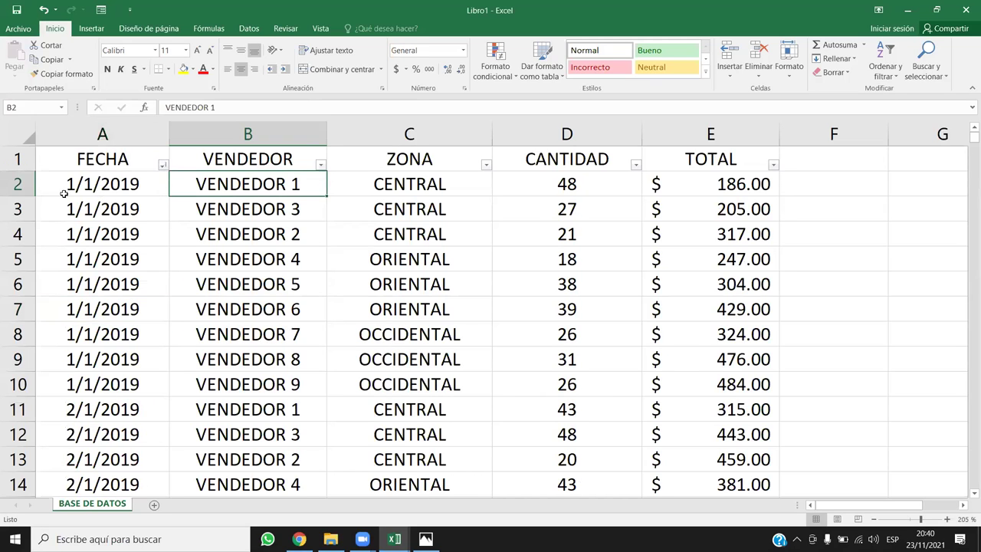
Examine the blocks of records for 1/1/2019, 2/1/2019 and 3/1/2019 and the sellers listed for each date
drag(15, 184, 33, 384)
scroll(89, 358, down, 4)
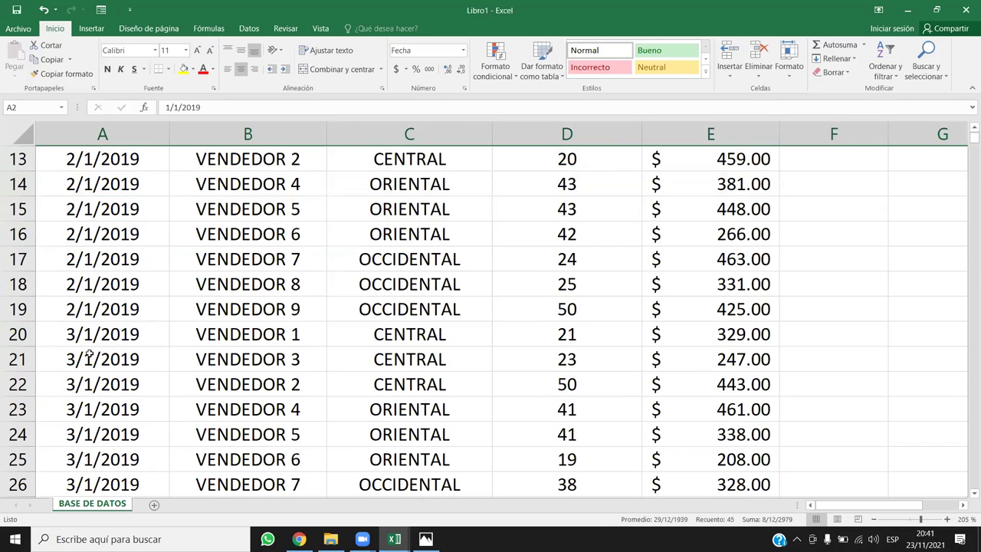
scroll(14, 239, up, 1)
drag(17, 184, 23, 378)
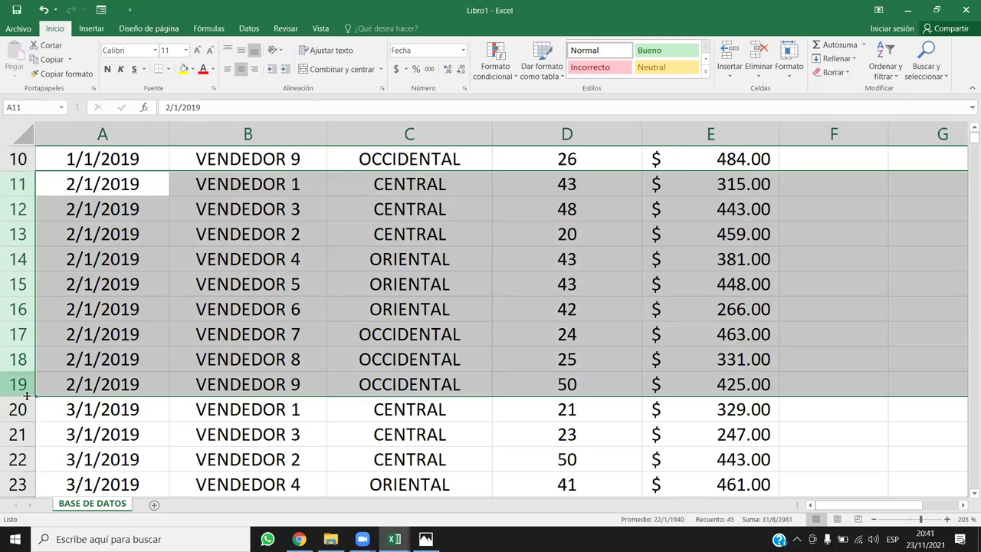
click(24, 414)
drag(25, 421, 23, 483)
scroll(157, 306, up, 3)
drag(284, 183, 267, 360)
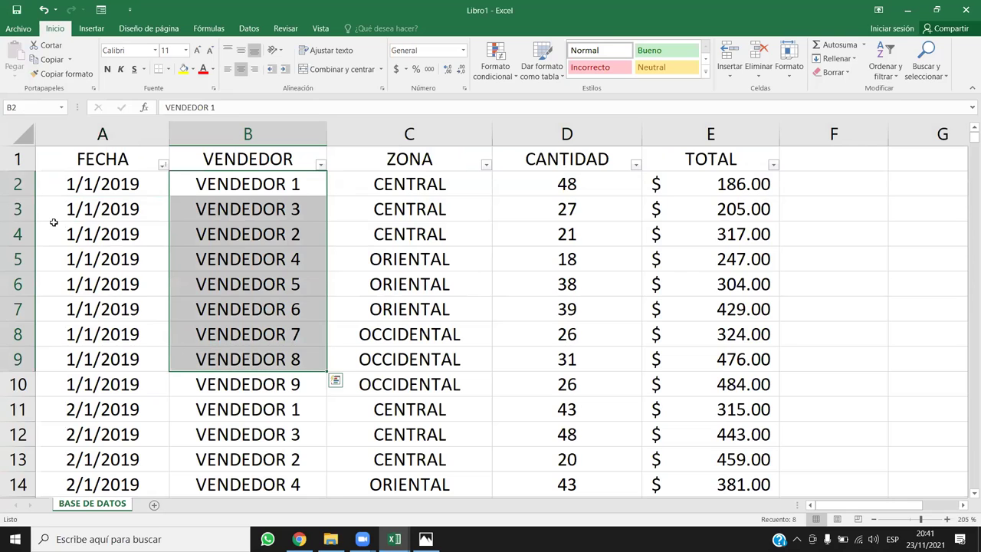
Examine the 1/1/2019 records in rows 2 to 10, comparing each seller's zone, quantity and total
click(14, 184)
drag(14, 184, 9, 378)
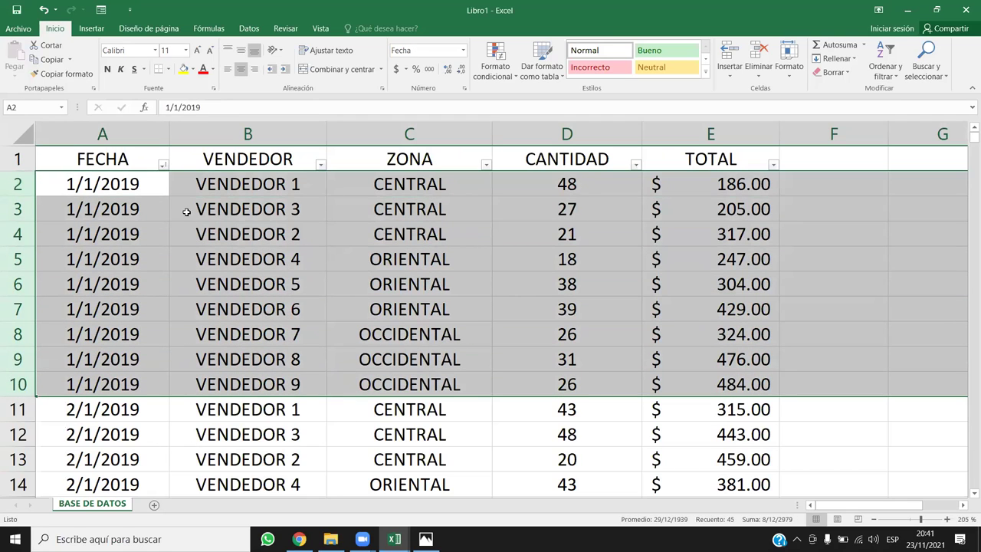
drag(285, 186, 769, 388)
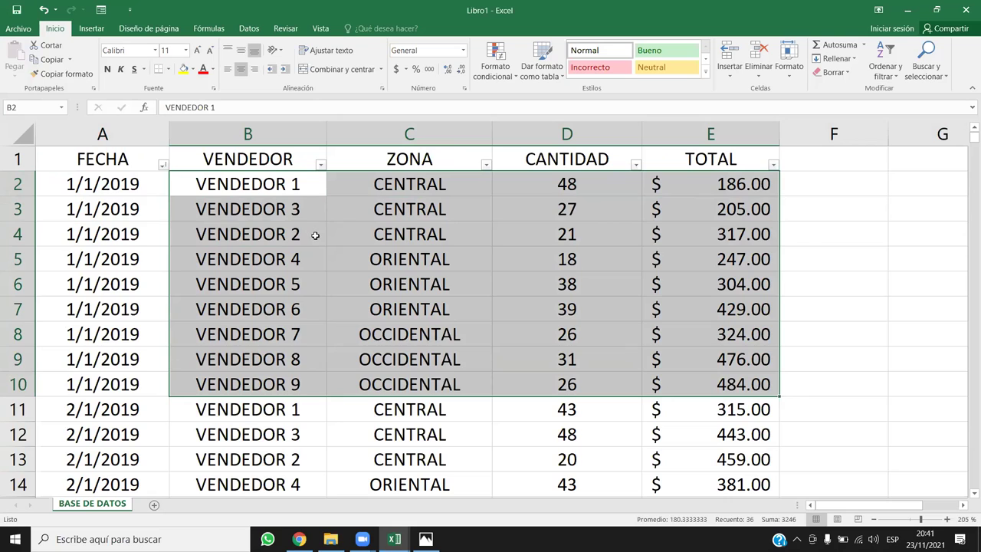
drag(29, 183, 33, 385)
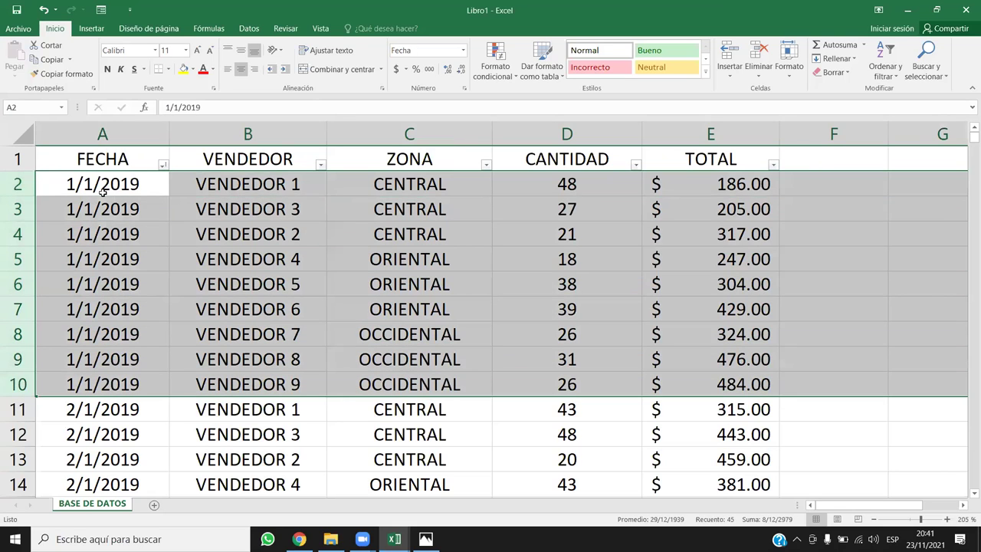
click(295, 241)
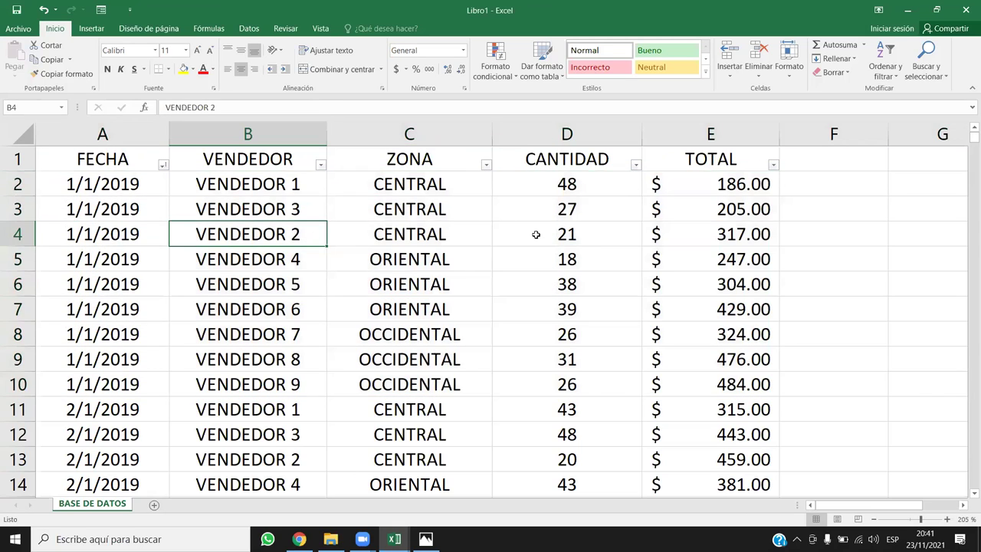
click(584, 250)
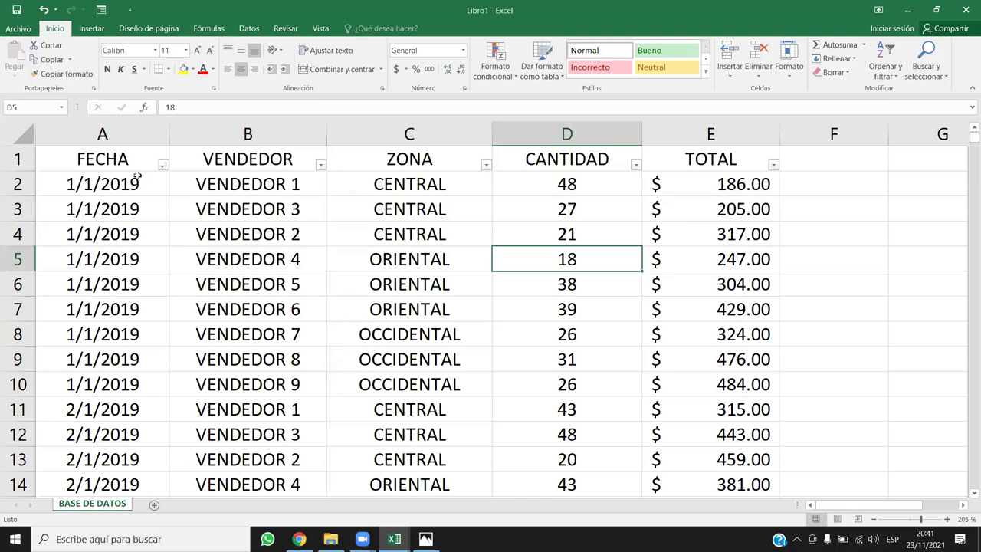
click(95, 181)
drag(164, 193, 720, 330)
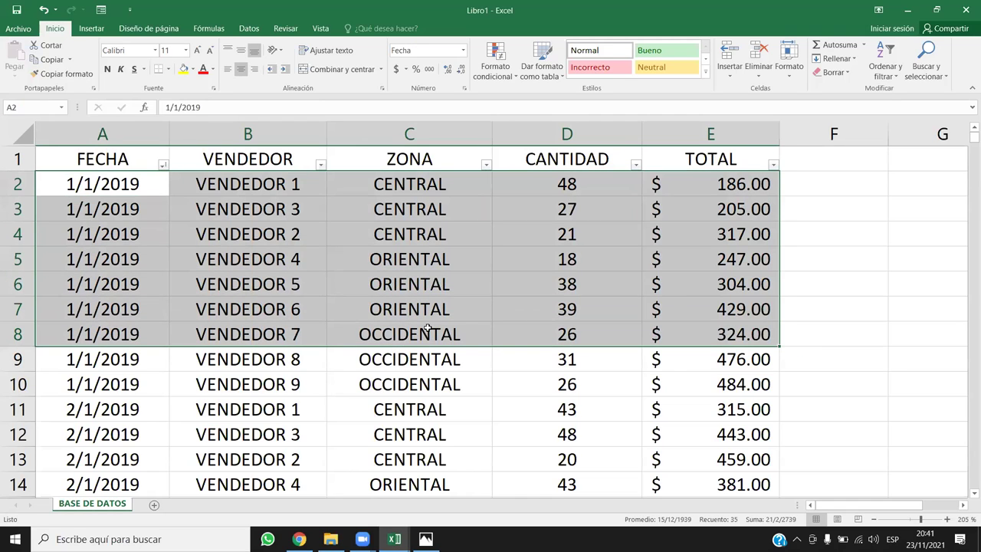
click(427, 329)
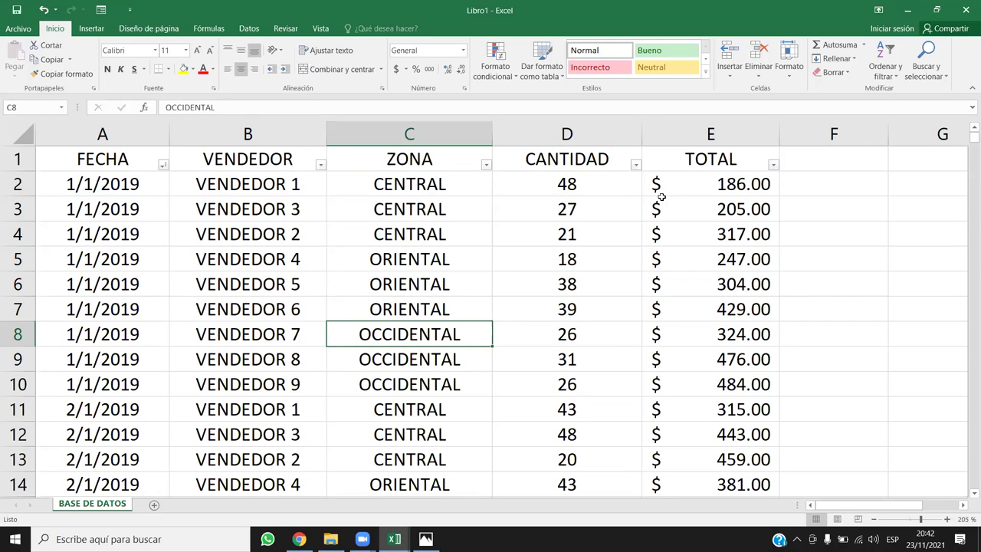
Examine the CANTIDAD column and the quantities recorded for the first sellers on 1/1/2019
click(563, 132)
click(555, 201)
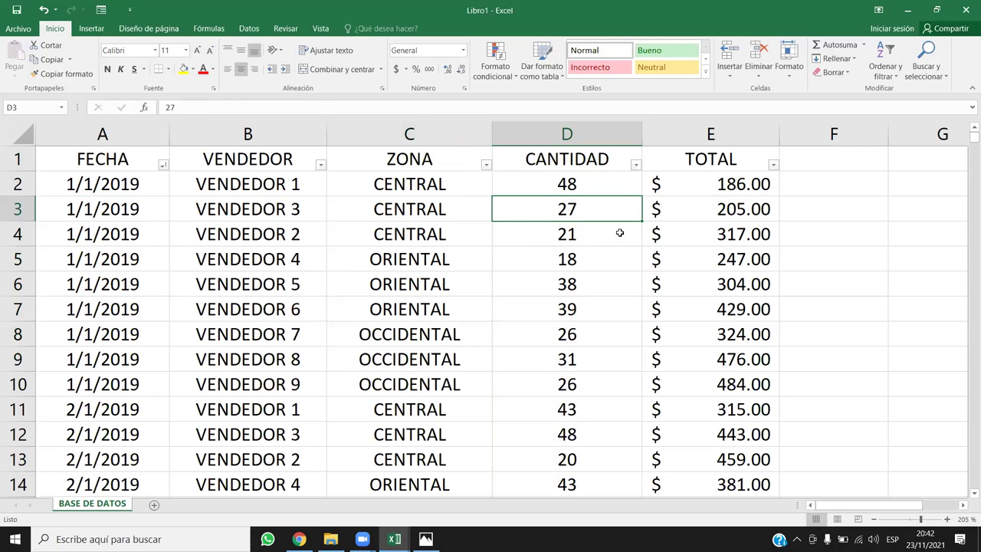
click(587, 242)
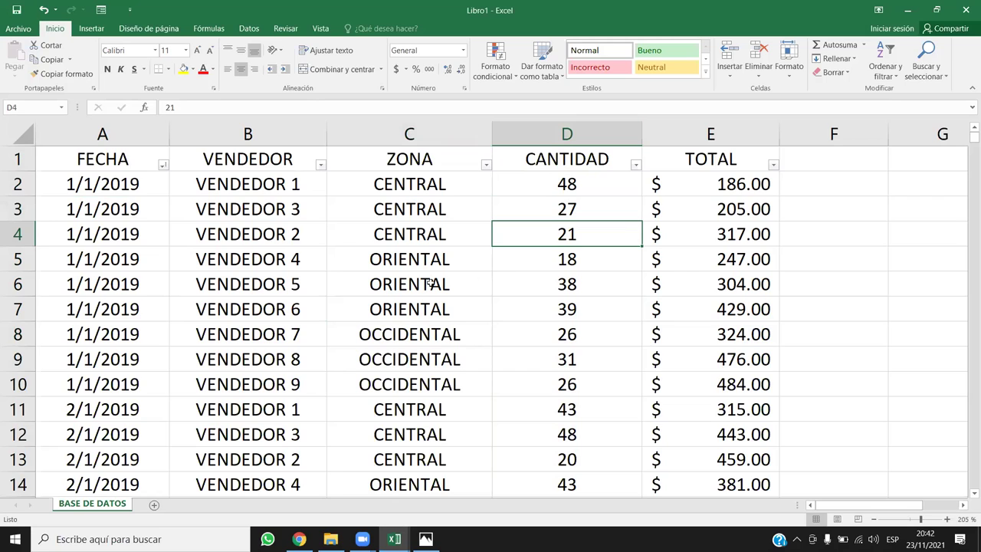
click(575, 134)
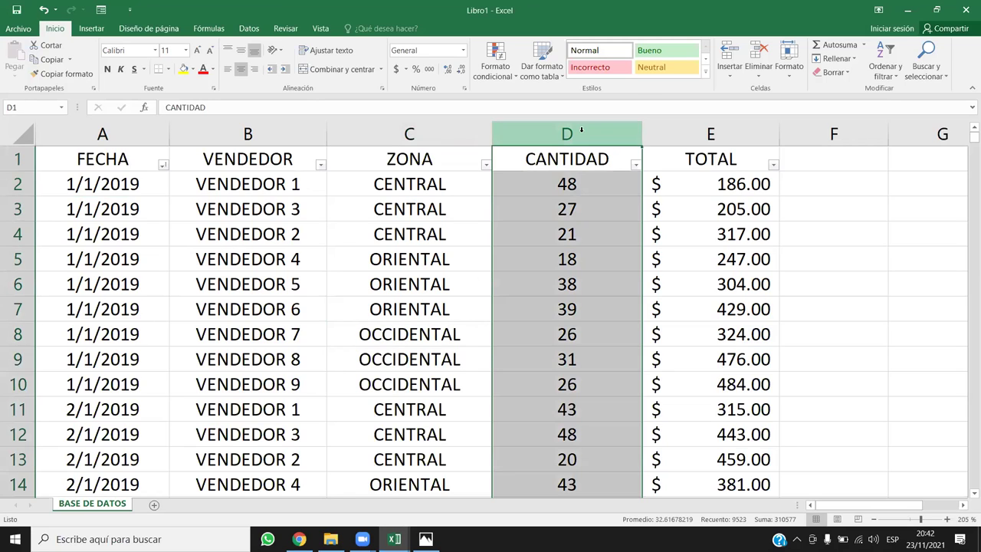
drag(573, 184, 580, 263)
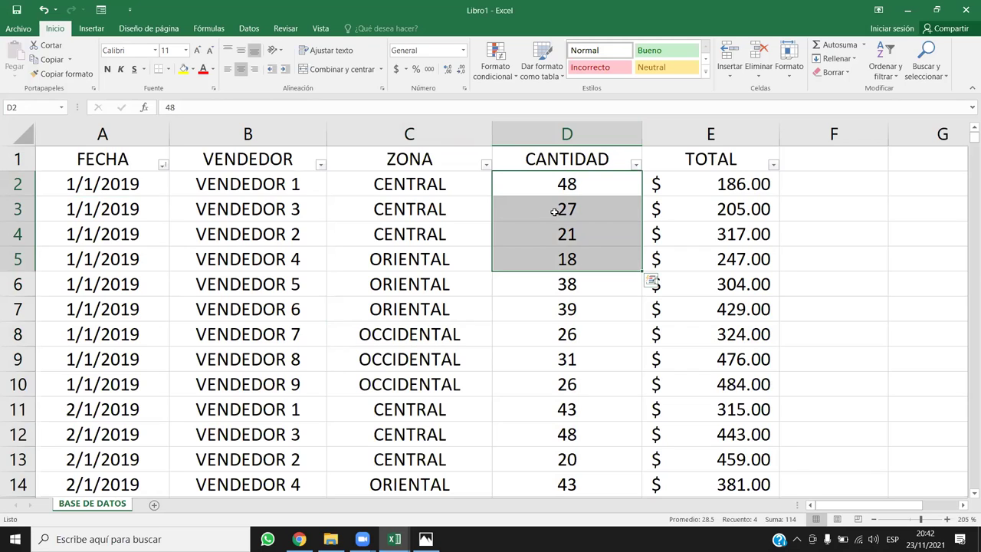
click(581, 164)
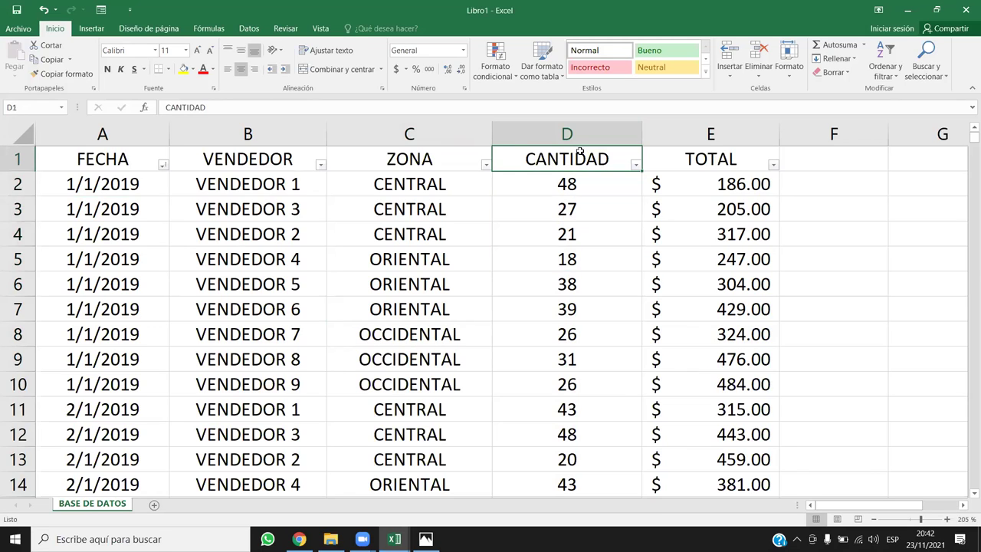
click(580, 136)
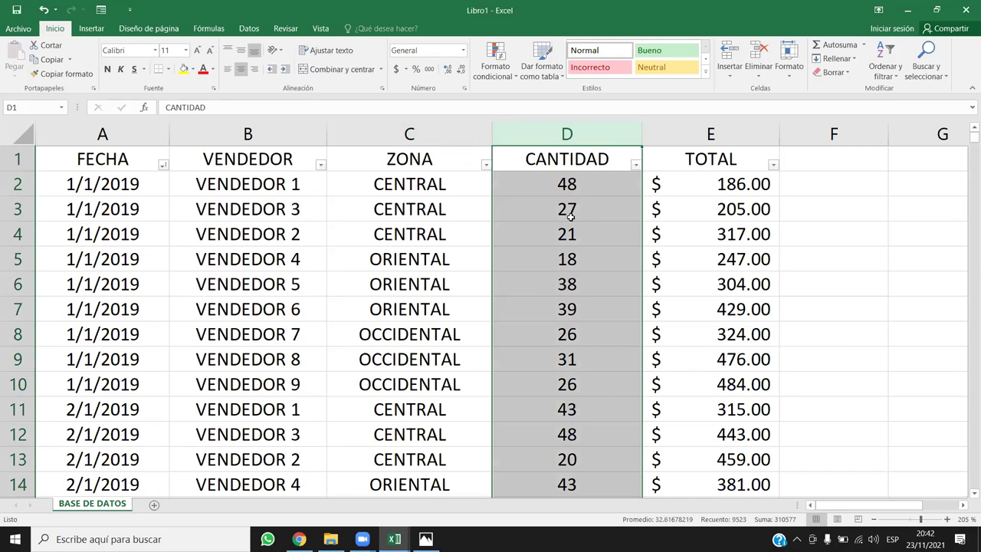
click(570, 158)
click(565, 133)
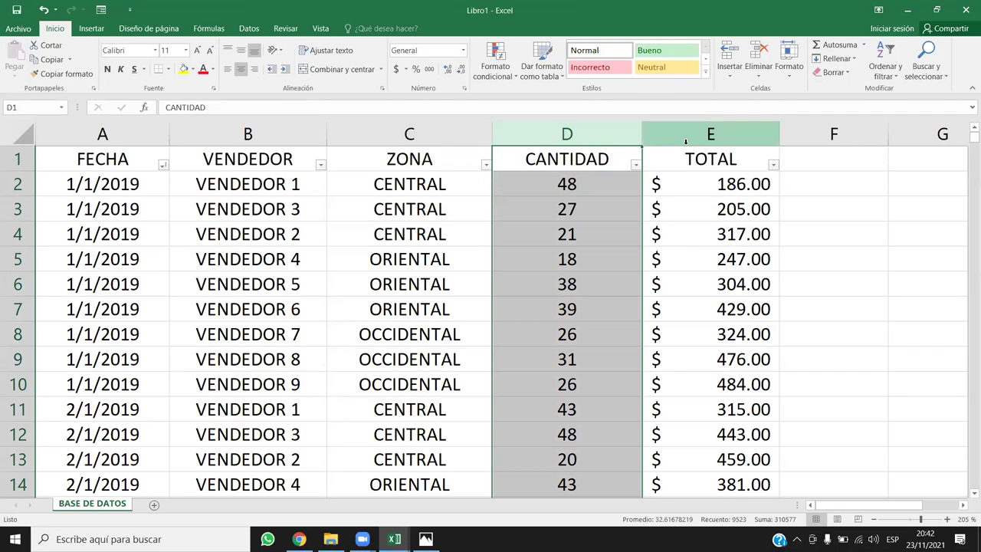
click(564, 186)
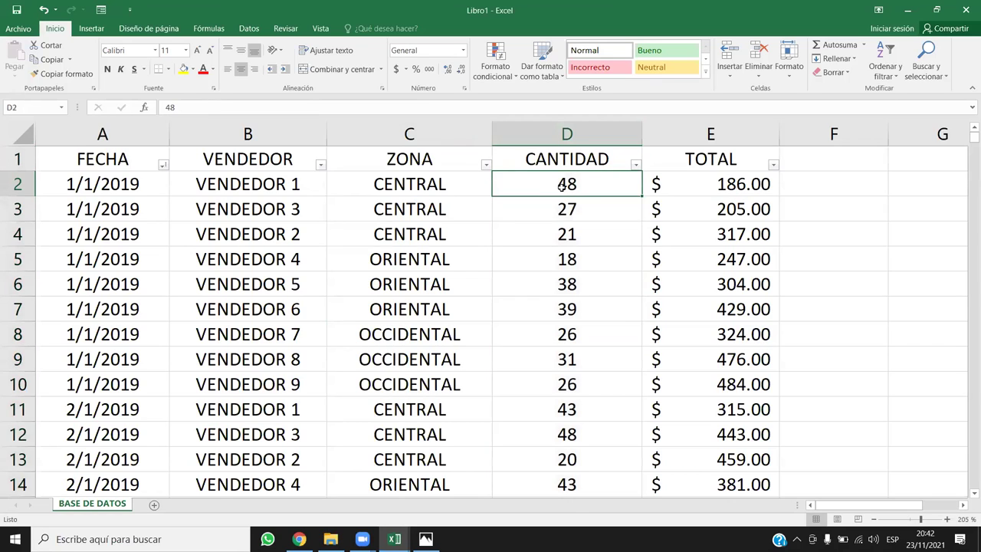
Examine VENDEDOR 1's first record and the zones assigned across the 1/1/2019 block
click(283, 184)
click(88, 184)
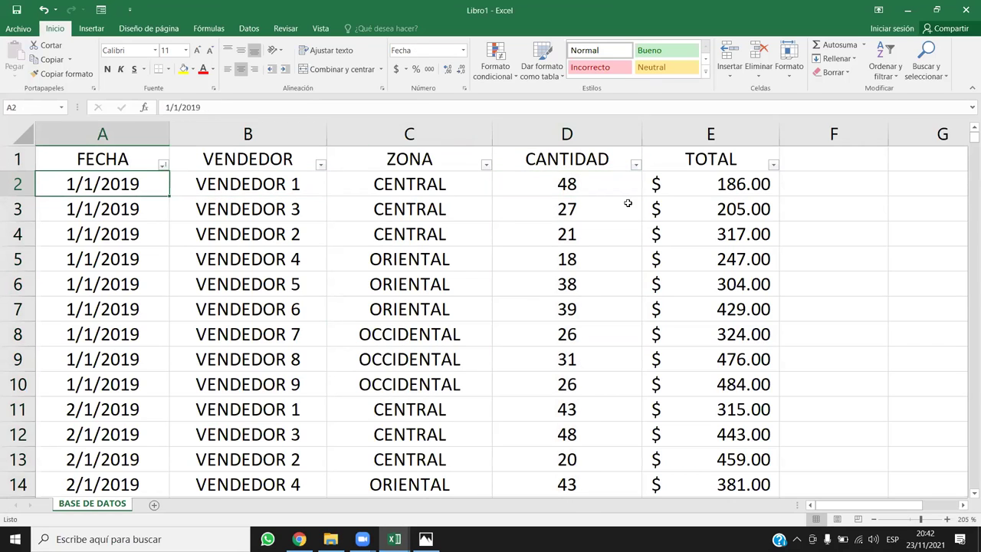
click(586, 190)
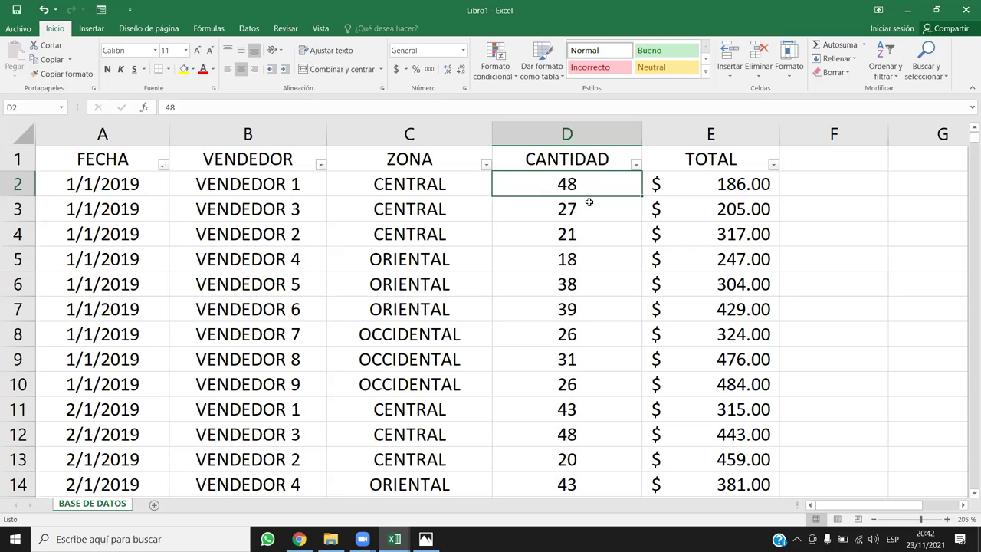
drag(92, 192, 738, 309)
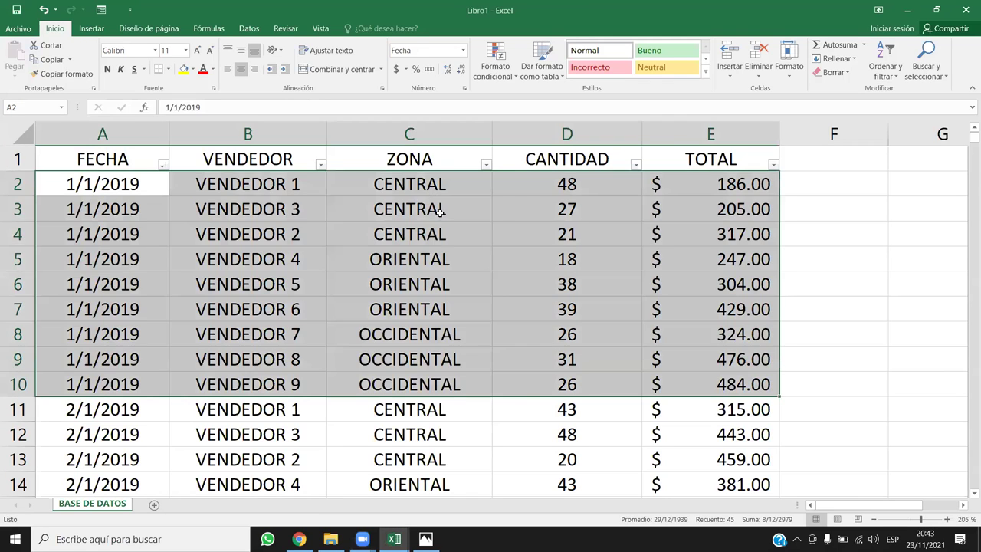
click(439, 211)
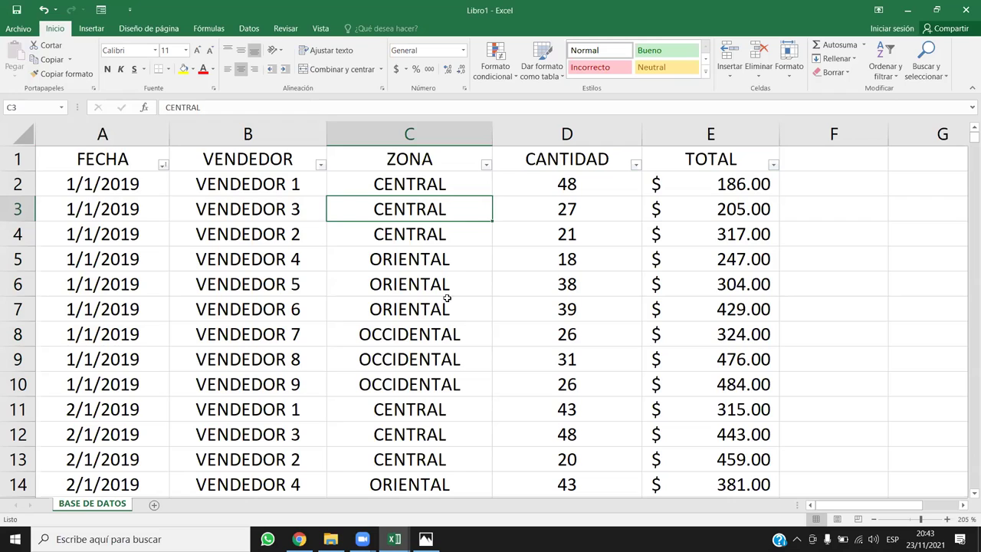
click(444, 285)
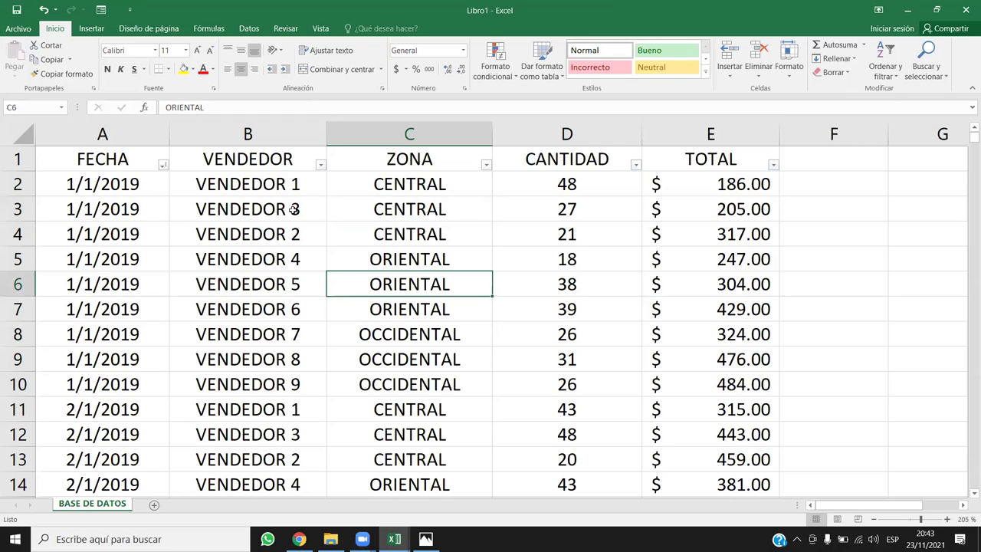
In the FECHA filter, deselect all dates and select only diciembre under 2020
click(136, 159)
click(163, 165)
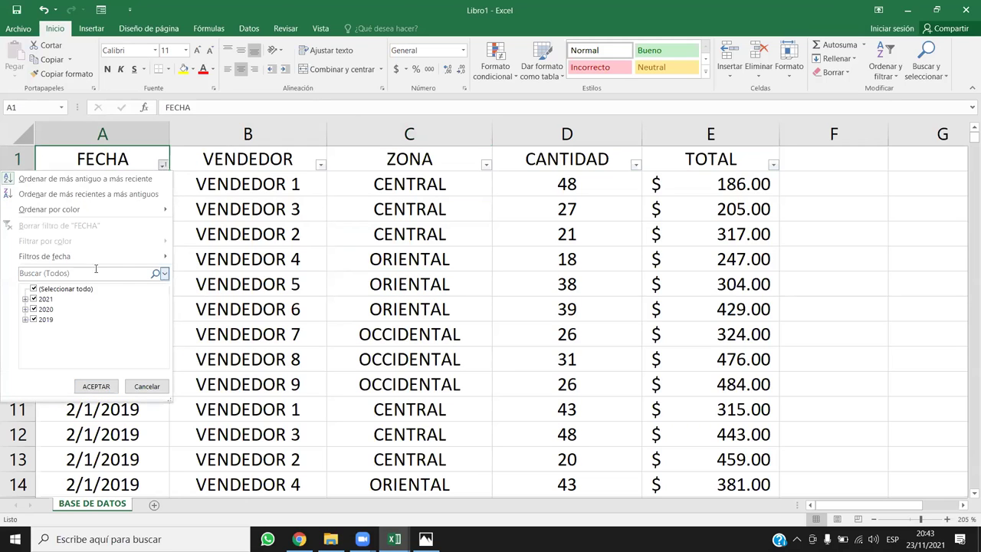
click(34, 290)
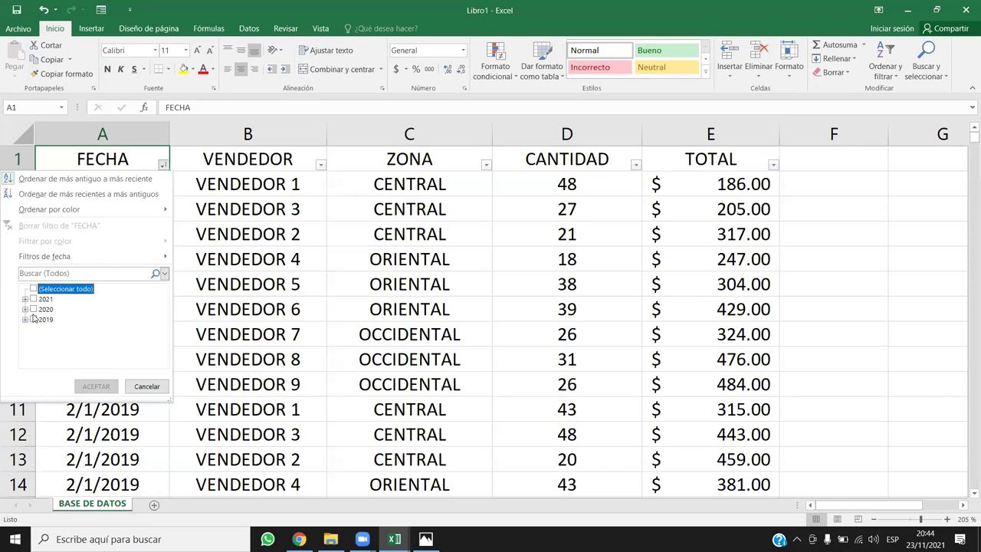
click(25, 310)
scroll(53, 341, down, 3)
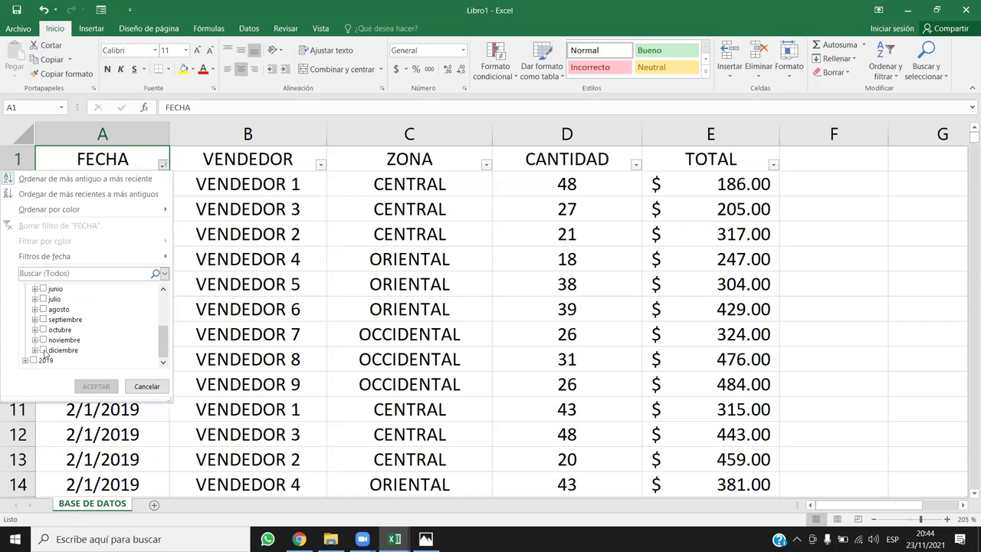
click(44, 350)
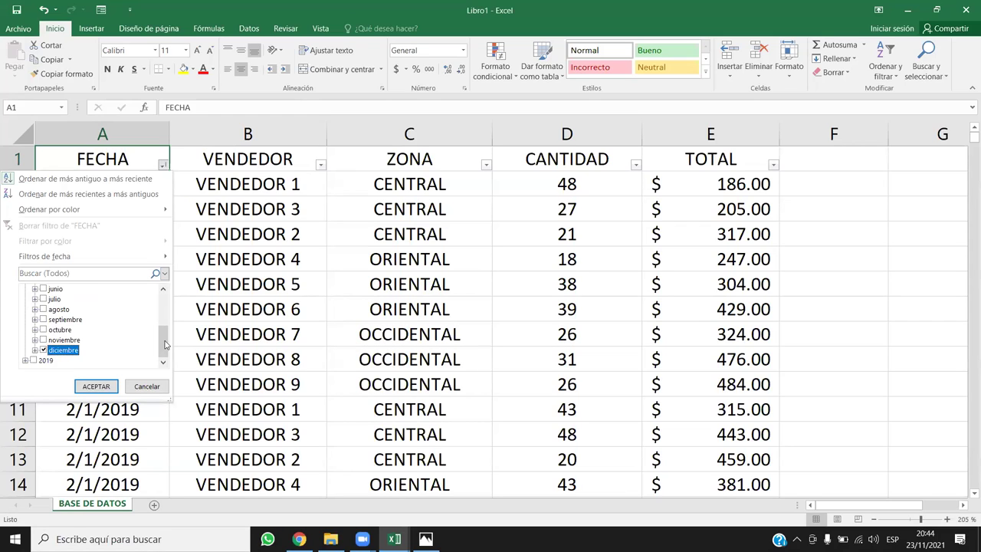
Review the individual days under diciembre 2020 and apply the FECHA filter
scroll(170, 356, up, 5)
scroll(88, 360, down, 5)
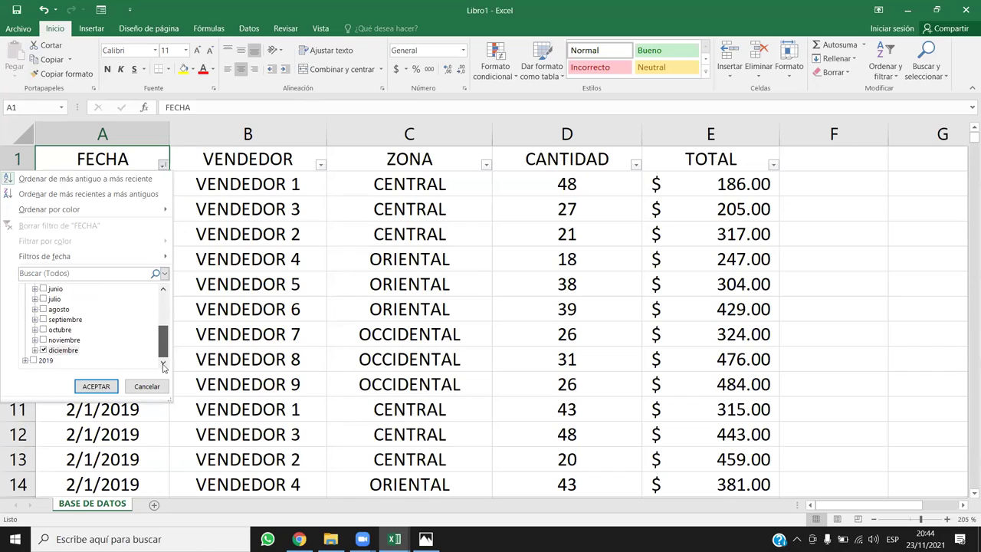
scroll(169, 341, up, 5)
scroll(163, 340, down, 5)
mouse_move(160, 350)
mouse_down()
mouse_move(166, 308)
mouse_move(166, 340)
mouse_up()
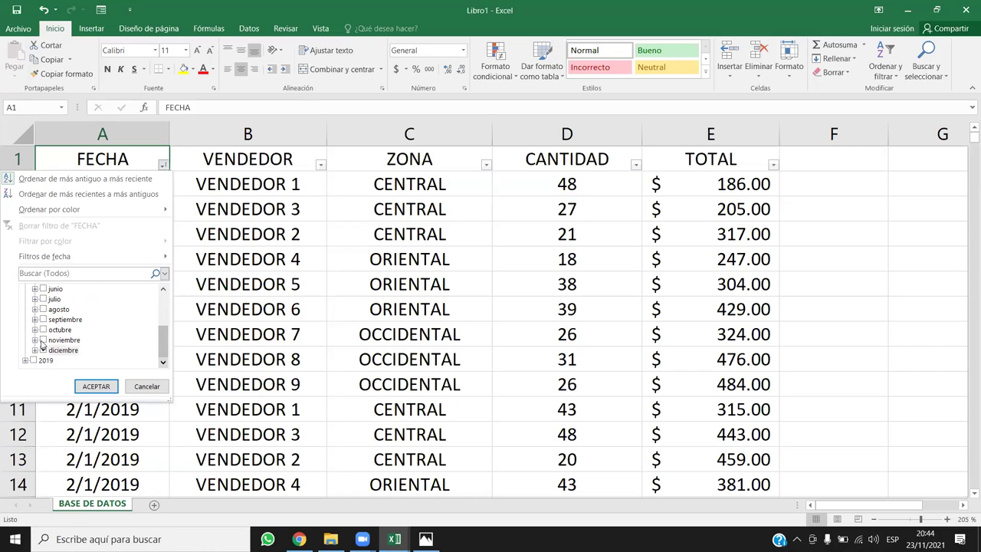
click(35, 350)
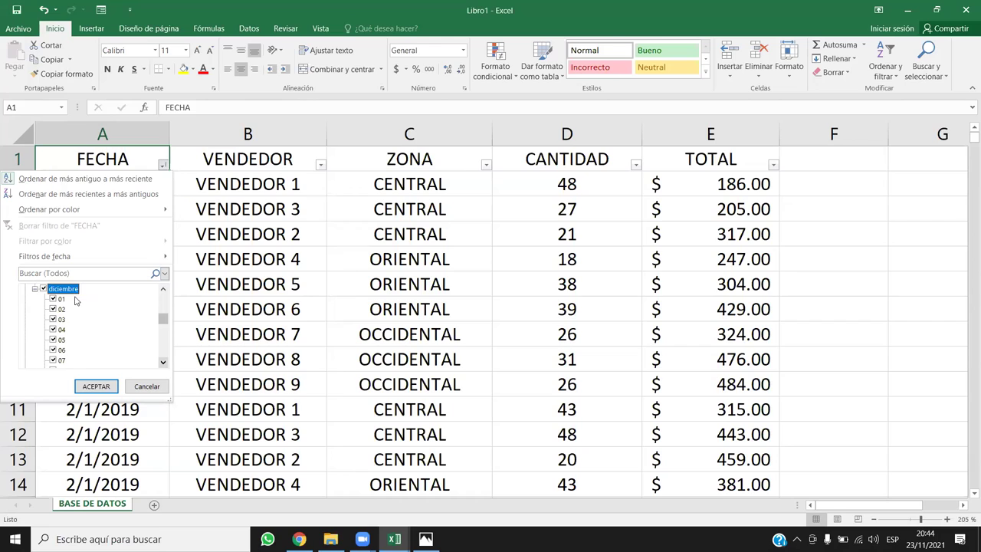
scroll(37, 331, up, 1)
scroll(36, 332, down, 1)
click(35, 290)
mouse_move(162, 345)
mouse_down()
mouse_move(163, 296)
mouse_move(162, 343)
mouse_up()
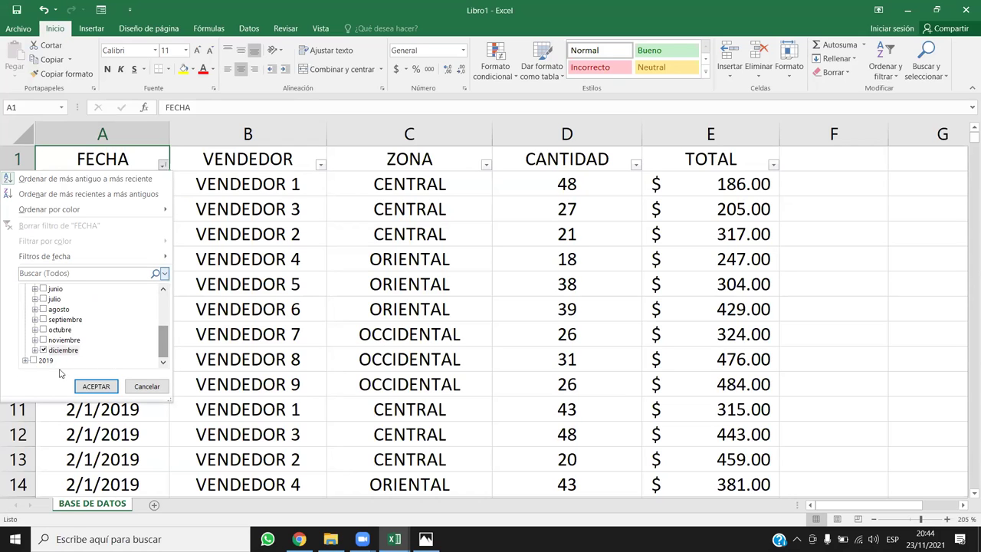
click(98, 386)
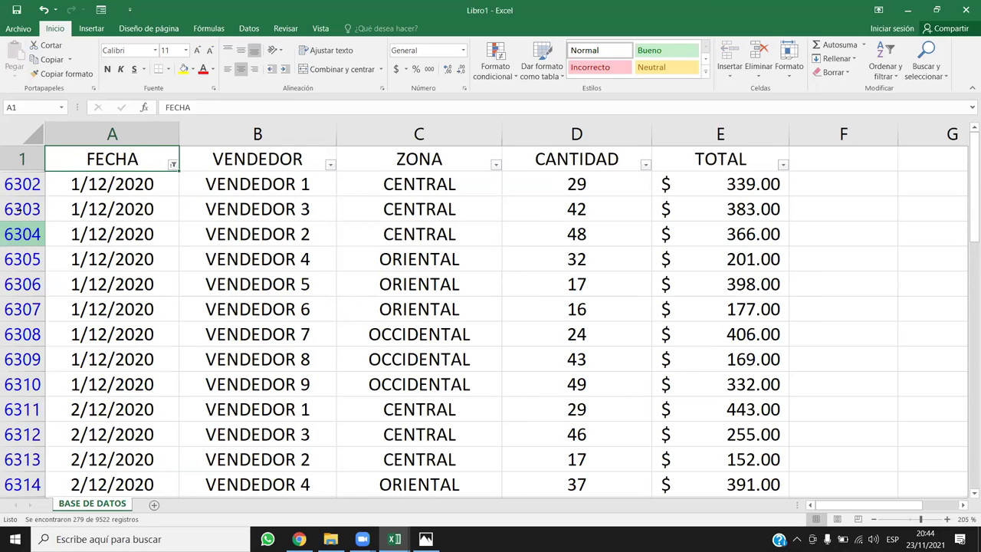
Examine the filtered December 2020 records, checking the row numbers and sellers for each date
drag(23, 183, 39, 387)
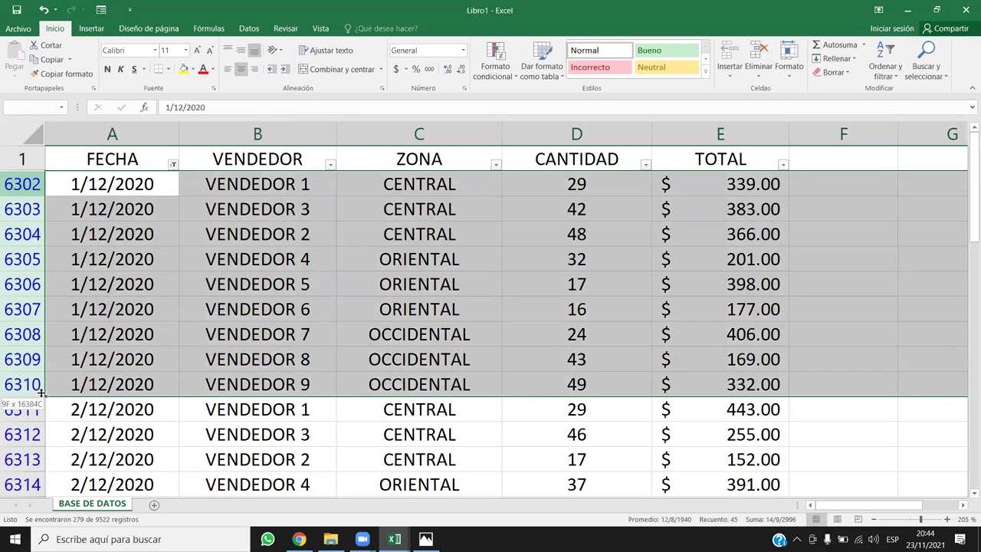
click(155, 284)
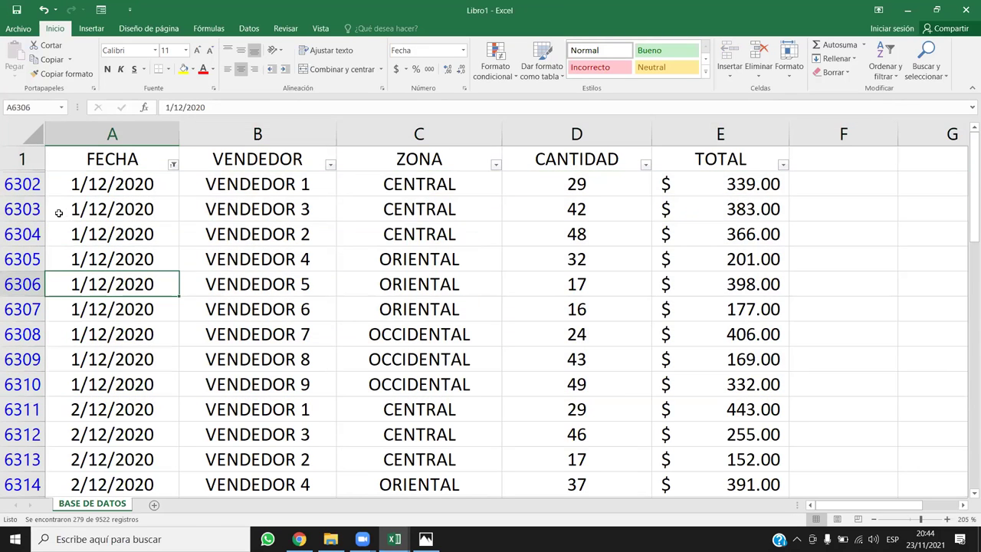
click(213, 257)
drag(23, 184, 15, 387)
click(184, 345)
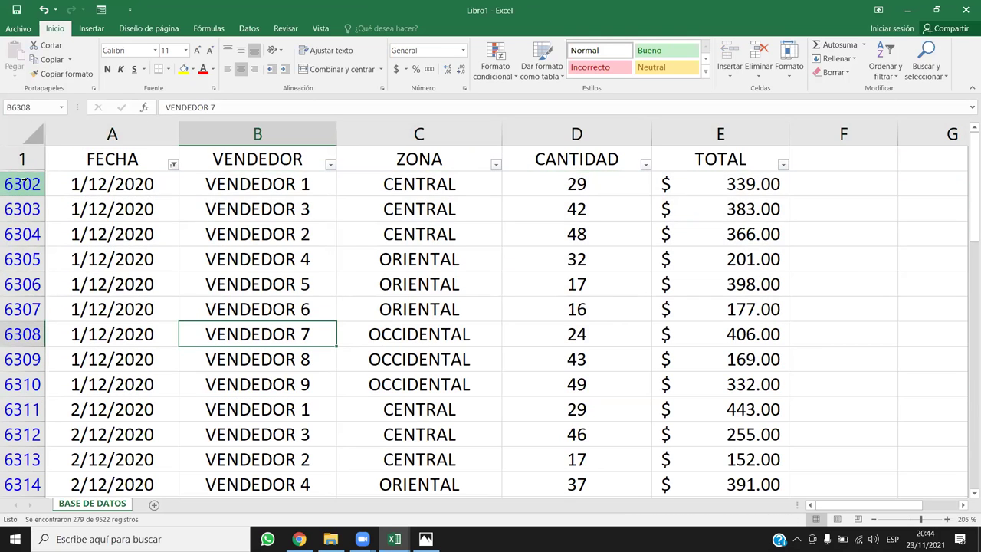
click(12, 159)
click(23, 185)
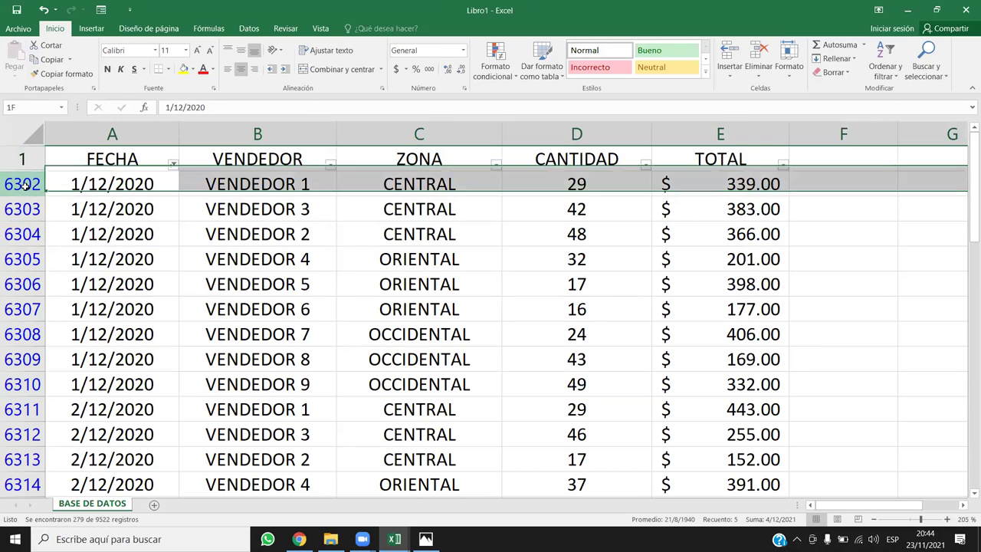
scroll(20, 427, down, 1)
scroll(21, 228, up, 1)
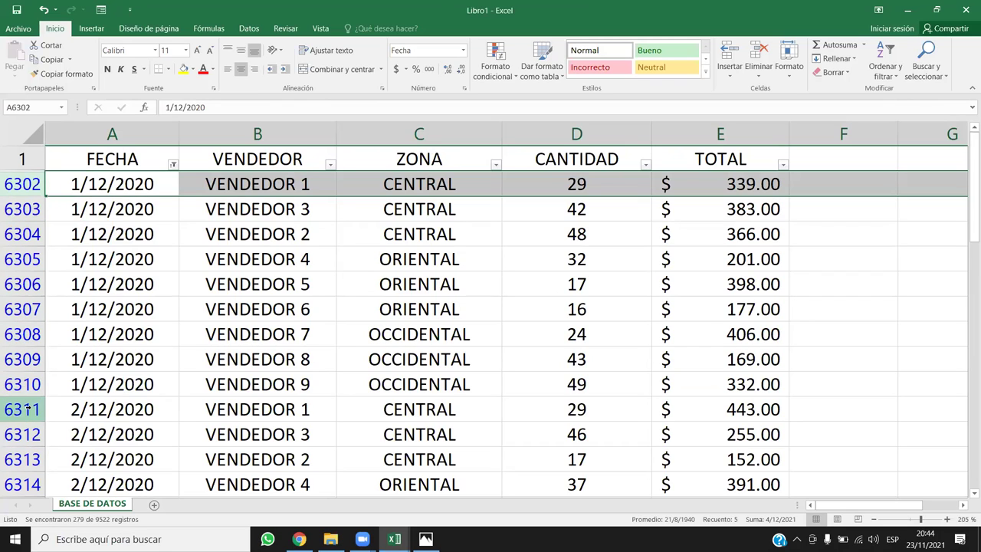
scroll(25, 429, down, 2)
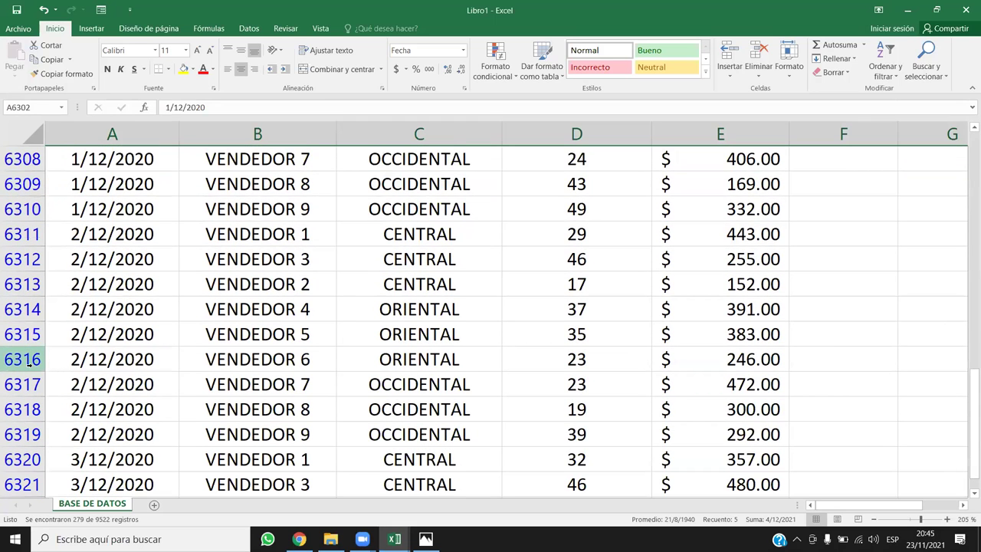
Browse further through the December 2020 records, checking each day's sellers, and return to the first record
scroll(28, 412, down, 12)
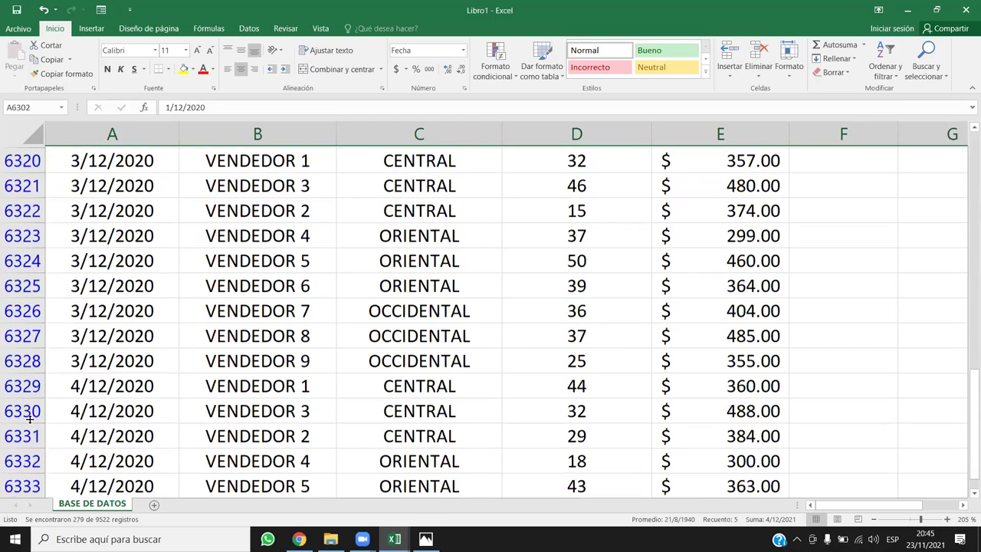
scroll(30, 420, down, 13)
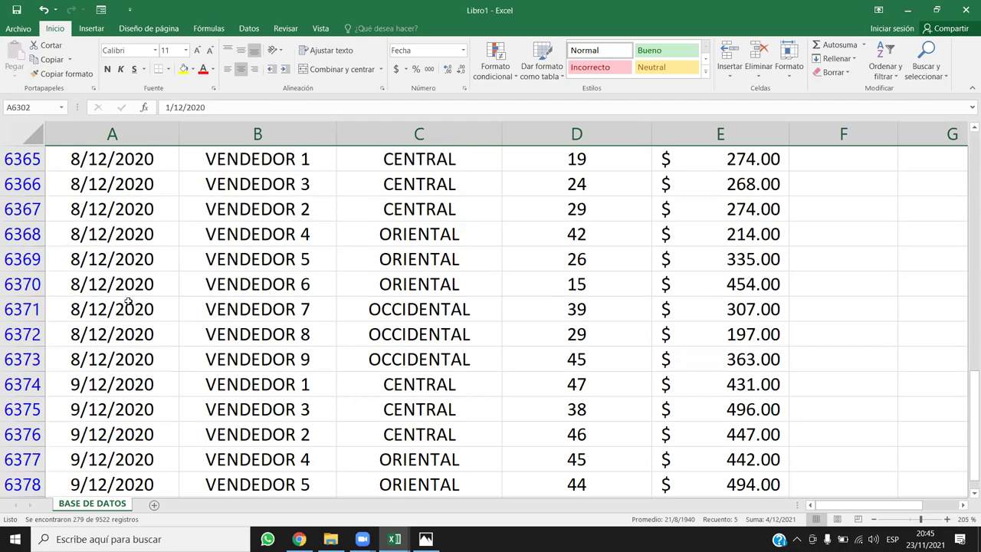
scroll(132, 314, up, 20)
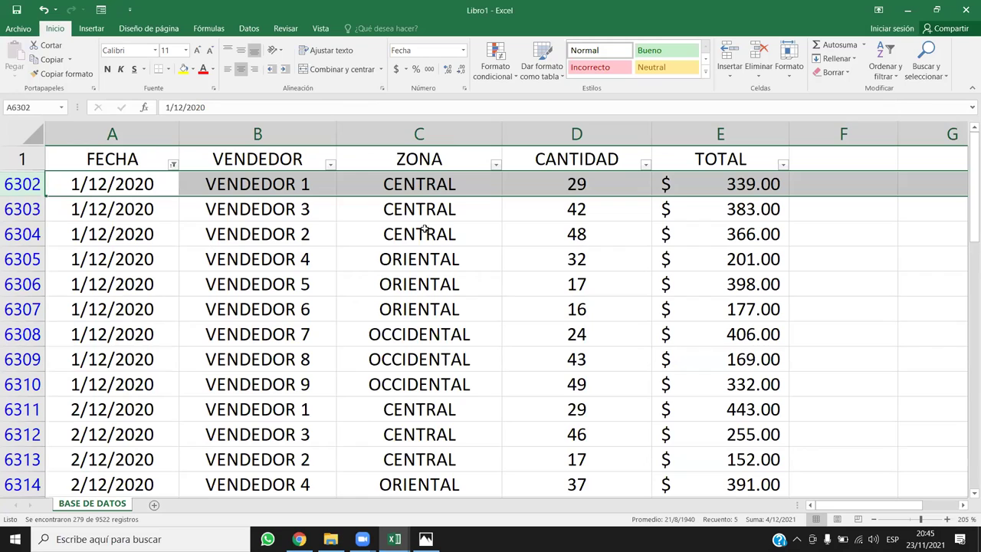
Filter the ZONA column to show only CENTRAL records
click(448, 227)
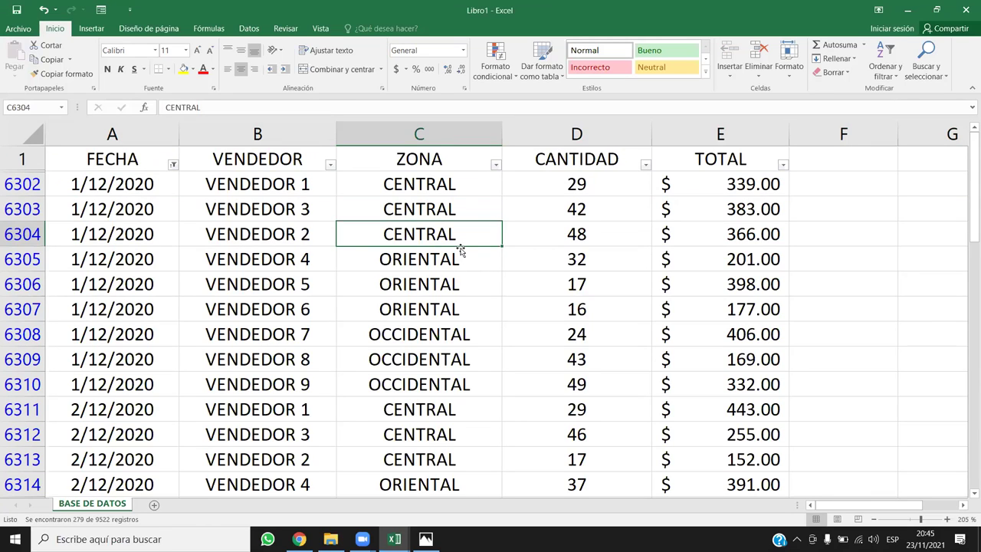
click(496, 165)
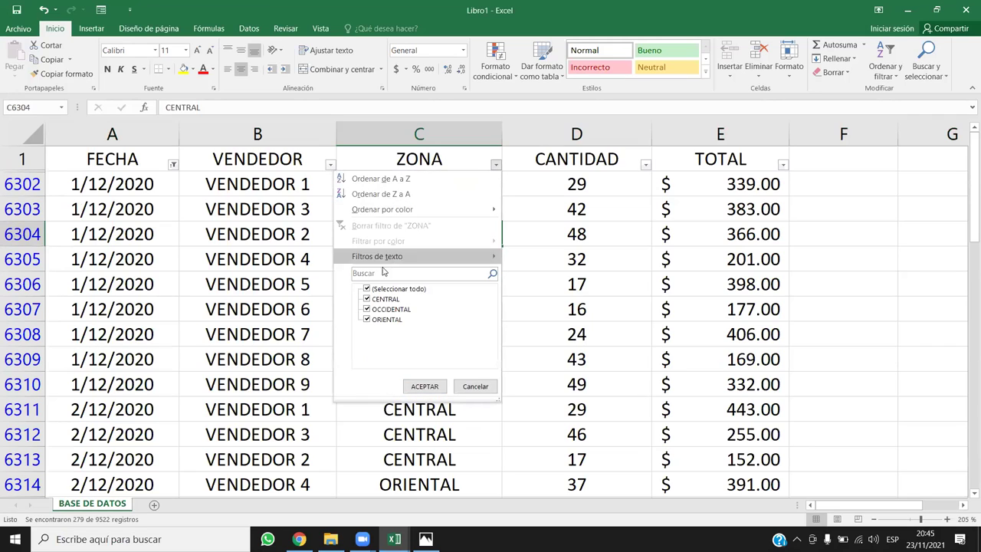
click(367, 292)
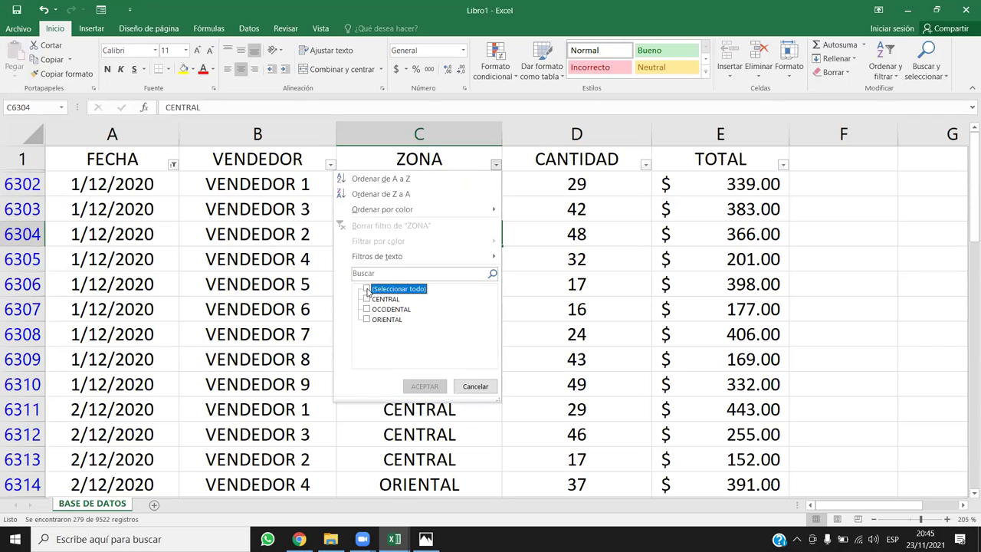
click(368, 299)
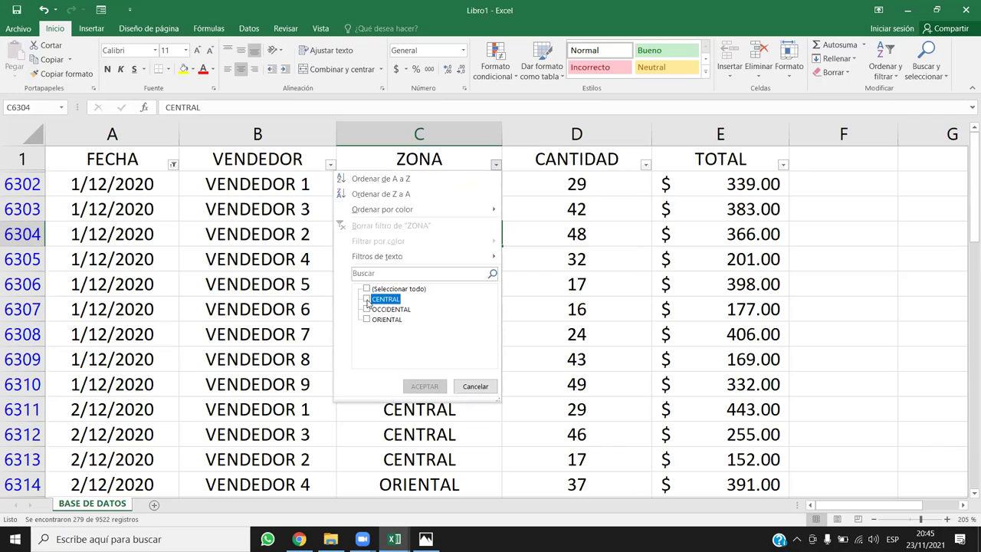
click(424, 387)
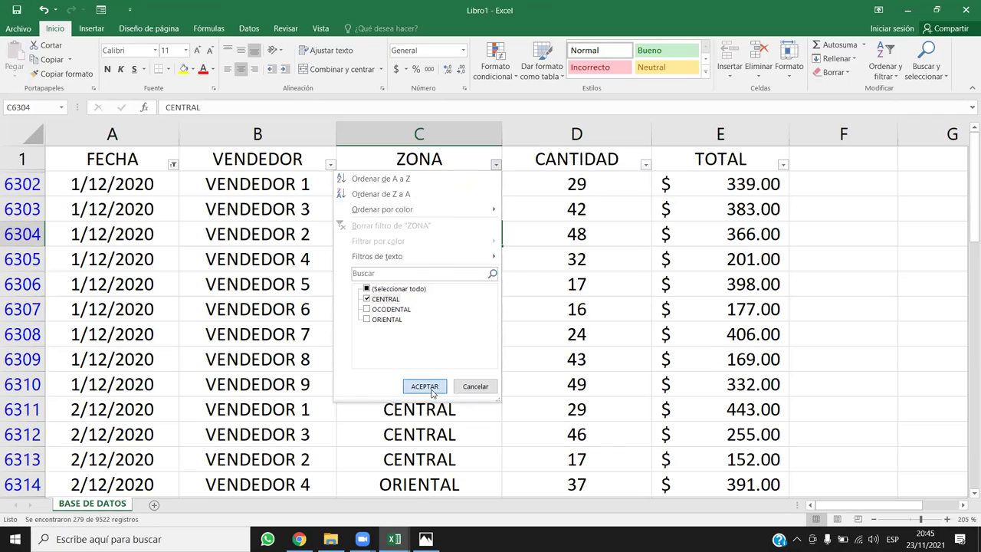
Examine the row numbers of the CENTRAL records from 1/12/2020 to 3/12/2020, checking where rows are skipped
click(307, 329)
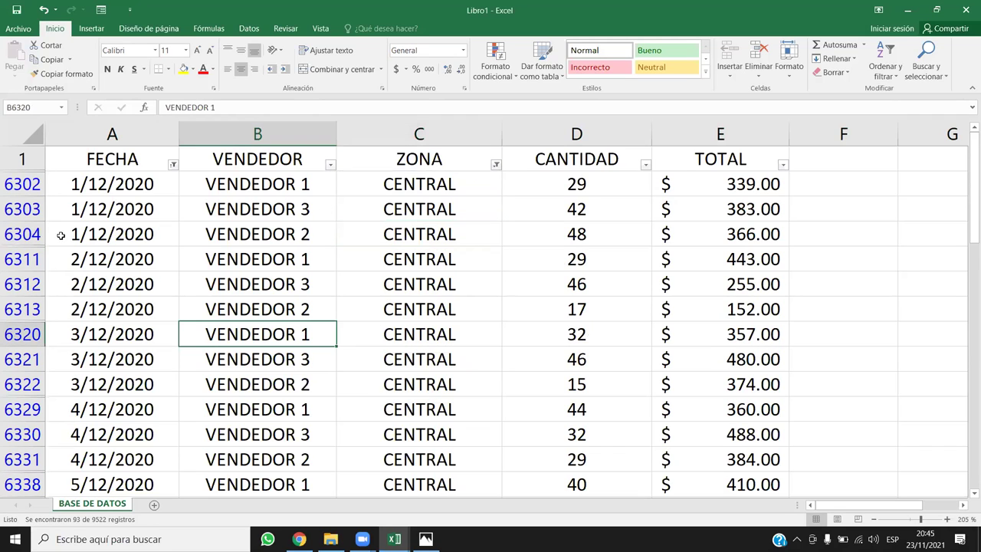
drag(23, 234, 23, 261)
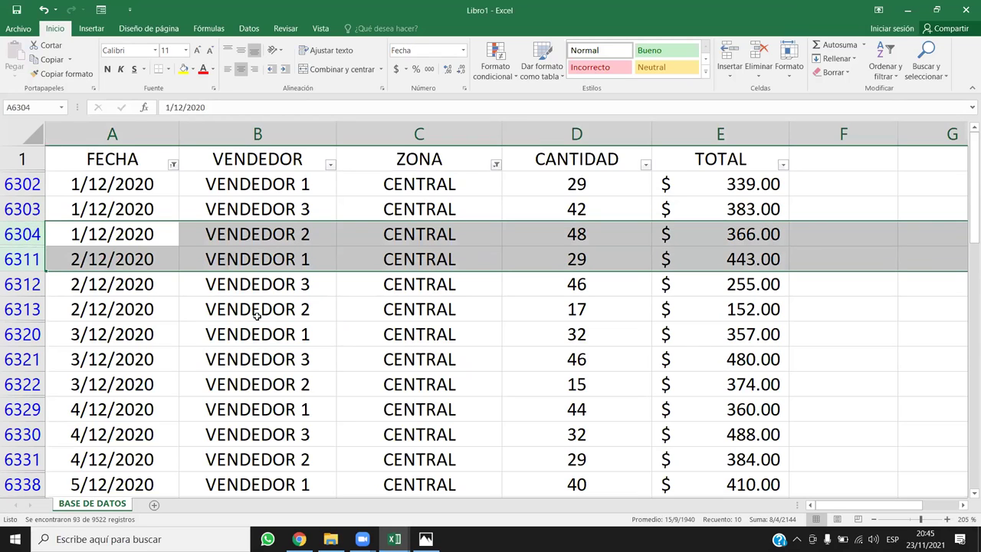
click(112, 305)
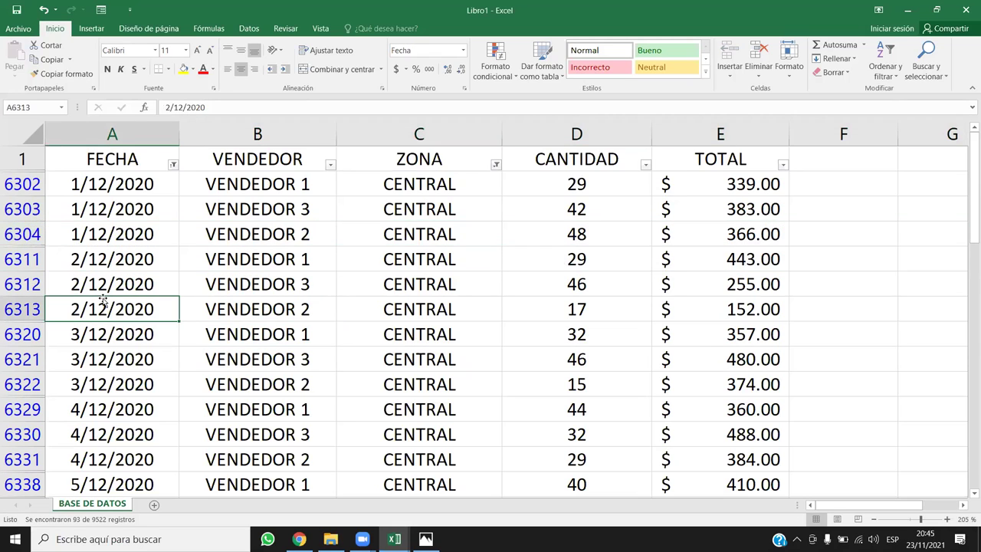
click(29, 185)
click(25, 208)
click(25, 234)
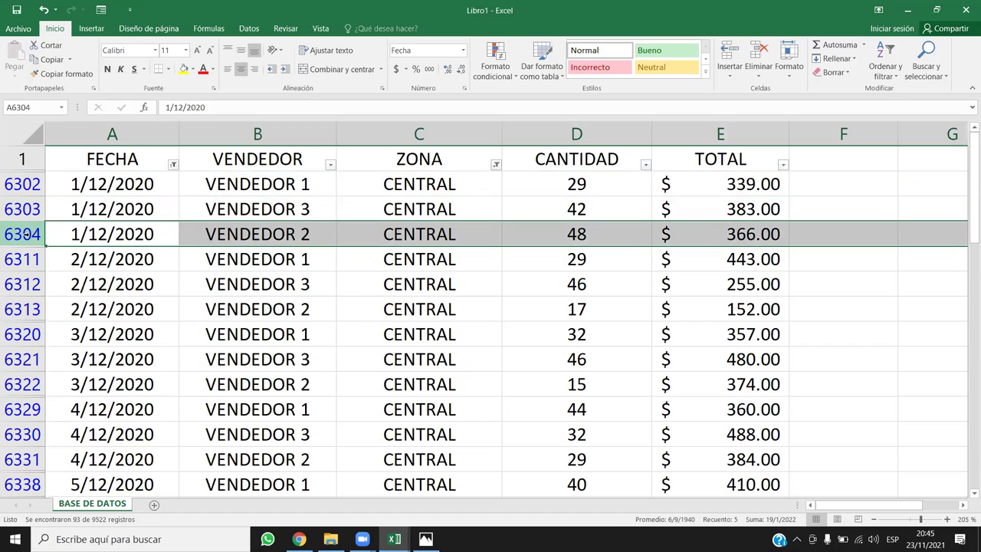
click(23, 259)
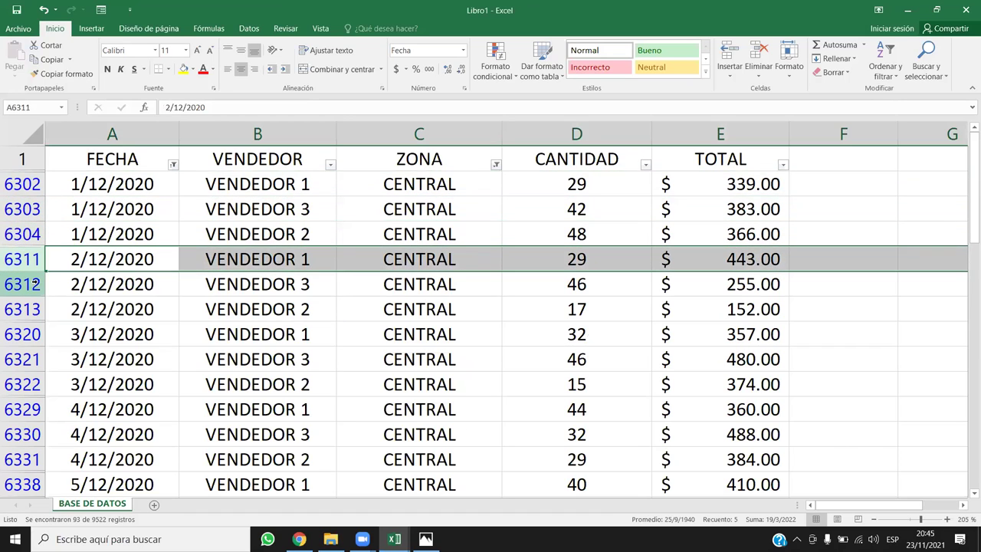
click(36, 285)
click(35, 309)
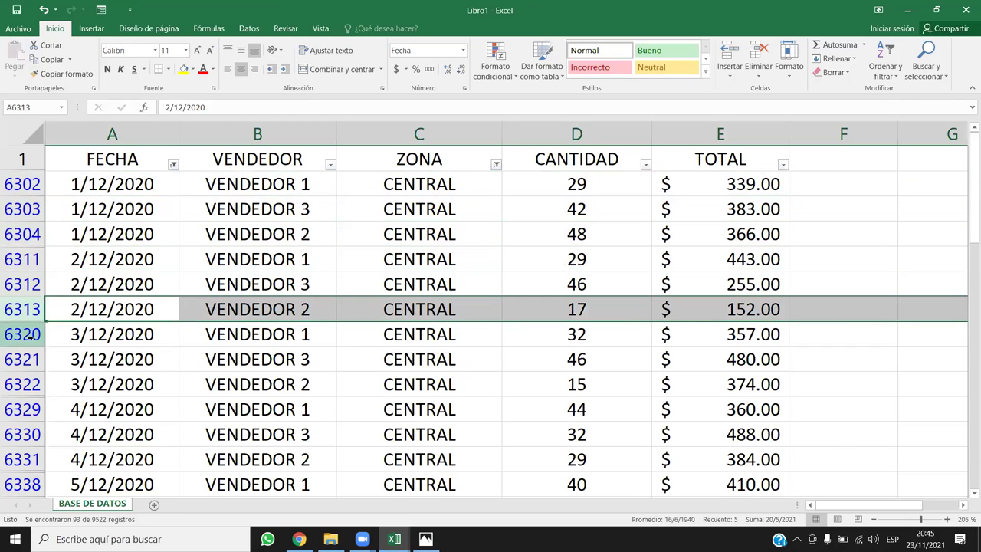
click(30, 335)
click(385, 302)
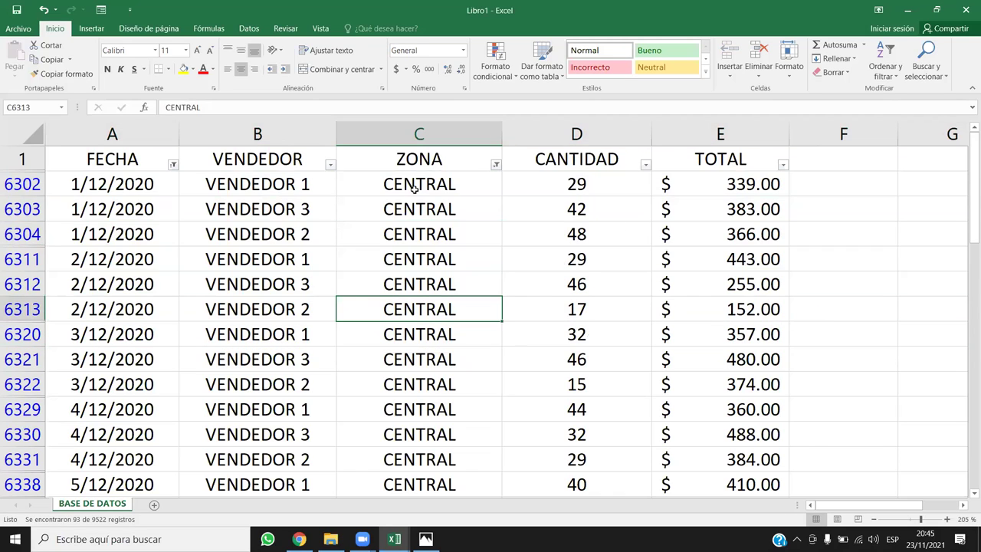
Highlight the filtered FECHA and ZONA columns in turn to review the two active filter criteria
click(120, 131)
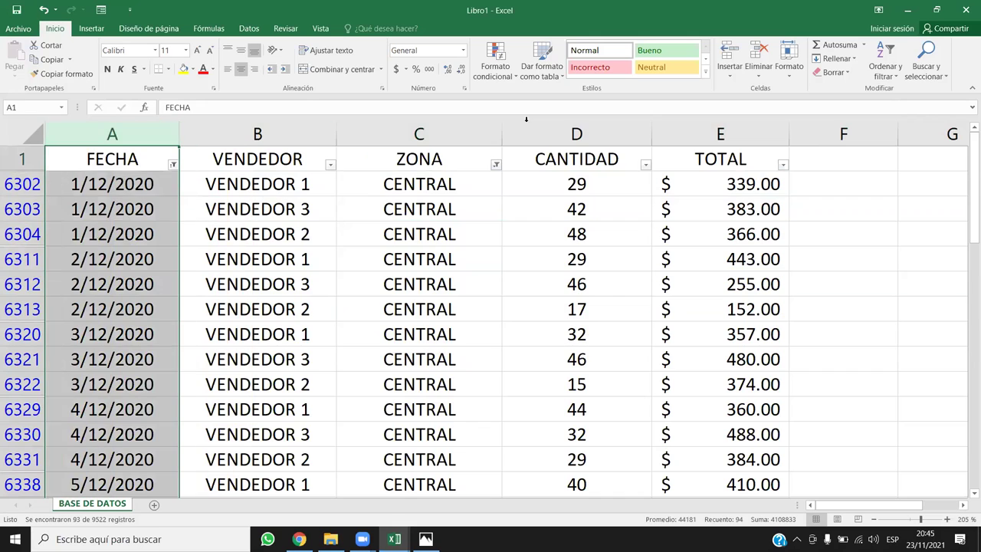
click(464, 123)
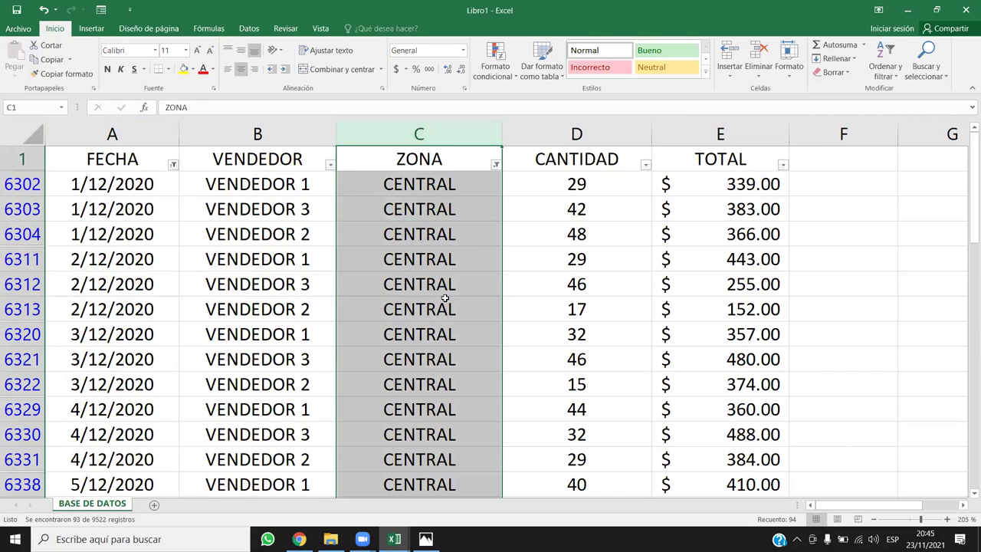
click(444, 301)
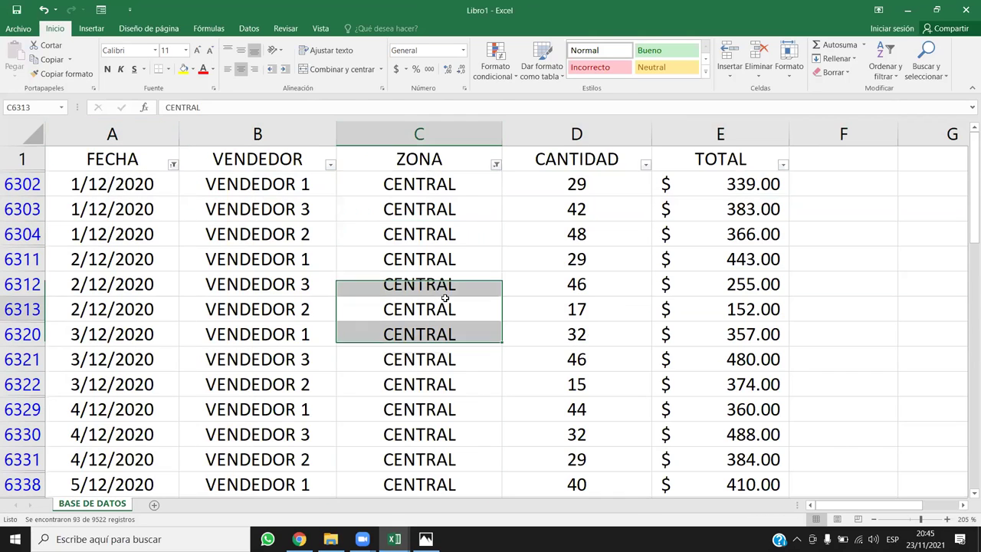
Select all filtered TOTAL values from E6302 down to the last record to check their sum, repeating the selection once
click(570, 183)
click(738, 184)
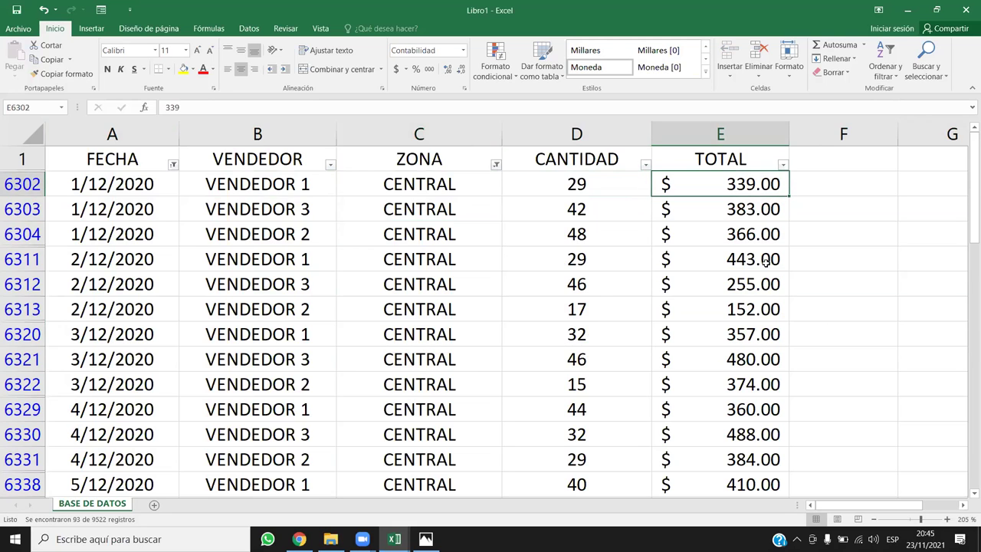
key(ctrl+shift+Down)
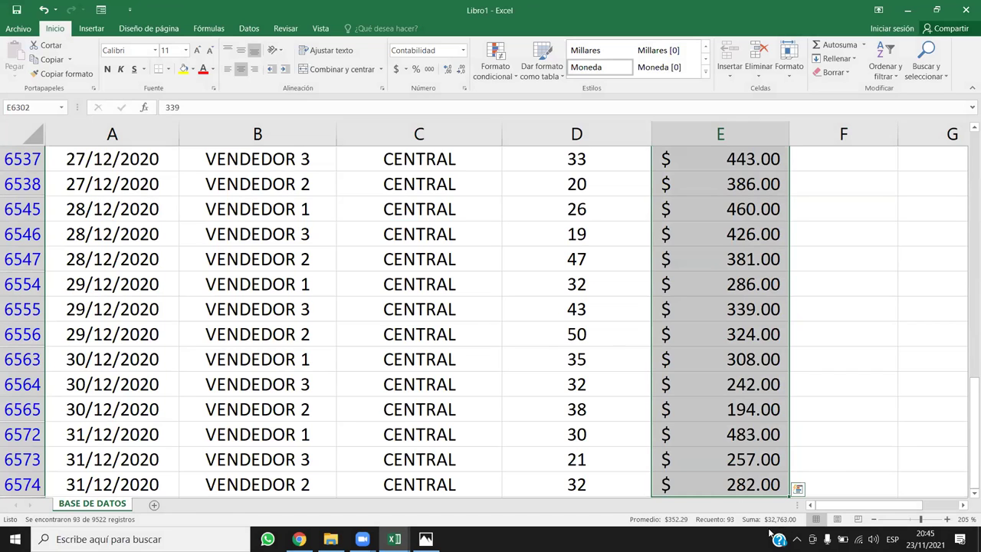
click(616, 409)
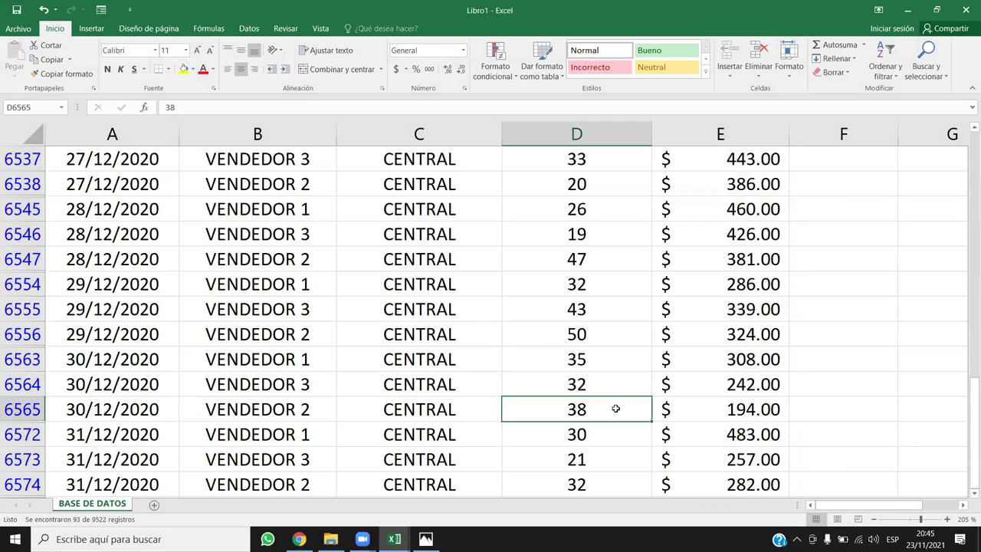
key(ctrl+Up)
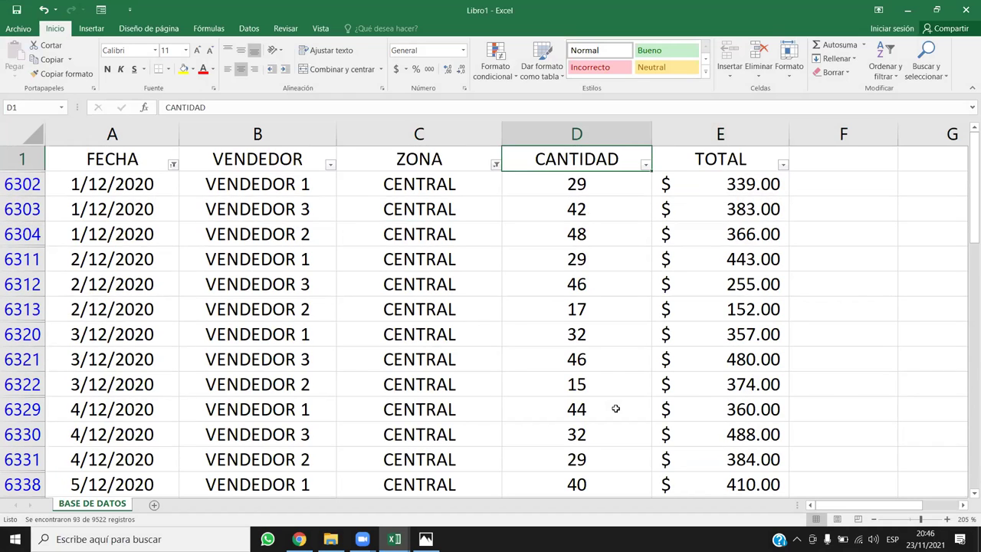
click(725, 191)
key(ctrl+shift+Down)
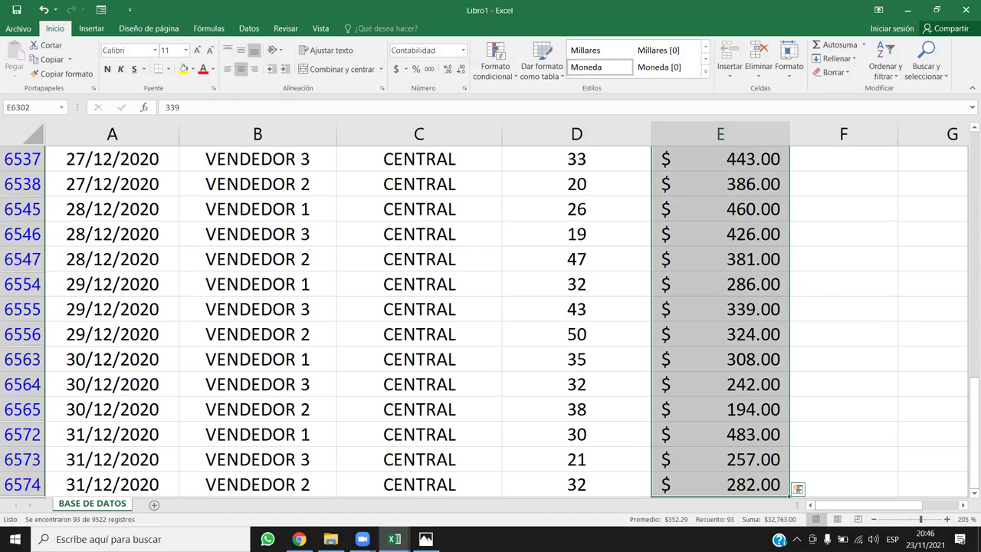
Select the filtered CANTIDAD values from the last record in D6574 upward to check their sum
click(594, 356)
key(ctrl+Down)
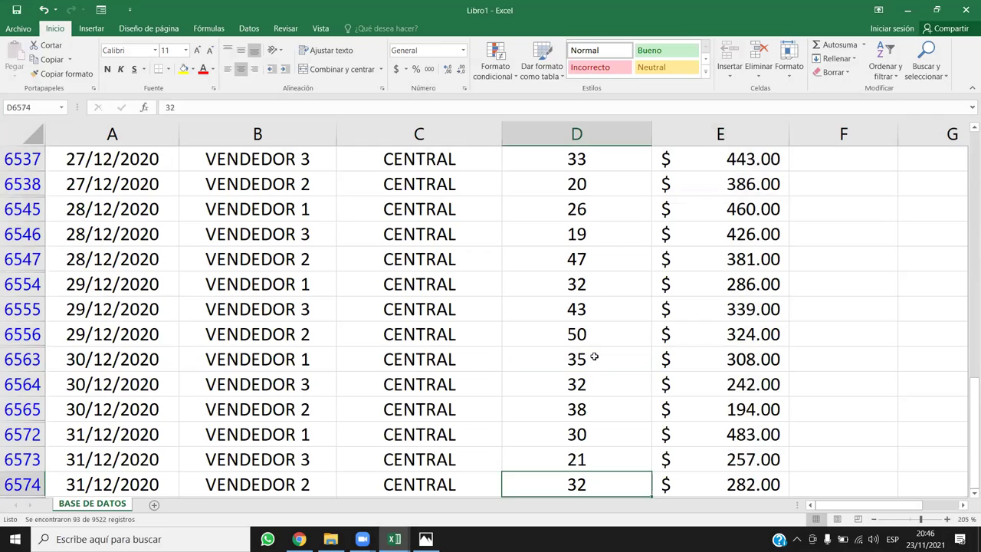
key(ctrl+shift+Up)
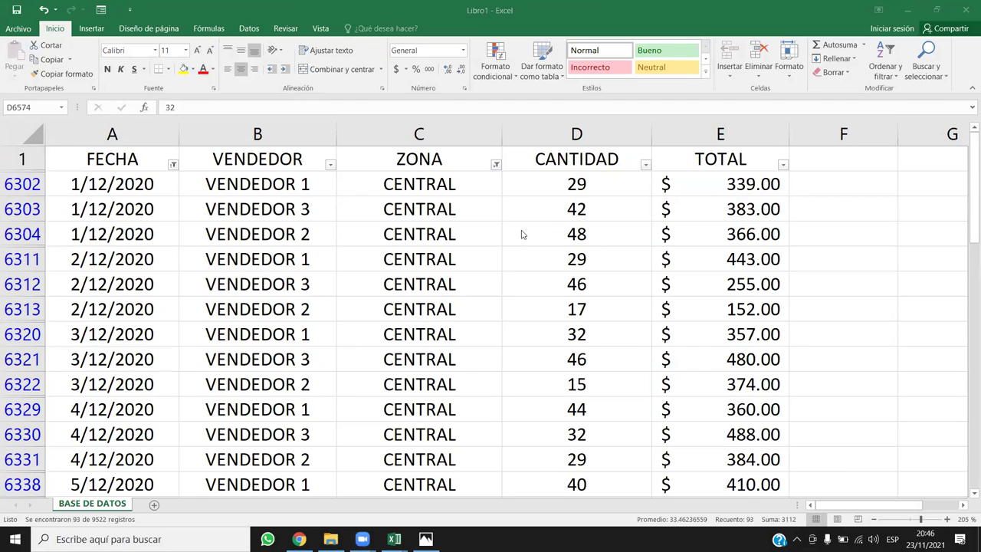
Examine the jump in row numbers after row 6304 and that row's record from FECHA to TOTAL
click(458, 234)
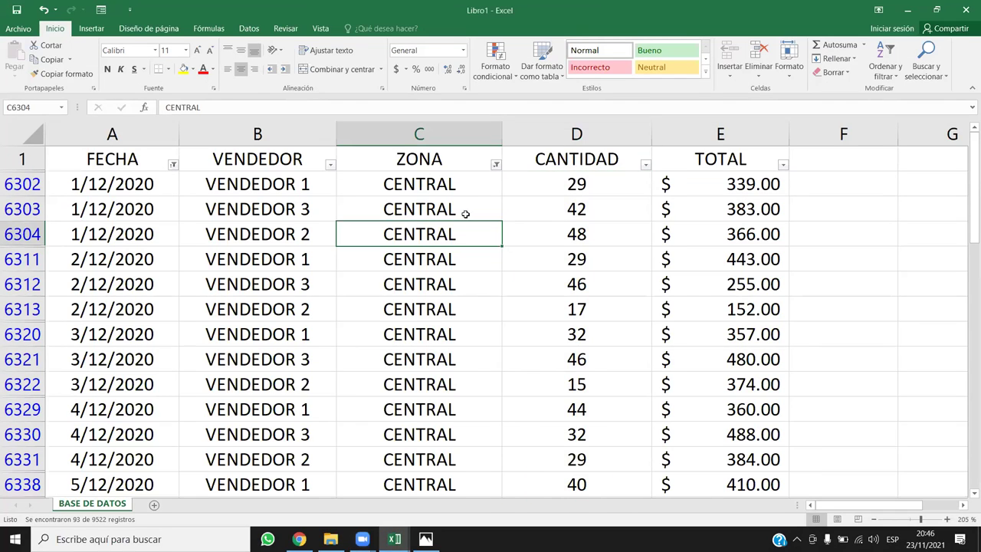
click(468, 189)
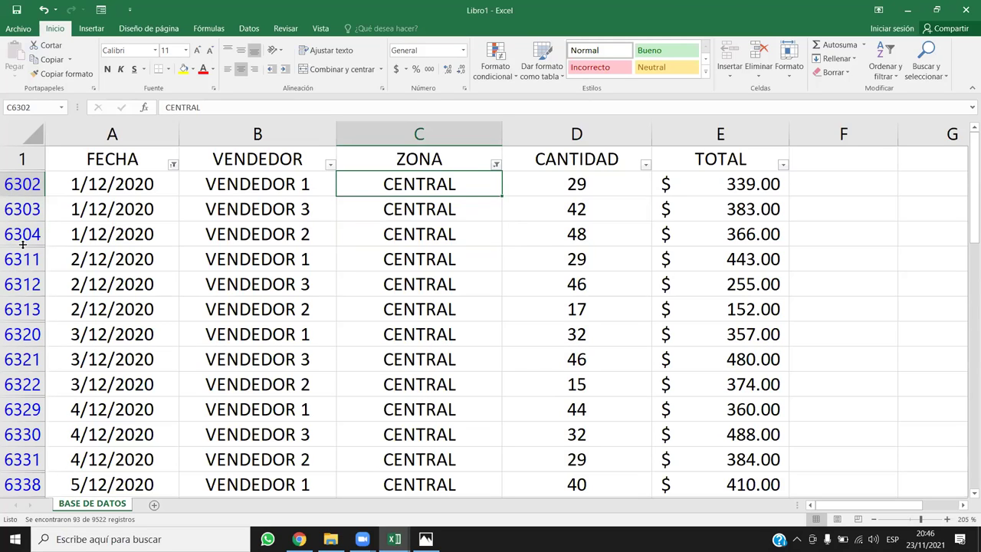
click(23, 237)
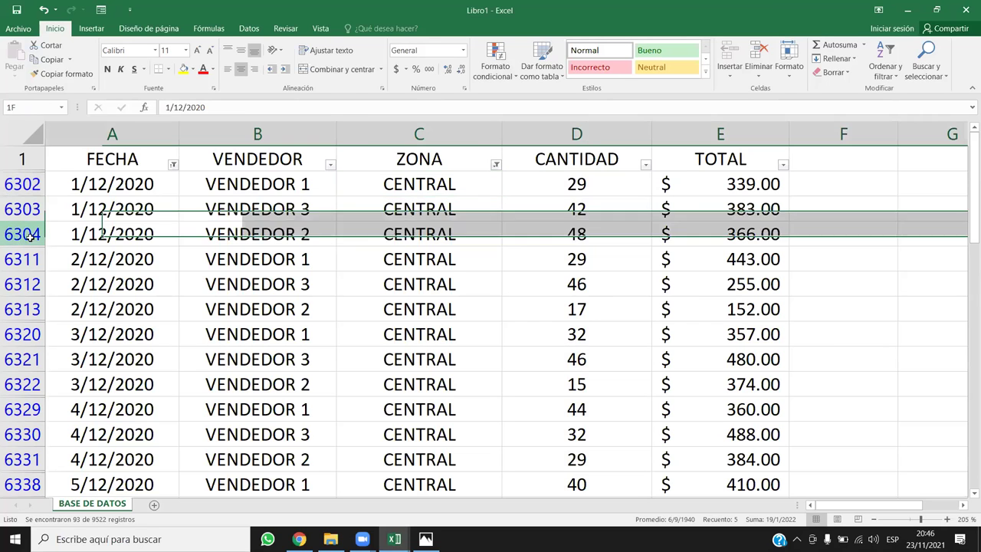
click(85, 238)
scroll(86, 238, down, 1)
scroll(86, 239, up, 1)
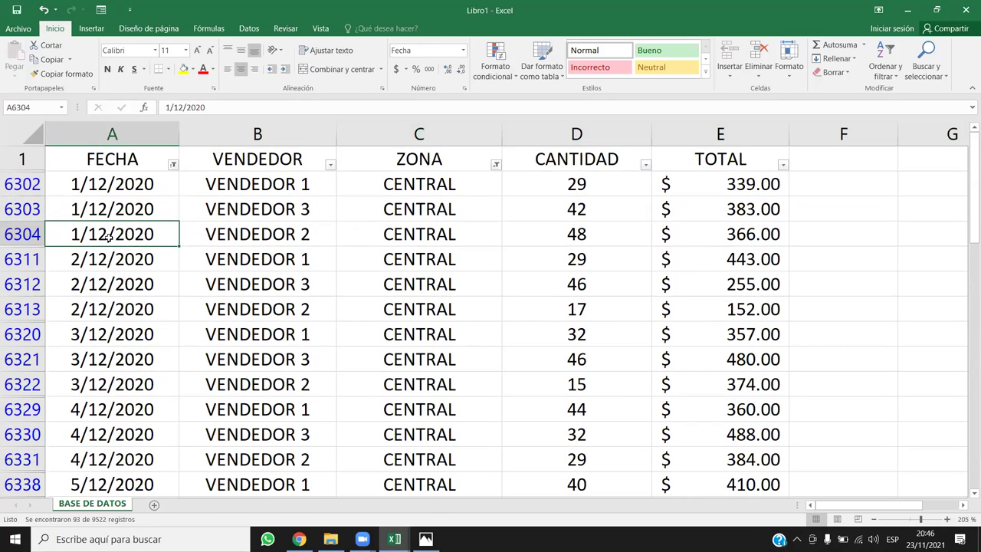
click(13, 233)
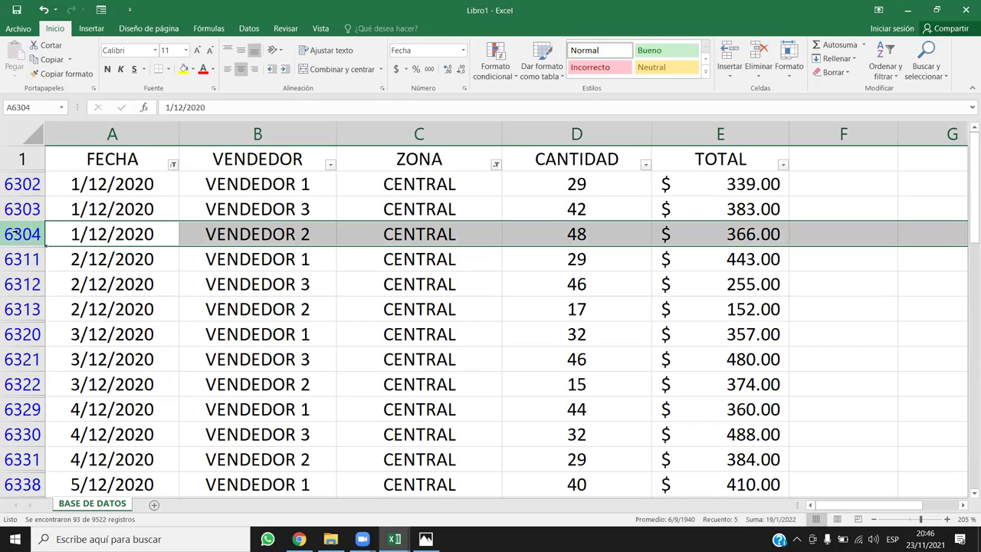
drag(120, 206, 127, 331)
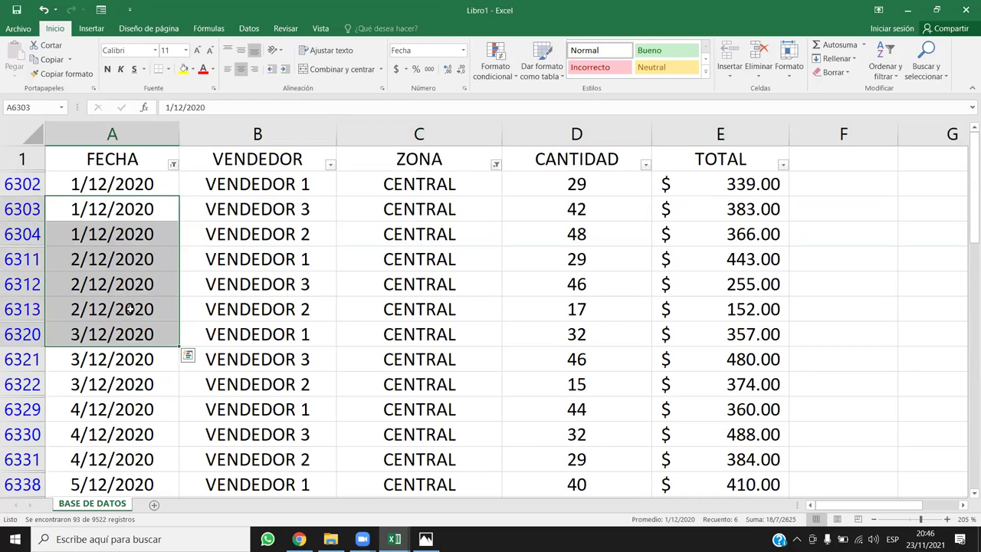
click(328, 237)
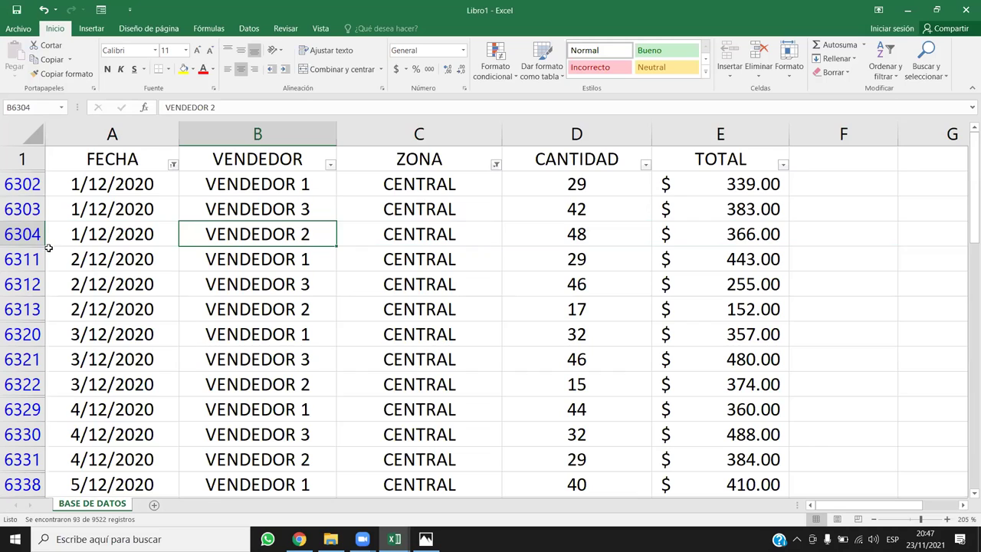
drag(108, 236, 771, 234)
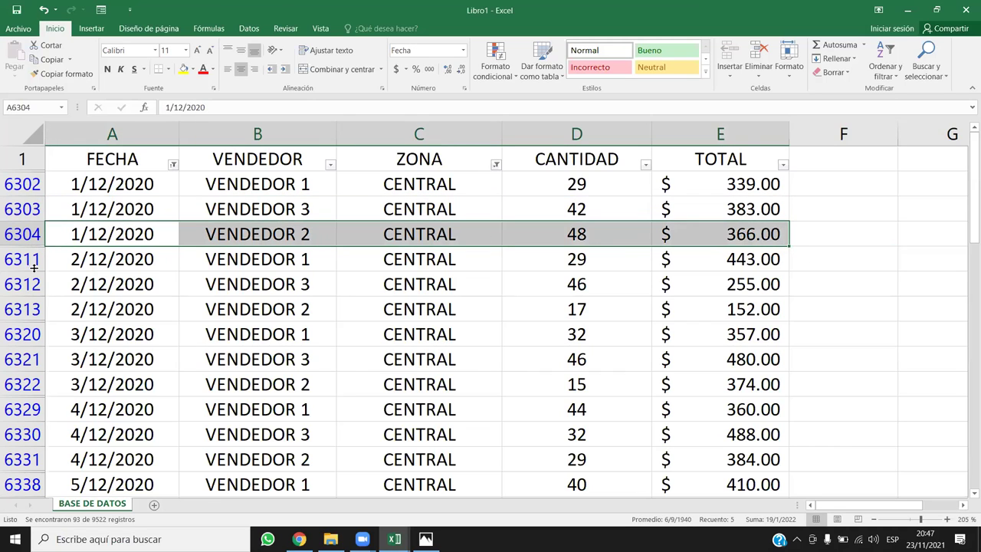
click(140, 241)
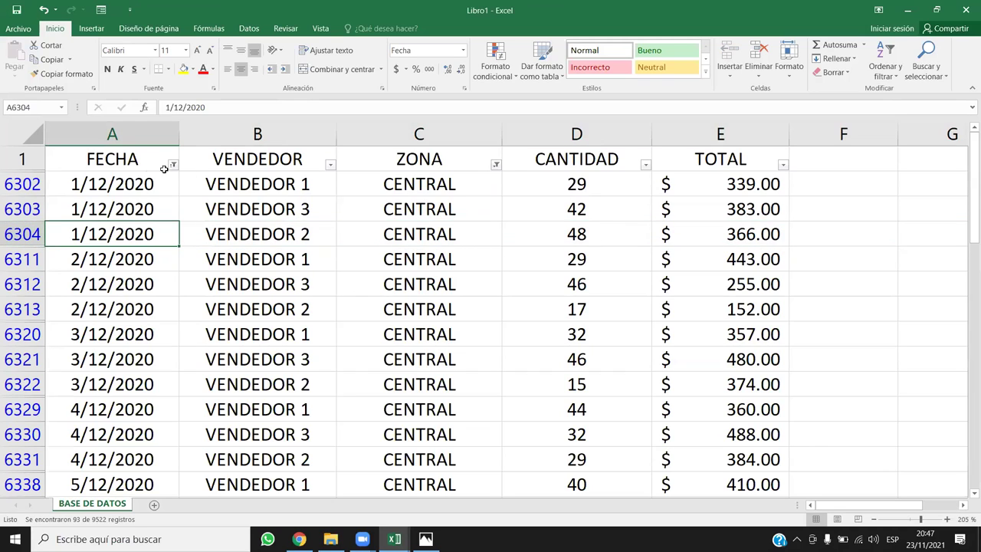
Review the FECHA column's filter options, leave them unapplied, and check the row-number jump between rows 6304 and 6311
click(135, 142)
click(173, 164)
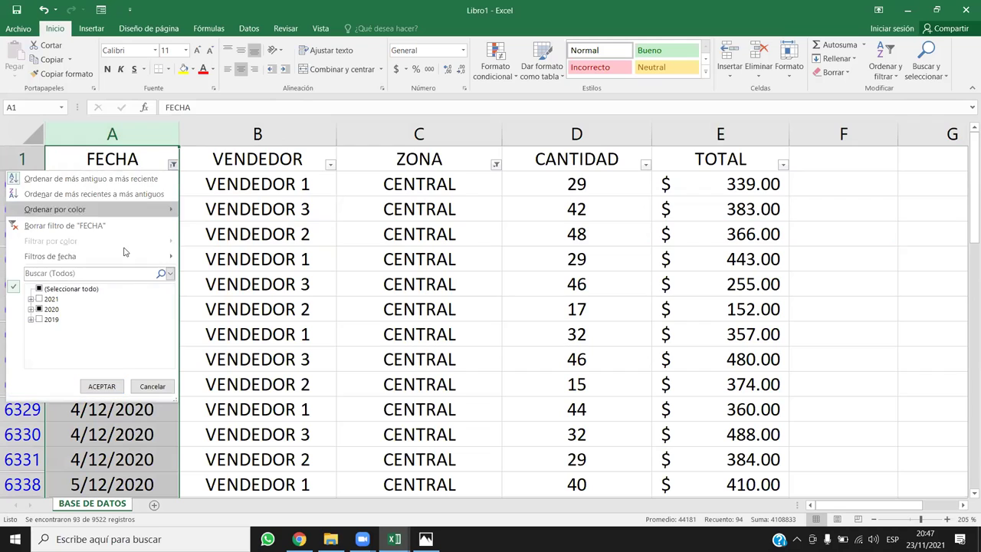
click(152, 387)
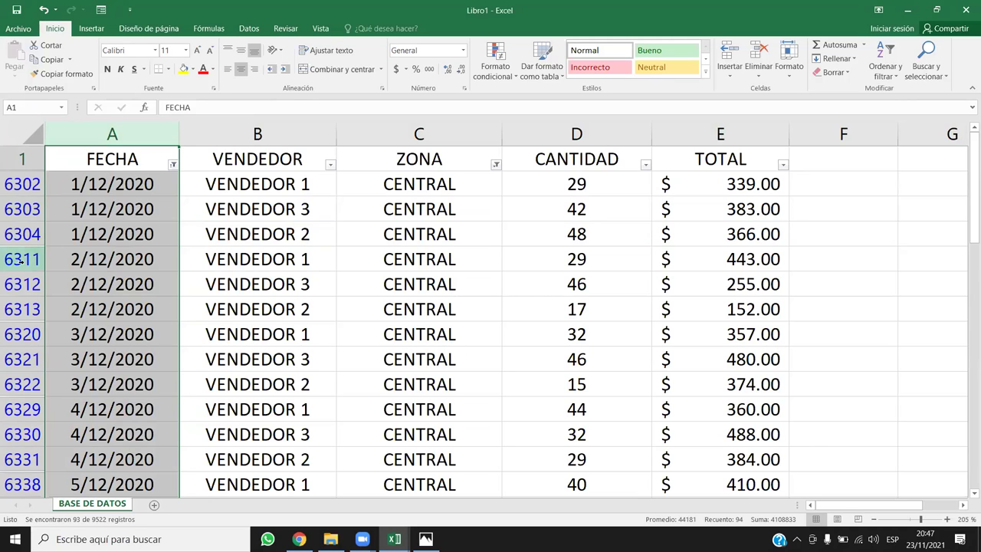
click(34, 238)
click(29, 259)
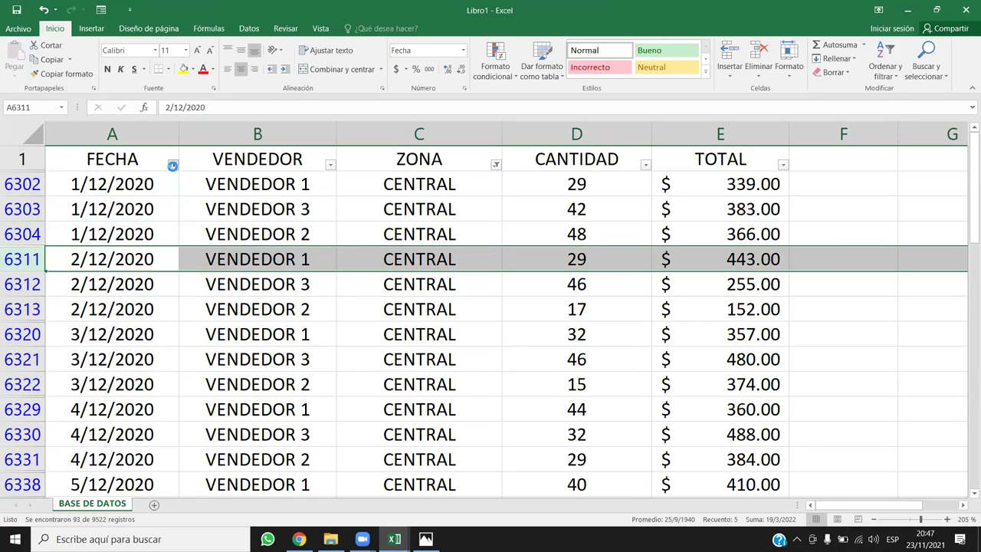
Review the diciembre 2020 selection in the FECHA filter and the CENTRAL selection in the ZONA filter
click(174, 166)
click(31, 309)
scroll(53, 356, down, 1)
scroll(174, 325, down, 2)
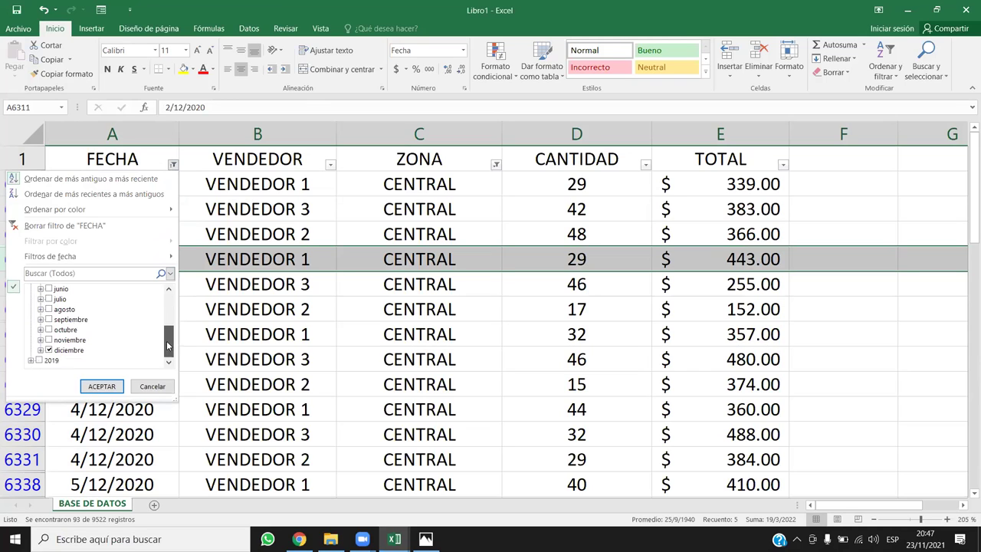
click(49, 350)
click(108, 387)
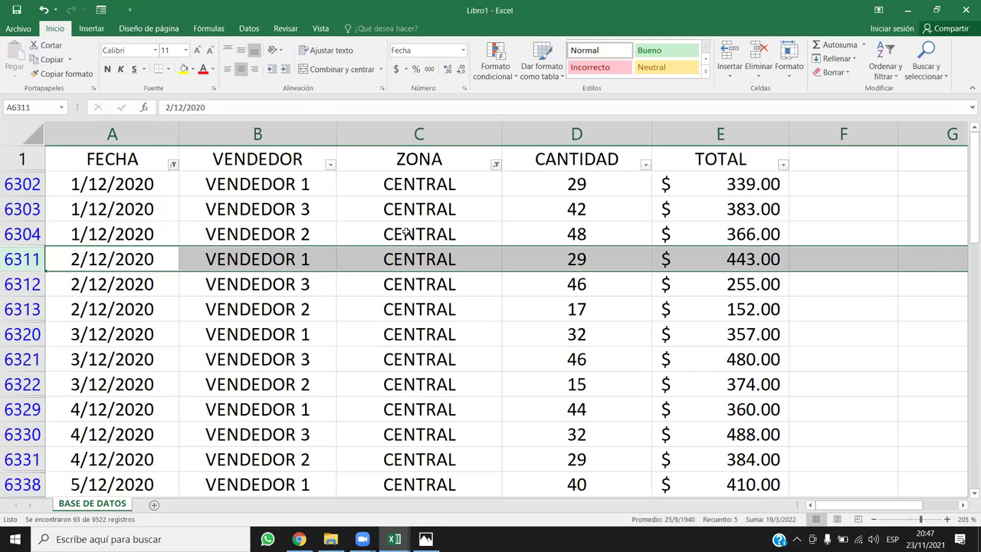
click(496, 165)
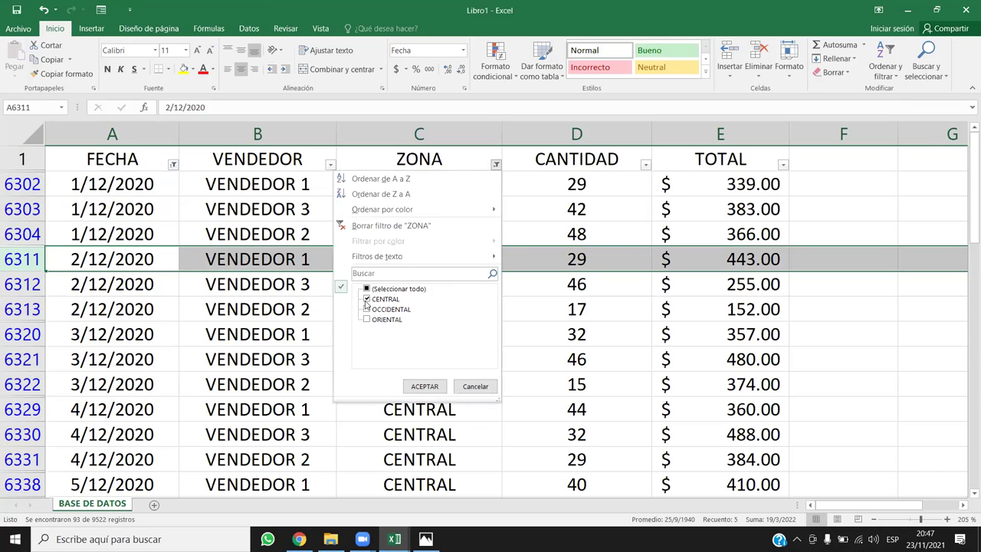
click(29, 261)
Expose hidden rows 6310 and 6309 between rows 6304 and 6311 and inspect their ZONA values
click(28, 282)
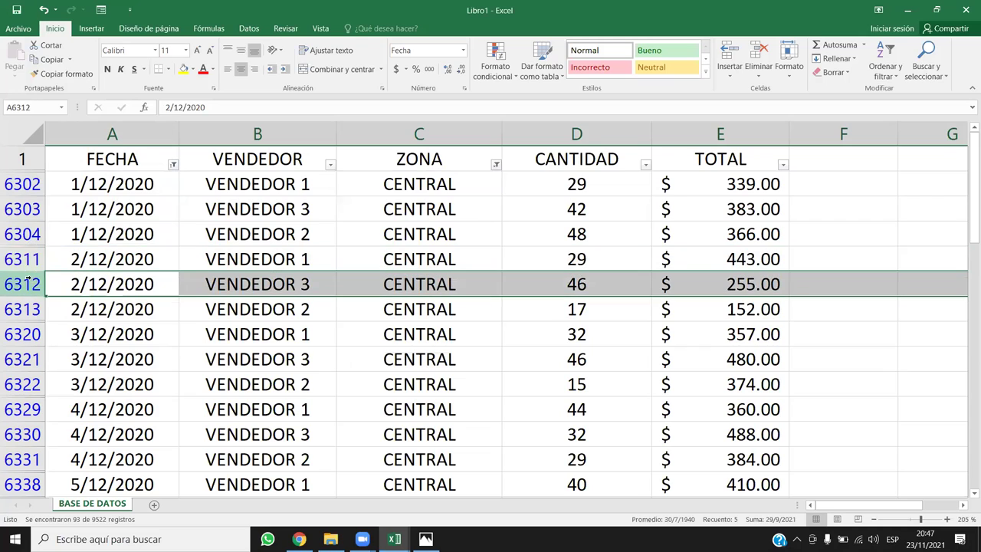
key(Down)
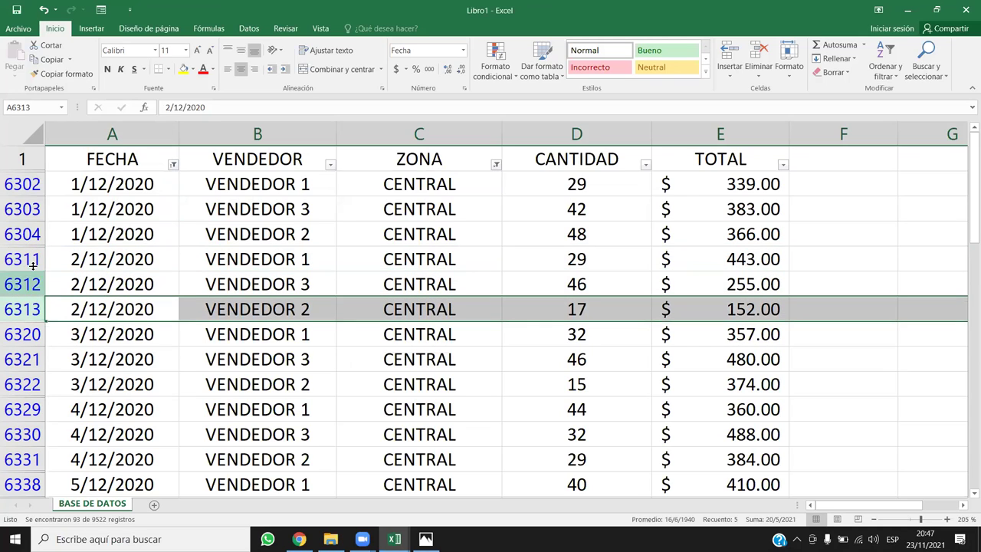
drag(35, 247, 32, 276)
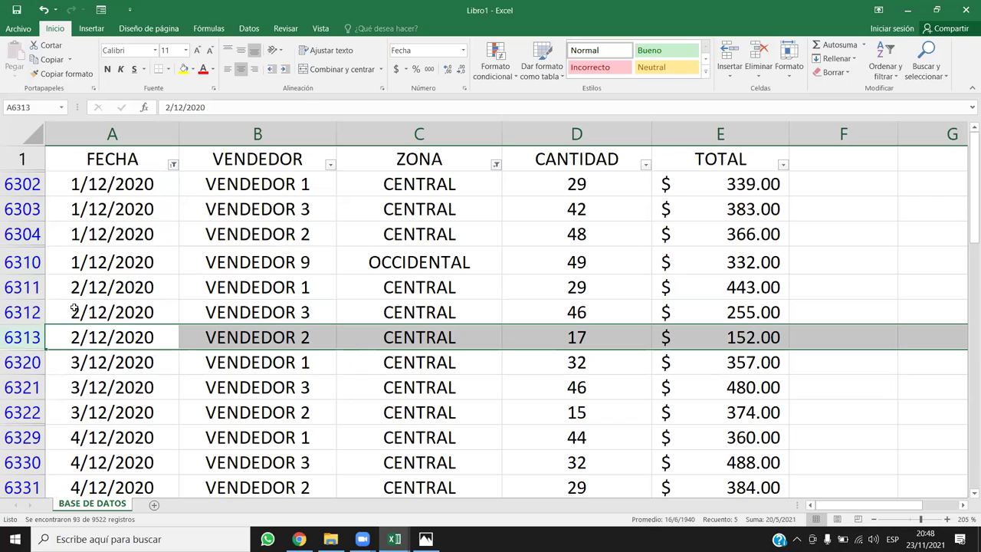
drag(98, 286, 378, 342)
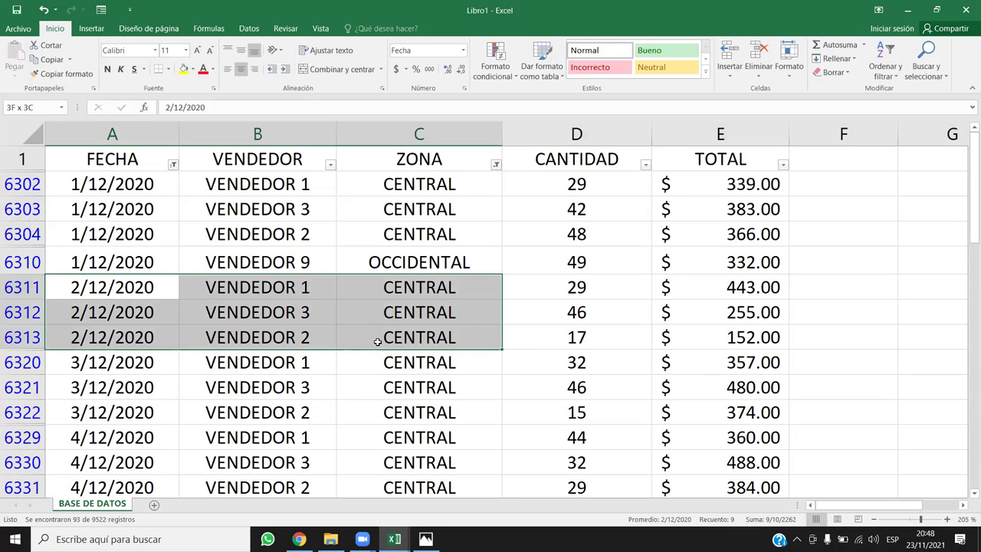
click(416, 265)
drag(25, 245, 27, 319)
drag(429, 285, 437, 335)
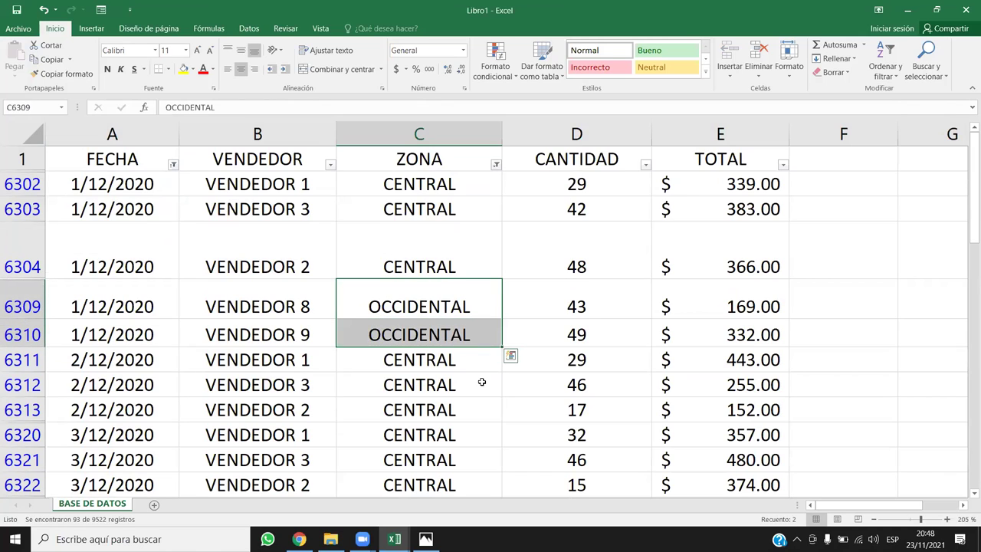
Undo the row-height changes that exposed the hidden records below row 6304
key(ctrl+z)
key(ctrl+z)
key(ctrl+z)
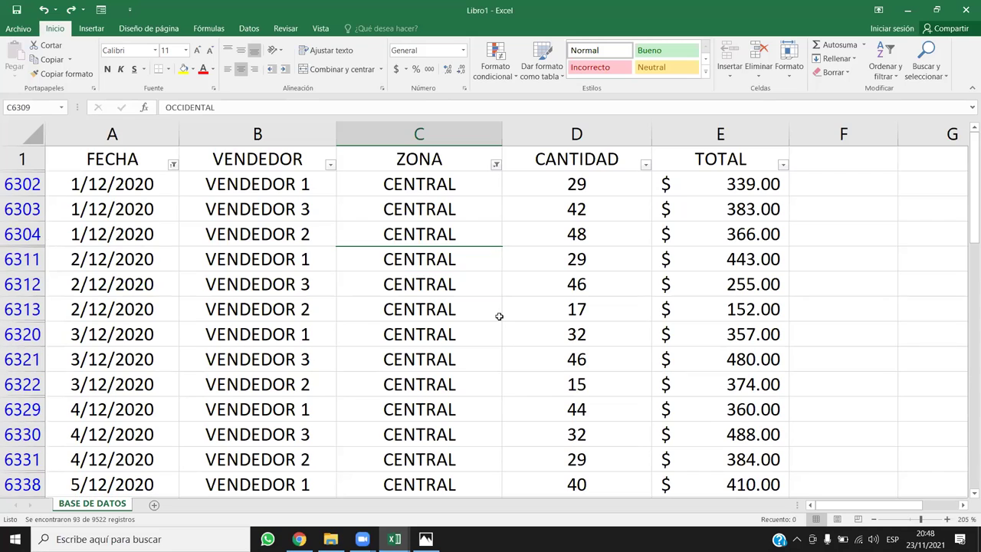
Examine the FECHA and ZONA headers and the filtered CENTRAL records in rows 6311 to 6320
click(461, 279)
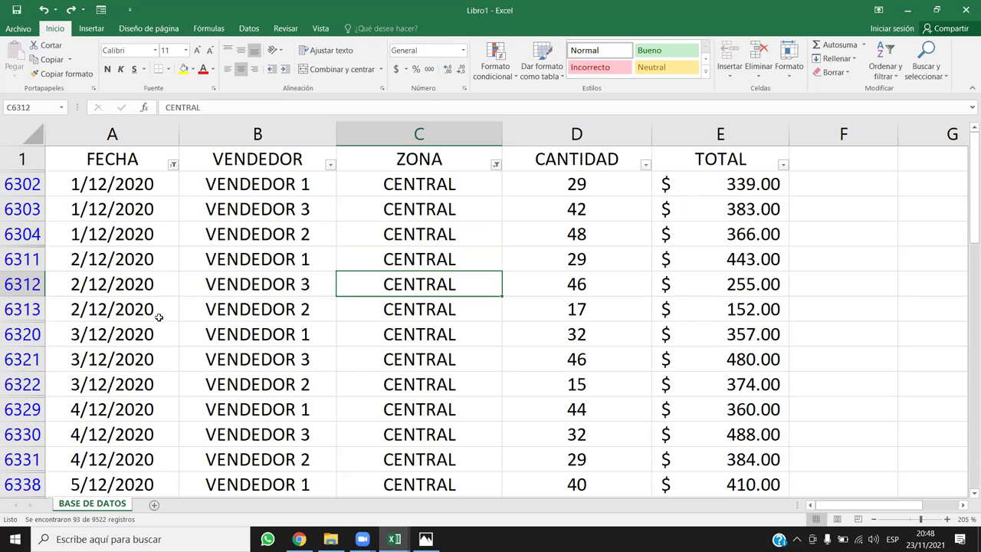
click(202, 288)
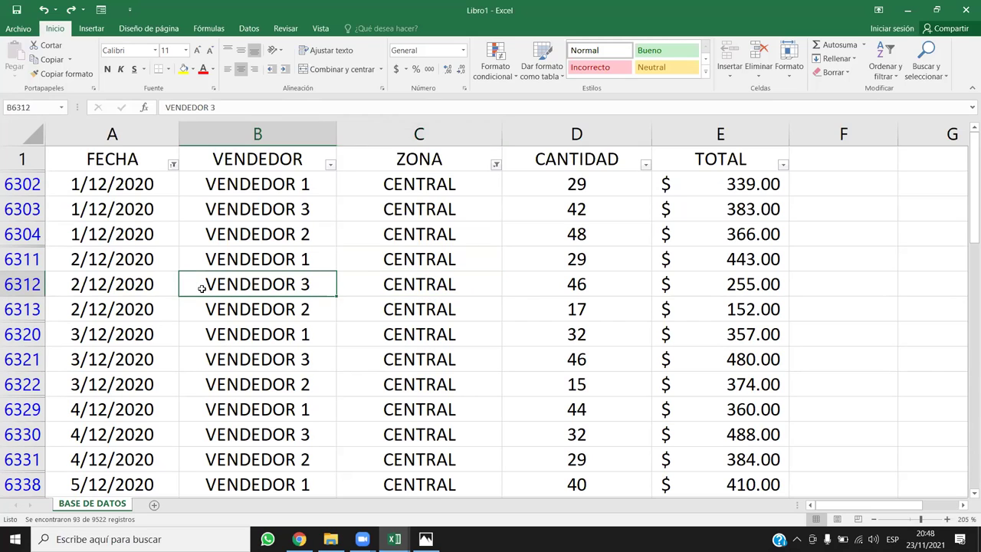
click(442, 286)
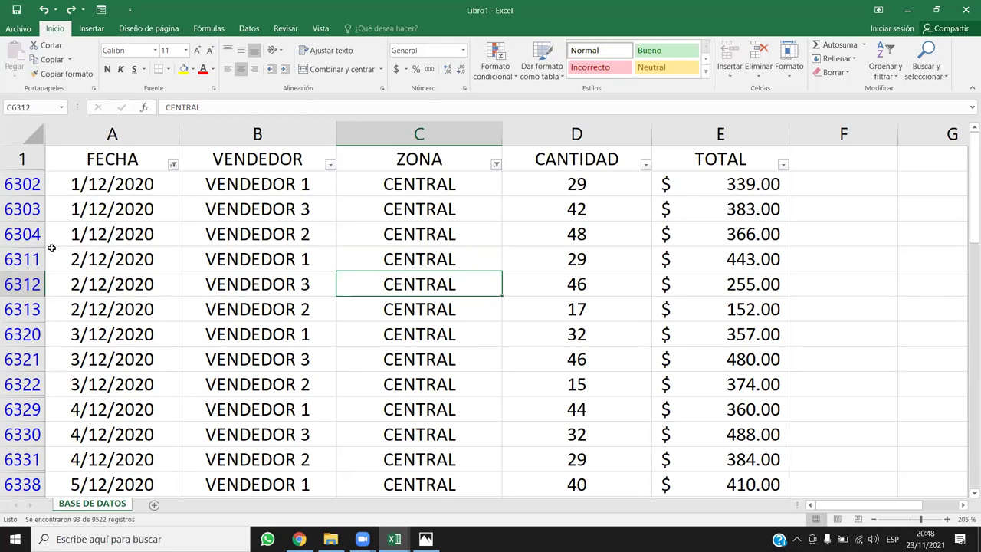
click(458, 258)
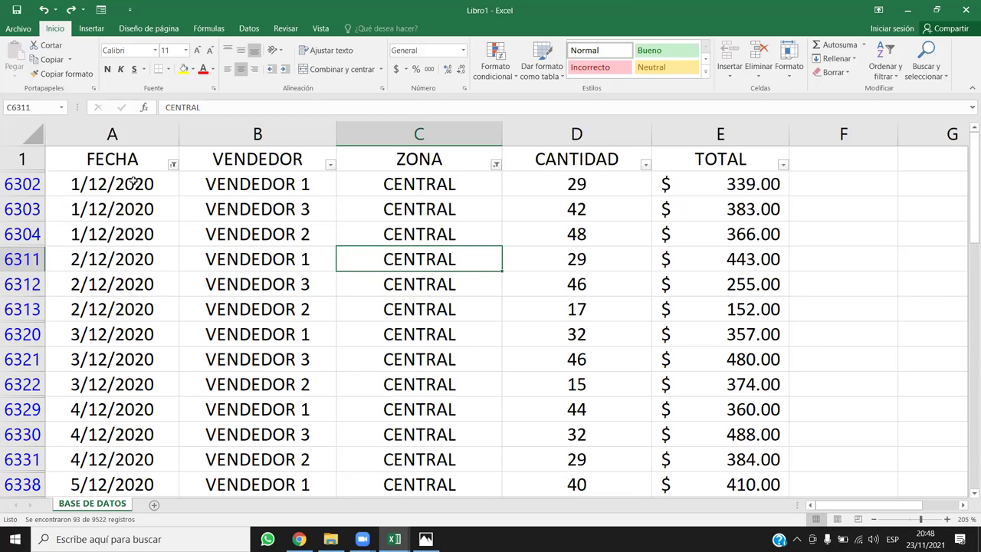
click(139, 133)
click(146, 158)
click(471, 163)
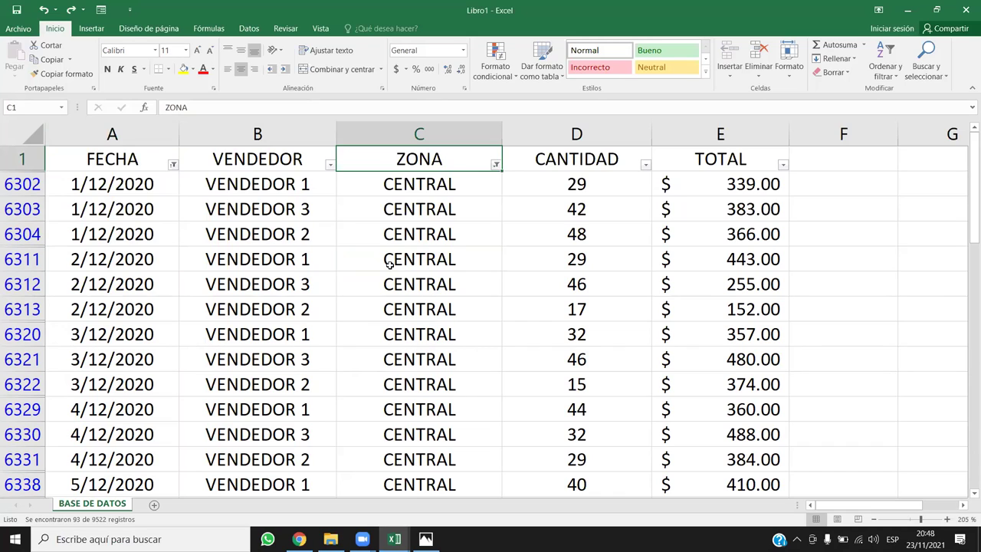
drag(390, 265, 403, 337)
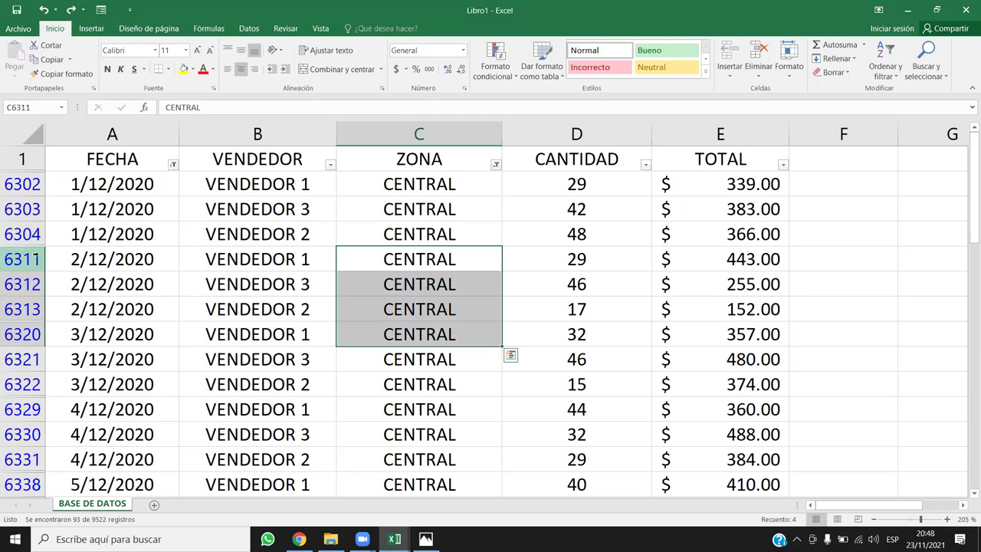
Expose hidden row 6310 again to inspect its full record, and undo the row-height change
drag(30, 245, 30, 277)
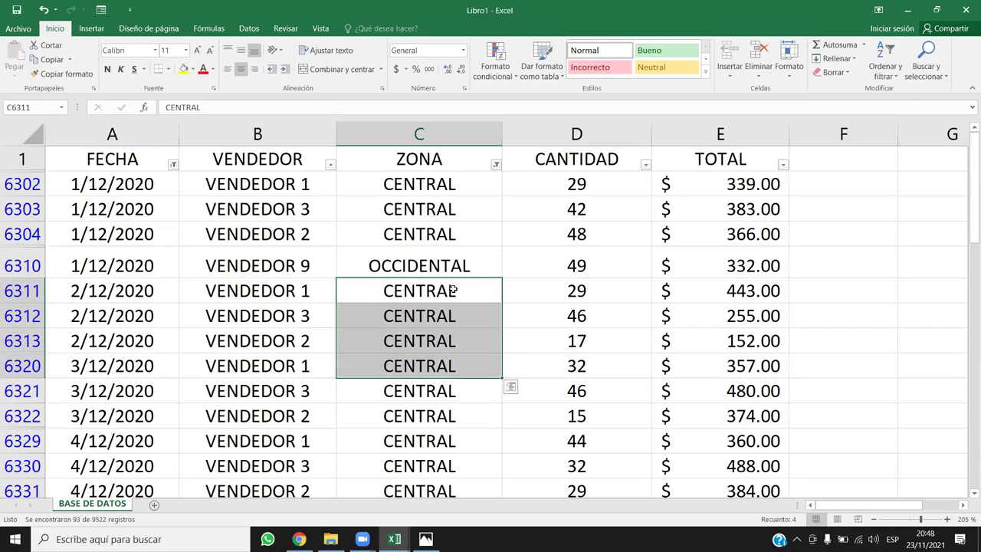
click(23, 264)
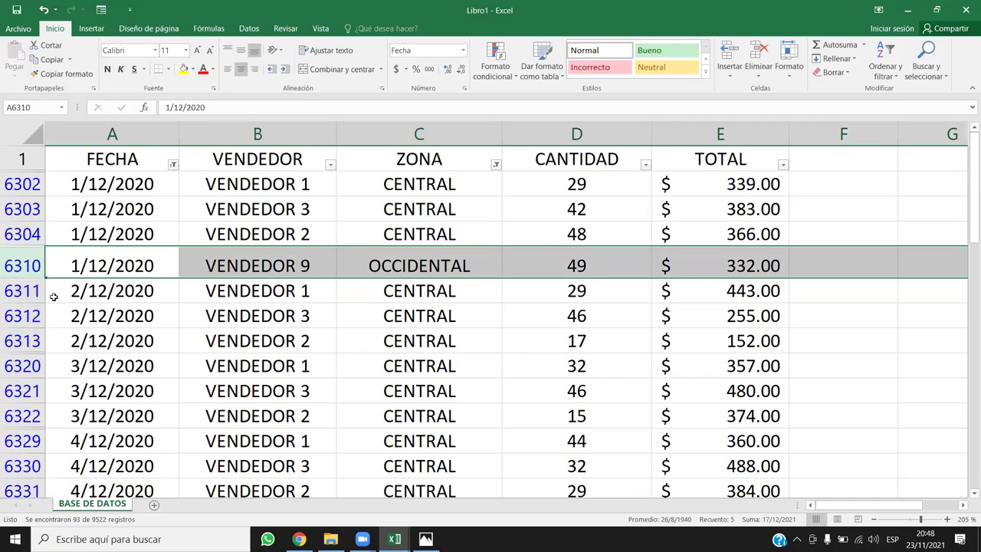
key(ctrl+z)
Examine the filtered ZONA column and its individual cells to verify which zone the filter keeps
click(439, 239)
drag(431, 284, 426, 359)
click(433, 212)
click(438, 132)
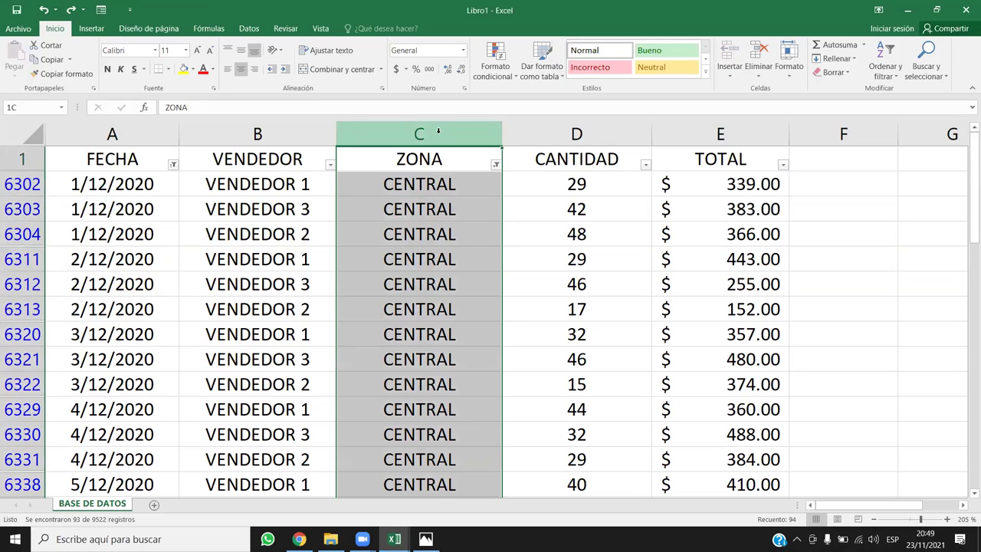
click(441, 268)
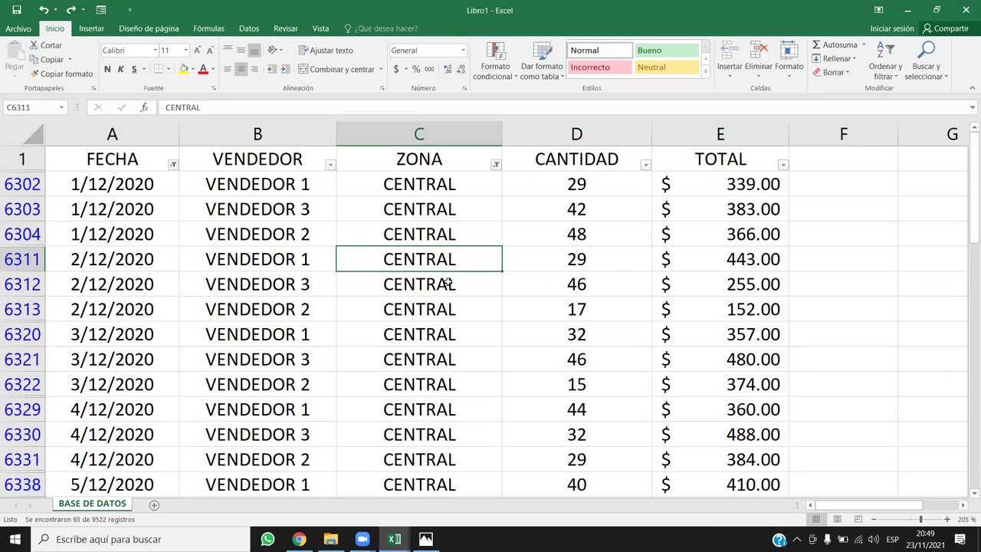
click(445, 325)
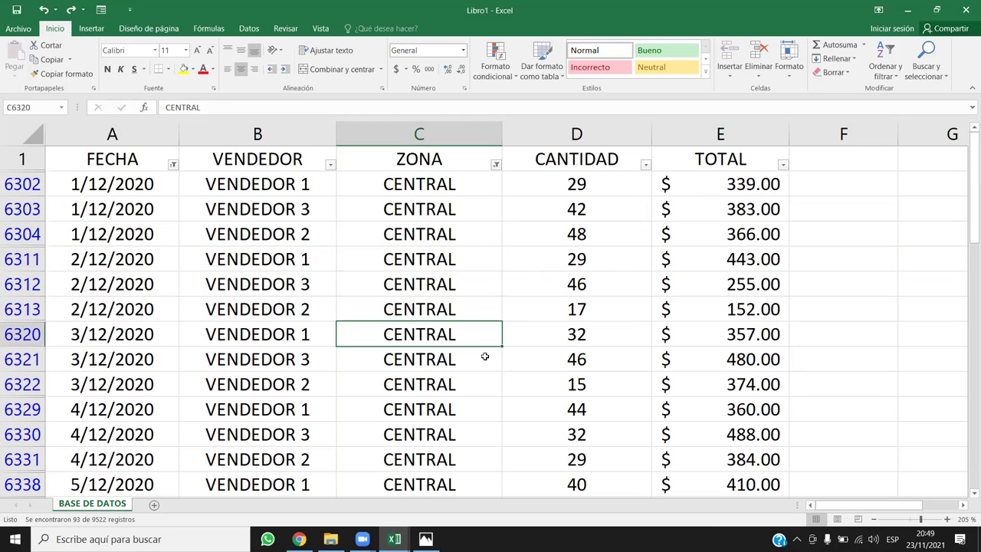
click(481, 316)
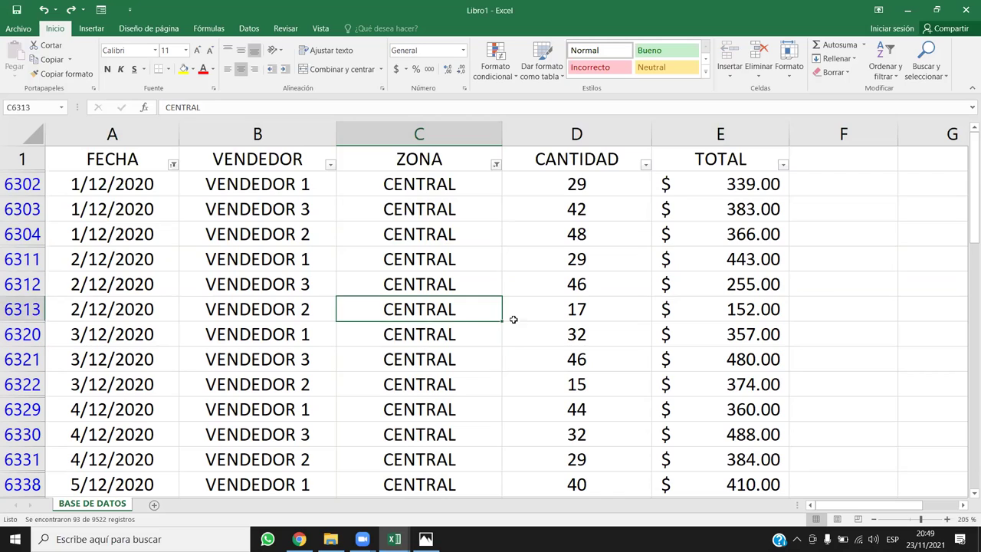
click(723, 213)
click(226, 328)
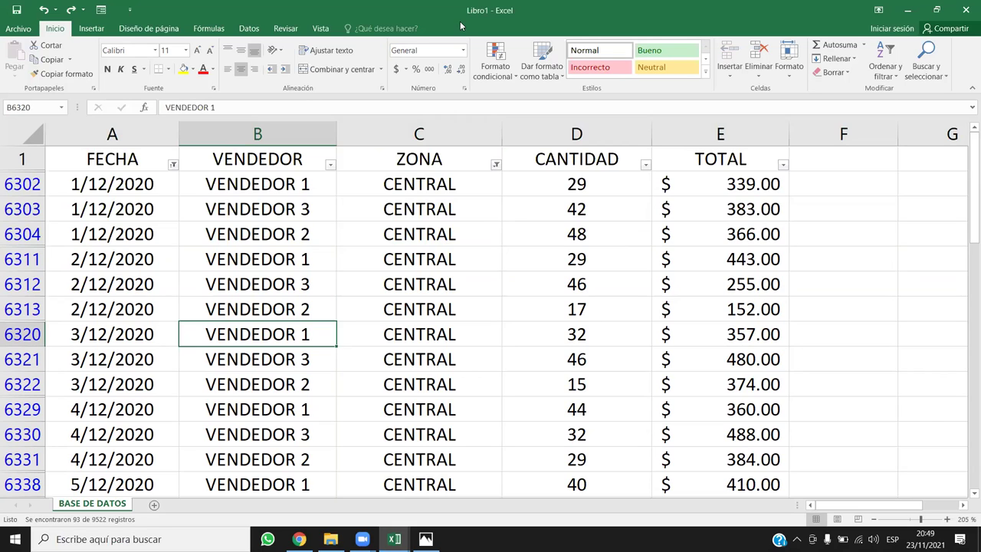
Filter the VENDEDOR column to show only VENDEDOR 1
click(331, 168)
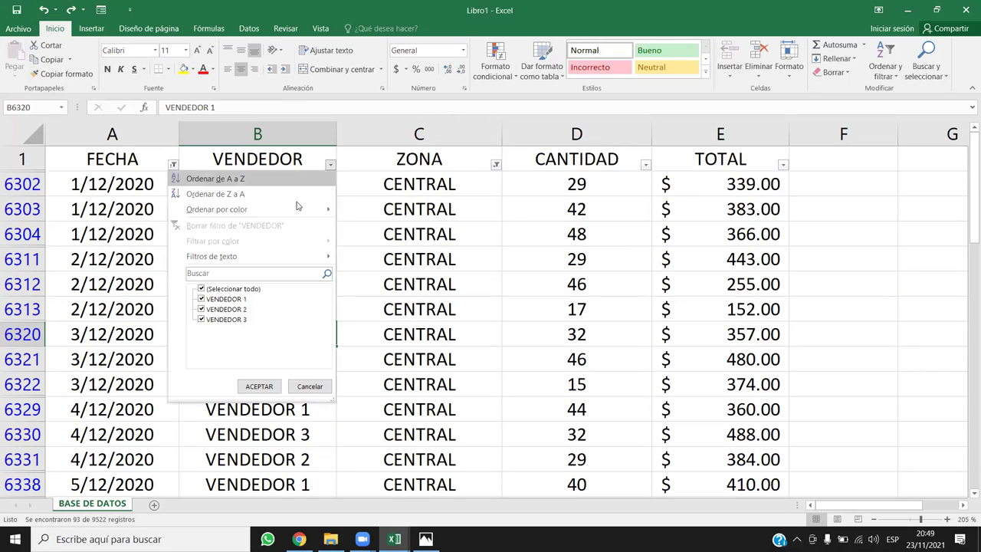
click(202, 289)
click(201, 298)
click(259, 386)
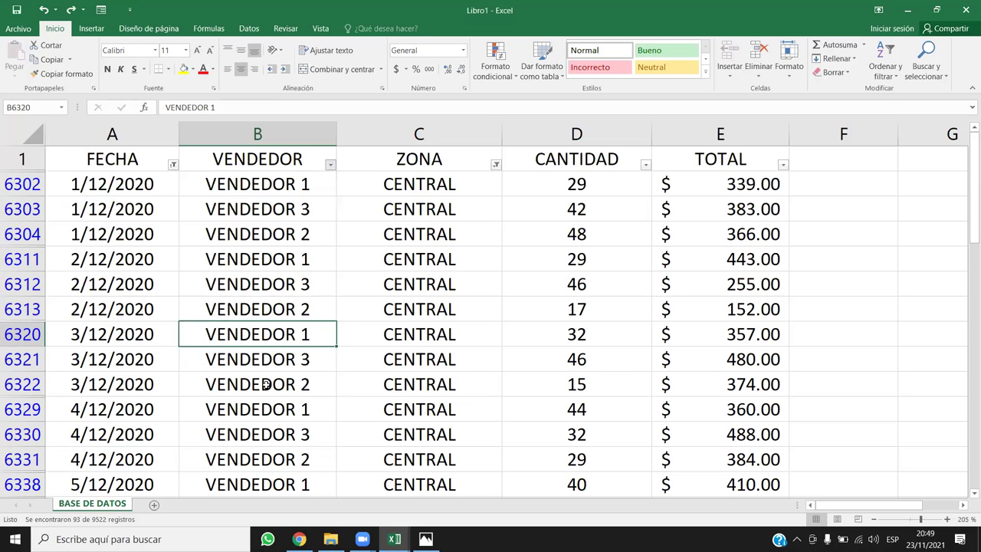
Review the VENDEDOR and FECHA values of the filtered records through the end of December 2020
drag(291, 181, 275, 404)
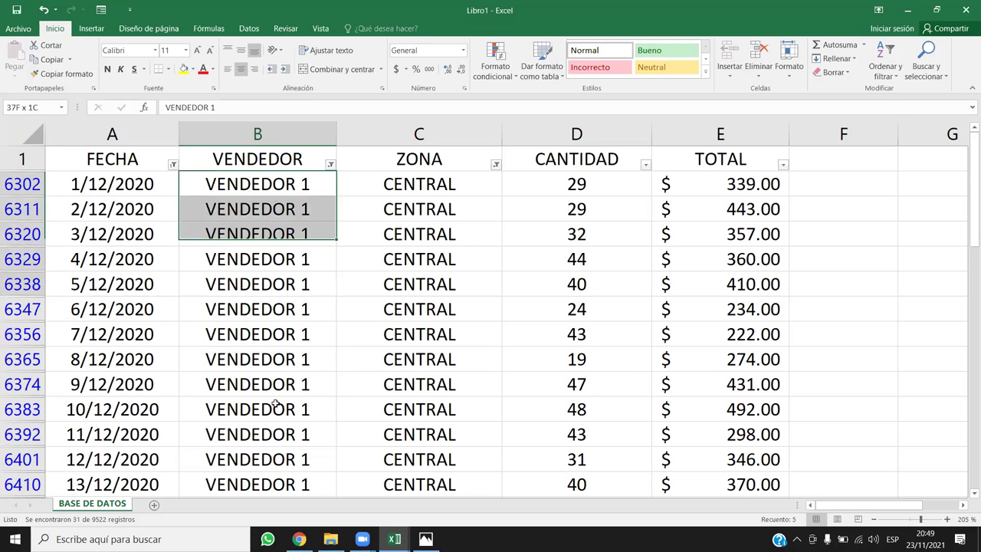
scroll(163, 237, down, 6)
drag(140, 234, 142, 453)
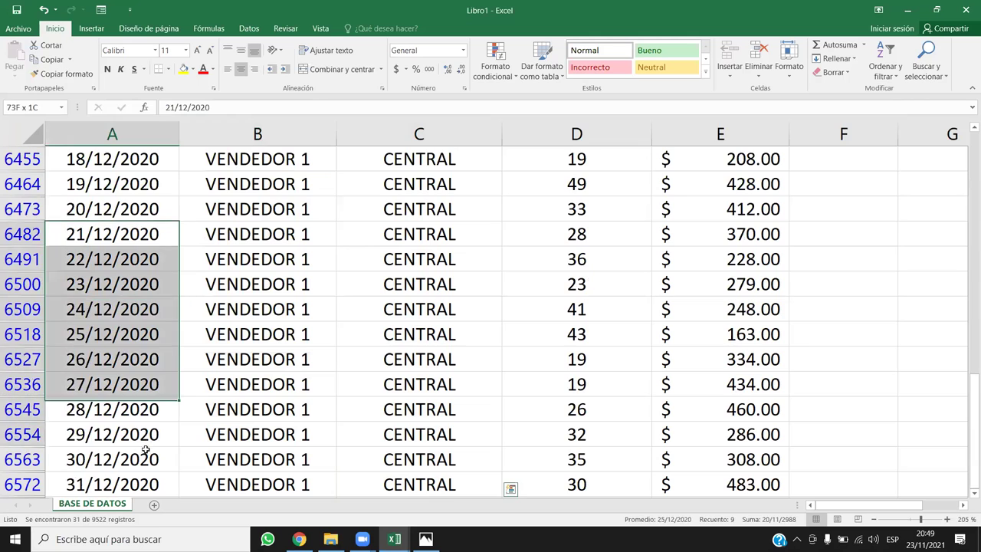
scroll(307, 306, up, 3)
Select the filtered TOTAL values from E6302 down to the last record to check VENDEDOR 1's sum
click(574, 225)
key(ctrl+Up)
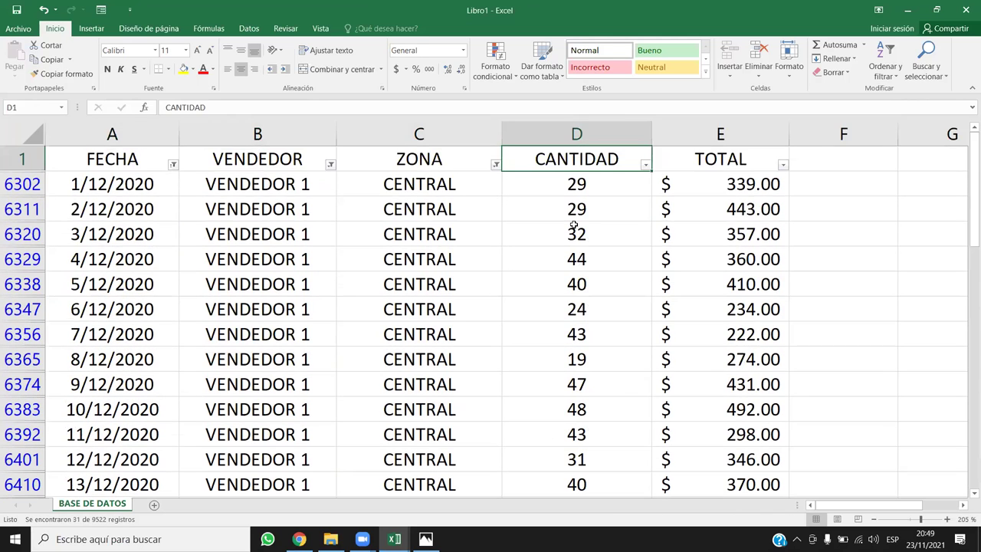
key(Down)
key(Right)
key(ctrl+shift+Down)
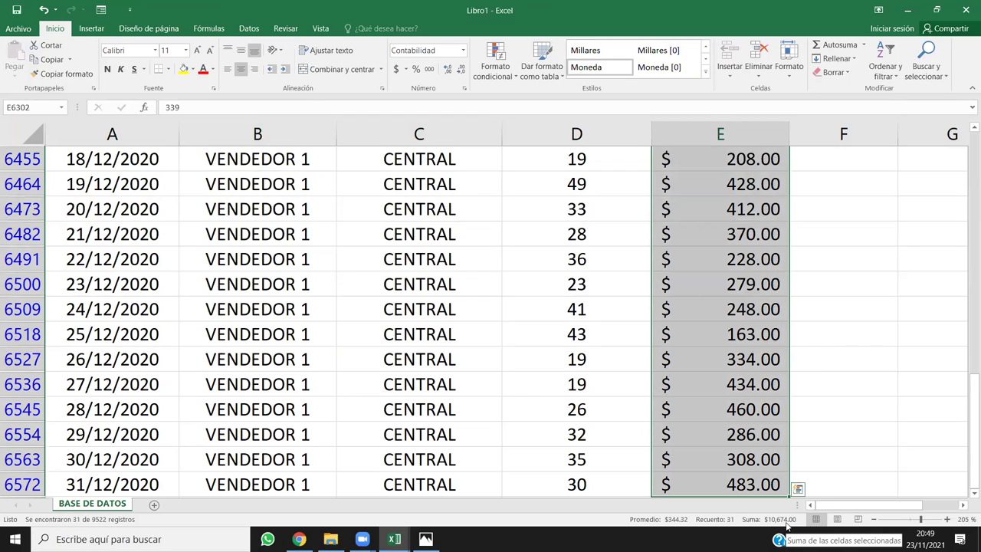
Review the ZONA, FECHA and TOTAL values of the last filtered records and return to the first VENDEDOR record in B6302
drag(456, 186, 460, 346)
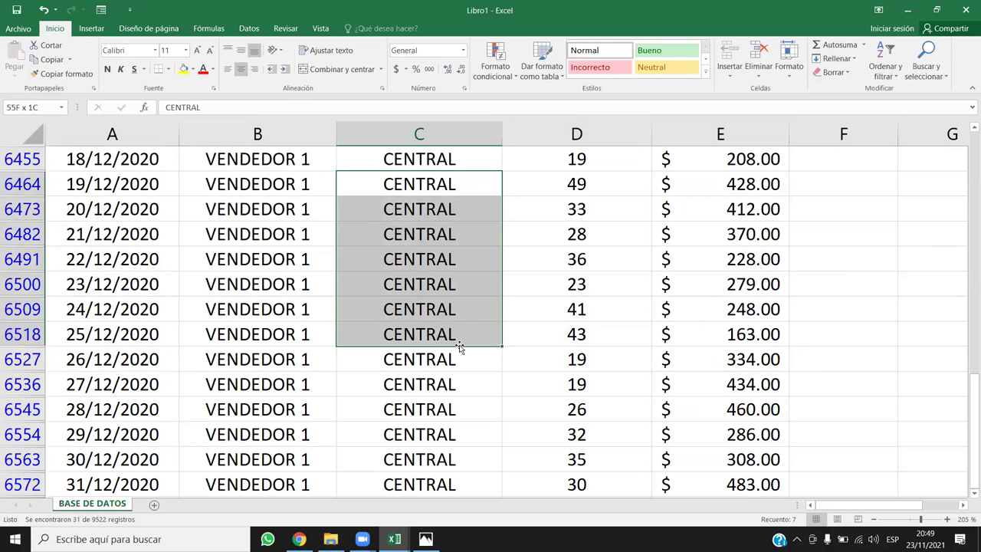
drag(112, 184, 107, 380)
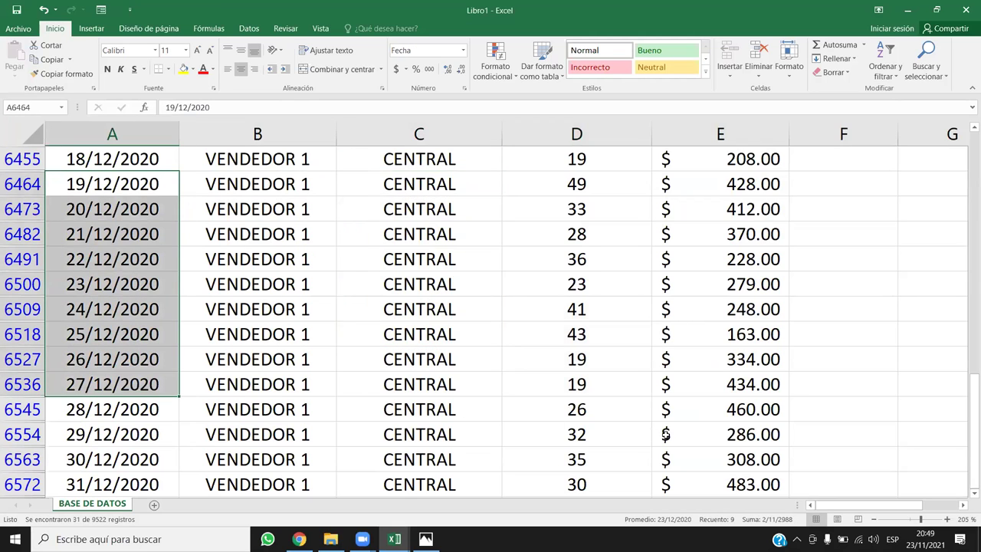
click(742, 439)
click(322, 374)
key(ctrl+Up)
key(Up)
key(Down)
key(Up)
key(Down)
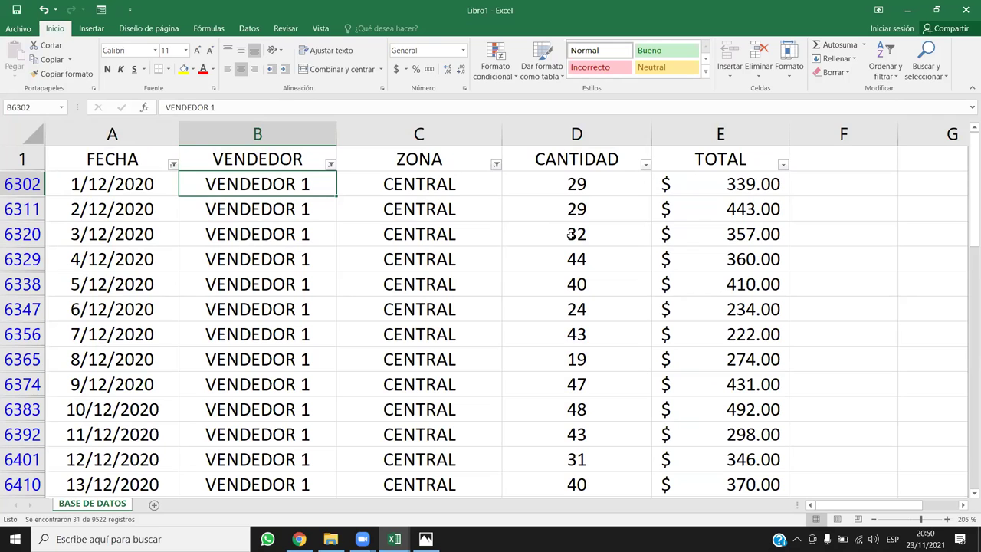
Clear the filters on the FECHA, VENDEDOR and ZONA columns to restore the full list of records
click(173, 165)
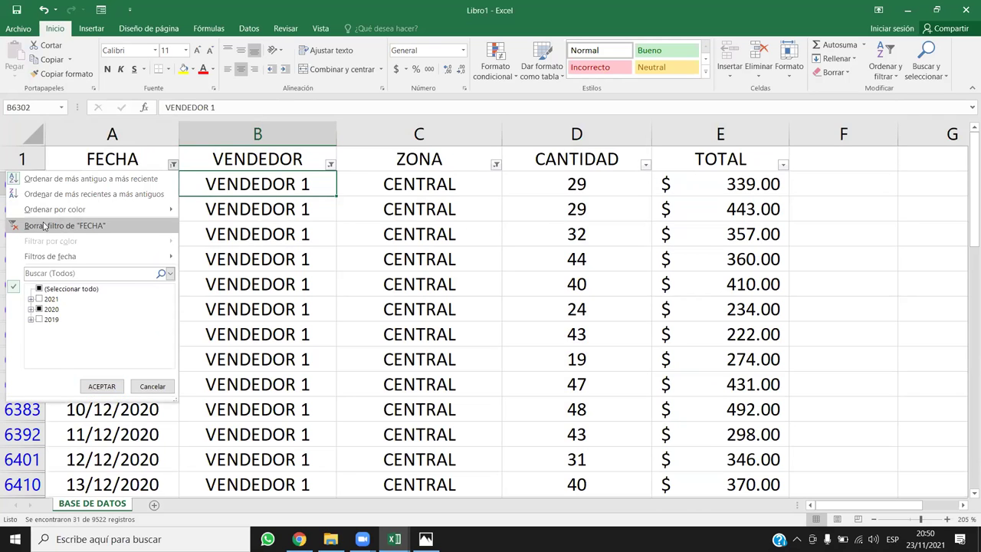
click(45, 225)
click(320, 165)
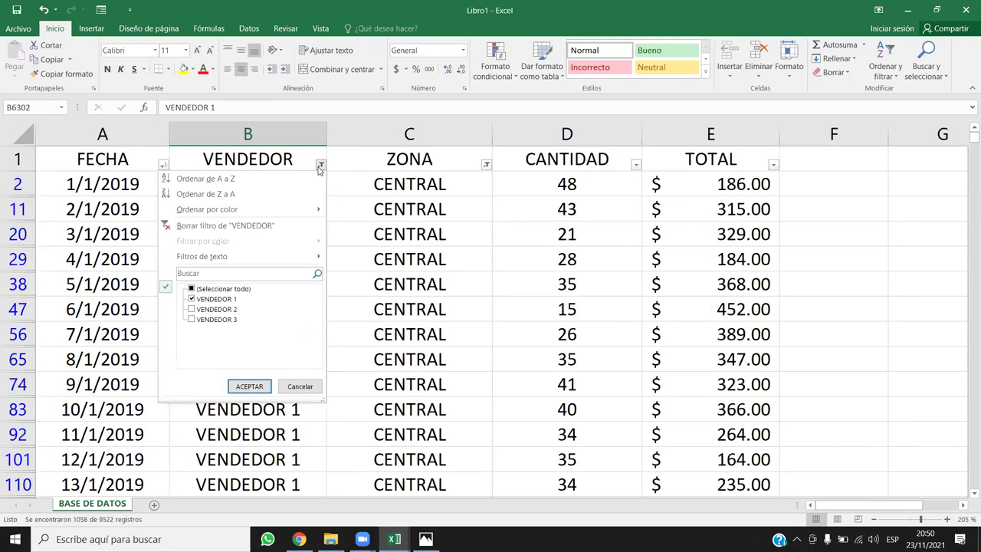
click(194, 230)
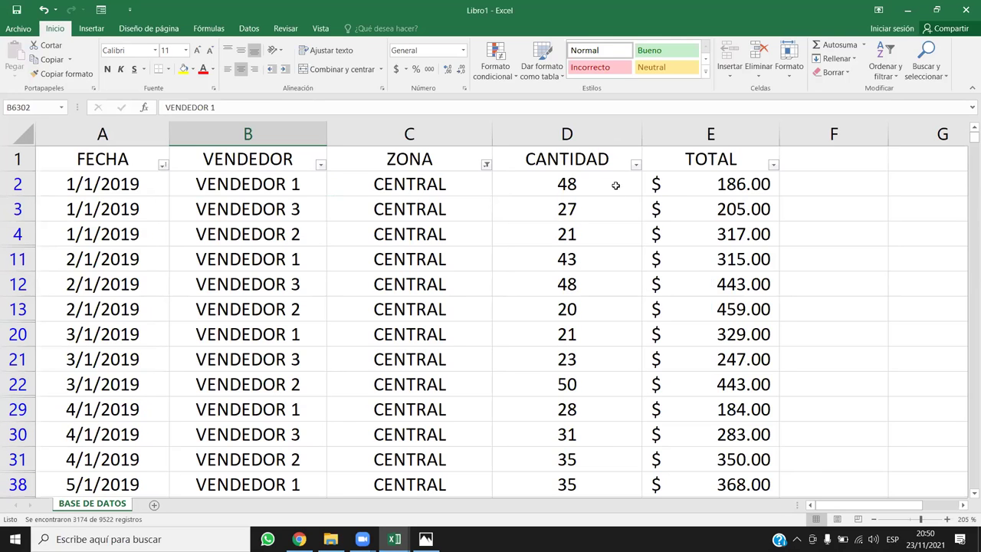
click(486, 165)
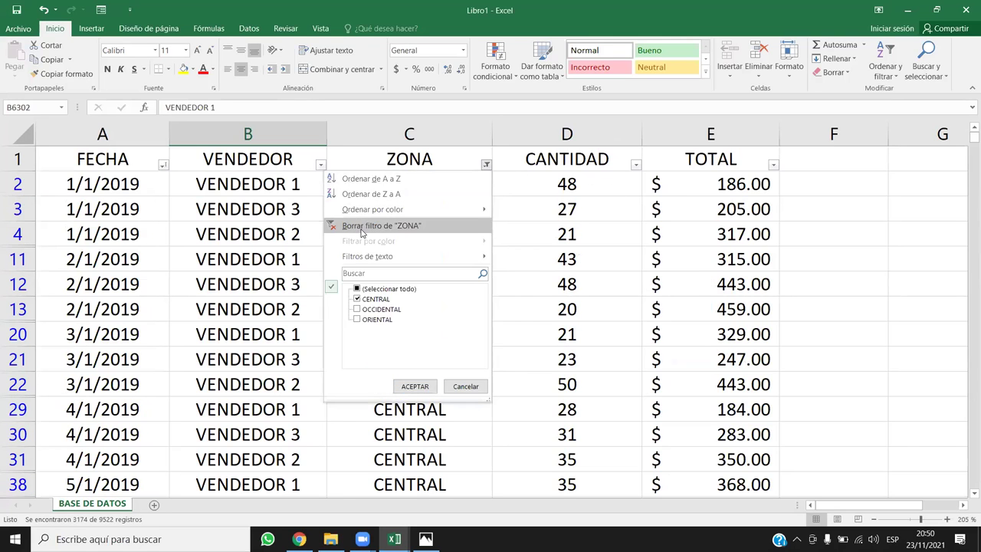
click(357, 230)
Examine the unfiltered list from its last record back to the header and first records
click(354, 274)
click(417, 225)
key(ctrl+Down)
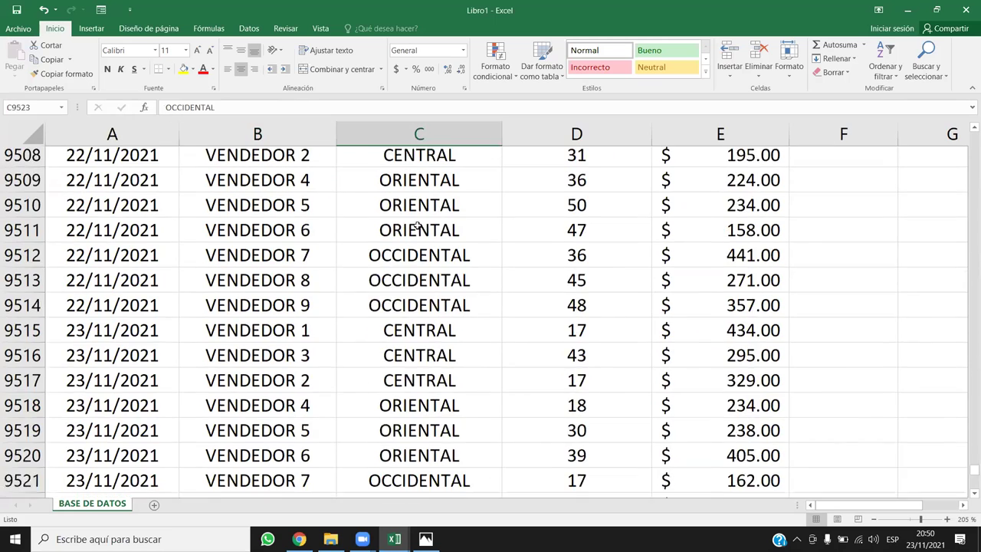
key(ctrl+Left)
key(ctrl+Up)
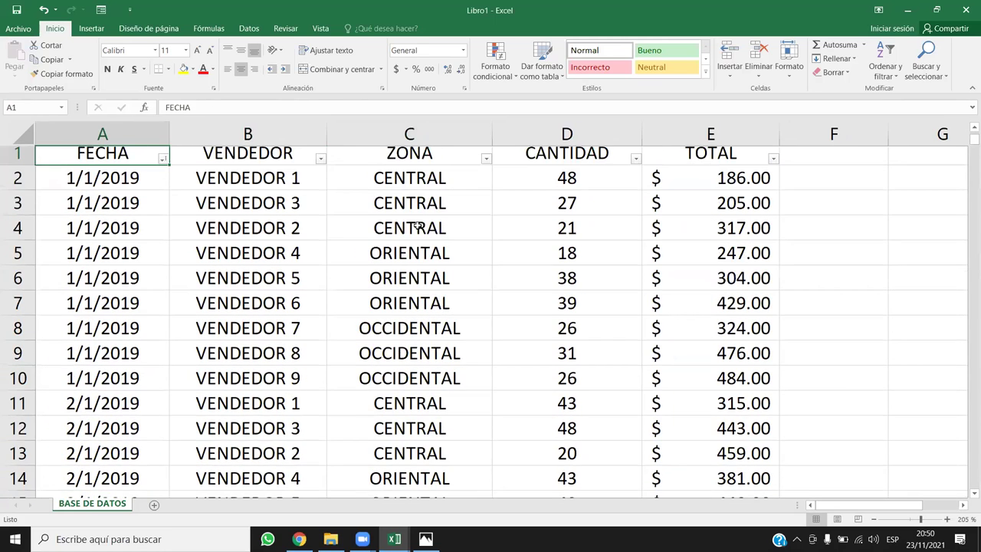
key(Right)
key(Right)
key(Right)
key(Down)
key(Down)
key(Left)
key(Left)
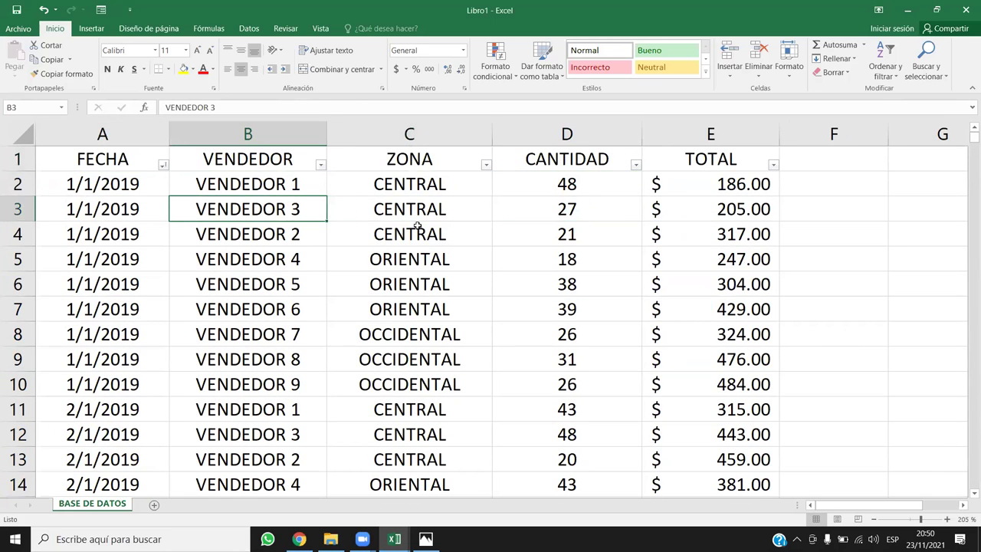
Review the VENDEDOR, ZONA and TOTAL values of the first day's records, starting with VENDEDOR 1
drag(294, 184, 709, 192)
click(295, 204)
click(294, 184)
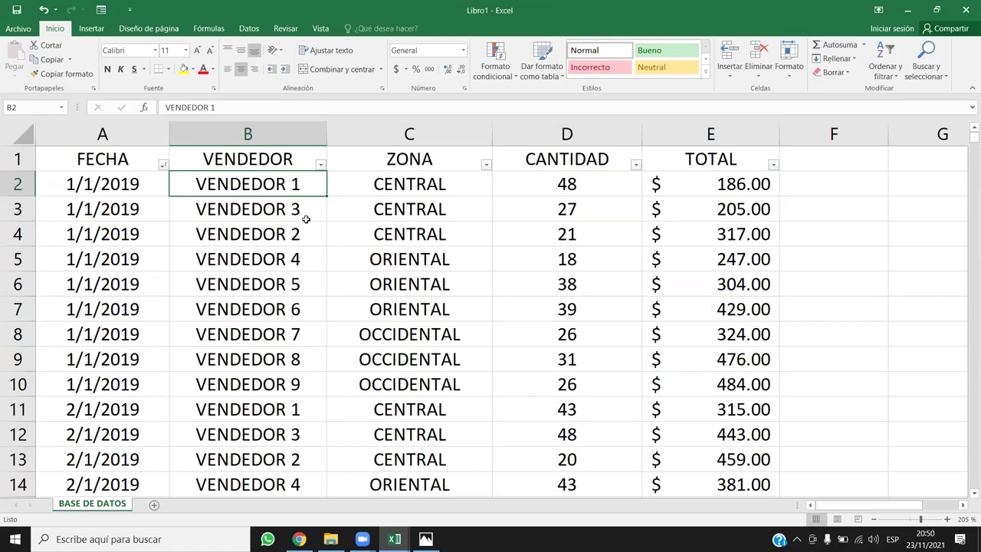
drag(730, 184, 734, 309)
click(307, 307)
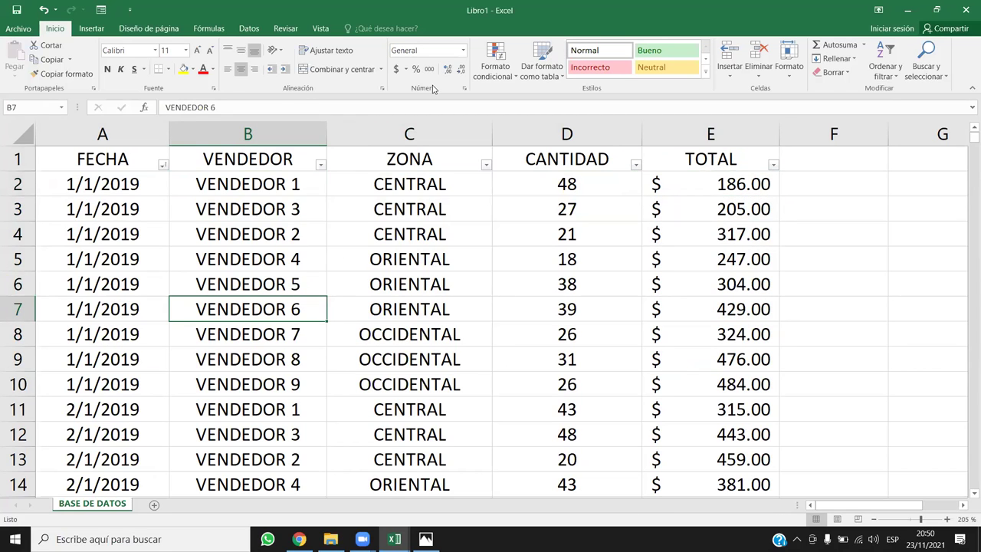
click(419, 230)
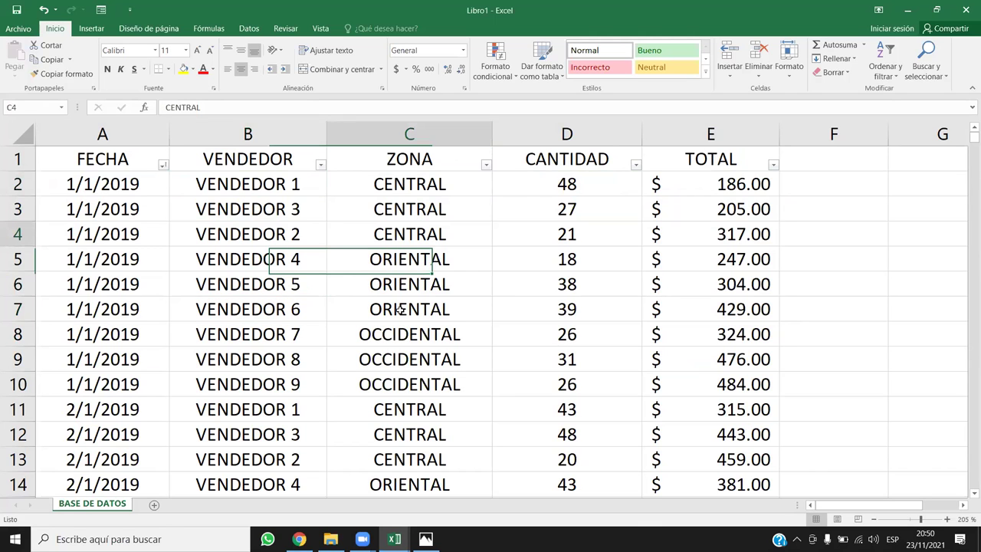
click(235, 309)
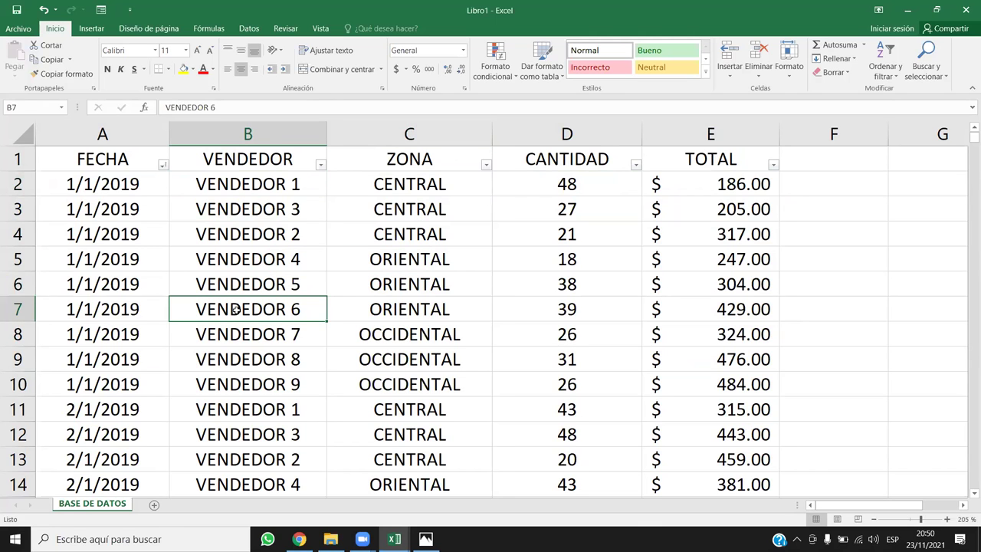
Check the last VENDEDOR records dated 23/11/2021 and the empty rows below them
key(ctrl+Down)
key(Down)
key(Up)
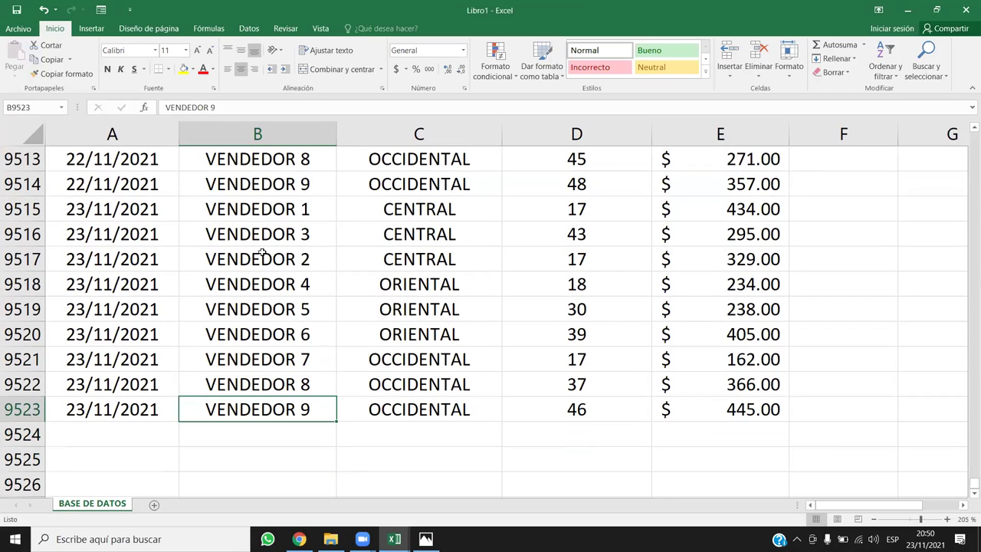
click(285, 342)
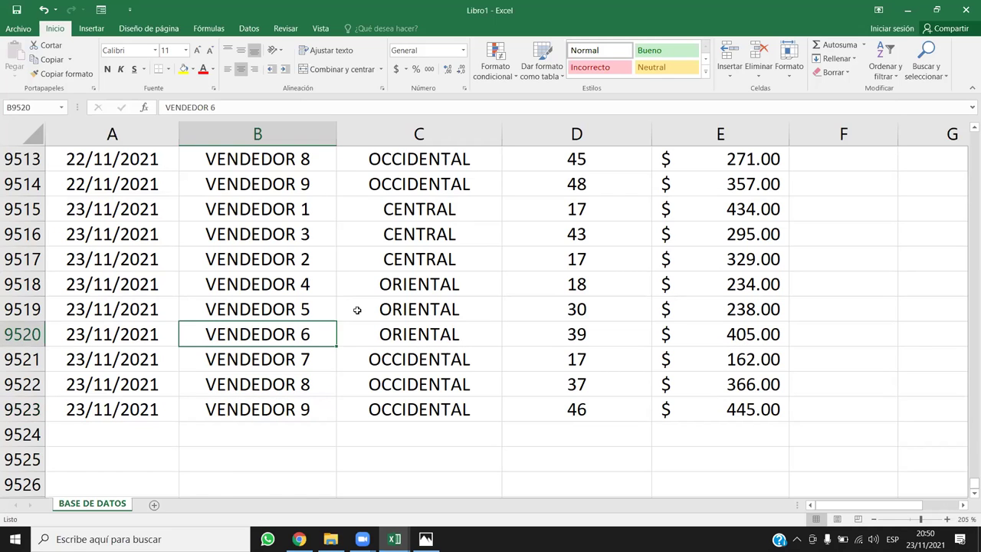
key(ctrl+Up)
key(ctrl+Down)
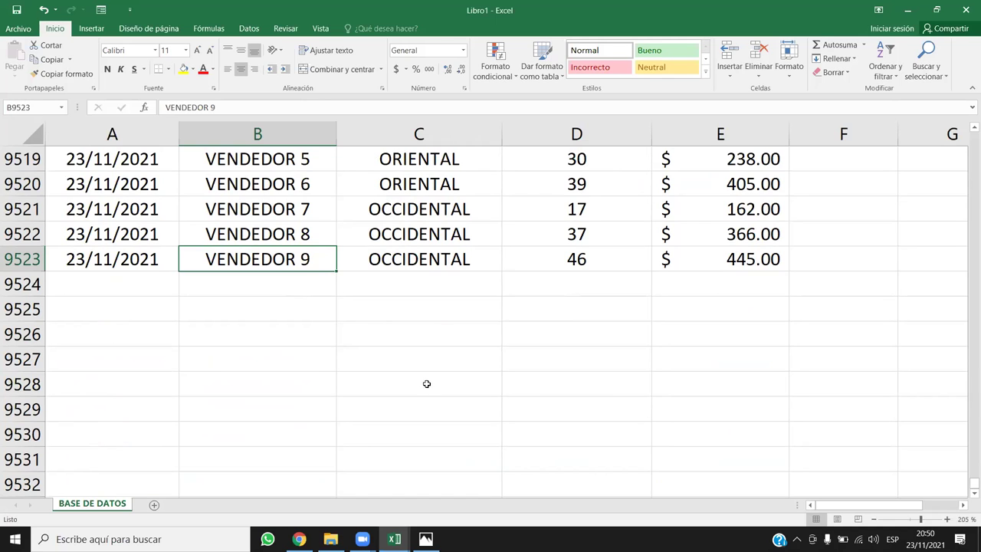
Review the VENDEDOR column upward from the end of the list to the 18/11/2021 records
click(319, 233)
key(Up)
key(Up)
key(Up)
key(Up)
key(Up)
key(Up)
key(Up)
key(Up)
key(Up)
key(Up)
key(Up)
key(Up)
key(Up)
key(Up)
key(Up)
key(Up)
key(Up)
key(Up)
key(Up)
key(Up)
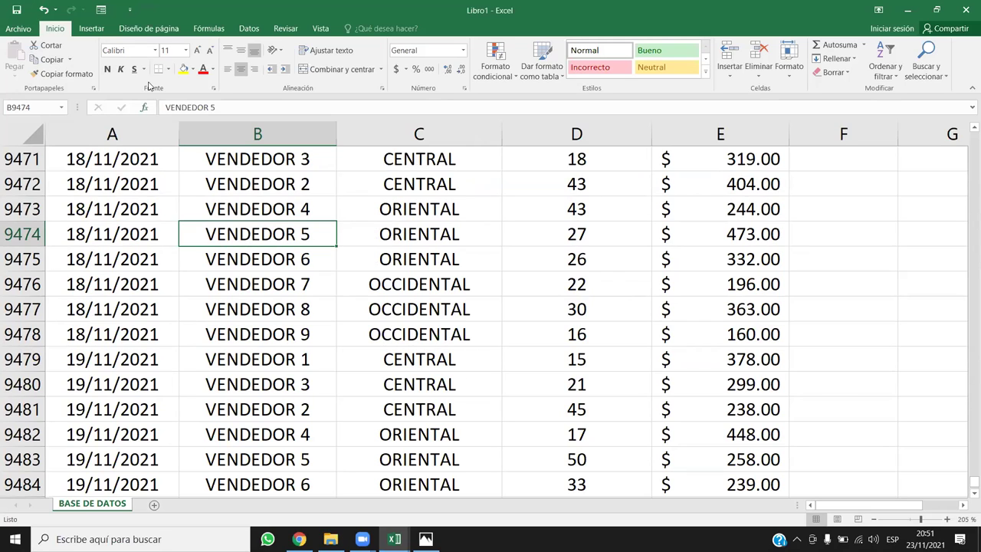
Open the Quick Access Toolbar customization options and list all available commands
click(130, 10)
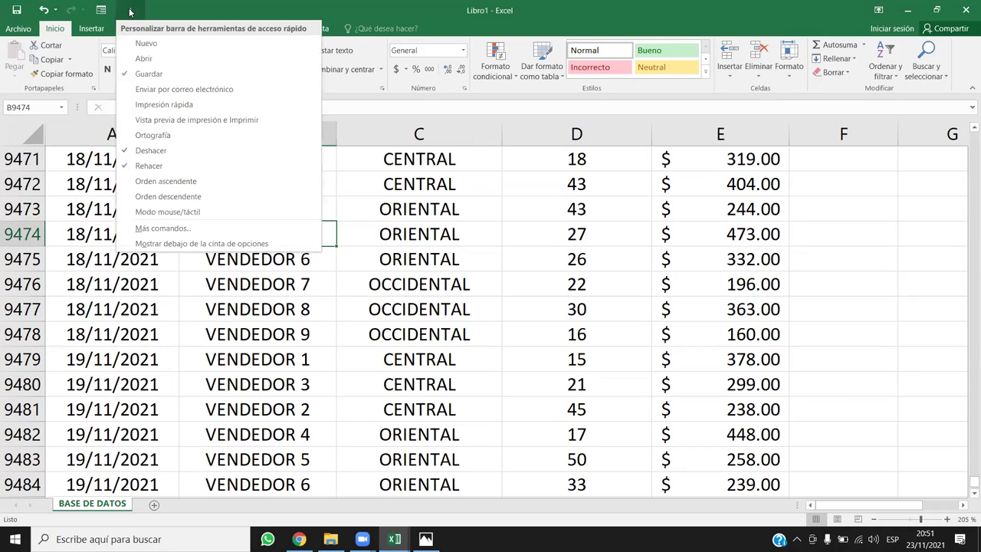
click(163, 228)
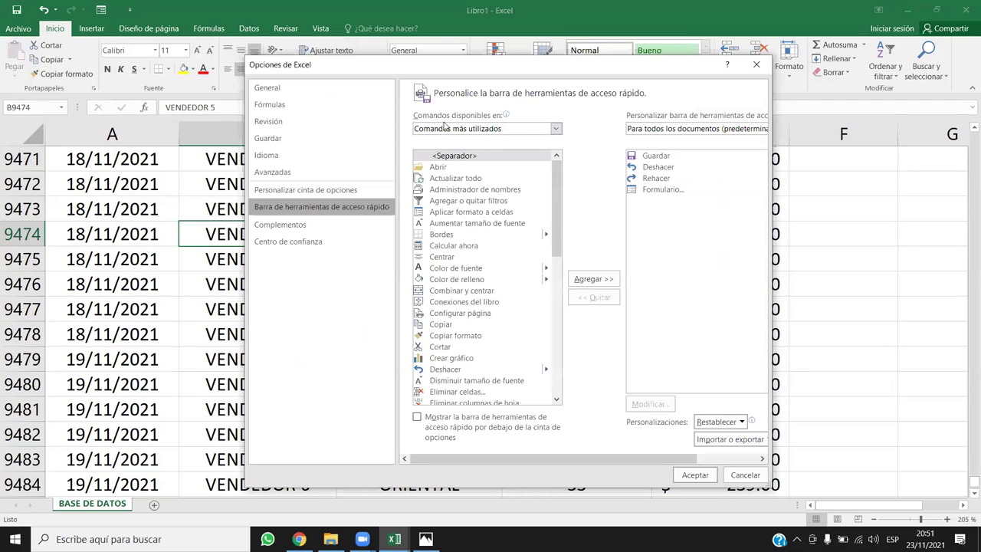
mouse_move(476, 123)
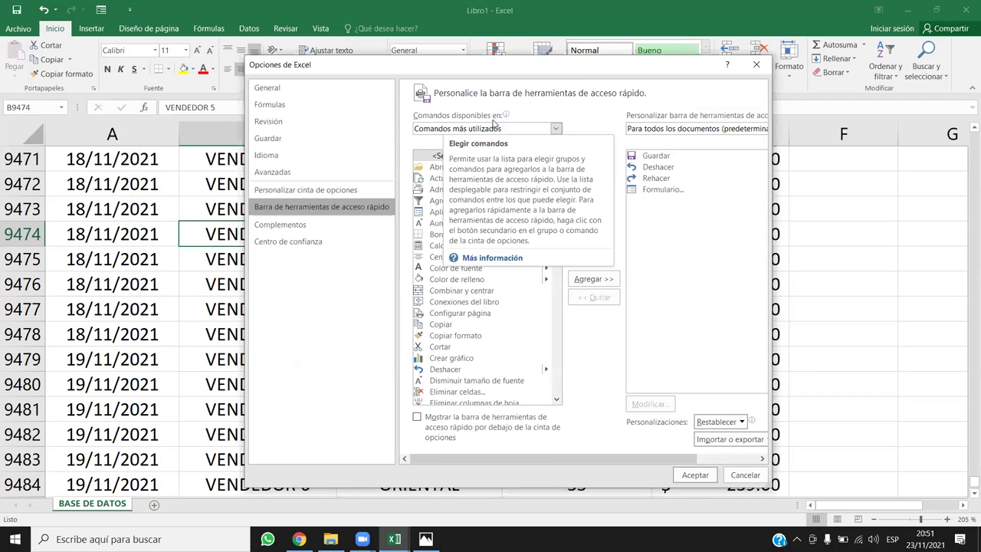
click(447, 131)
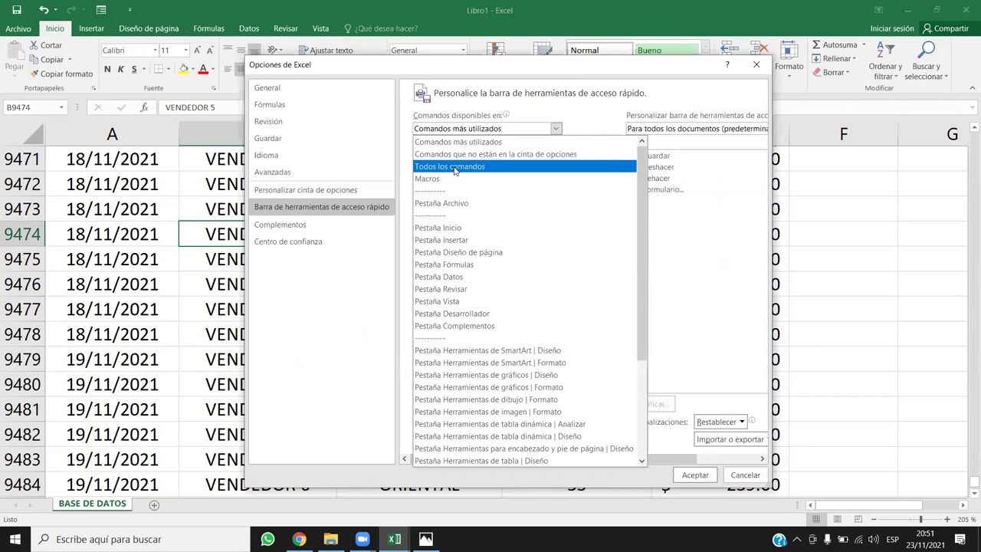
click(455, 168)
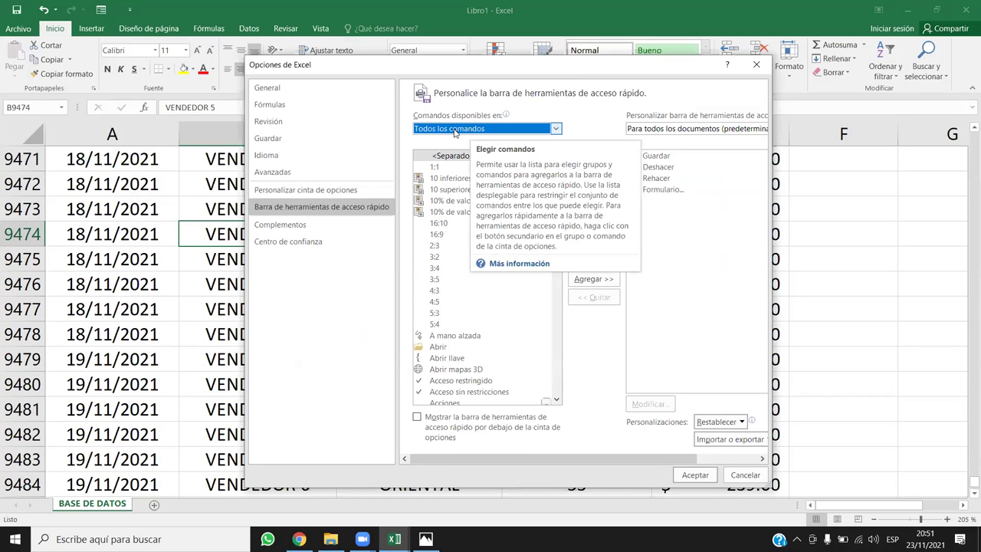
Add the Formulario command to the Quick Access Toolbar and accept the customization
click(448, 292)
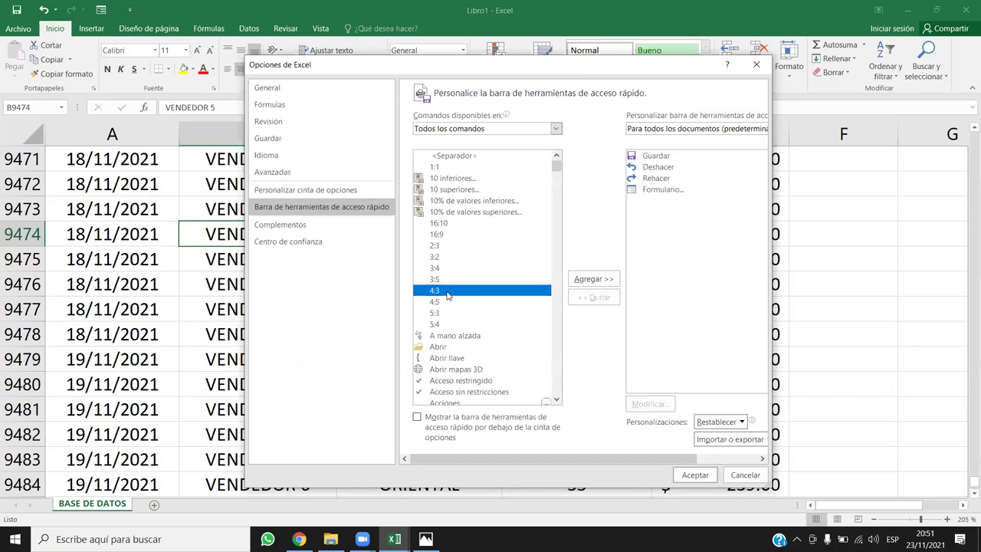
click(444, 178)
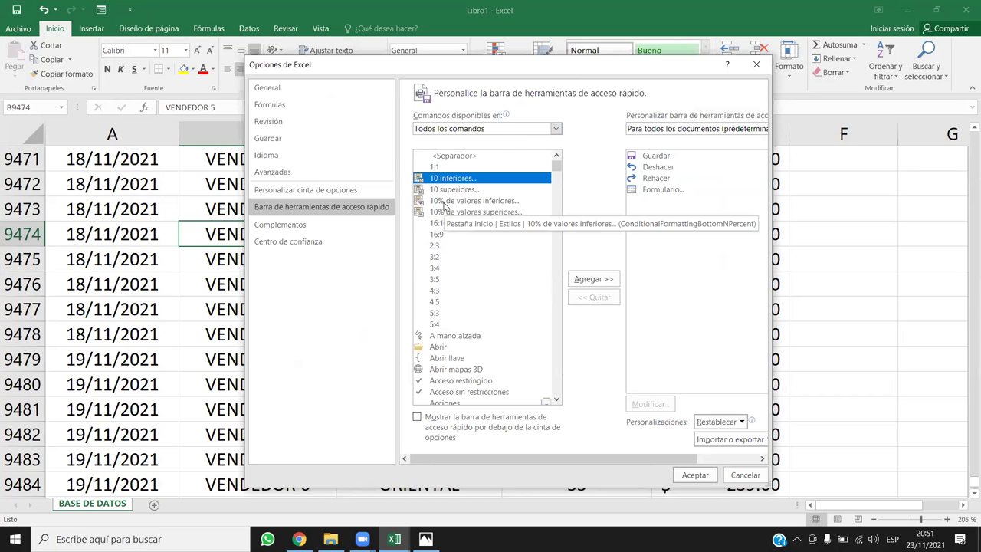
key(f)
scroll(460, 273, down, 4)
scroll(461, 273, down, 5)
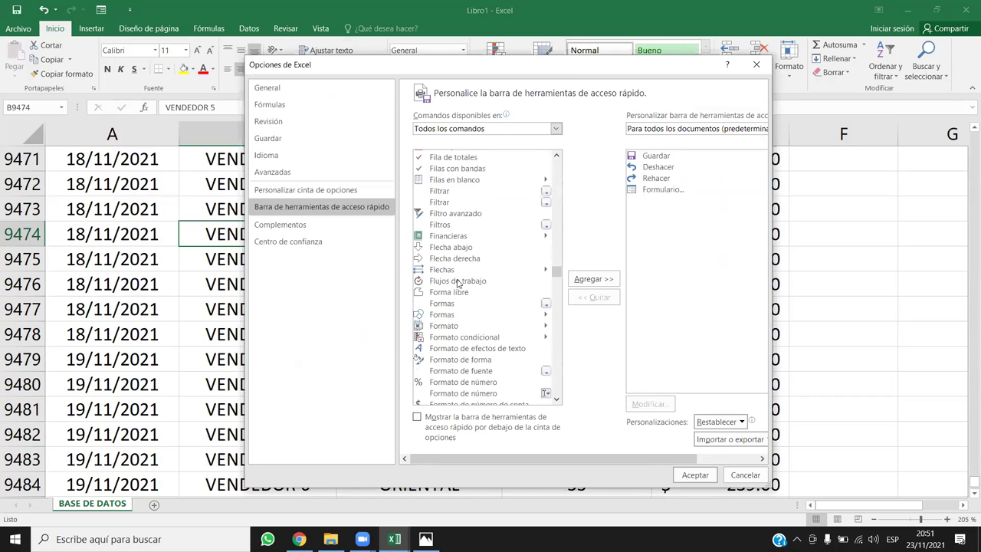
scroll(439, 251, down, 3)
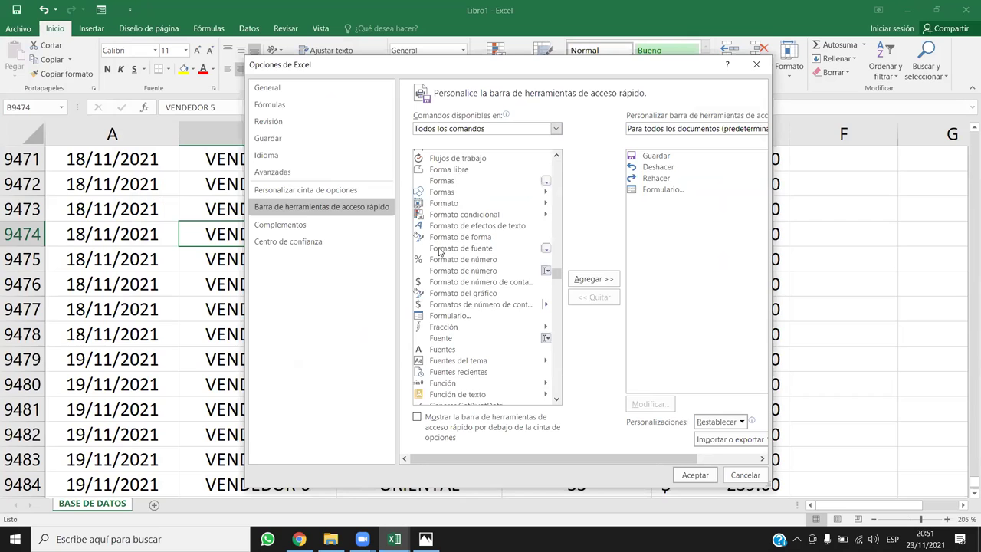
click(440, 285)
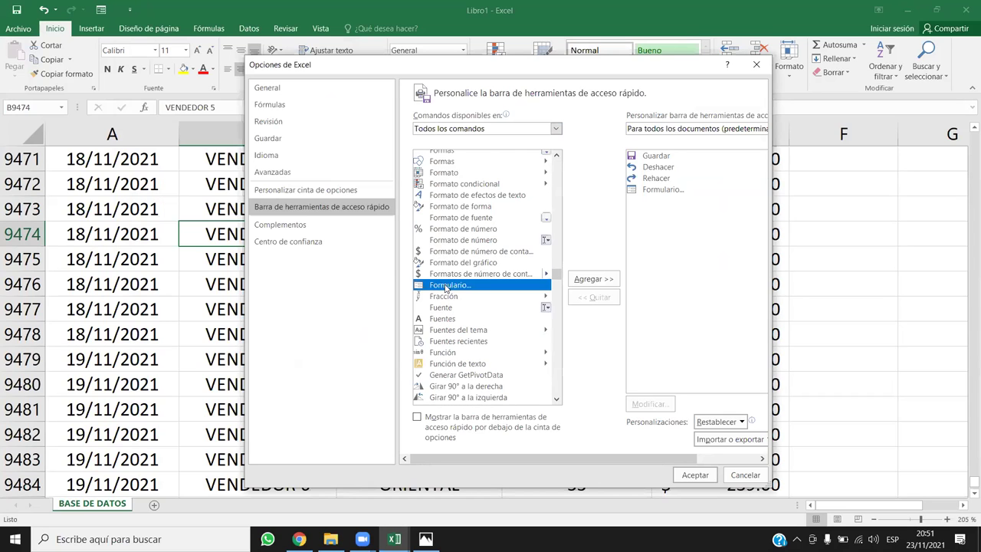
click(593, 279)
click(494, 305)
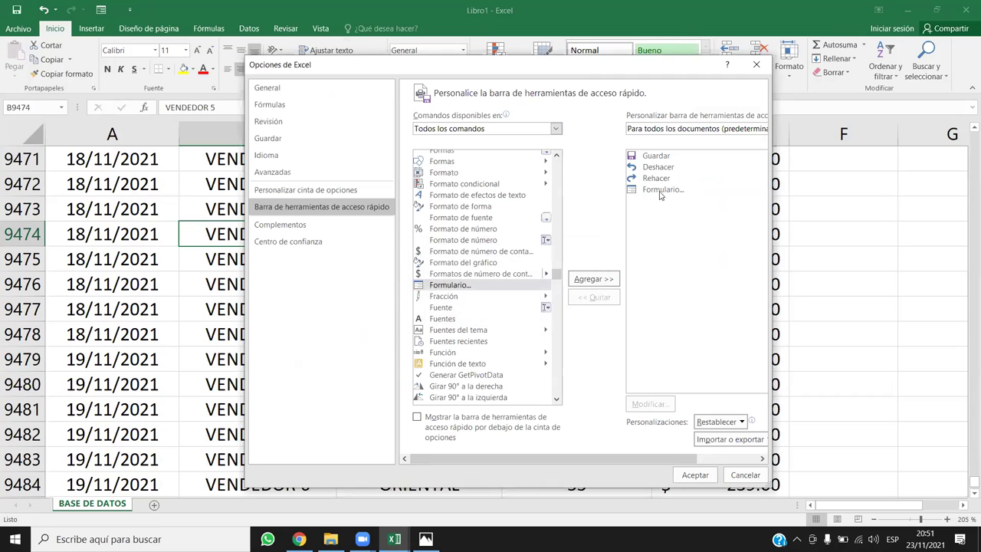
click(664, 193)
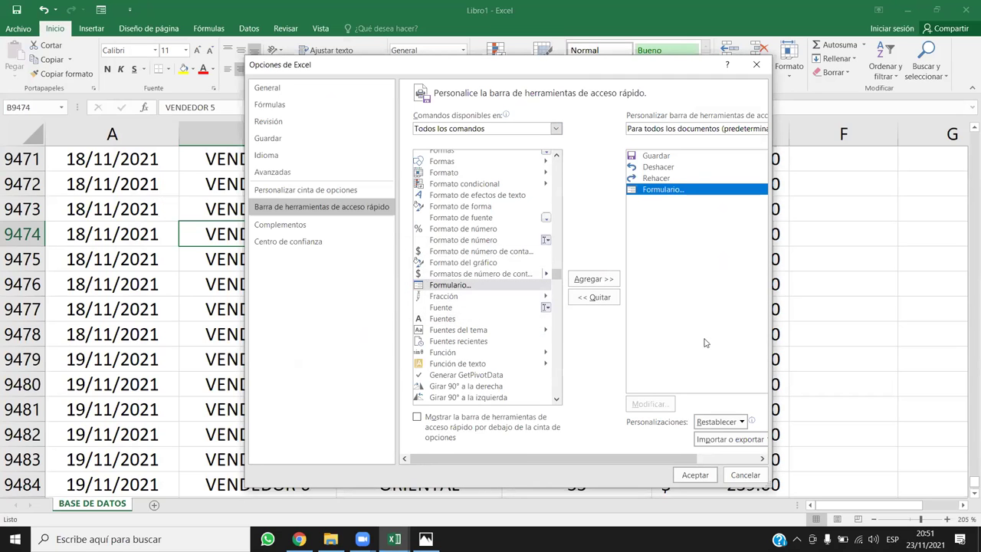
click(695, 474)
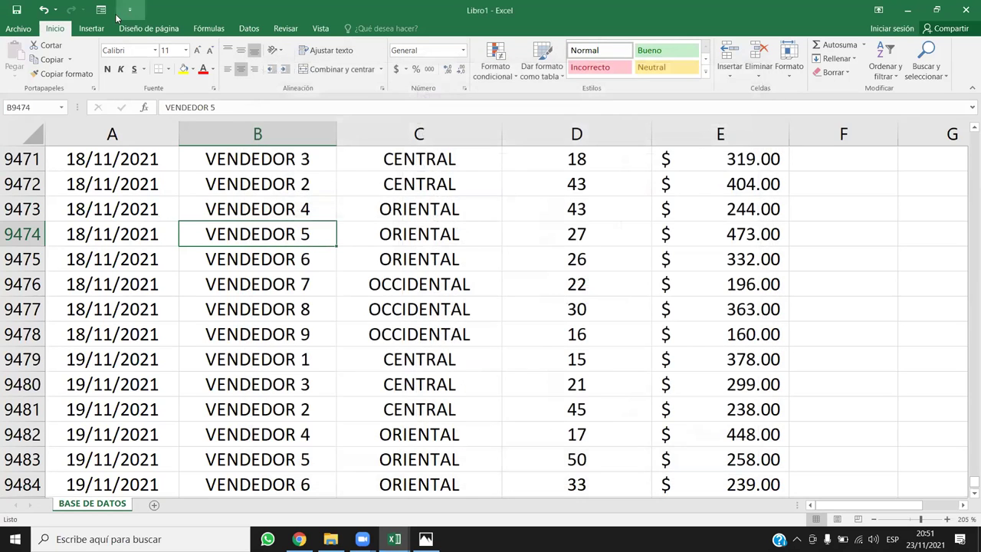
Examine the records dated 12/11/2021 and 13/11/2021 across the FECHA, ZONA, CANTIDAD and TOTAL columns
click(422, 260)
scroll(392, 287, up, 10)
scroll(392, 288, up, 3)
click(230, 208)
scroll(379, 285, up, 4)
click(455, 255)
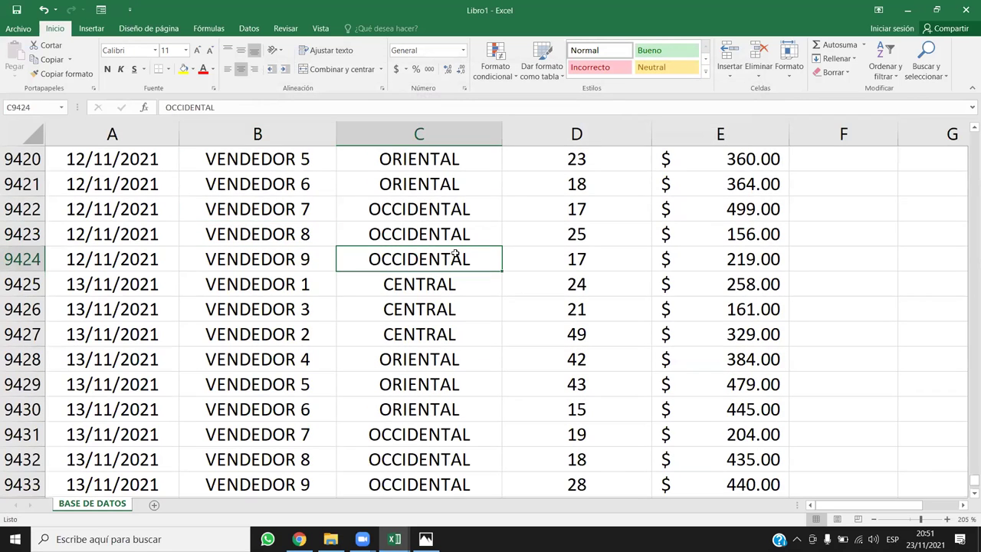
drag(136, 207, 721, 406)
click(576, 338)
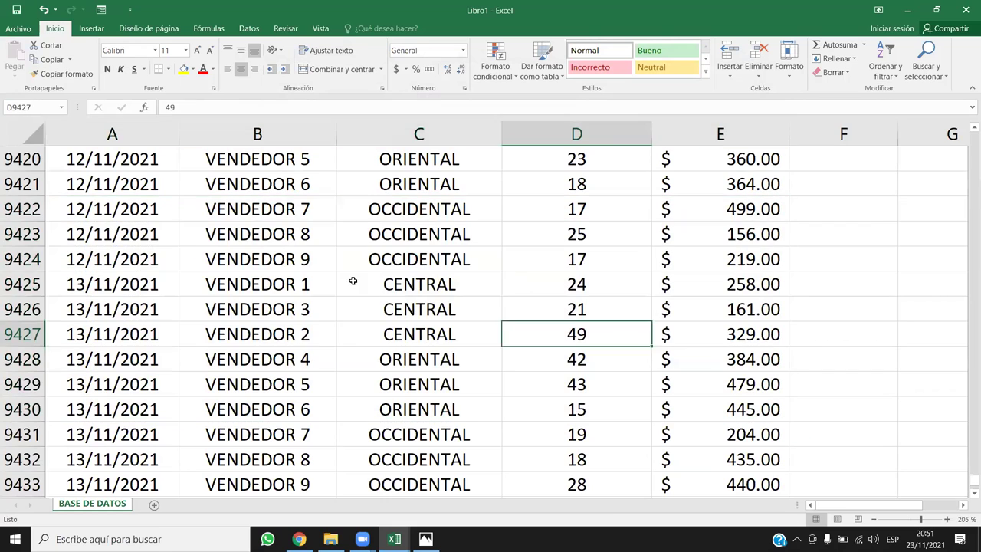
click(499, 228)
click(112, 259)
click(418, 208)
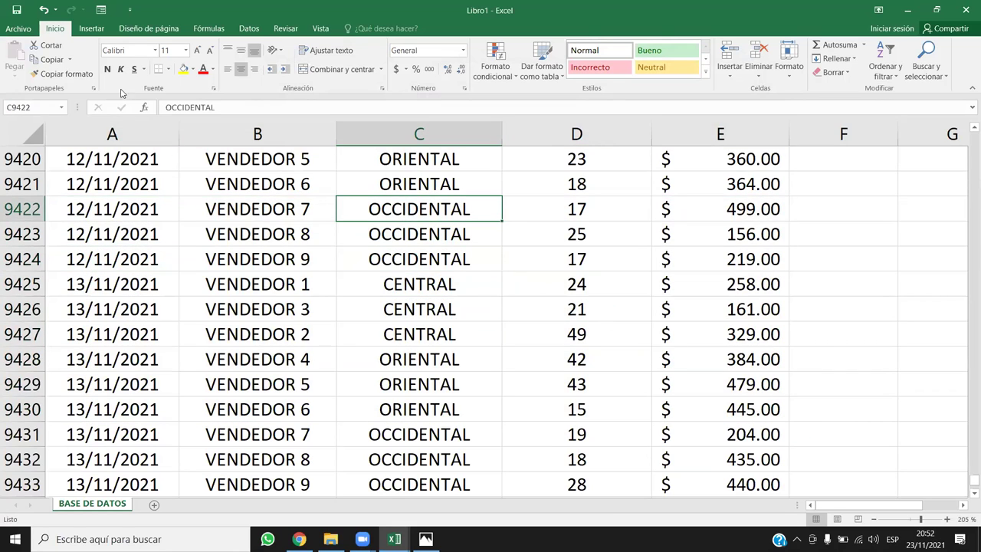
click(100, 10)
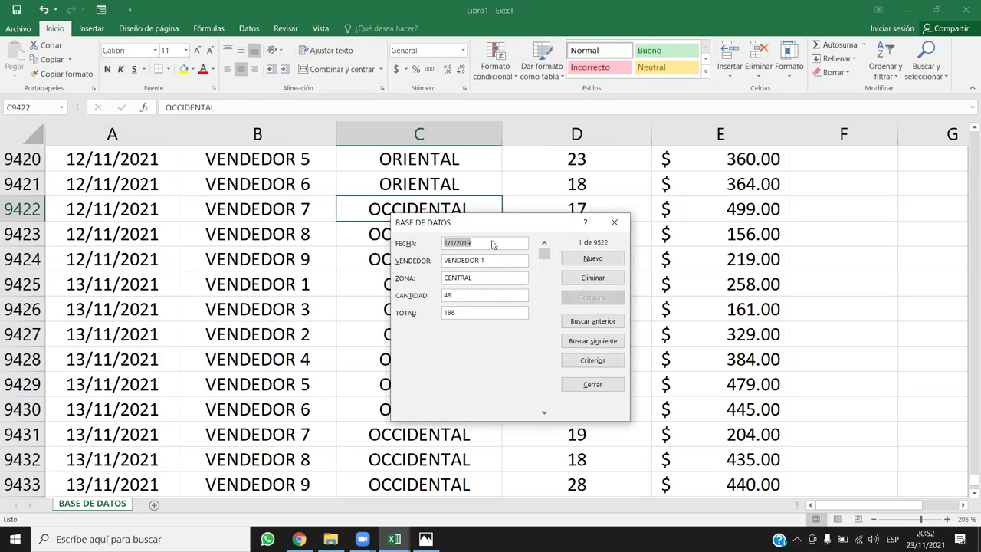
click(614, 222)
click(434, 359)
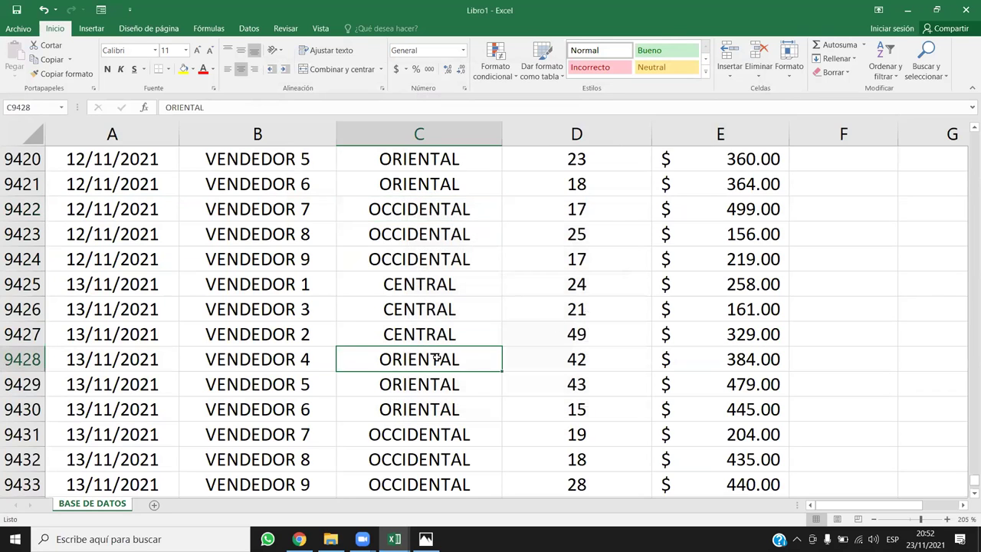
Go to the end of the records and open the Formulario data form with a cell of the 23/11/2021 records selected
key(ctrl+Down)
key(Down)
key(Down)
key(Down)
key(Down)
key(Down)
key(Down)
key(Up)
key(Up)
key(Up)
key(Up)
key(Up)
key(Up)
key(Up)
key(Up)
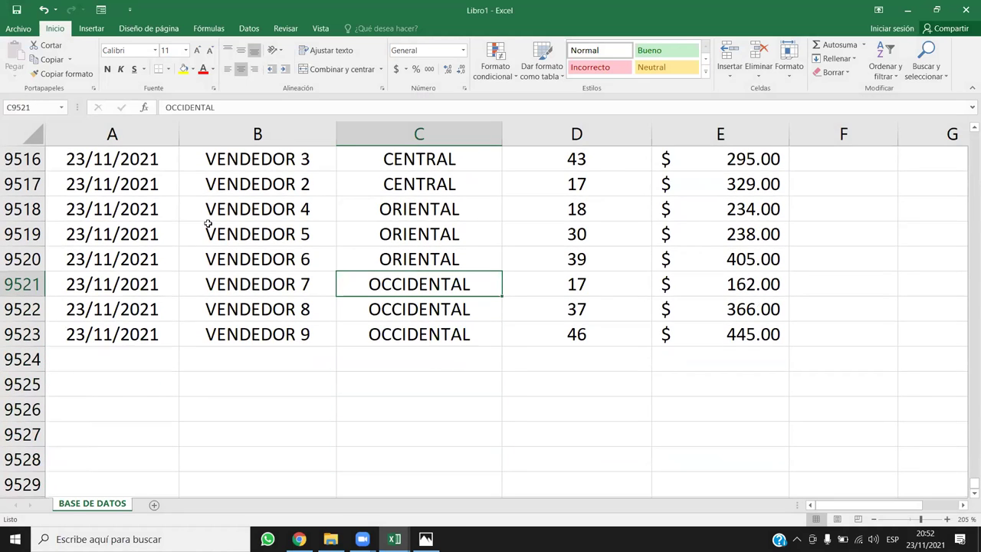
click(100, 10)
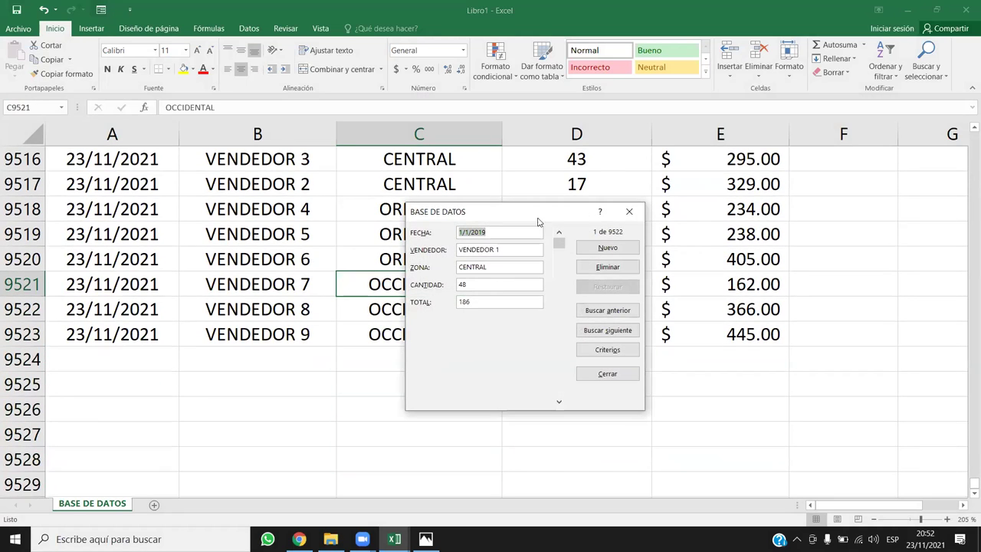
Add a new record through the data form with 24/11/2021, VENDEDOR 1, CENTRAL, CANTIDAD 26 and TOTAL 200, and close the form
drag(544, 208, 645, 121)
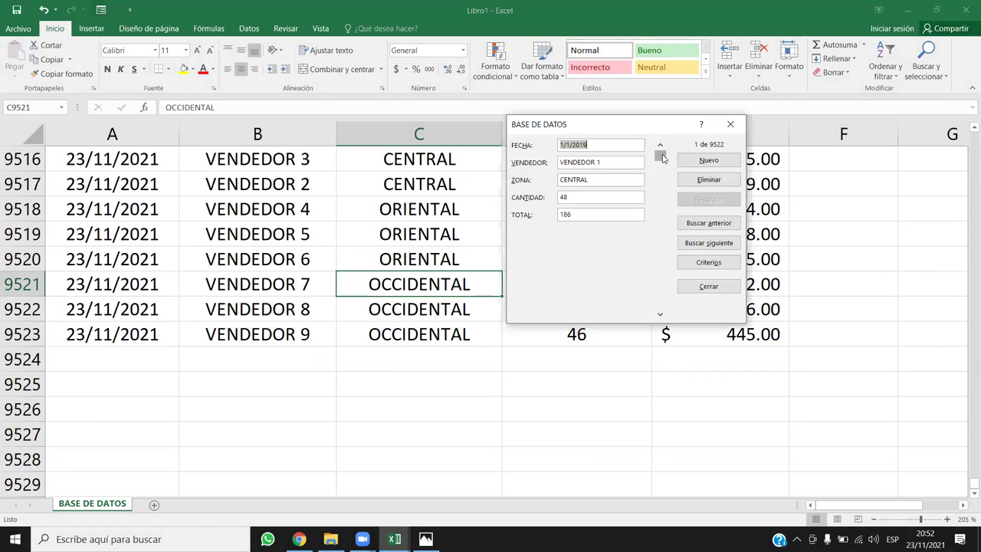
click(709, 162)
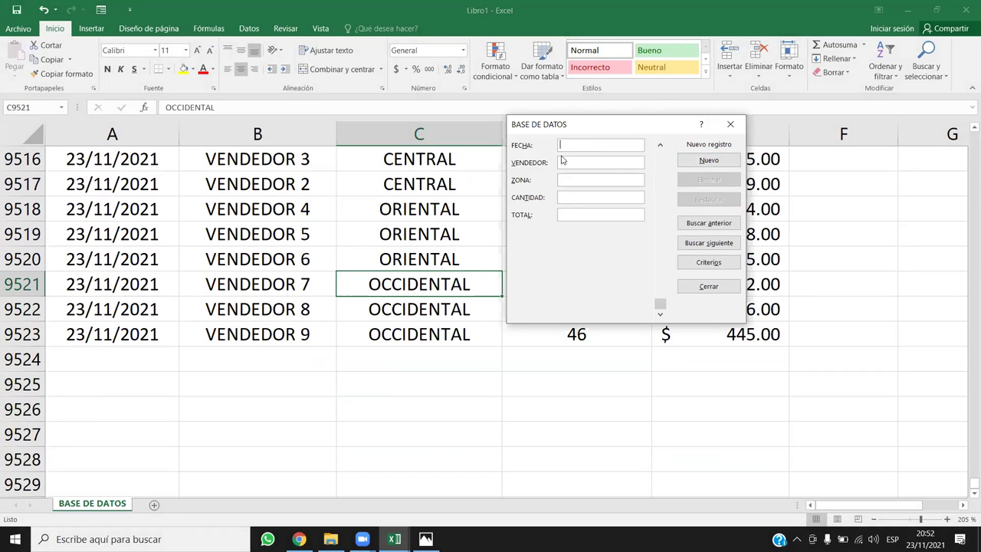
text(24/11/2021)
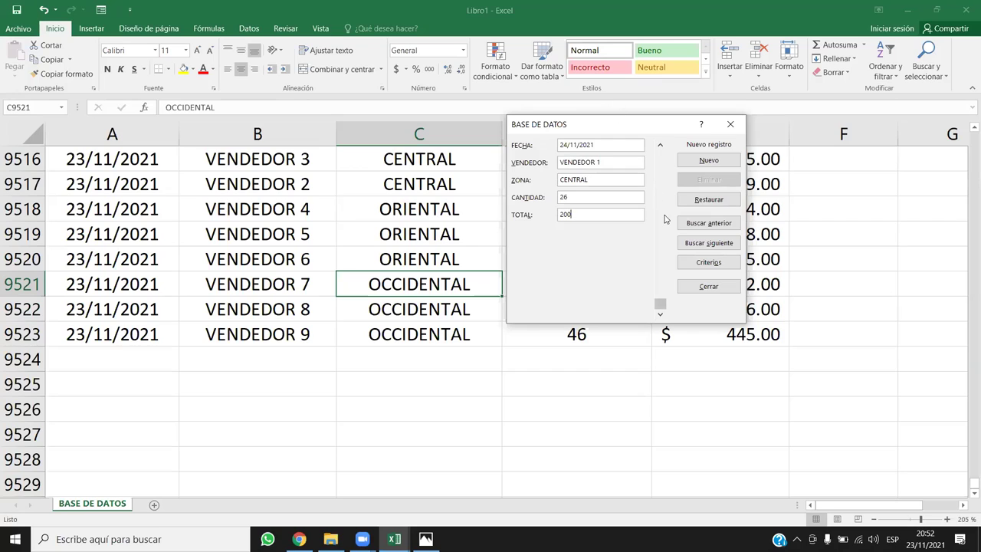
key(Return)
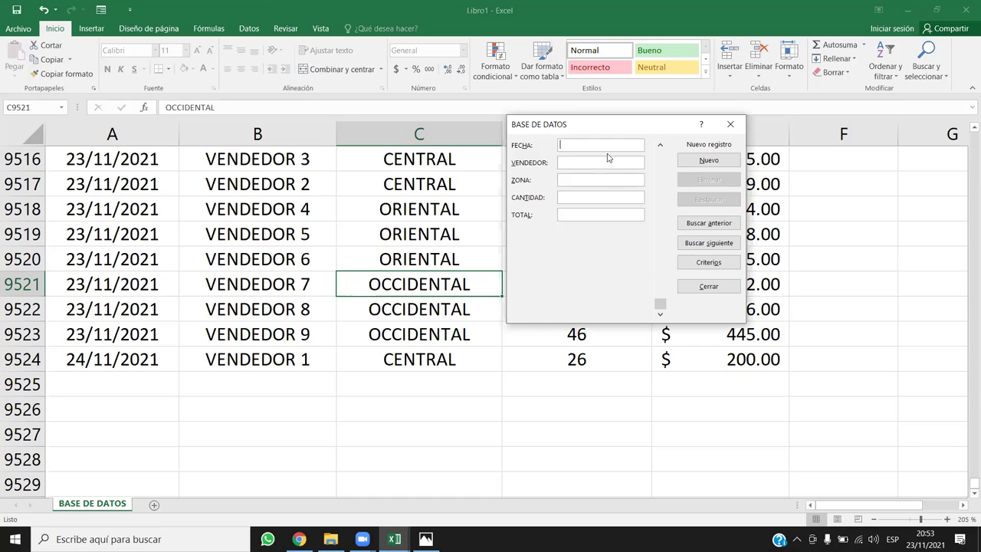
drag(590, 128, 498, 185)
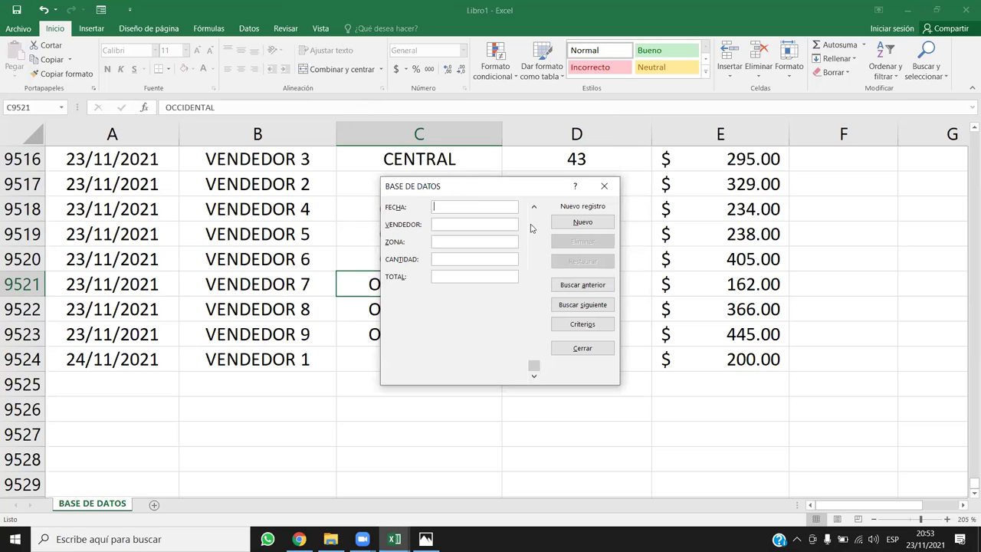
click(603, 187)
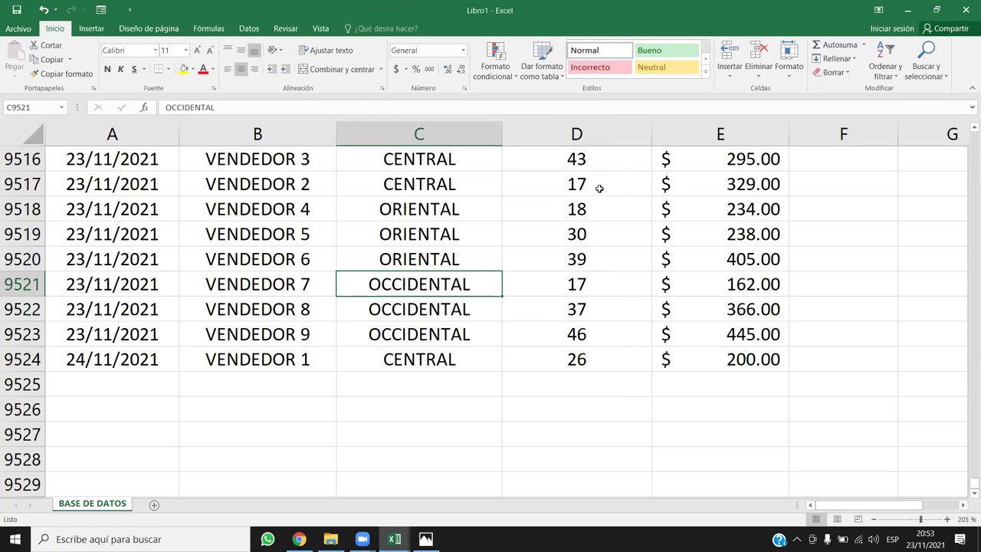
Reopen the Formulario data form briefly, close it, and return to the ZONA header at the start of the records
click(101, 10)
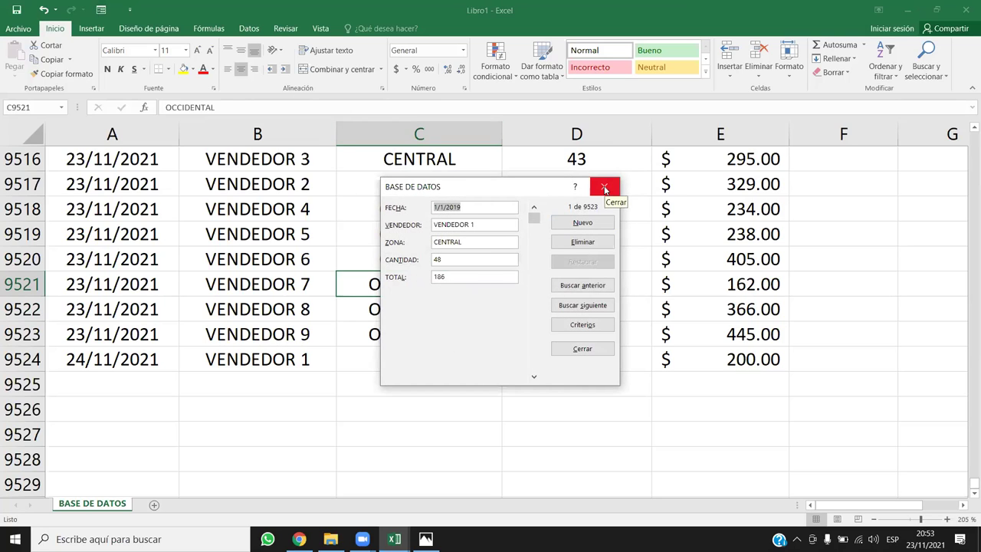
click(604, 188)
click(447, 335)
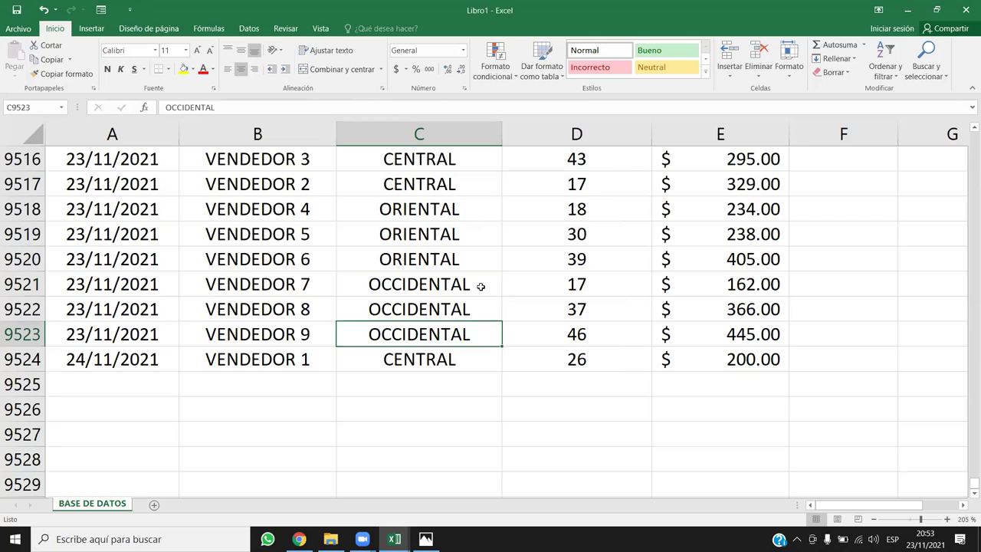
key(ctrl+Up)
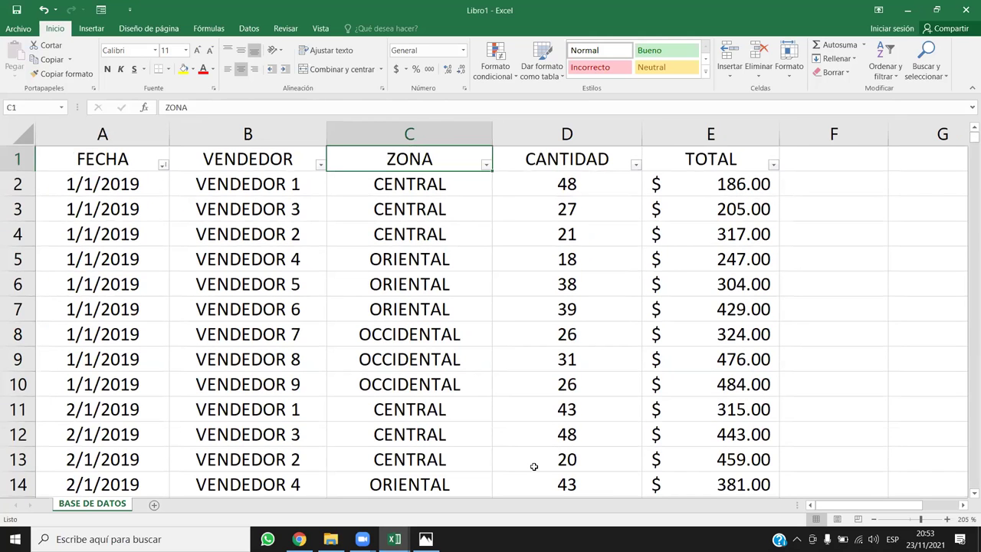